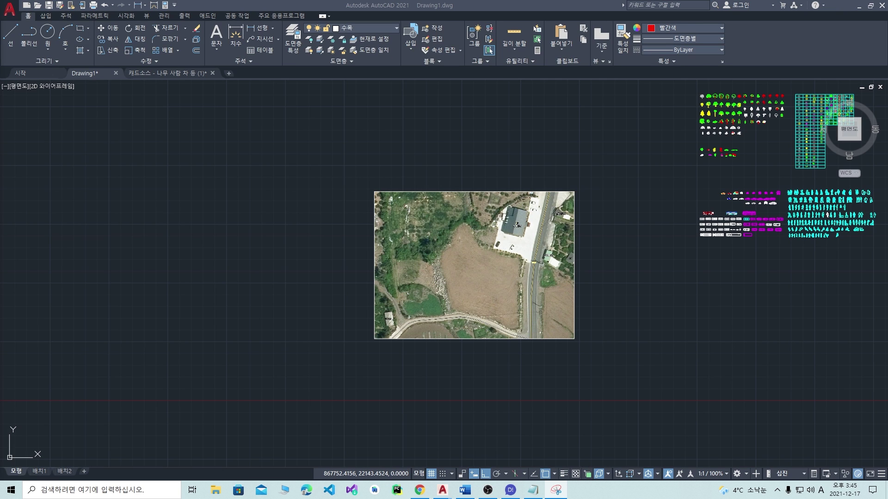
Step: Switch to the annotated site screenshot in the Snipping Tool and write and circle the parking label north of the road entrance
left_click_drag(0, 65, 445, 37)
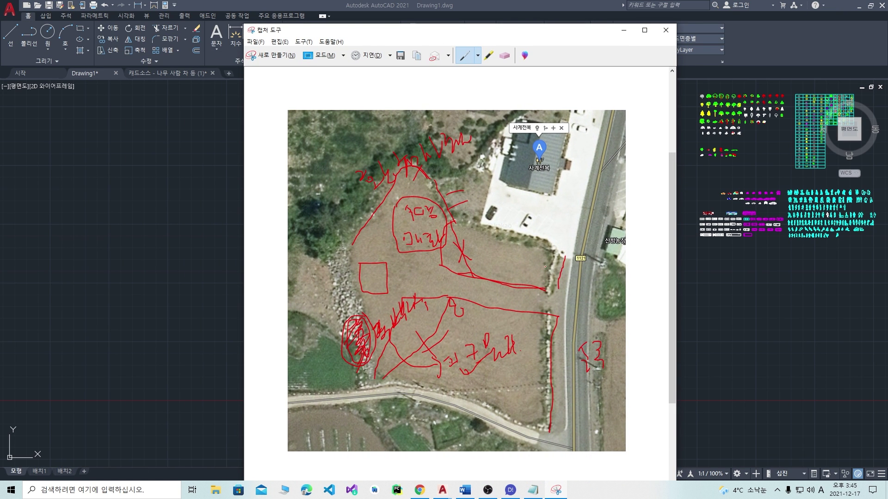
mouse_move(485, 241)
left_mouse_down()
mouse_move(478, 266)
mouse_move(538, 277)
mouse_move(542, 251)
mouse_move(489, 240)
mouse_move(494, 260)
mouse_move(515, 266)
mouse_move(534, 253)
mouse_move(532, 264)
left_mouse_up()
left_click_drag(539, 257, 533, 266)
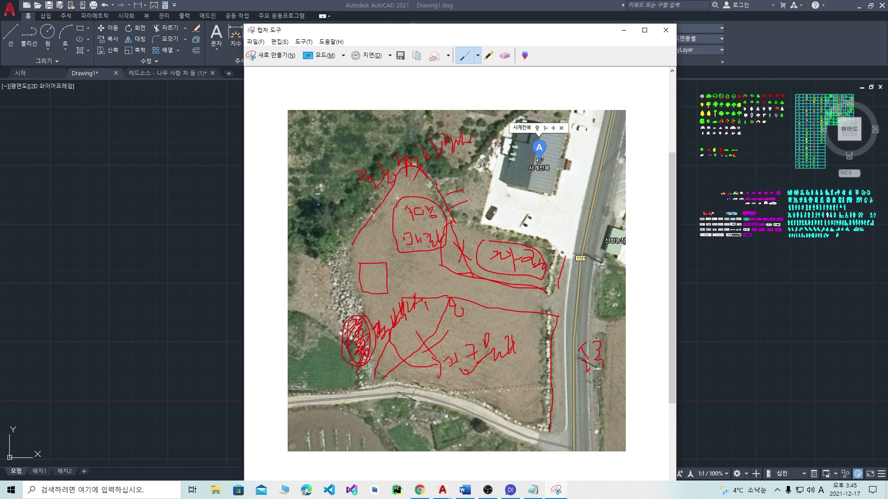
Step: Mark up the site sketch with a loop around the southern zone, an entrance arrow from the road and cross-hatching in the small square
mouse_move(502, 313)
left_mouse_down()
mouse_move(485, 377)
mouse_move(532, 333)
mouse_move(497, 326)
left_mouse_up()
mouse_move(564, 303)
left_mouse_down()
mouse_move(512, 294)
mouse_move(517, 302)
left_mouse_up()
mouse_move(369, 264)
left_mouse_down()
mouse_move(361, 285)
mouse_move(388, 296)
mouse_move(378, 290)
mouse_move(387, 271)
left_mouse_up()
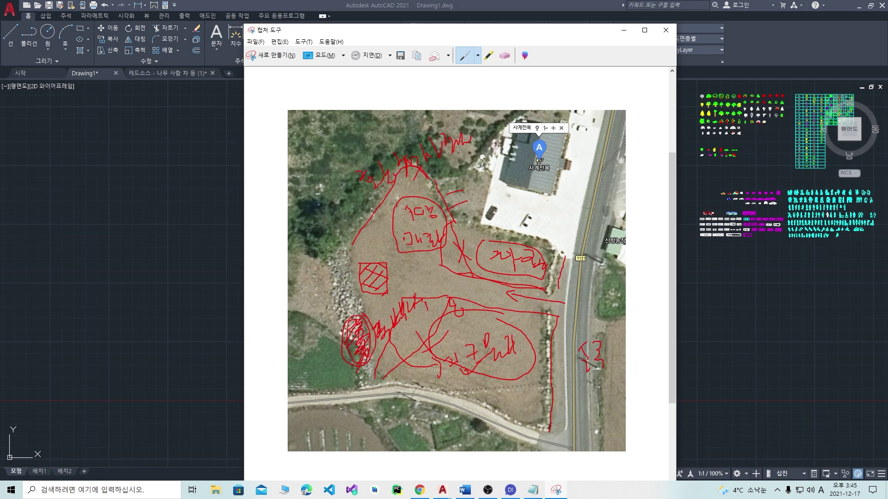
Step: Retrace the two diagonal dividing strokes on the sketch and add short cross ticks along the roadside wall line
mouse_move(449, 297)
left_mouse_down()
mouse_move(382, 375)
mouse_move(416, 343)
left_mouse_up()
left_click_drag(472, 278, 451, 221)
left_click_drag(560, 261, 568, 261)
mouse_move(553, 316)
left_mouse_down()
mouse_move(566, 313)
mouse_move(576, 336)
mouse_move(560, 371)
left_mouse_up()
left_click_drag(549, 389, 562, 390)
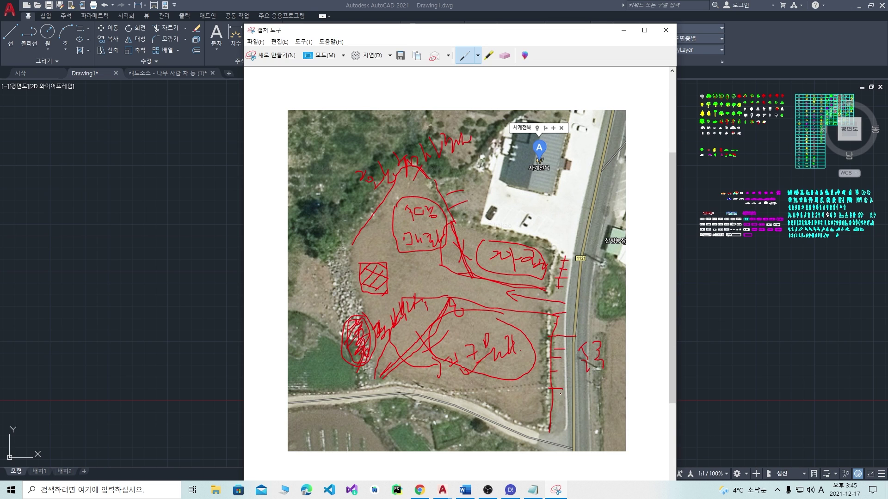
left_click_drag(548, 423, 565, 422)
mouse_move(374, 372)
left_mouse_down()
mouse_move(402, 297)
mouse_move(445, 297)
left_mouse_up()
Step: Box the handwriting inside the northern zone and hatch the narrow strip beside it
left_click_drag(416, 207, 422, 211)
mouse_move(399, 239)
left_mouse_down()
mouse_move(393, 229)
mouse_move(431, 249)
mouse_move(443, 234)
mouse_move(397, 252)
mouse_move(445, 234)
mouse_move(450, 272)
mouse_move(441, 255)
left_mouse_up()
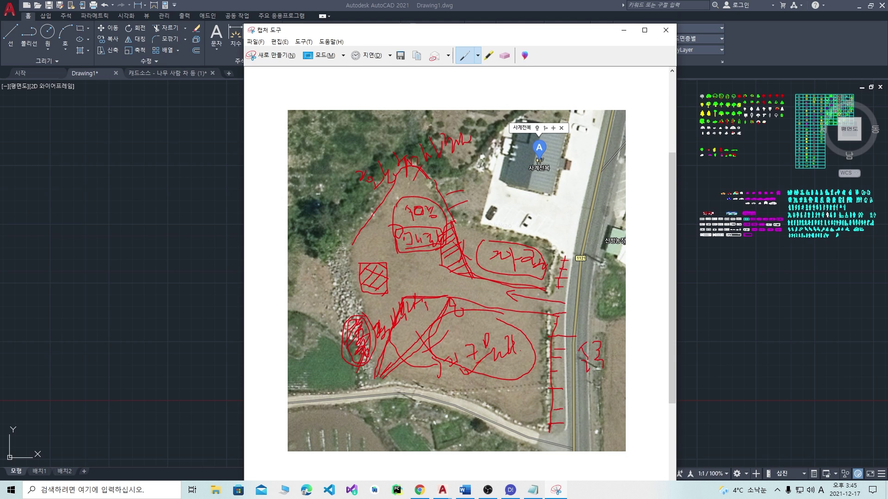
mouse_move(445, 238)
left_mouse_down()
mouse_move(456, 235)
mouse_move(441, 252)
mouse_move(469, 270)
left_mouse_up()
Step: Outline the overall site boundary around the field in red, closing it across the entrance, and put the sketch away
mouse_move(348, 252)
left_mouse_down()
mouse_move(365, 191)
mouse_move(393, 175)
mouse_move(462, 212)
mouse_move(474, 274)
left_mouse_up()
left_click_drag(547, 291, 552, 310)
mouse_move(351, 255)
left_mouse_down()
mouse_move(375, 375)
mouse_move(551, 425)
left_mouse_up()
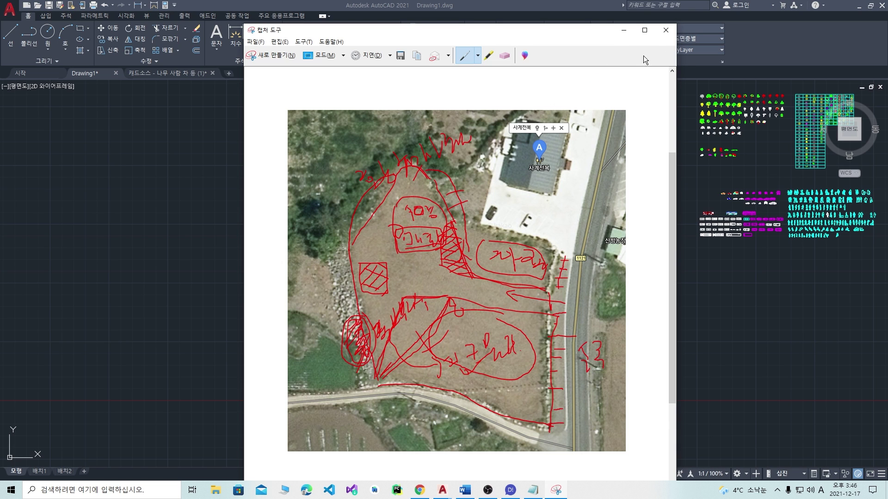
left_click(624, 31)
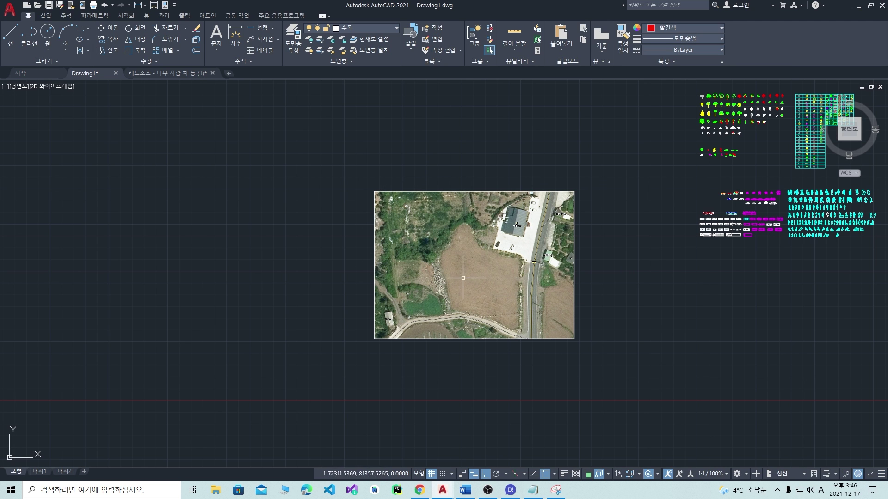
Step: Switch to KakaoMap in the browser and measure the roadside wall from the field's southeast corner to the entrance
scroll(596, 333, "down", 2)
middle_click_drag(596, 333, 545, 330)
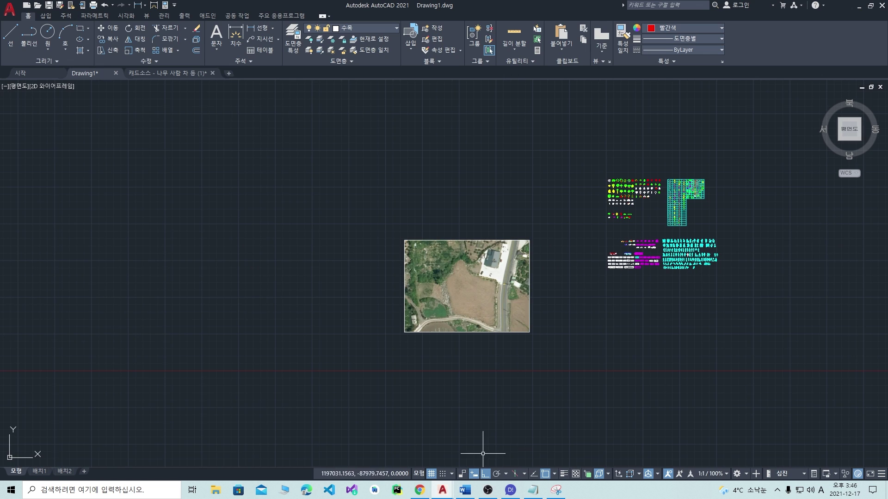
left_click(421, 491)
left_click_drag(397, 298, 467, 249)
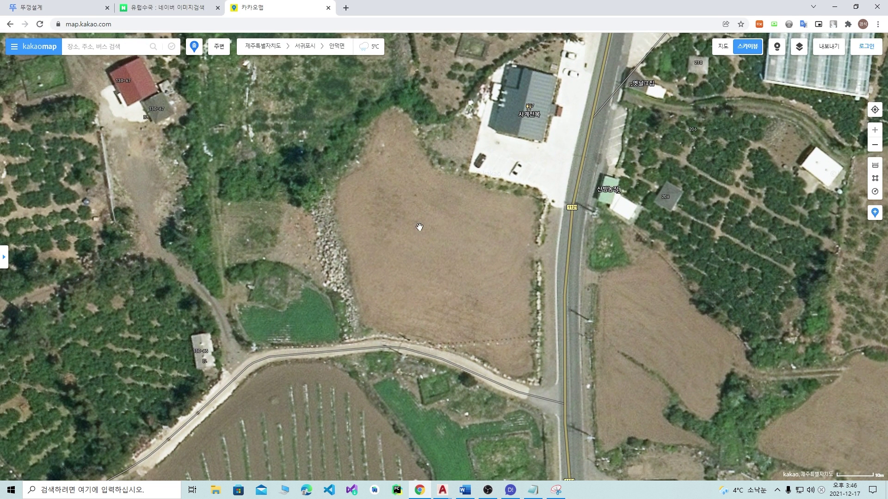
left_click_drag(489, 229, 504, 243)
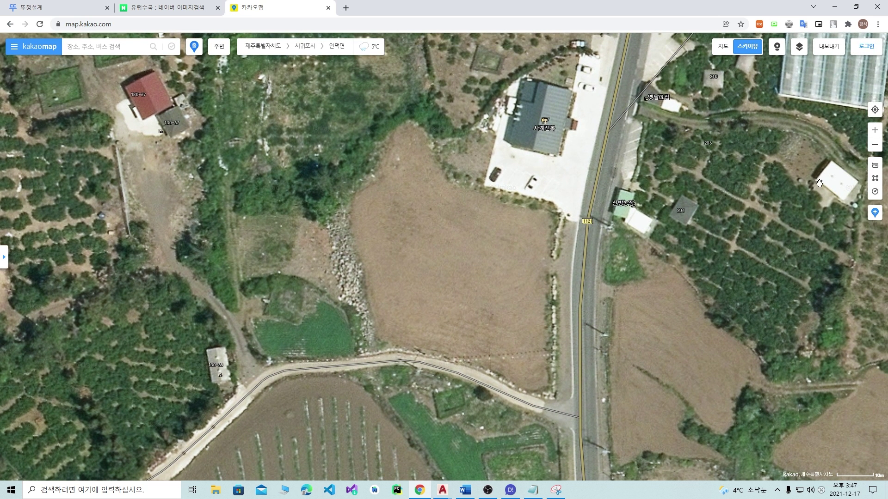
left_click(875, 168)
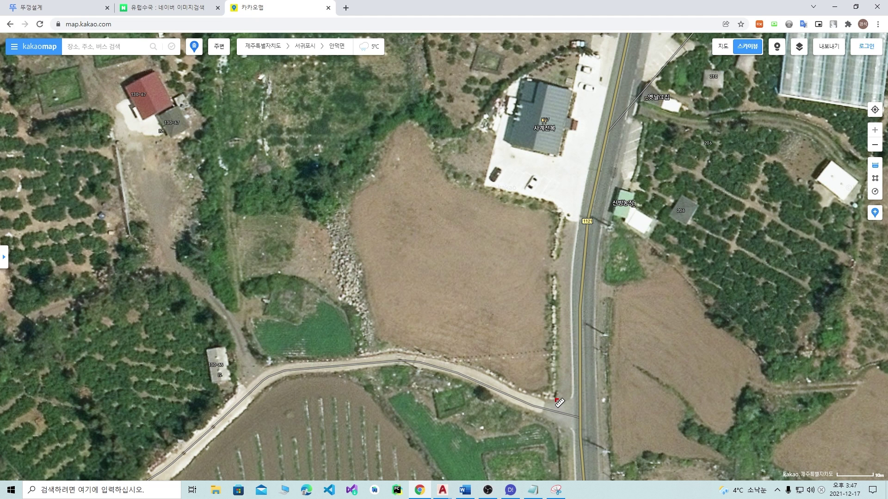
left_click(555, 398)
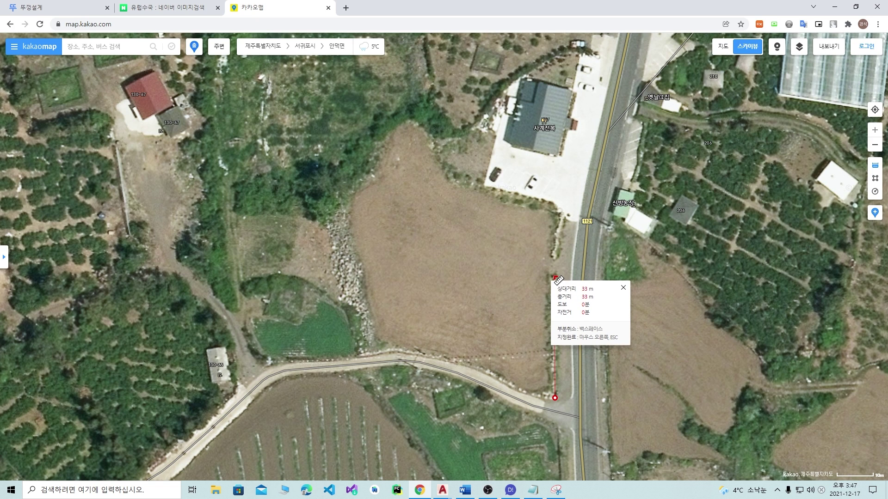
right_click(558, 280)
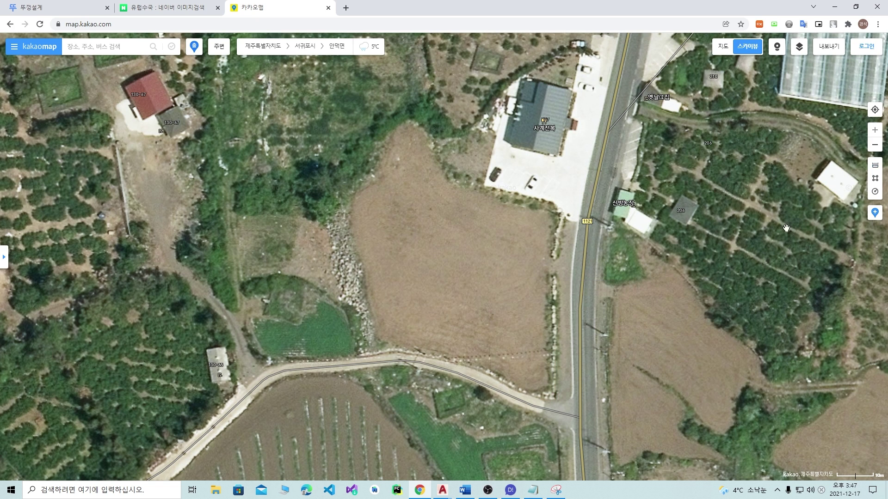
Step: Measure the shorter roadside wall segment north of the entrance on the map
left_click(874, 167)
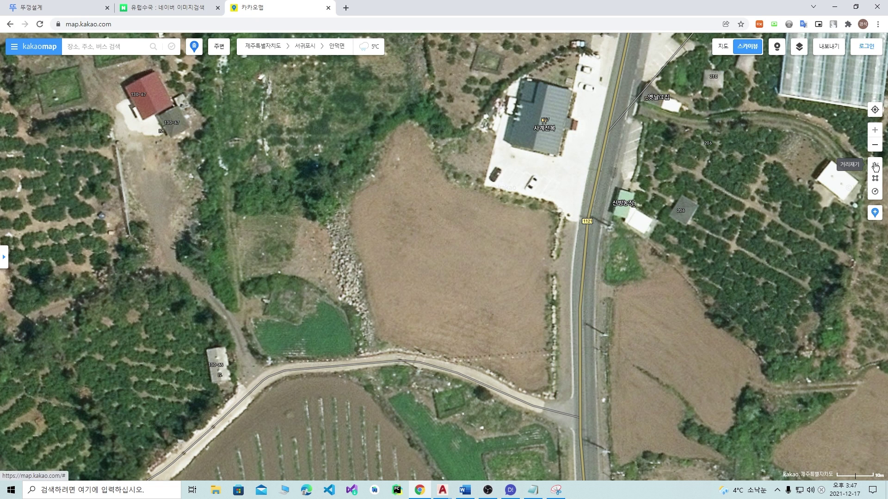
left_click(554, 257)
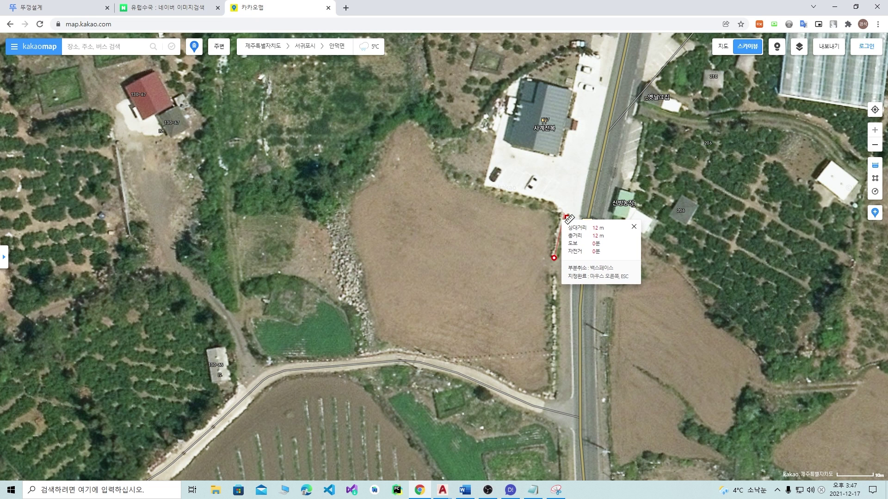
right_click(565, 216)
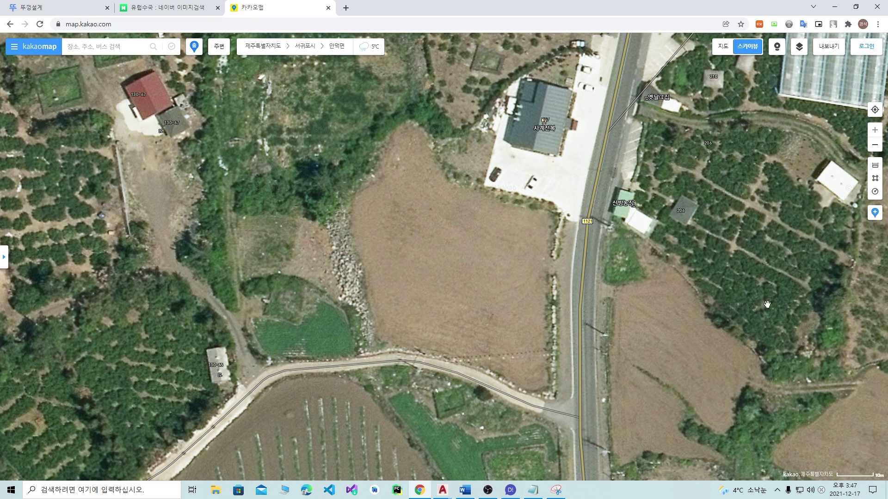
Step: Measure the southern roadside wall once more, from the field's southeast corner up to the entrance
left_click(875, 166)
left_click(556, 397)
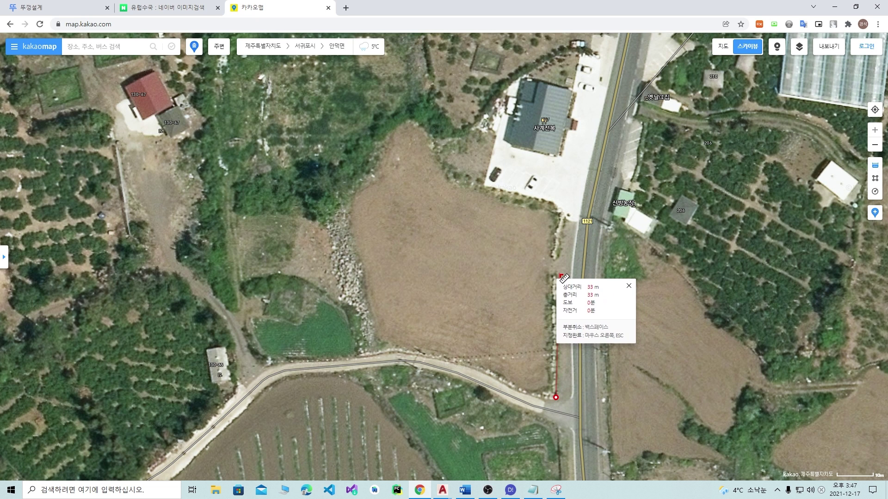
right_click(560, 275)
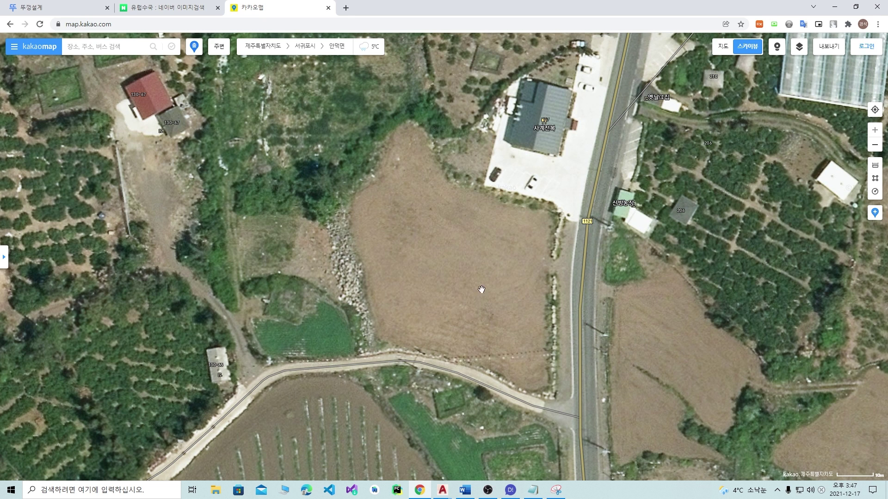
left_click_drag(402, 202, 413, 204)
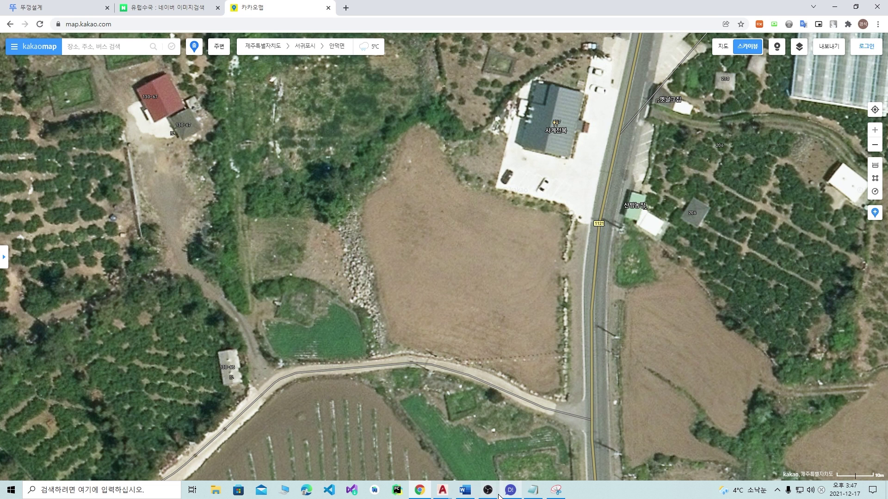
Step: Switch to AutoCAD and attach the map_1.PNG image with a relative path, placing a small copy west of the existing aerial photo
mouse_move(442, 491)
left_click(398, 451)
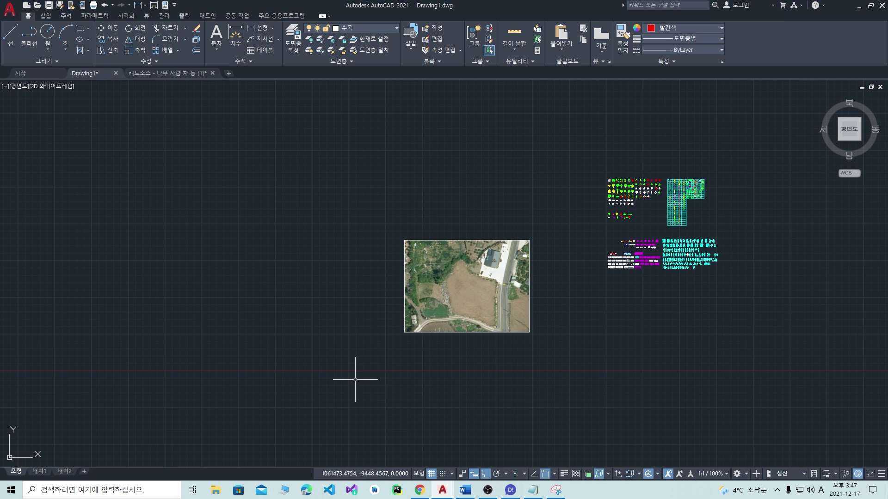
type("at")
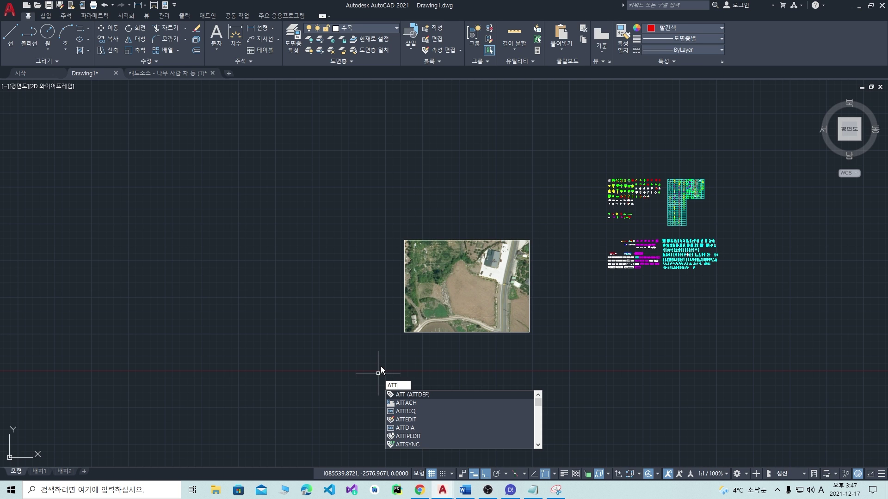
left_click(406, 403)
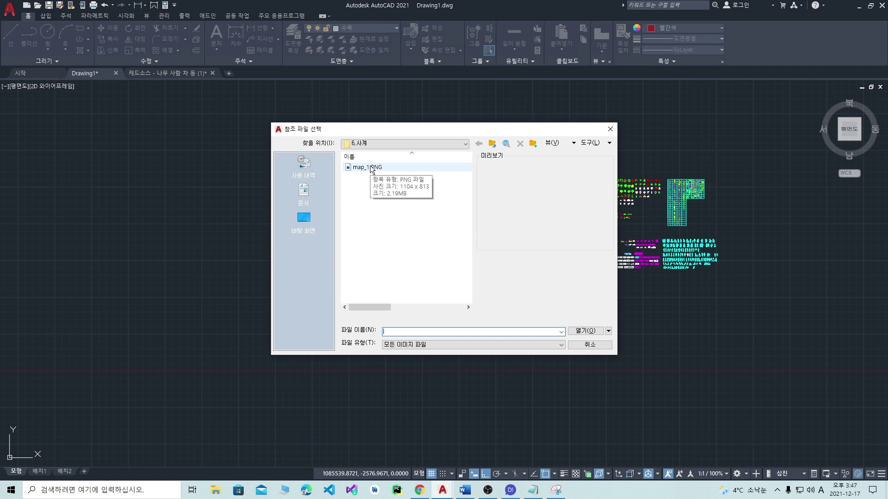
left_click(370, 167)
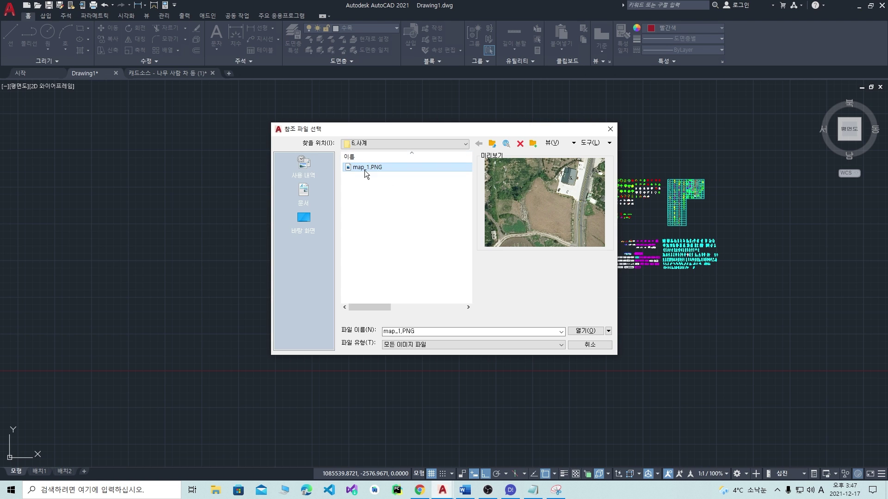
left_click(586, 331)
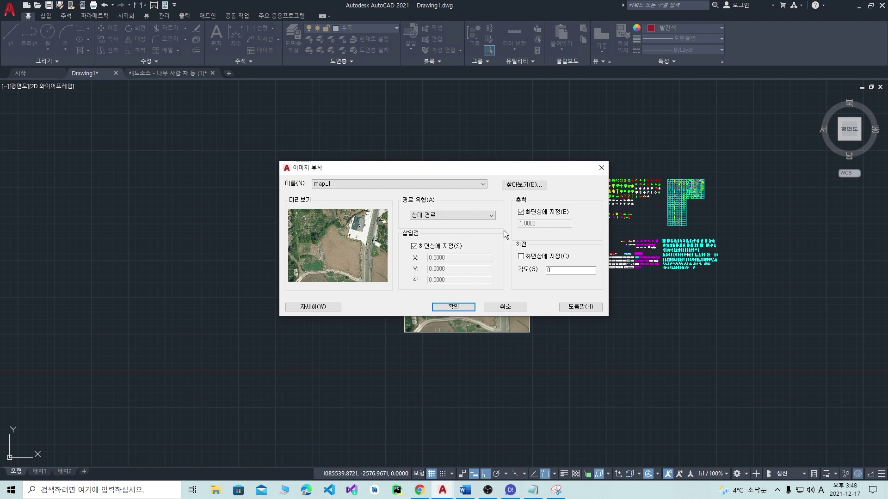
left_click(454, 307)
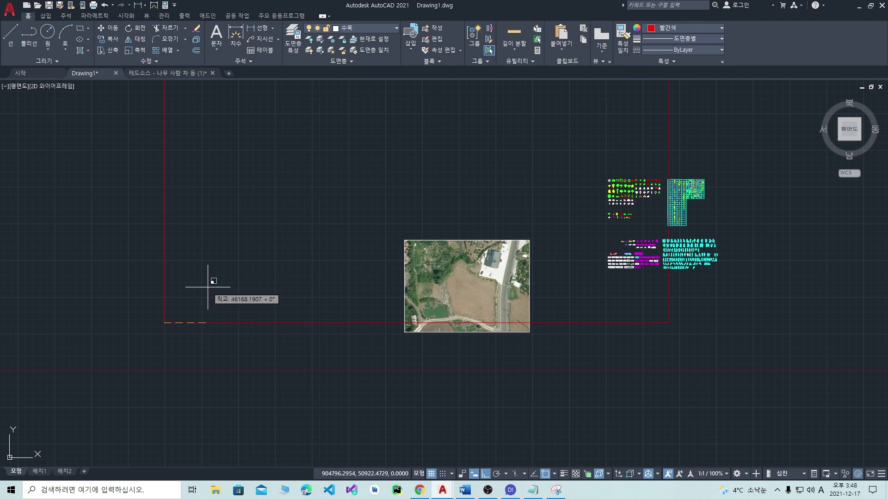
left_click(170, 316)
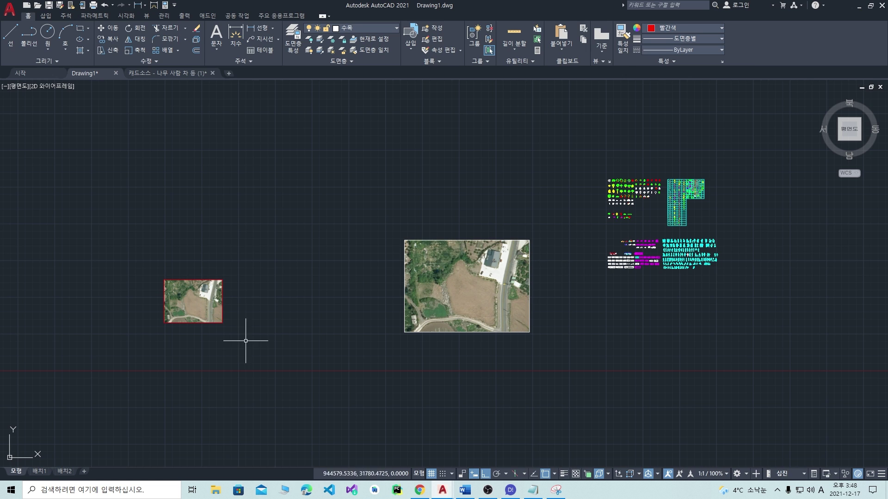
Step: Delete the small duplicate map image west of the main aerial photo
middle_click_drag(251, 322, 261, 311)
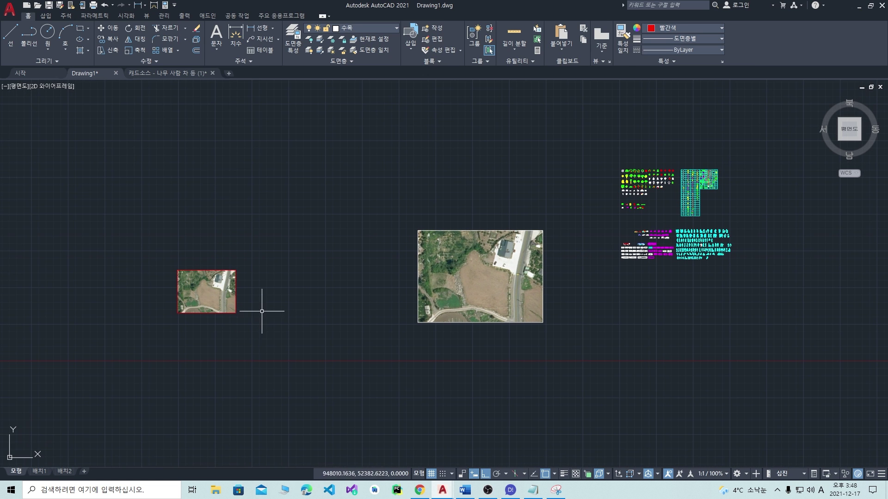
left_click(259, 325)
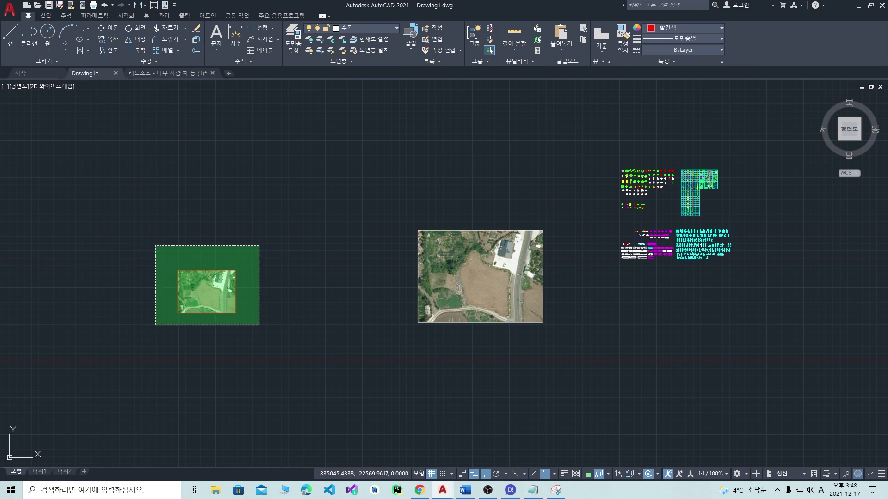
left_click(155, 245)
key("Delete")
Step: With ortho off, draw a vertical 33000 line from the field's southeast corner north along the roadside wall to check the photo's scale
scroll(503, 306, "up", 8)
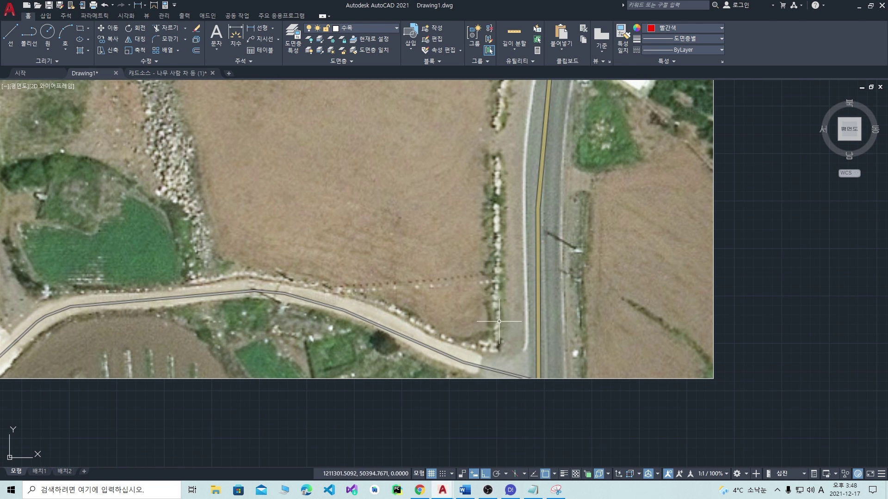
scroll(500, 319, "down", 4)
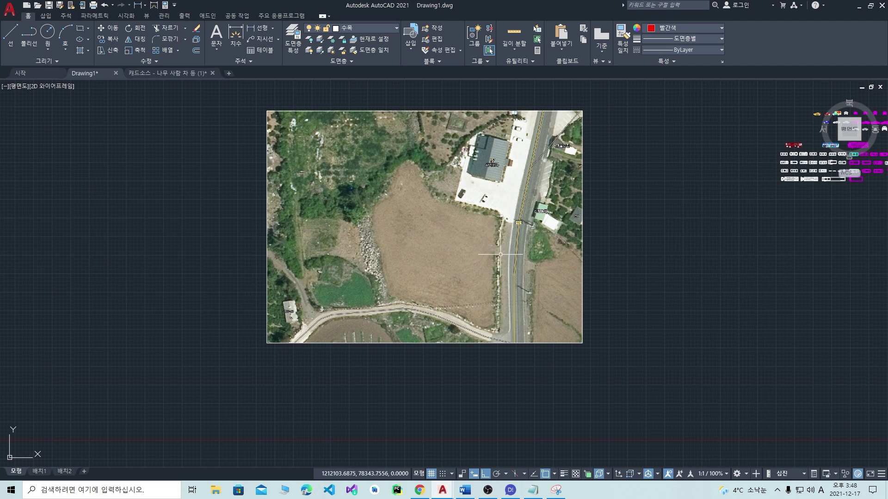
key("l")
key("space")
left_click(499, 332)
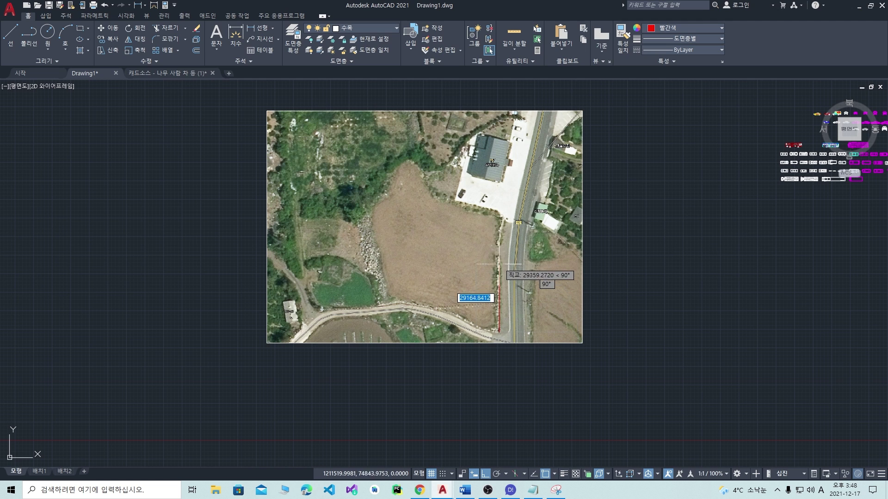
key("F8")
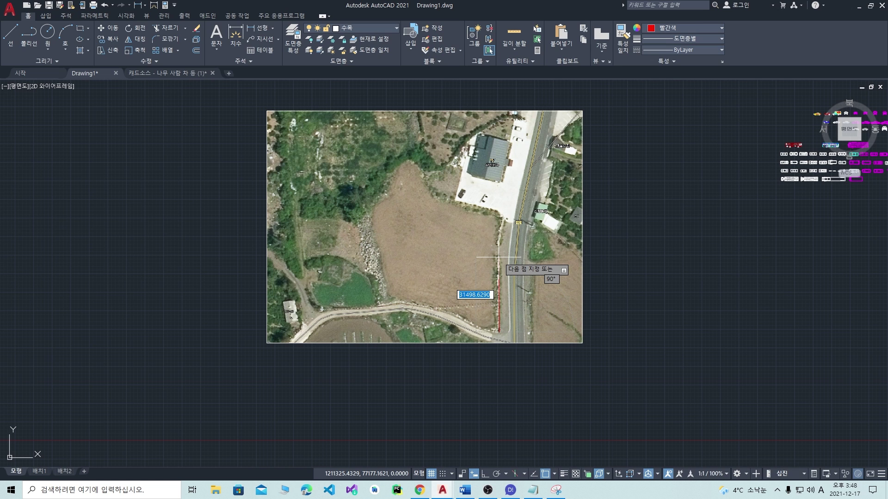
type("33000")
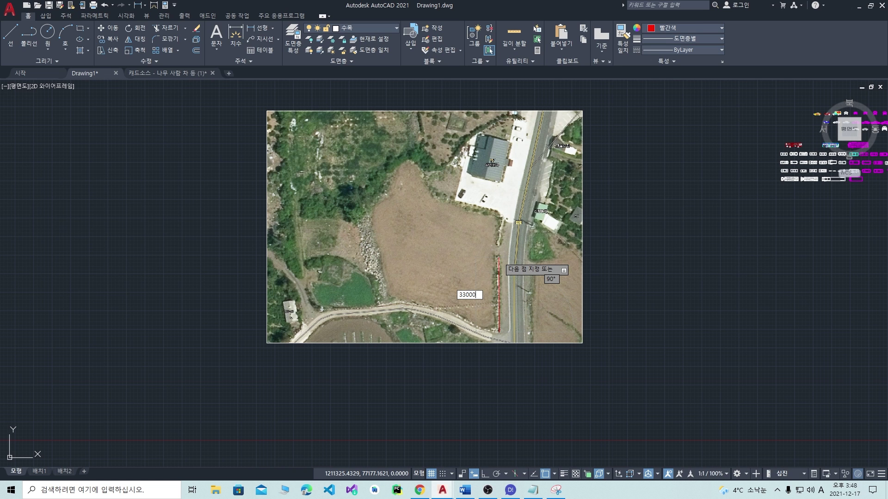
key("Return")
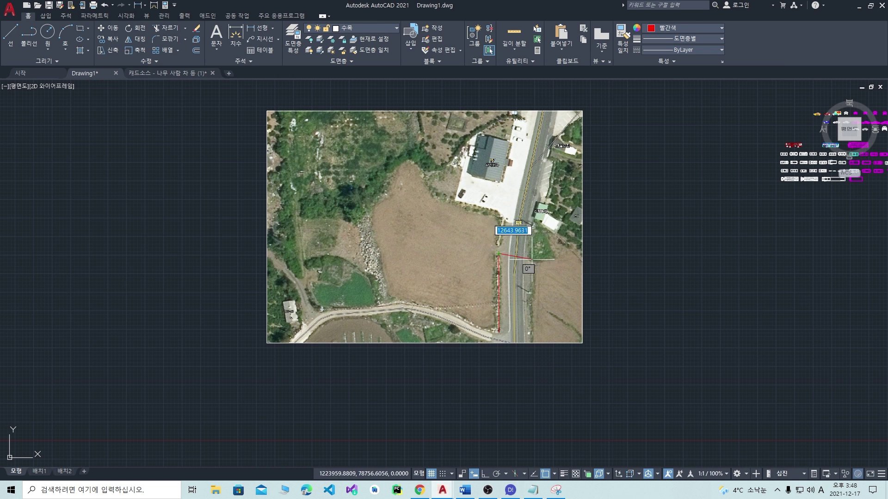
scroll(515, 270, "up", 4)
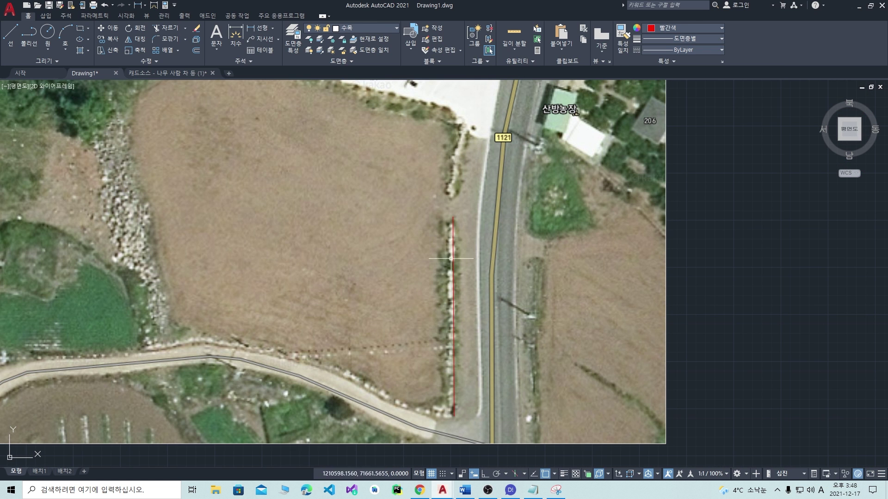
scroll(451, 259, "down", 2)
left_click(587, 392)
left_click(549, 333)
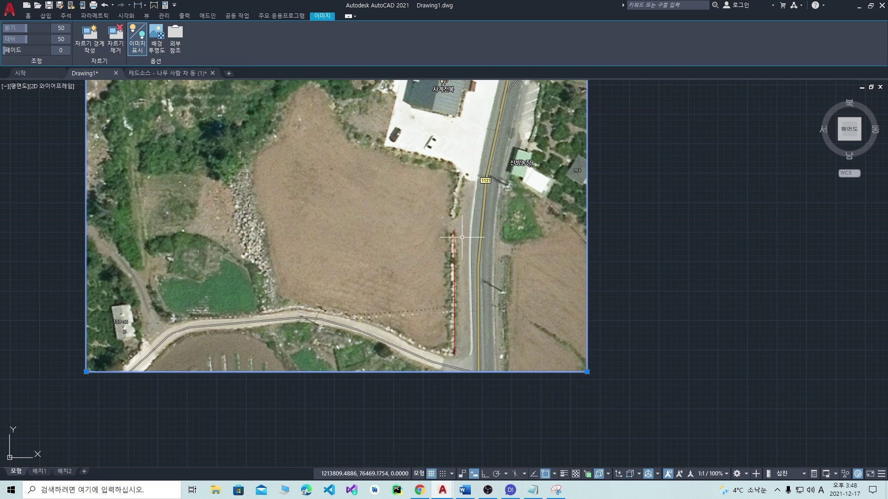
key("Escape")
scroll(462, 238, "up", 4)
scroll(485, 214, "down", 4)
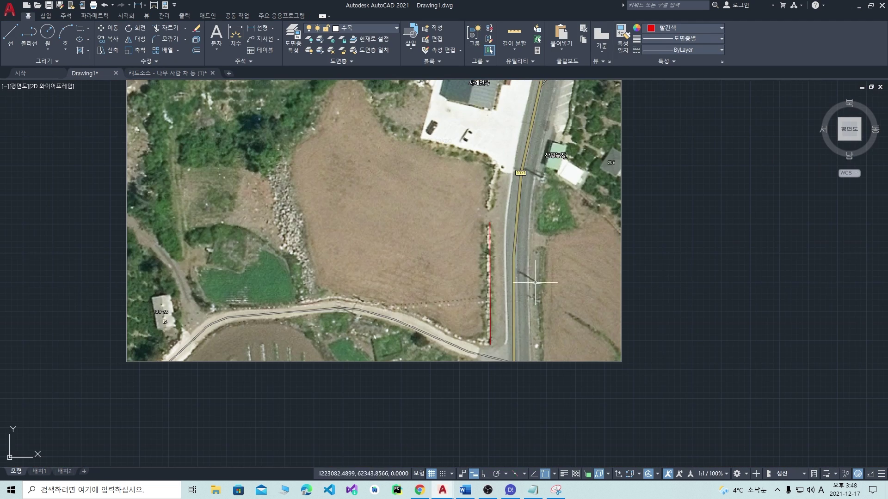
Step: Scale the aerial photo by a factor of 0.99 about a base point inside the field
scroll(535, 283, "down", 4)
left_click(591, 317)
scroll(550, 288, "up", 4)
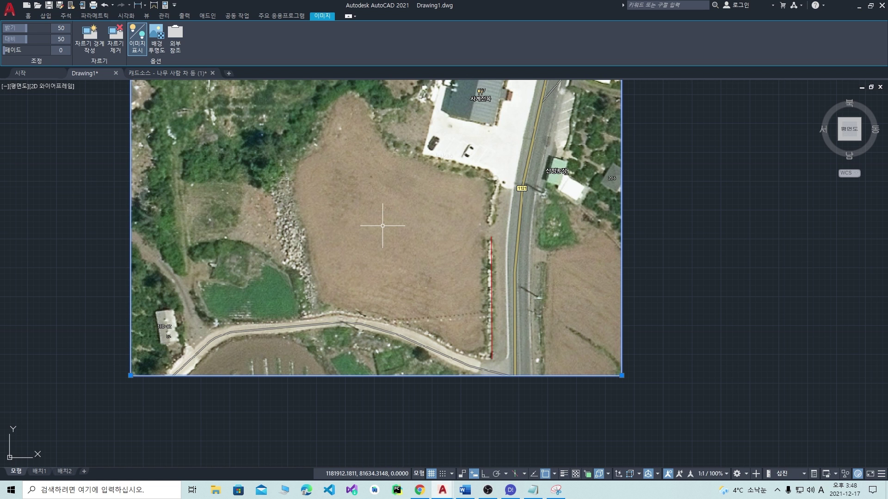
type("sc")
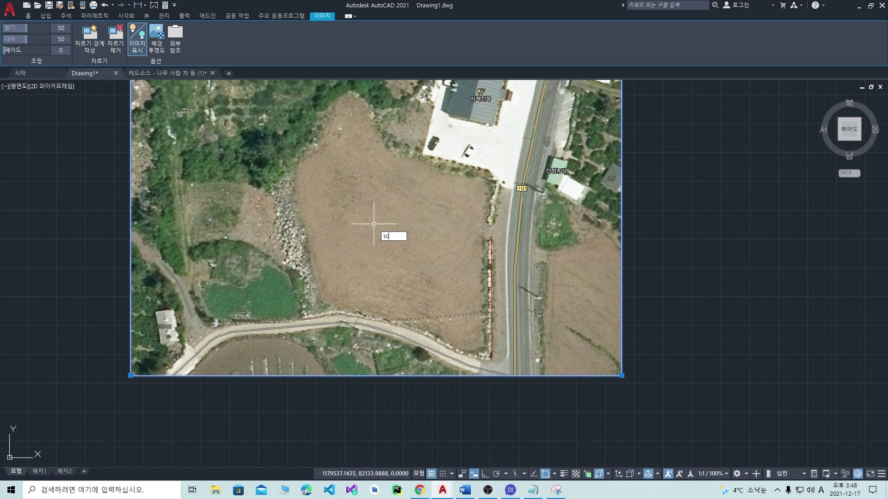
key("Return")
left_click(375, 220)
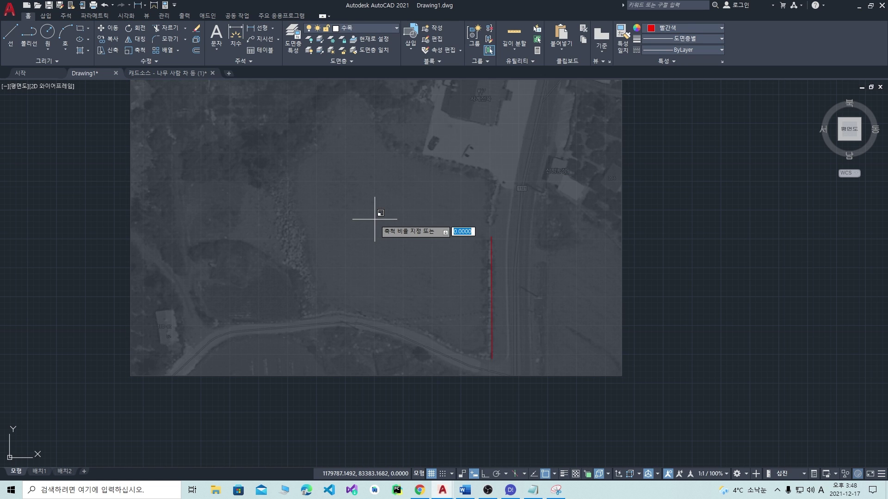
type("0.99")
key("Return")
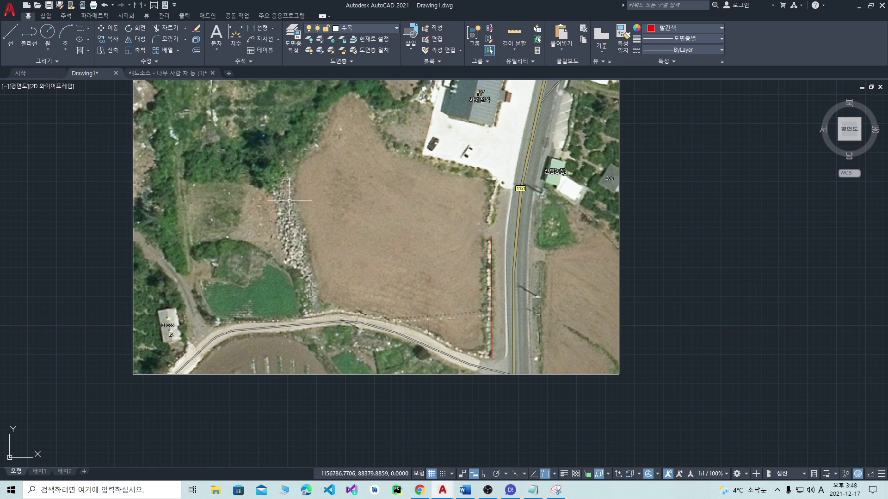
Step: Compare the photo with the red check line and rescale the photo by a factor of 1.0 about a point inside the field
scroll(483, 282, "up", 2)
scroll(492, 259, "down", 2)
scroll(498, 337, "up", 2)
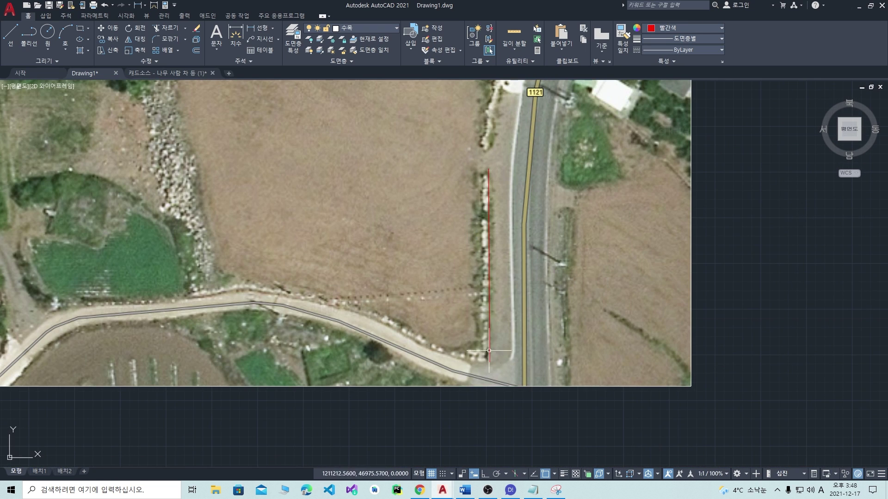
scroll(494, 264, "down", 4)
scroll(523, 273, "up", 3)
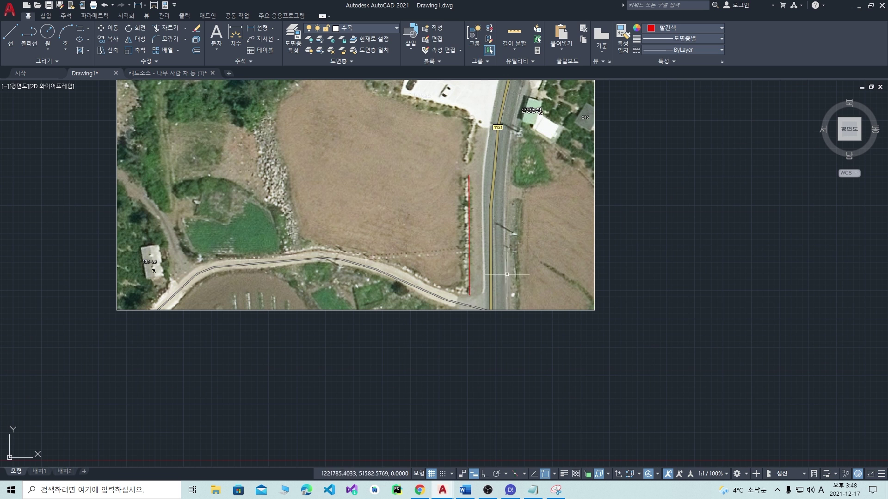
scroll(466, 174, "up", 1)
scroll(569, 244, "down", 2)
left_click(575, 251)
type("m")
key("Return")
left_click(475, 206)
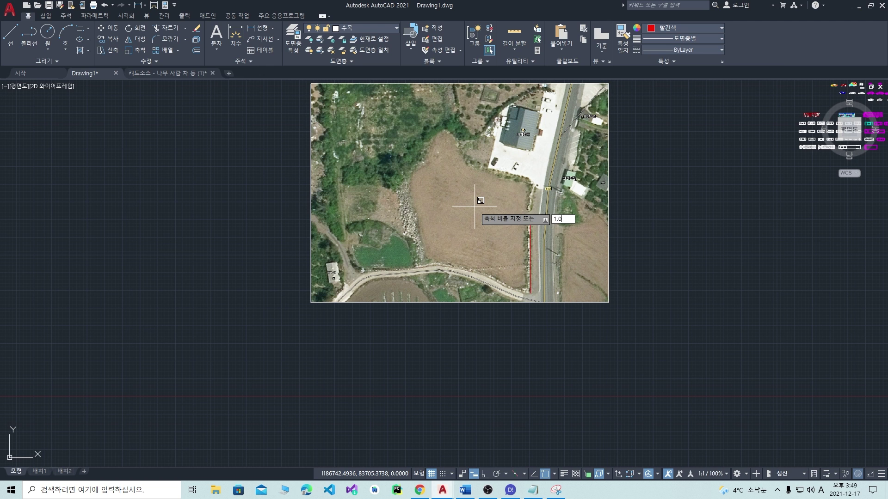
type("1.0")
key("Return")
Step: Move the red check line slightly southwest so it lies along the roadside stone wall
scroll(571, 273, "up", 1)
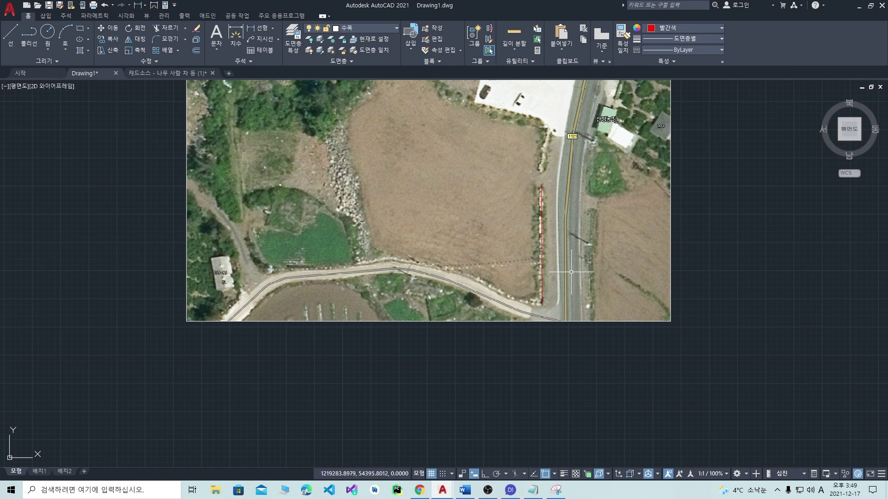
left_click(542, 276)
type("m")
key("Return")
left_click(742, 258)
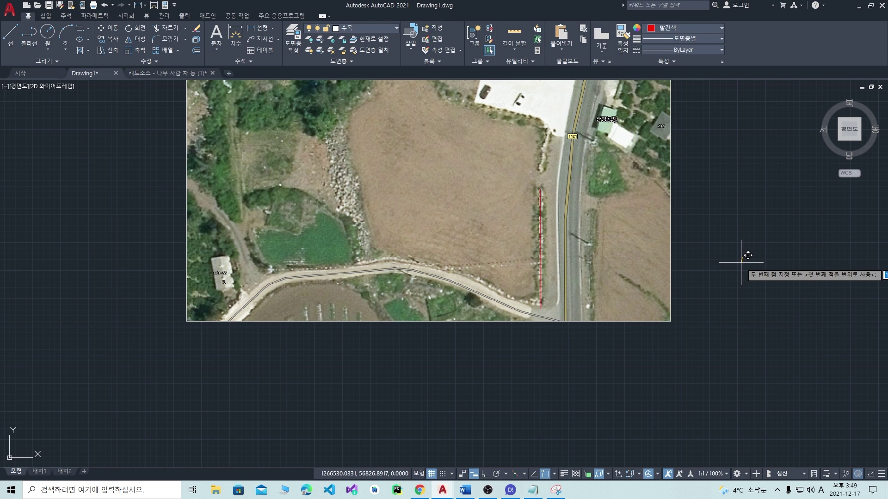
left_click(743, 259)
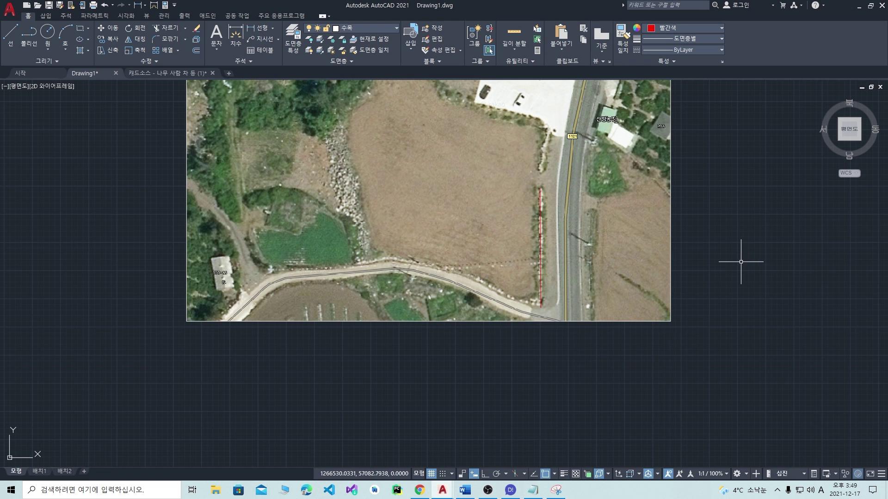
Step: Scale the aerial photo by a factor of 1.01 about a base point in the farmland east of the road
scroll(572, 299, "up", 4)
scroll(541, 297, "down", 4)
left_click(667, 327)
left_click(620, 265)
type("sc")
key("space")
left_click(613, 267)
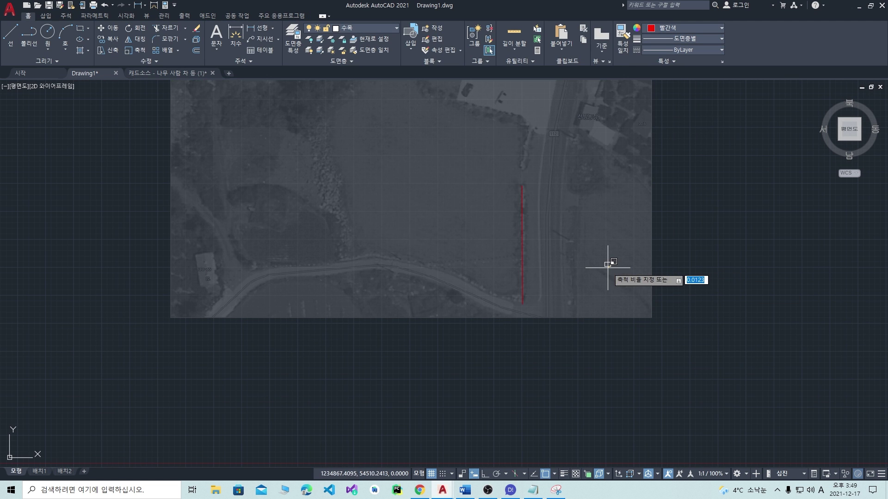
type("1.01")
key("Return")
Step: Nudge the red check line slightly north so its ends match the southern wall section up to the entrance
left_click(523, 278)
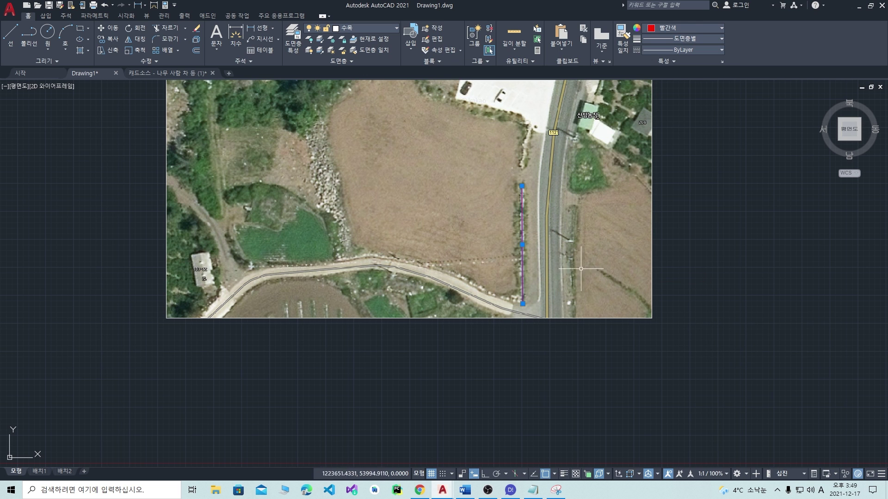
type("m")
key("Return")
left_click(838, 276)
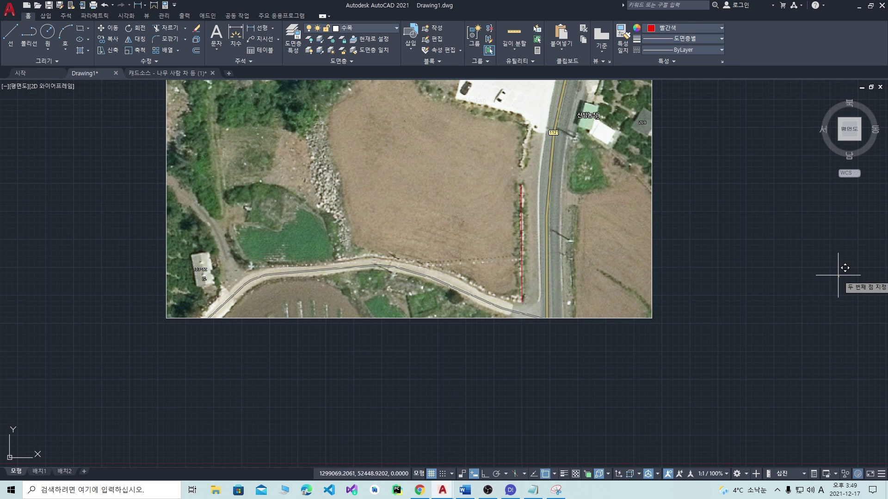
left_click(839, 277)
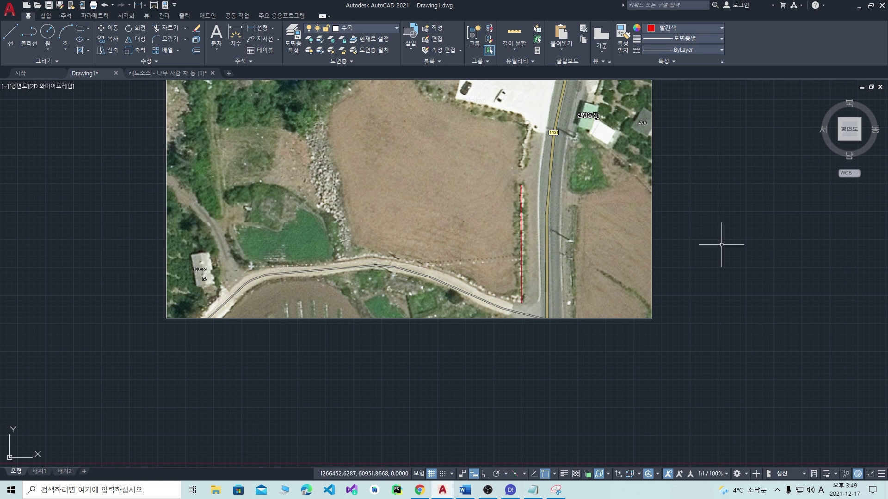
middle_click_drag(542, 192, 527, 236)
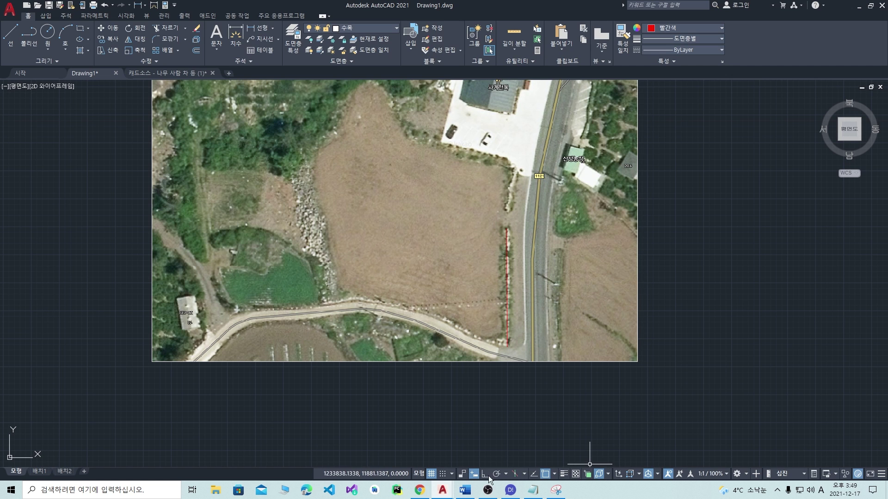
Step: Switch to KakaoMap and gauge the distance along the roadside wall north of the entrance toward the parking lot
left_click(416, 492)
left_click(874, 165)
left_click(565, 258)
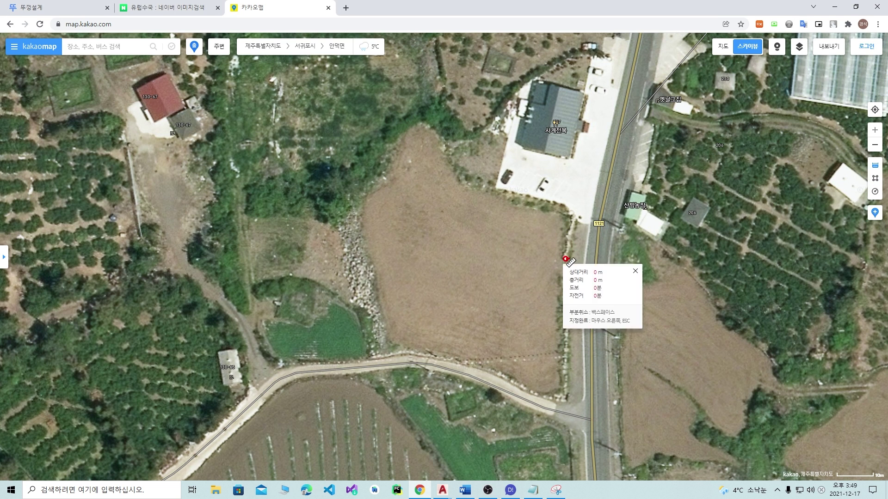
right_click(576, 217)
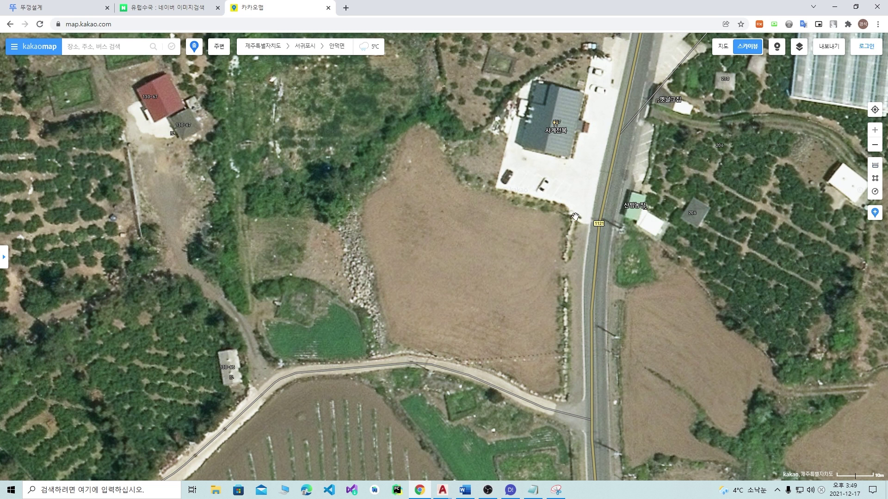
Step: Switch back to Drawing1 in AutoCAD and gauge the same northern wall section with a temporary line, without keeping it
left_click(442, 491)
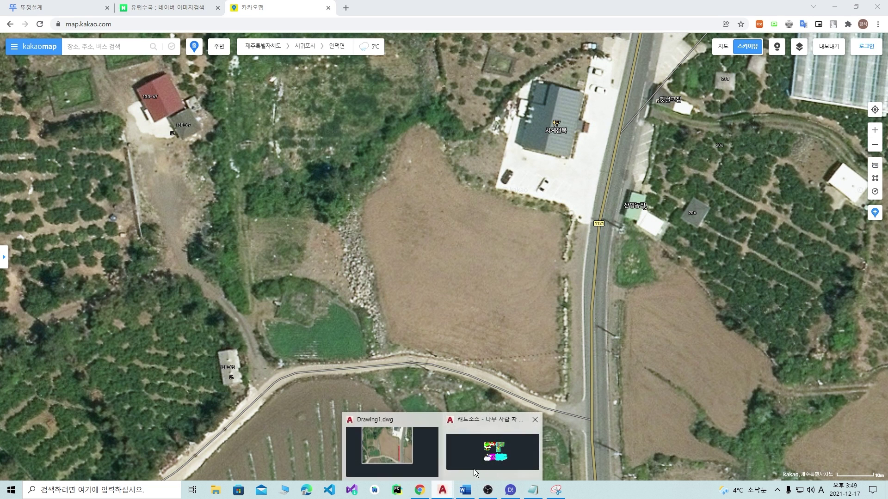
left_click(399, 461)
key("space")
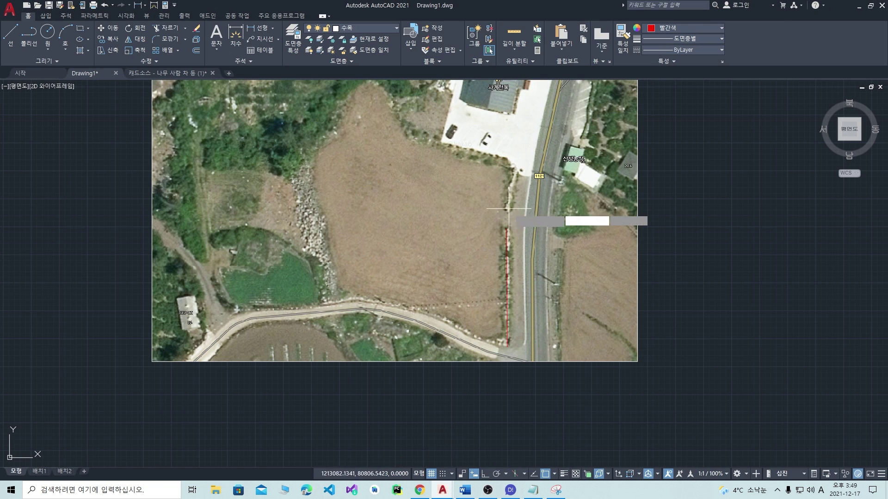
left_click(508, 211)
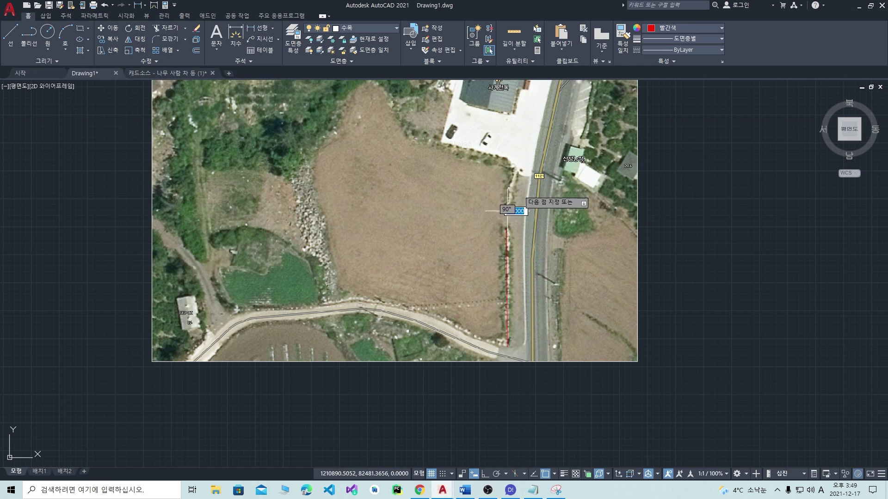
right_click(516, 168)
key("Escape")
key("Escape")
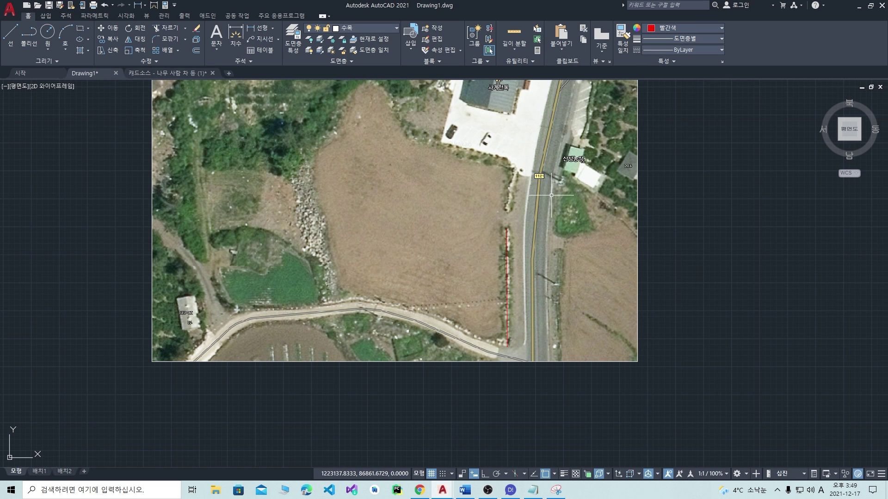
Step: Delete the red check line and begin a polyline from the entrance south along the roadside wall to the field's southeast corner
left_click(507, 295)
key("Delete")
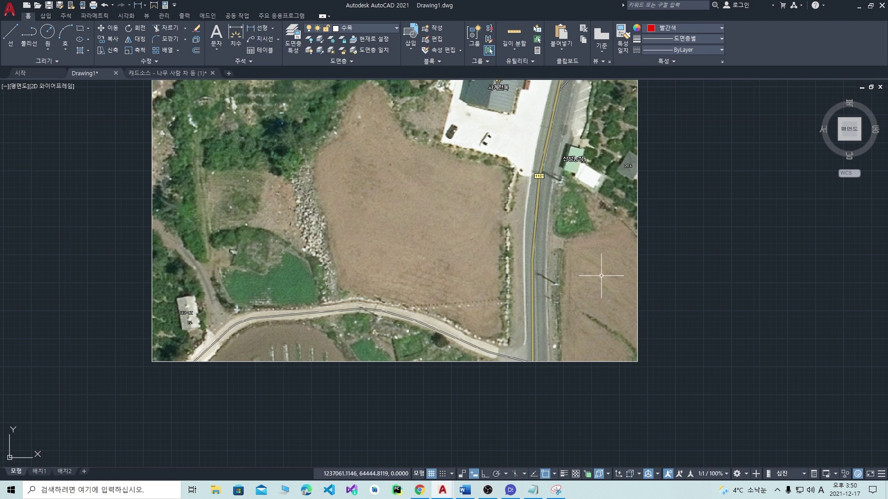
type("pl")
key("Return")
left_click(507, 227)
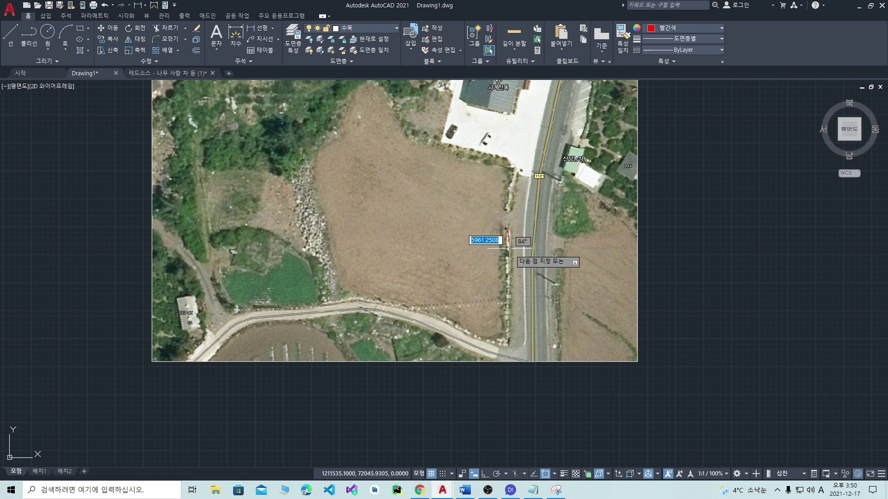
left_click(507, 346)
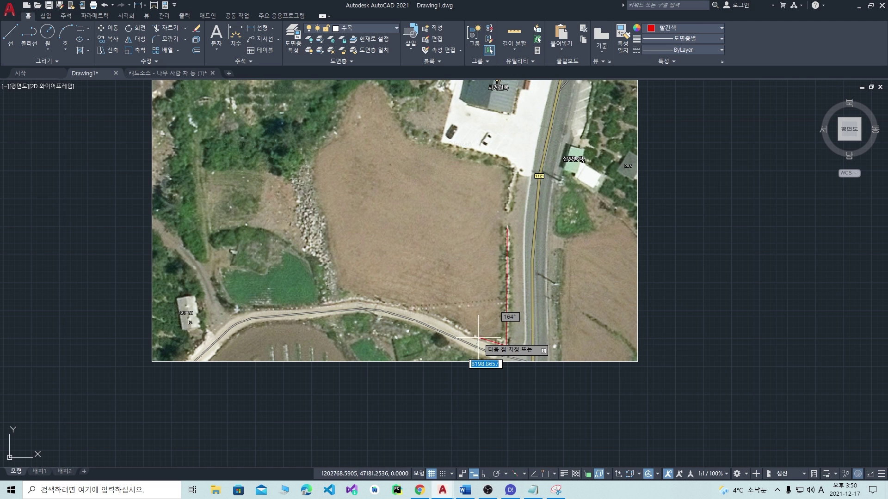
Step: Continue the polyline west along the field's southern edge beside the farm track to the southwest corner
left_click(457, 326)
left_click(426, 313)
left_click(373, 301)
key("Return")
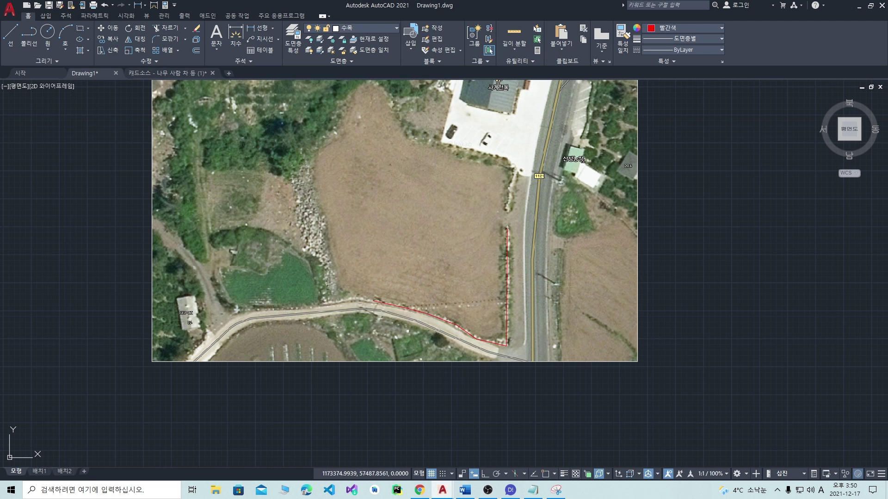
left_click(350, 298)
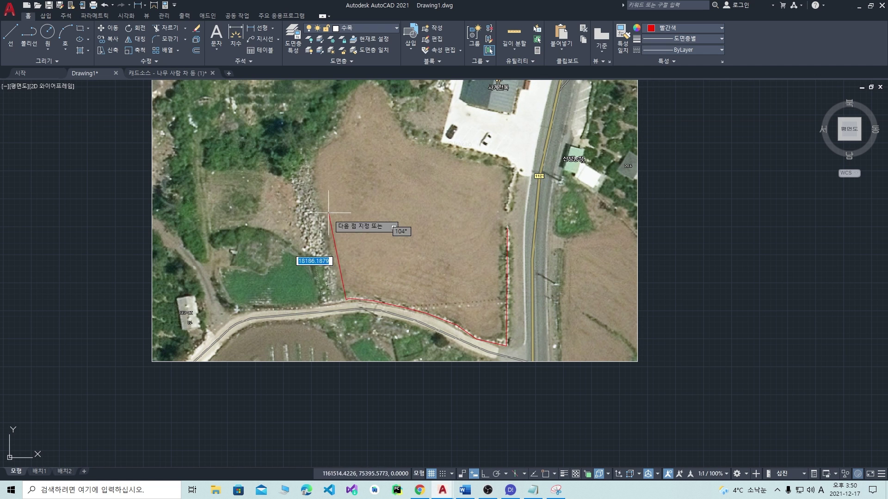
Step: Continue the boundary polyline north from the southwest corner along the field's rocky western edge to the edge of the trees
left_click(337, 288)
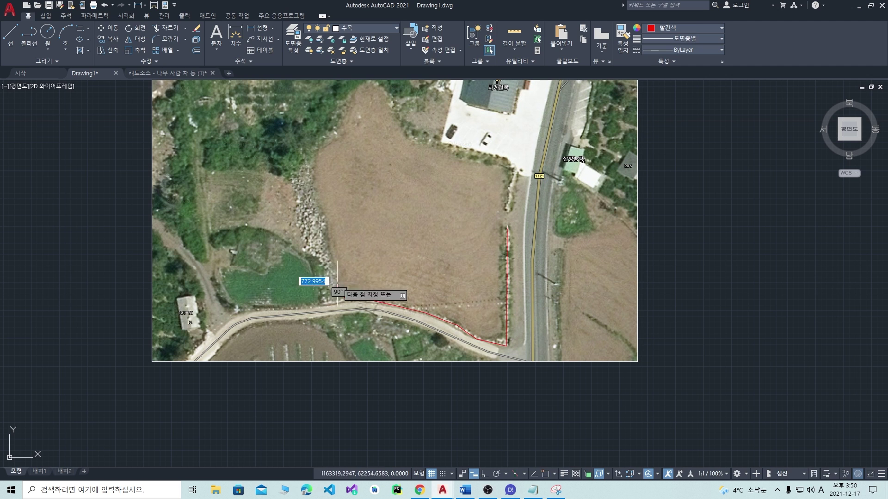
left_click(338, 270)
left_click(326, 248)
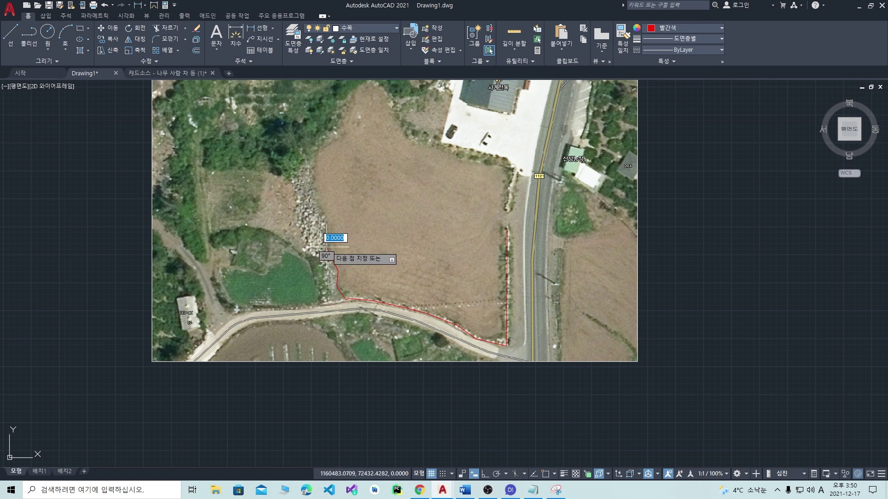
left_click(313, 199)
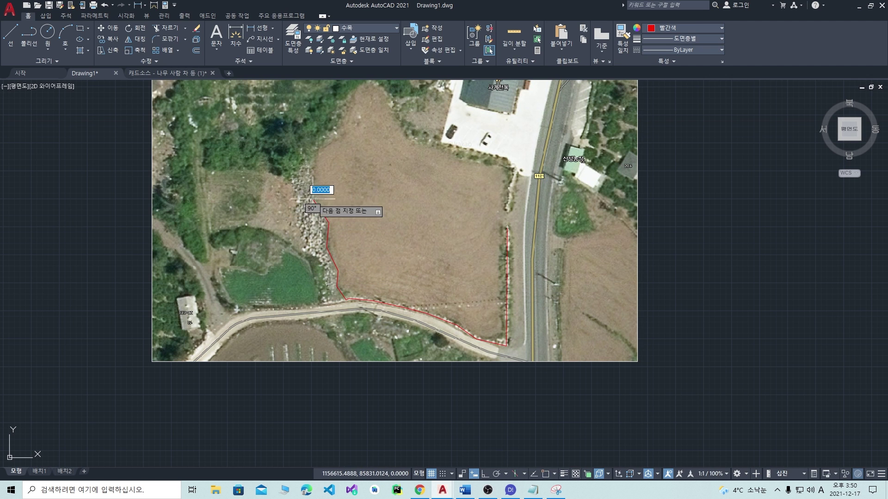
left_click(316, 177)
left_click(315, 165)
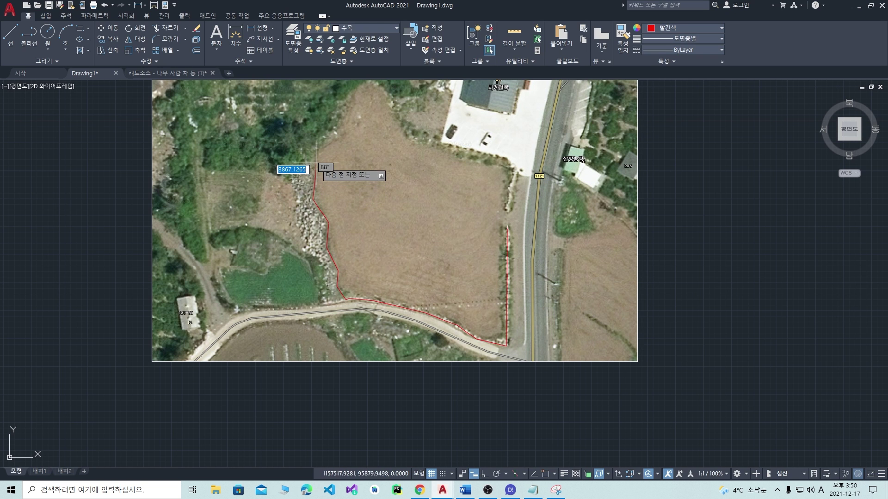
left_click(316, 151)
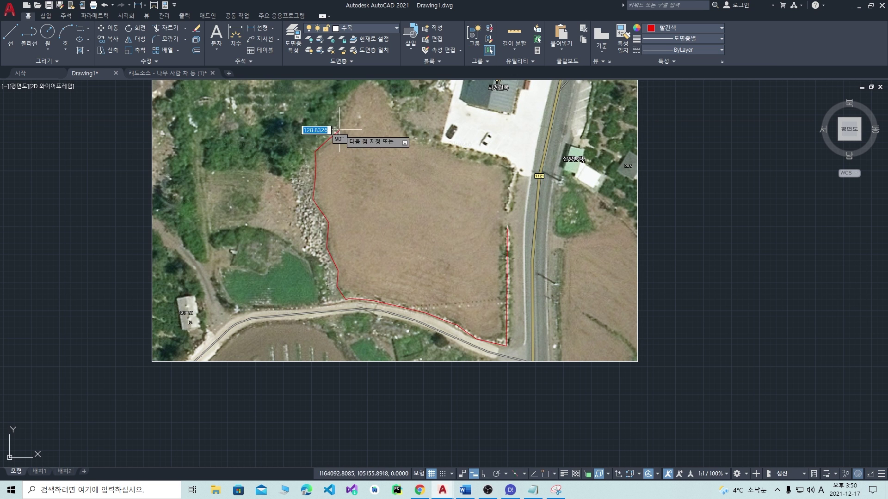
Step: Trace the boundary along the tree line, around the field's northern tip and down its east side
middle_click_drag(359, 112, 337, 228)
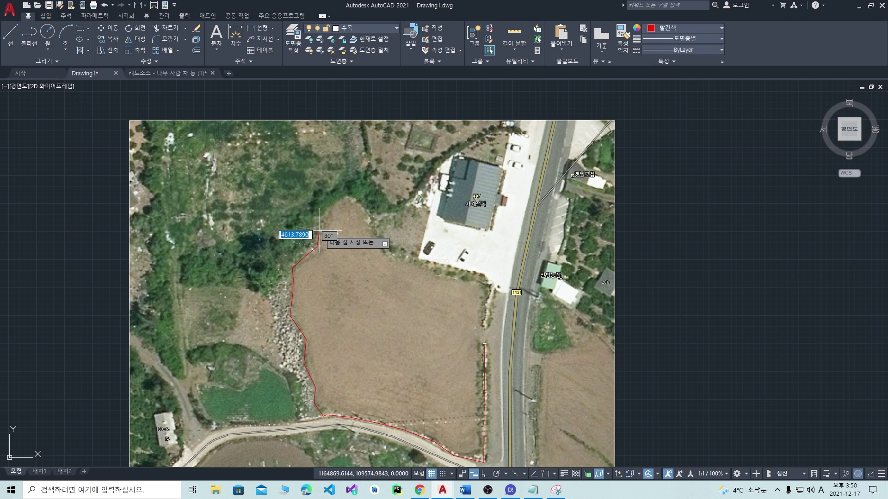
left_click(328, 209)
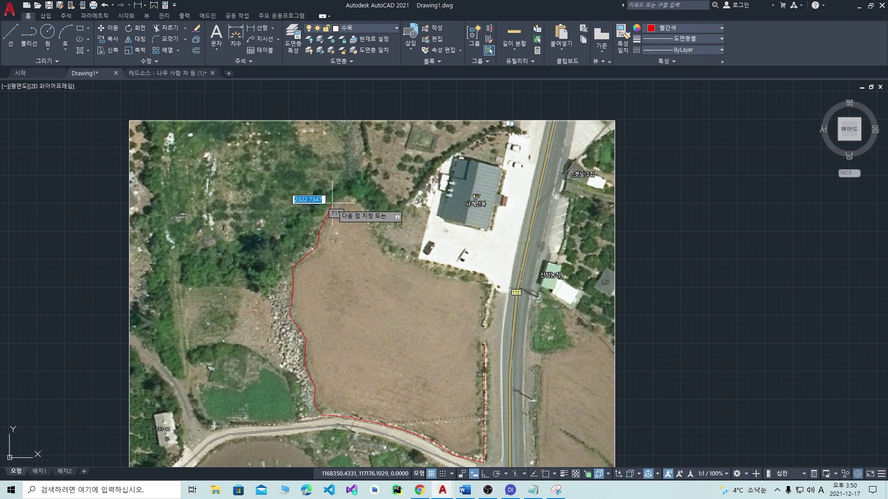
left_click(346, 196)
key("Return")
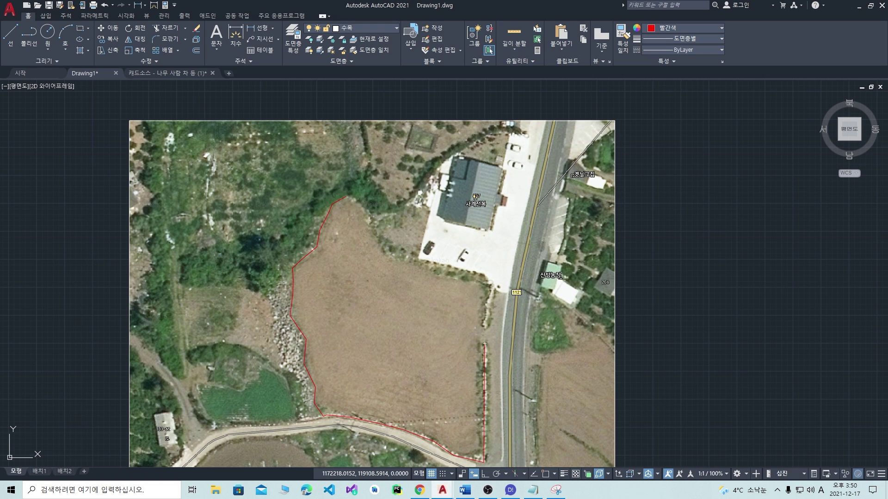
left_click(356, 199)
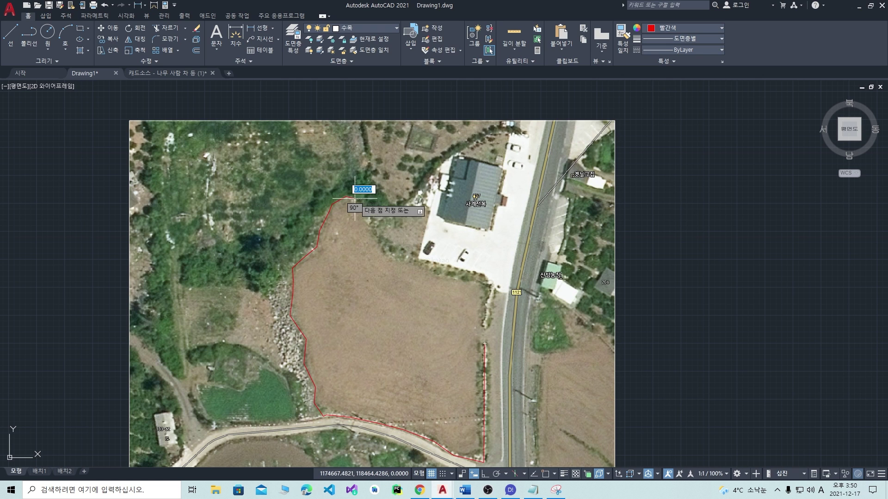
left_click(370, 217)
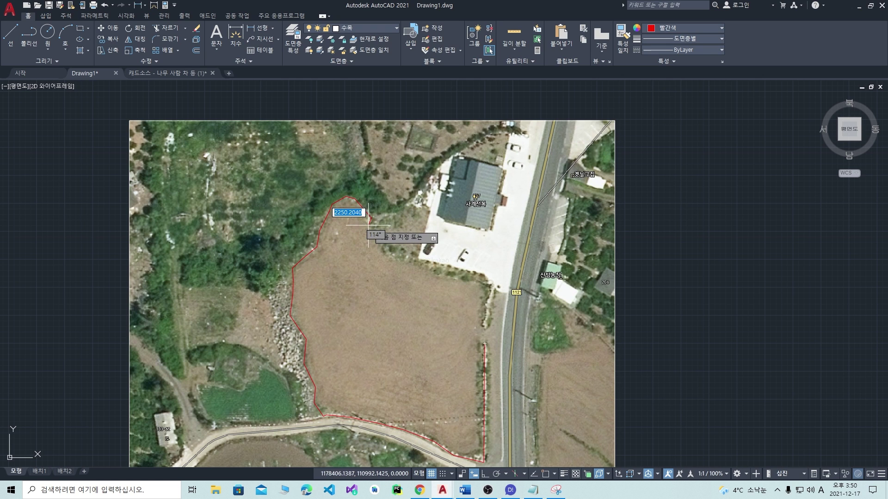
left_click(369, 226)
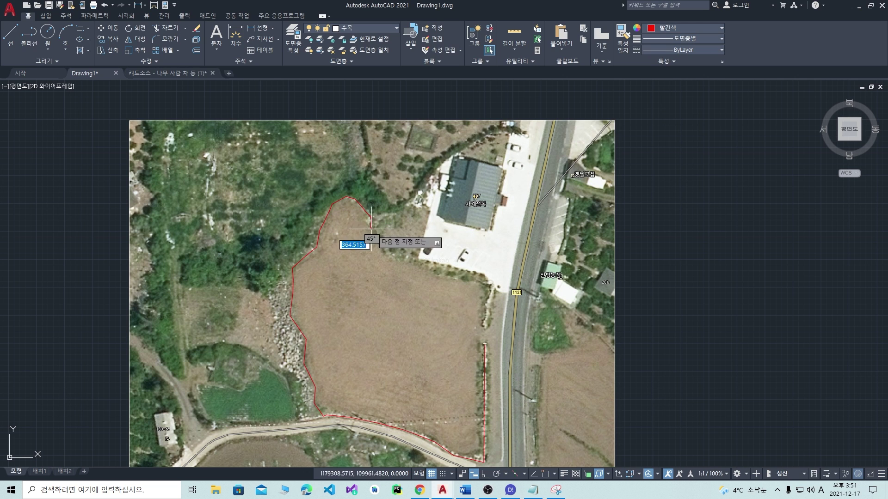
Step: Trace the boundary southeast along the parking lot edge, turn south at the road to the entrance's north side, and end the polyline
left_click(397, 260)
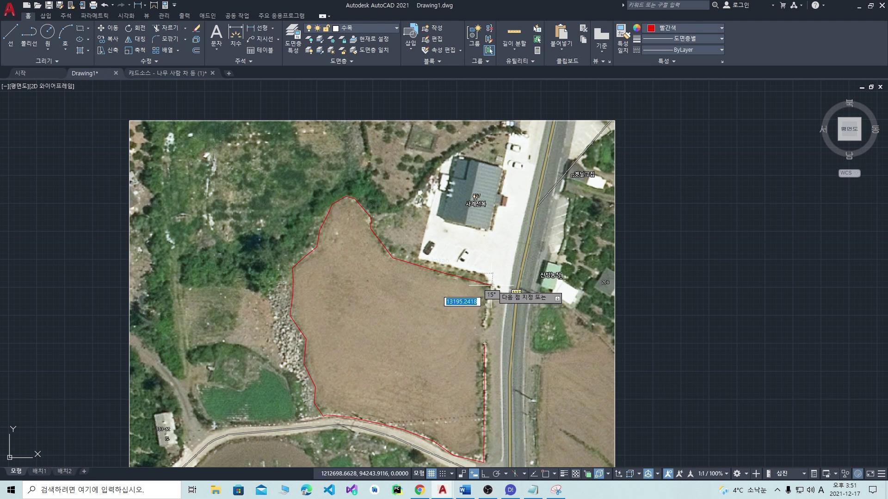
left_click(492, 286)
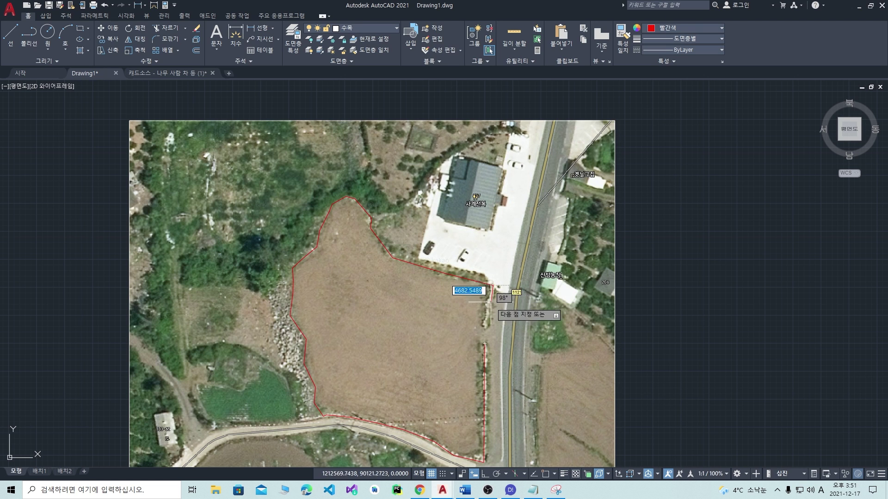
left_click(485, 328)
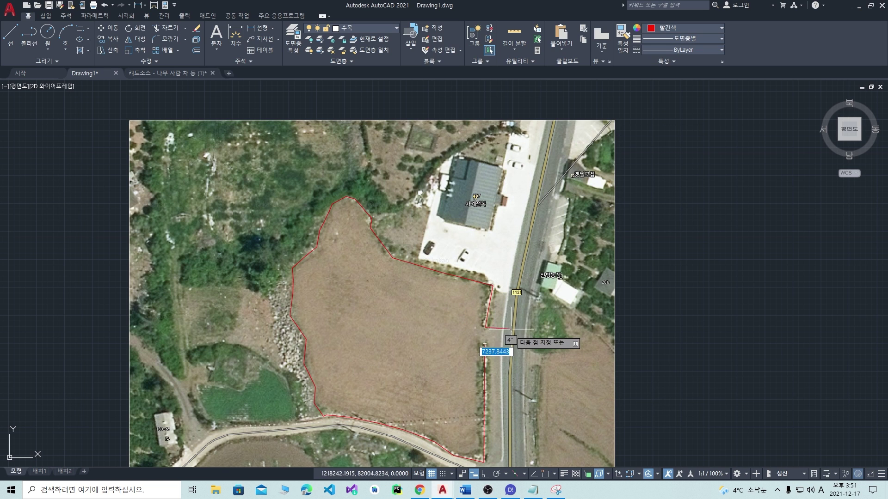
right_click(511, 330)
key("Escape")
key("Escape")
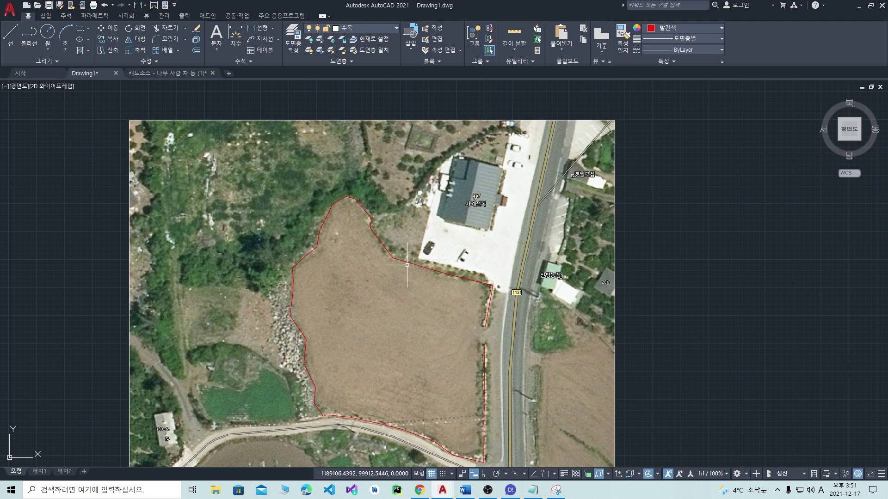
Step: Switch to Snipping Tool to examine the hand-drawn layout sketch beside the traced field, and return to AutoCAD
left_click(555, 490)
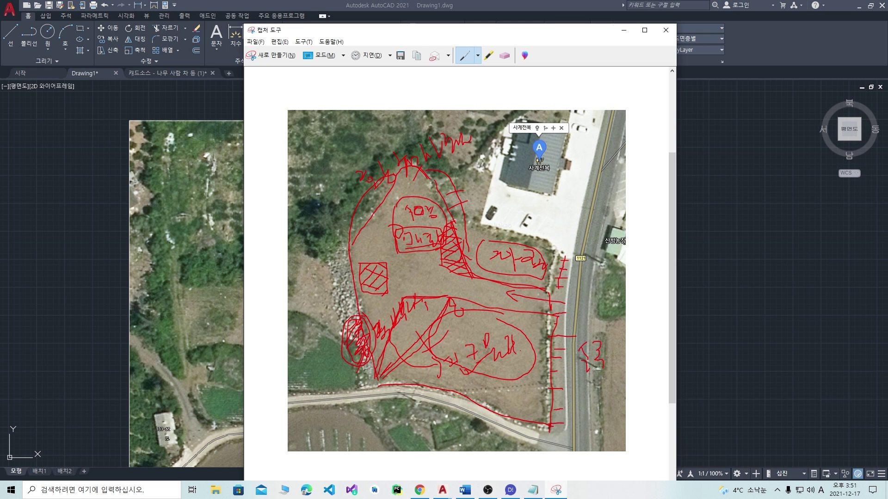
left_click_drag(422, 29, 614, 36)
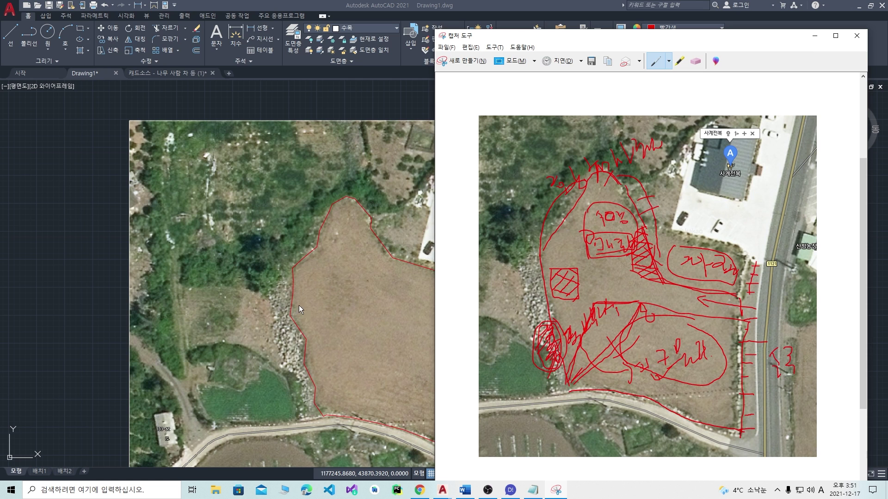
left_click(112, 293)
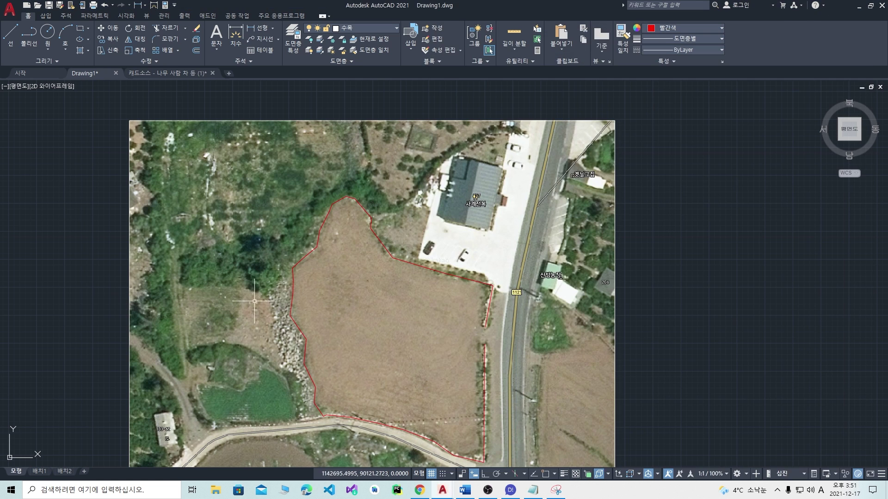
type("rec")
key("Return")
left_click(700, 322)
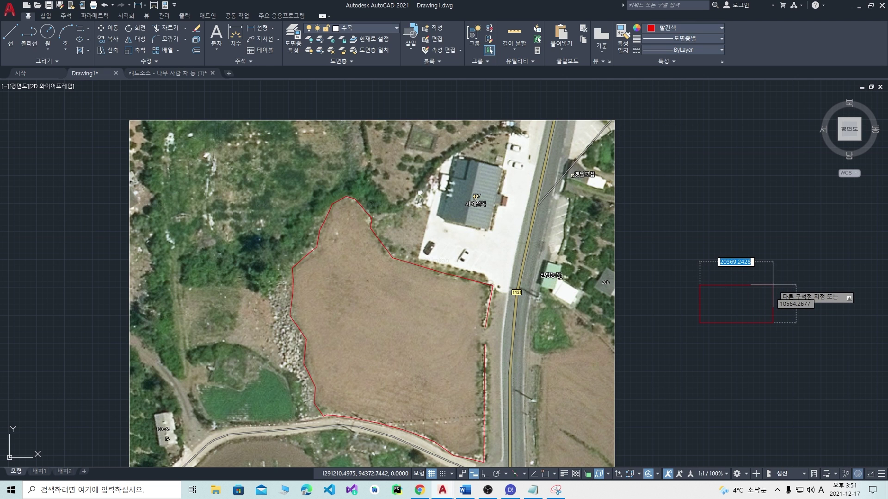
type("2000")
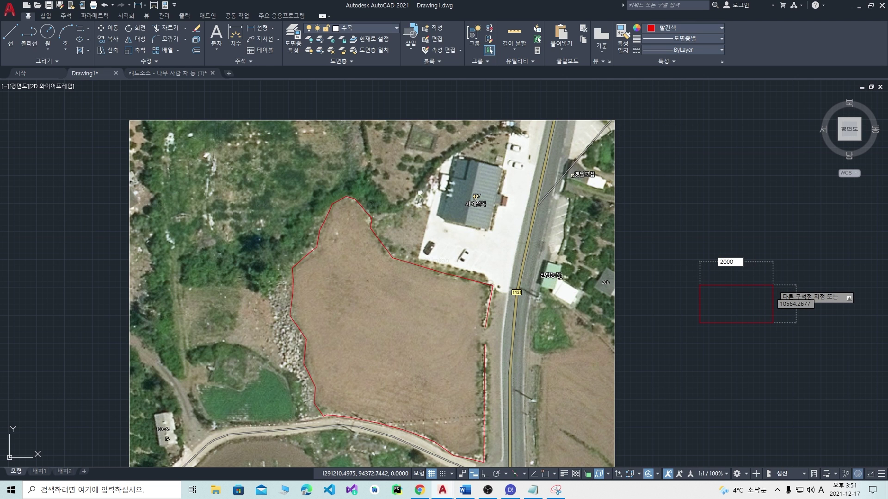
key("Return")
left_click(706, 293)
key("Delete")
Step: Draw a small horizontal rectangle in the empty space east of the aerial image and move it into the field's western part
key("Return")
left_click(687, 312)
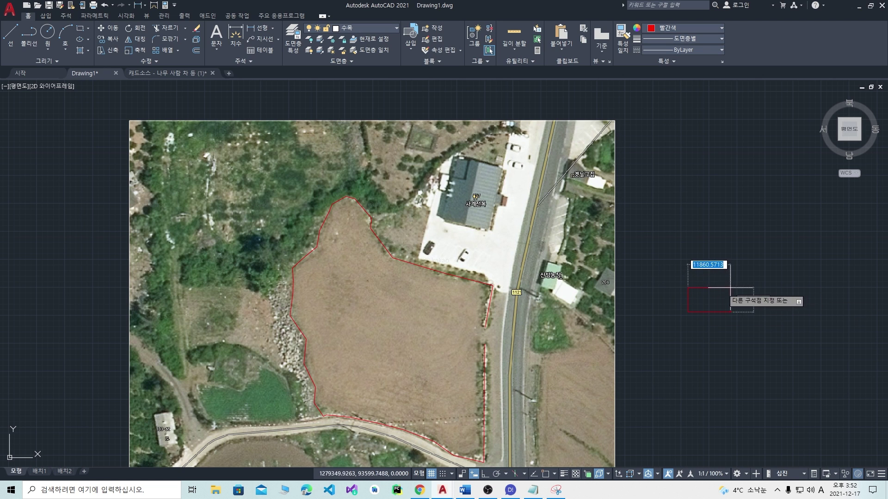
left_click(729, 296)
left_click(744, 319)
left_click(686, 278)
type("m")
key("Return")
left_click(711, 301)
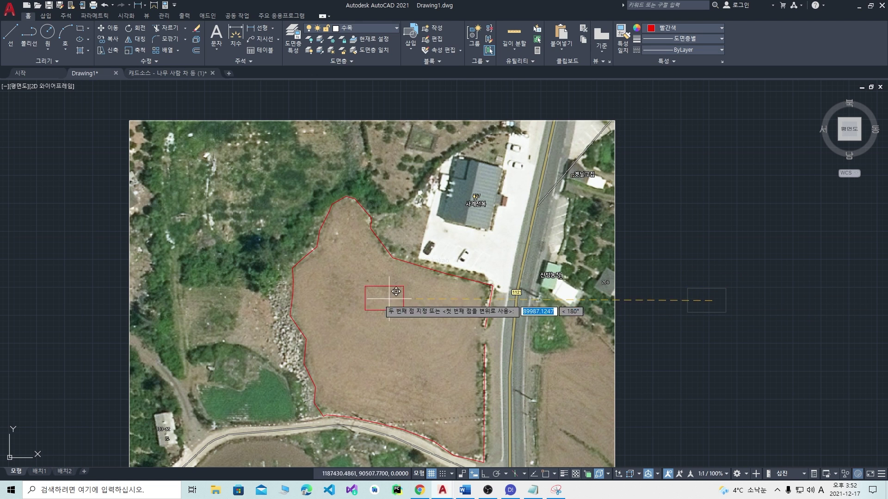
left_click(331, 302)
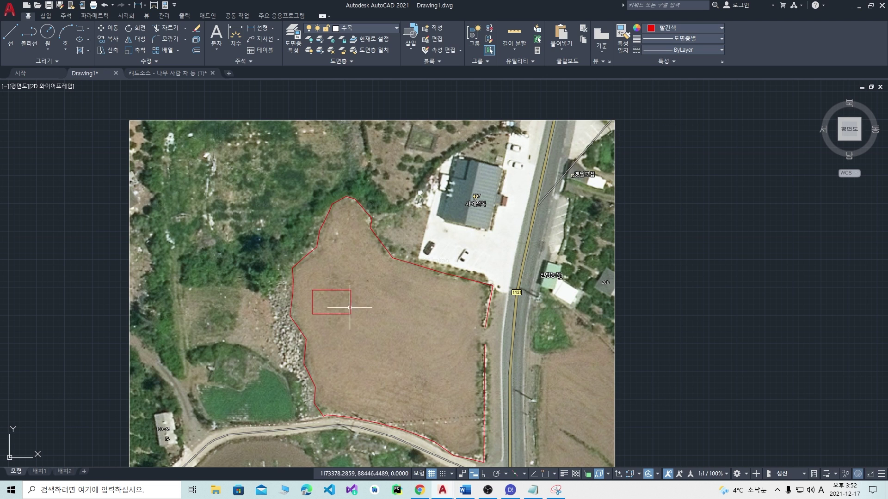
Step: Rotate the small rectangle in the field so its long sides run nearly north-south
left_click(338, 290)
type("ro")
key("Return")
left_click(340, 307)
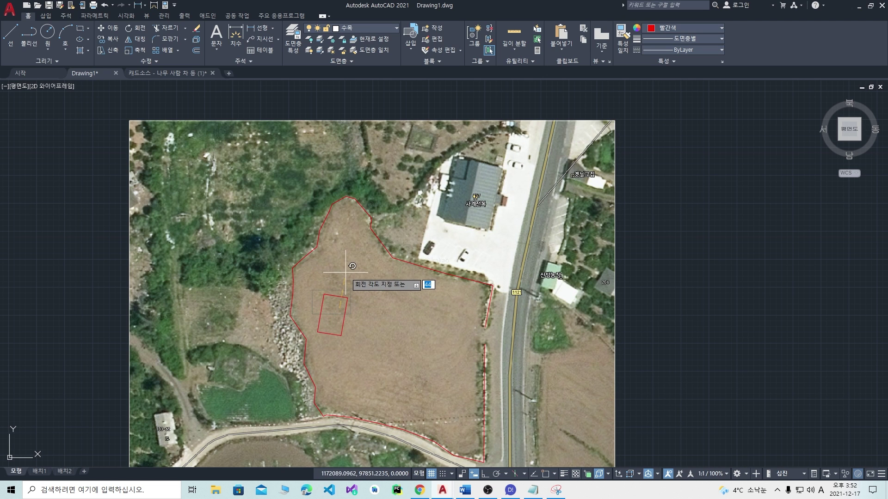
left_click(342, 271)
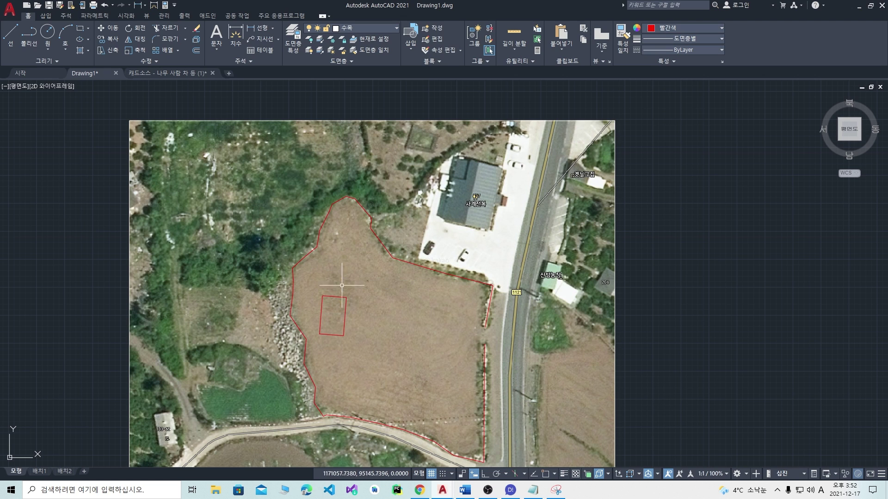
Step: Move the rotated rectangle slightly northwest, closer to the field's western boundary
left_click(345, 313)
type("m")
key("Return")
left_click(343, 307)
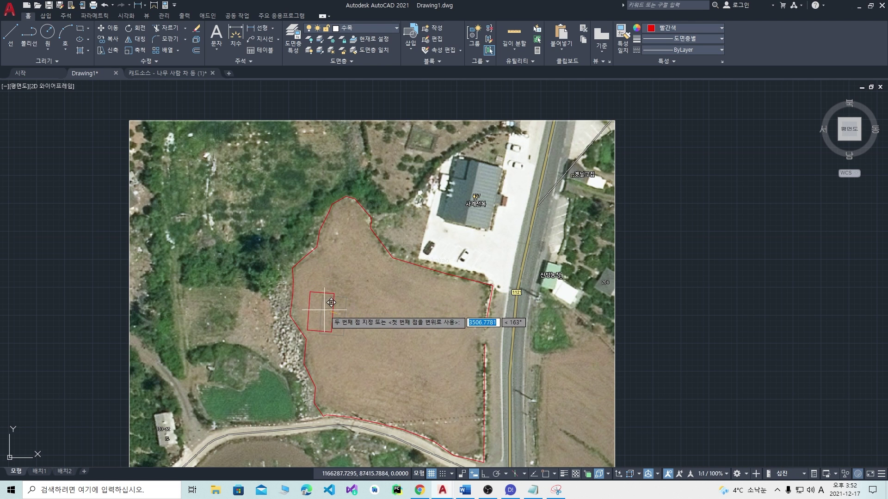
left_click(331, 304)
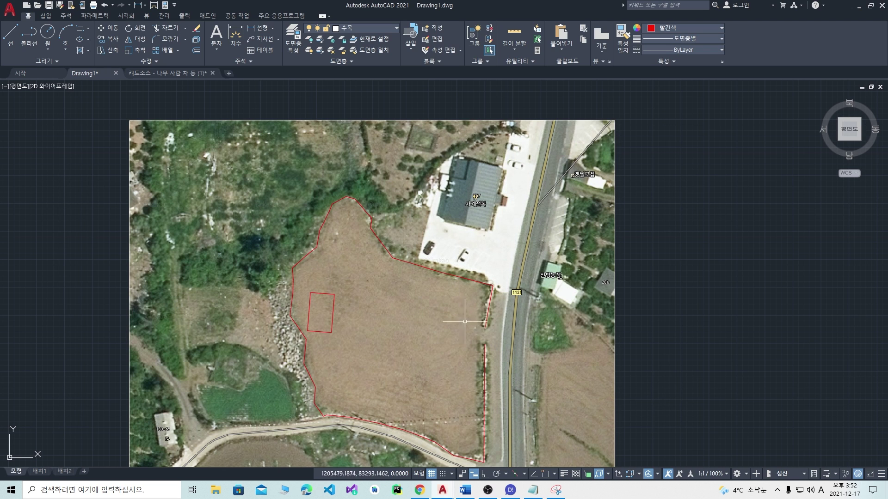
Step: Turn on object snap with the Endpoint, Midpoint, Center and Perpendicular modes active
type("l")
key("space")
key("F3")
type("l")
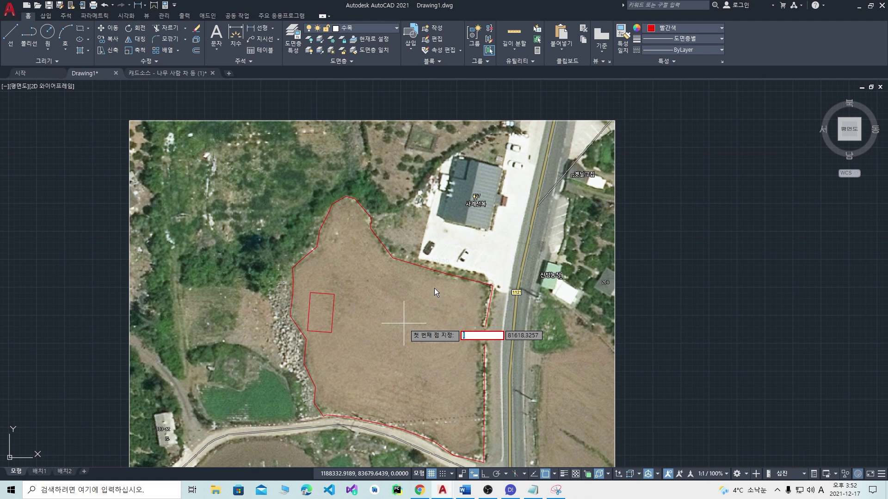
key("Escape")
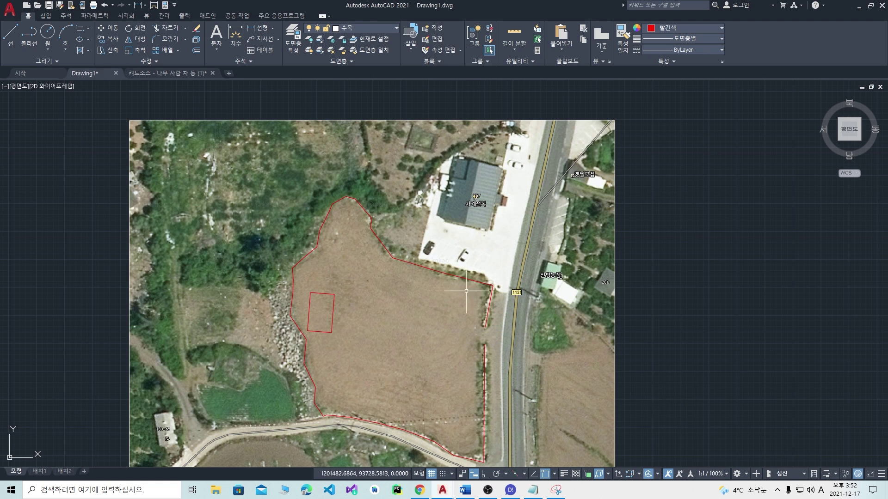
right_click(636, 301, "shift")
left_click(666, 295)
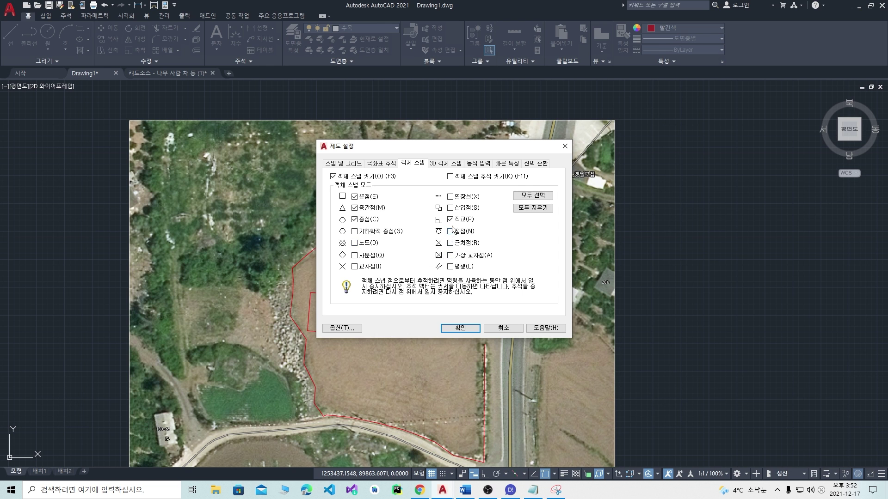
left_click(461, 327)
Step: Draw a line about 15390 long from the northern boundary perpendicularly into the field, and another perpendicular to it from the entrance's north side
key("l")
key("Return")
left_click(445, 274)
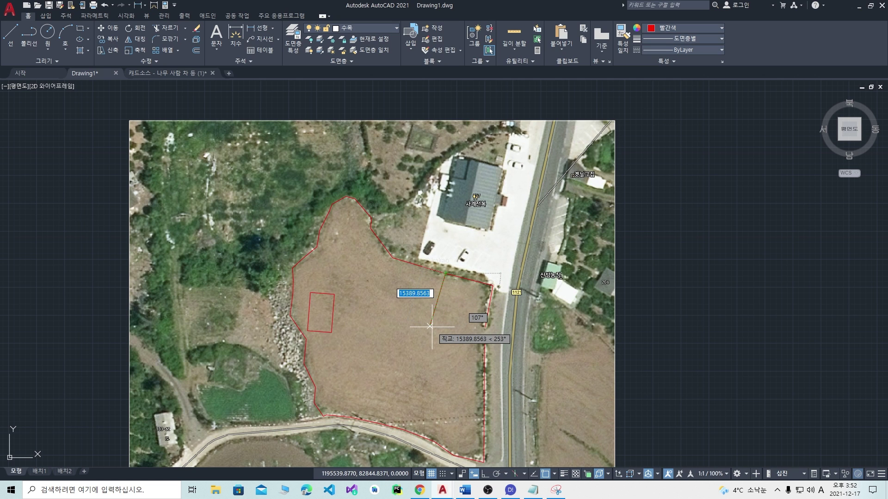
left_click(432, 327)
key("space")
key("space")
left_click(485, 328)
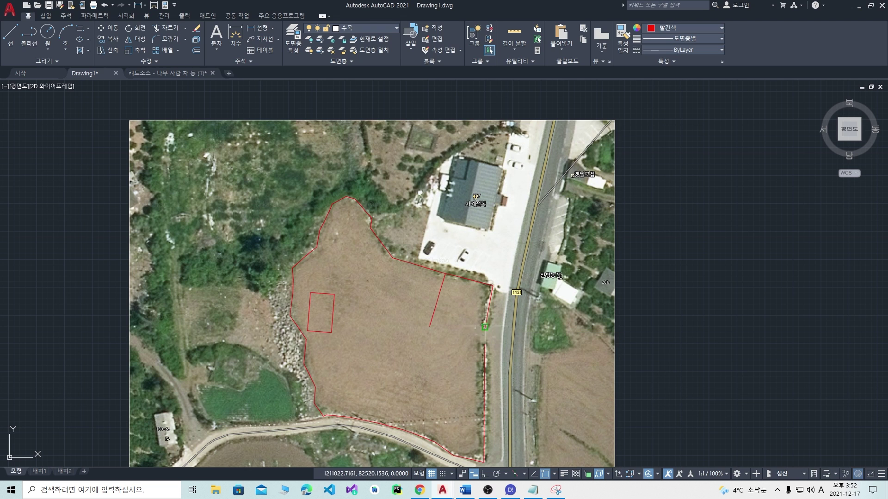
left_click(433, 312)
key("space")
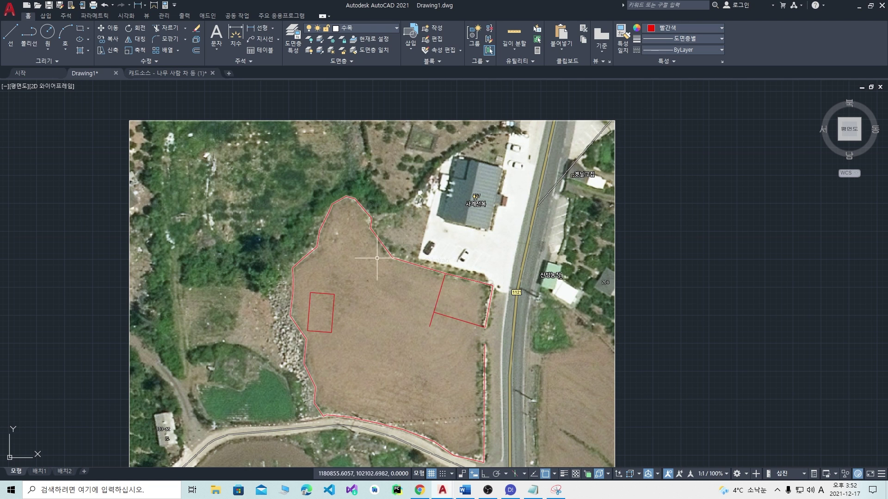
Step: Draw a longer line from the boundary's bend west of the parking lot south-southwest into the middle of the field
key("space")
left_click(392, 259)
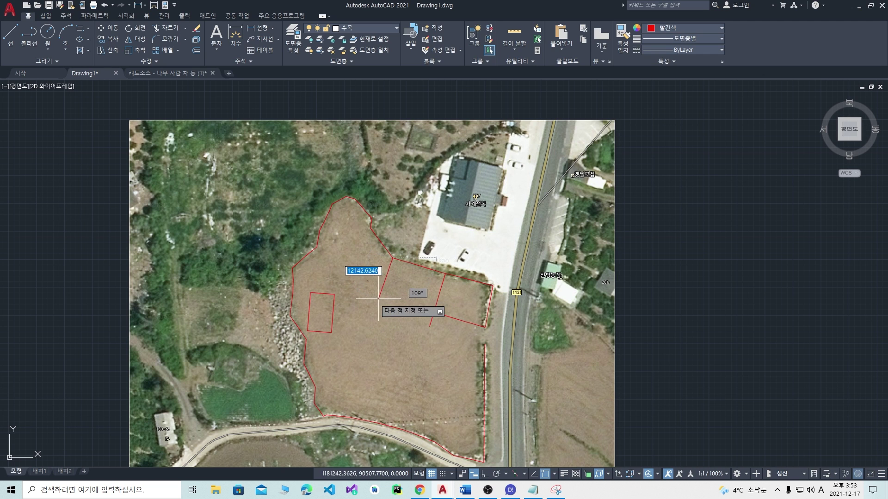
left_click(362, 357)
key("Escape")
Step: Extend the line from the entrance westward to meet the long line through the middle of the field
type("ex")
key("space")
left_click(440, 315)
key("Escape")
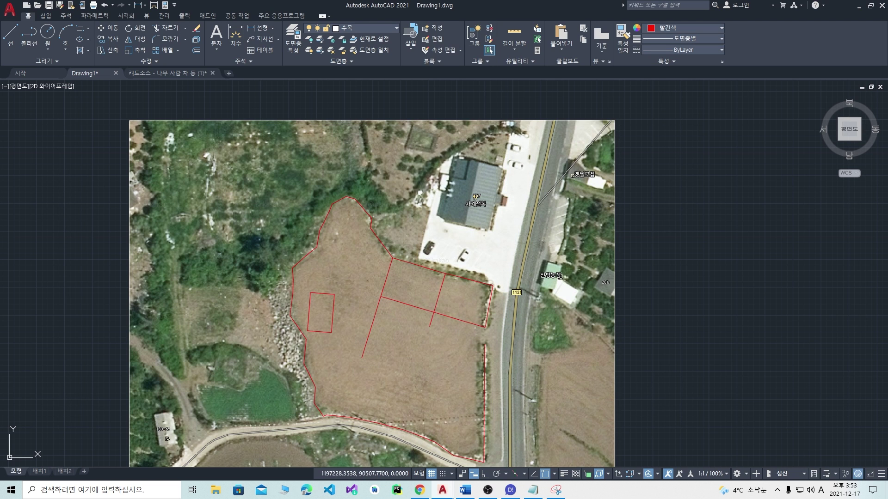
Step: Delete the line perpendicular to the northern boundary and the long line running into the middle of the field
left_click(436, 300)
key("Delete")
left_click(387, 278)
key("Delete")
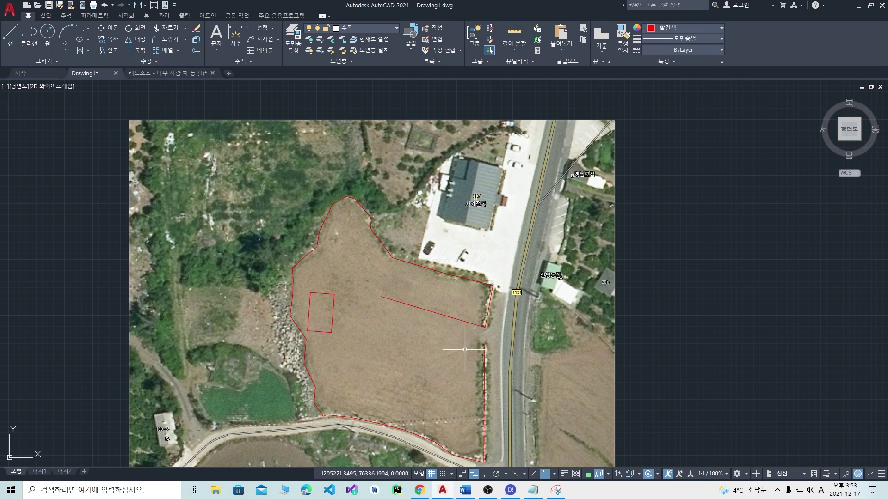
Step: Copy the line running west from the entrance from the entrance's north corner to its south corner
scroll(467, 350, "up", 2)
left_click(485, 311)
type("m")
key("Return")
left_click(494, 314)
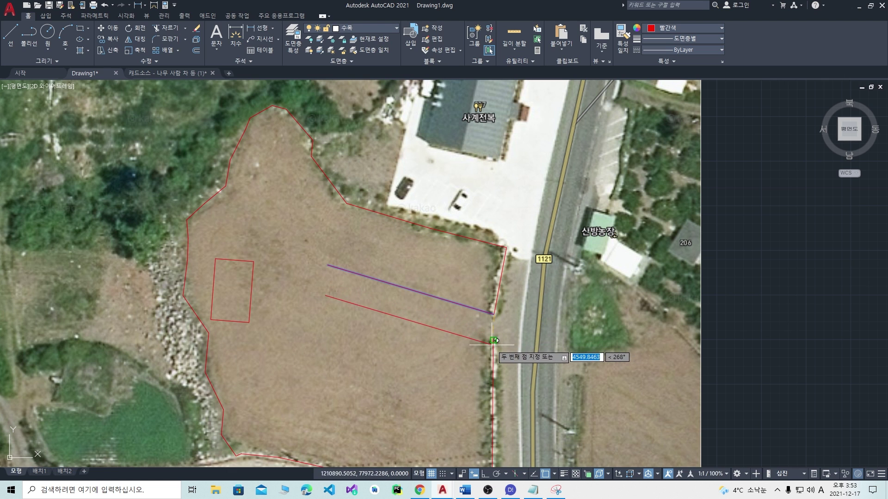
left_click(494, 340)
middle_click_drag(323, 287, 412, 203)
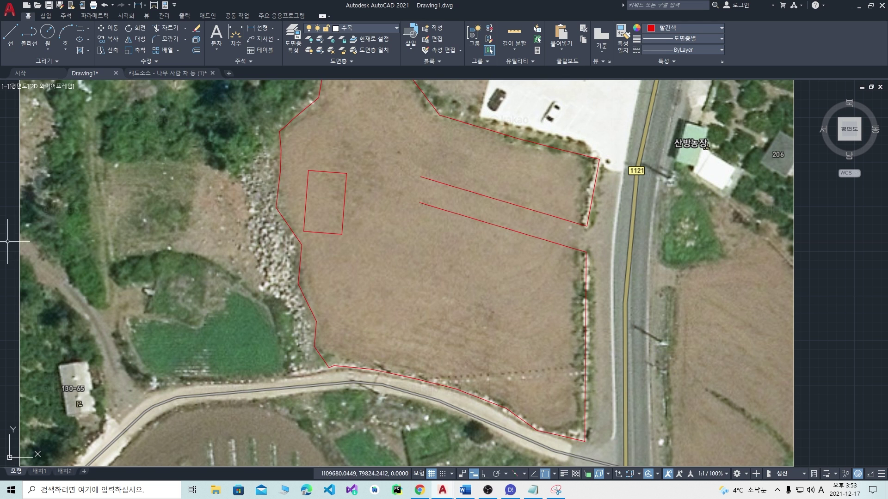
Step: Following the hand-drawn sketch, draw a line from the boundary's southwest bend north-northeast to just southeast of the small rectangle
left_click(566, 494)
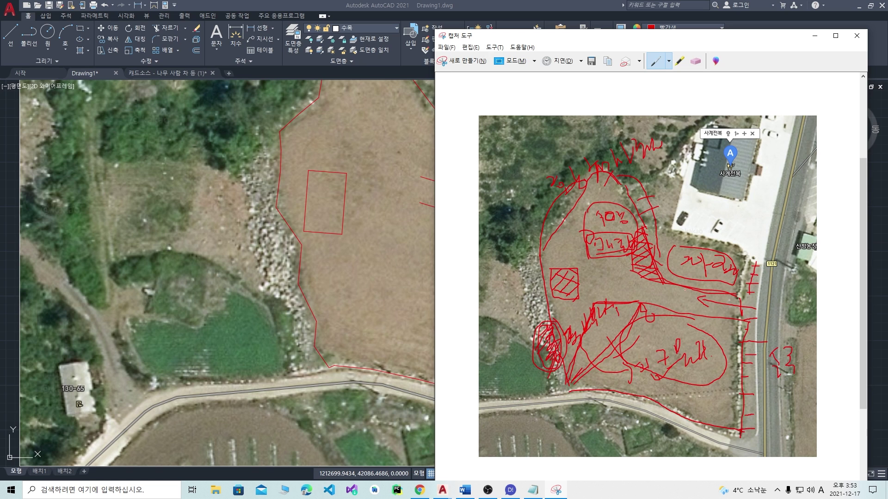
left_click(374, 285)
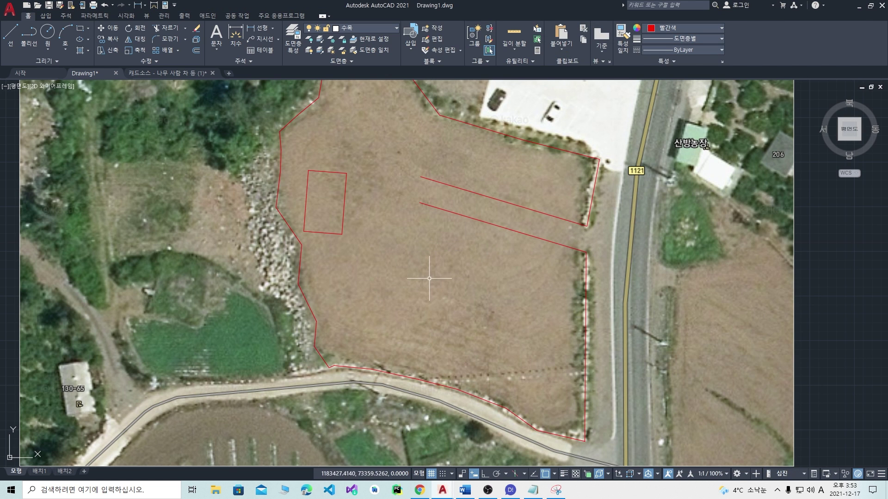
left_click(557, 491)
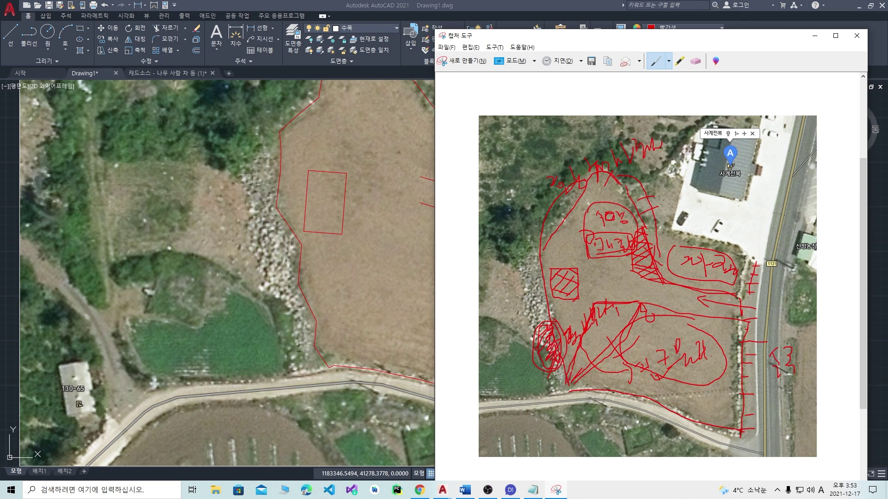
type("l")
key("space")
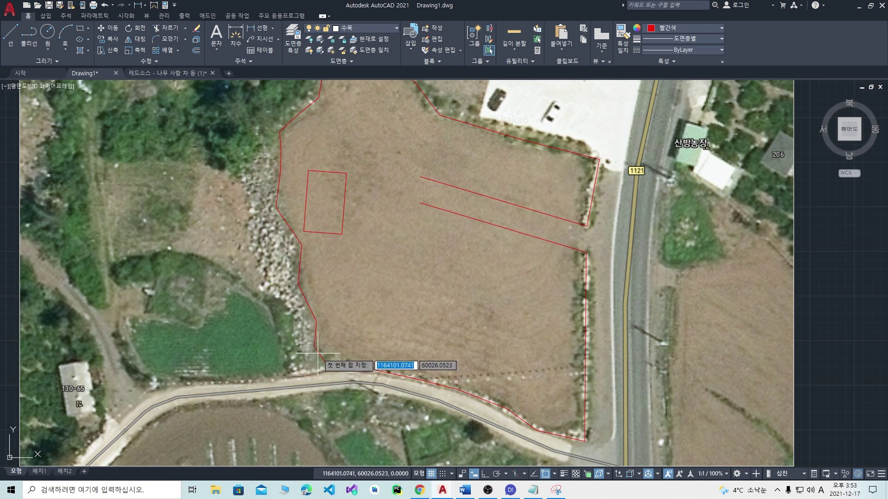
left_click(314, 347)
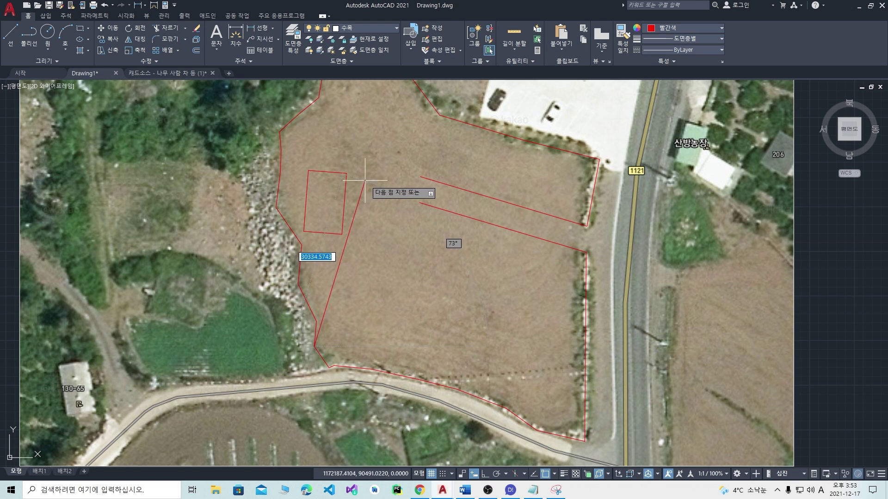
left_click(365, 213)
key("space")
Step: Connect the upper end of the southwest line to the west end of the southern entrance line
key("space")
left_click(366, 213)
left_click(420, 202)
key("space")
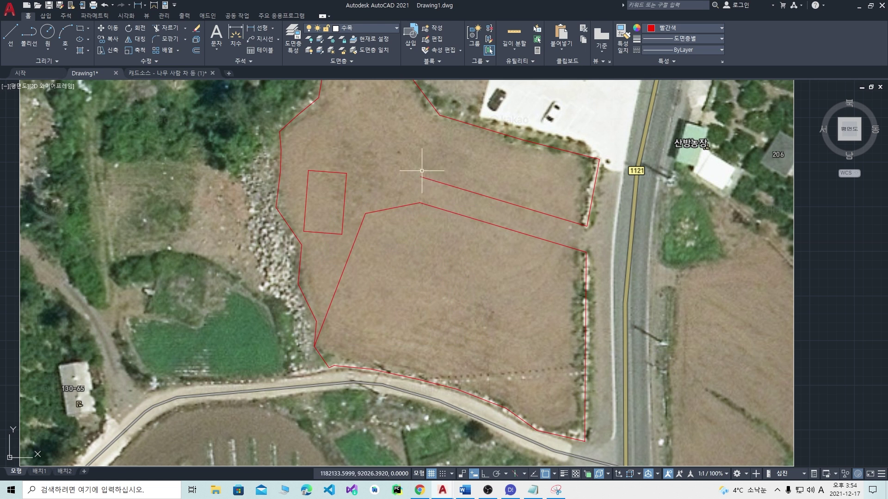
Step: Draw a cutting line from the northern boundary south-southwest across the northern entrance line
middle_click_drag(421, 172, 404, 272)
left_click(557, 488)
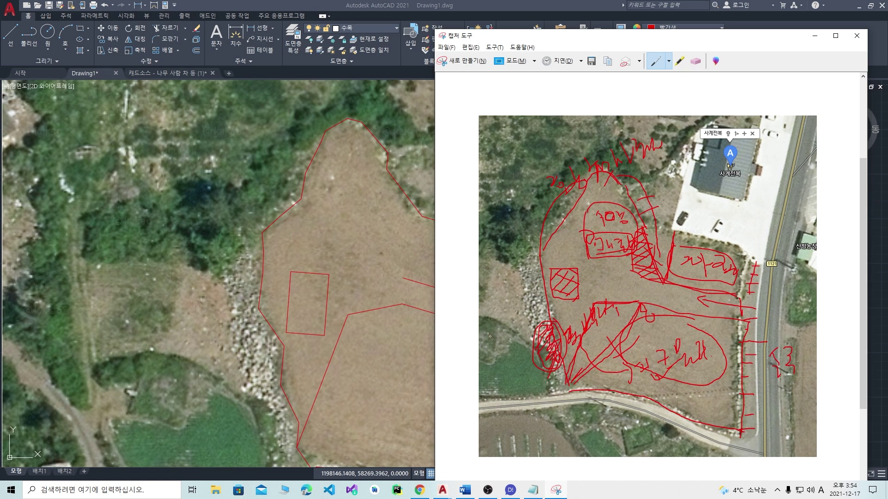
left_click(417, 310)
type("l")
key("space")
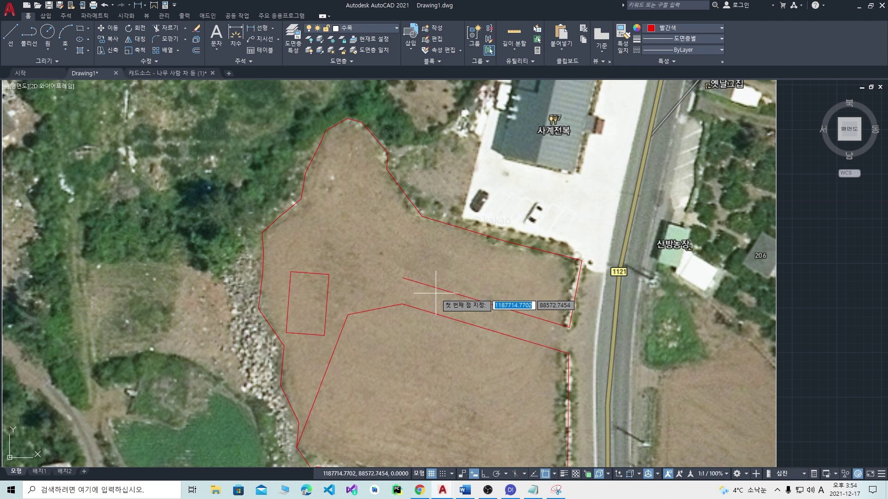
left_click(463, 229)
left_click(443, 307)
key("space")
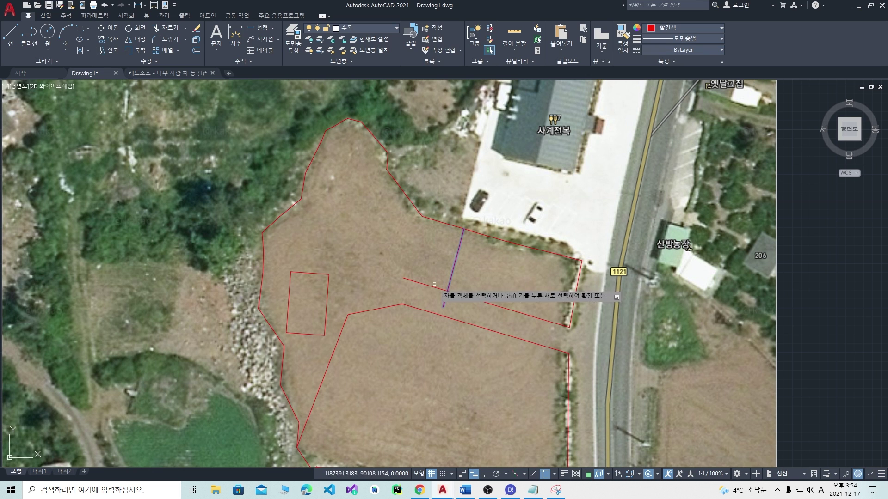
Step: Trim the northern entrance line's west end at the cutting line, and delete the cutting line
key("Escape")
left_click(458, 275)
left_click(438, 264)
key("Delete")
Step: Connect the boundary's bend west of the parking lot to the northern entrance line's west end with two segments, first south, then southeast
left_click(556, 491)
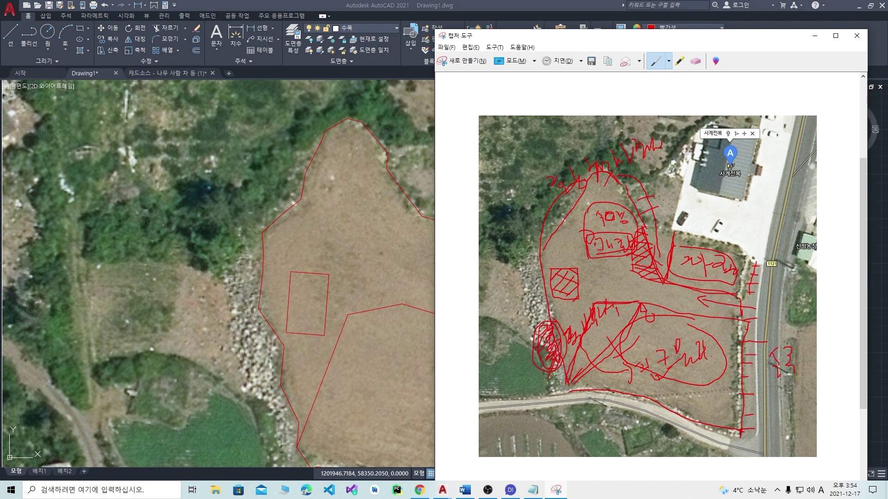
left_click(413, 259)
key("l")
key("Return")
left_click(422, 216)
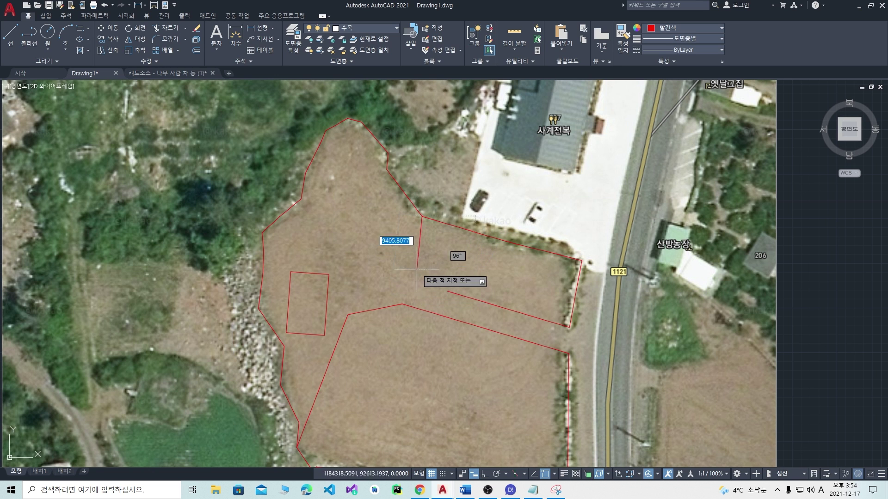
left_click(418, 261)
left_click(447, 291)
key("Return")
key("Return")
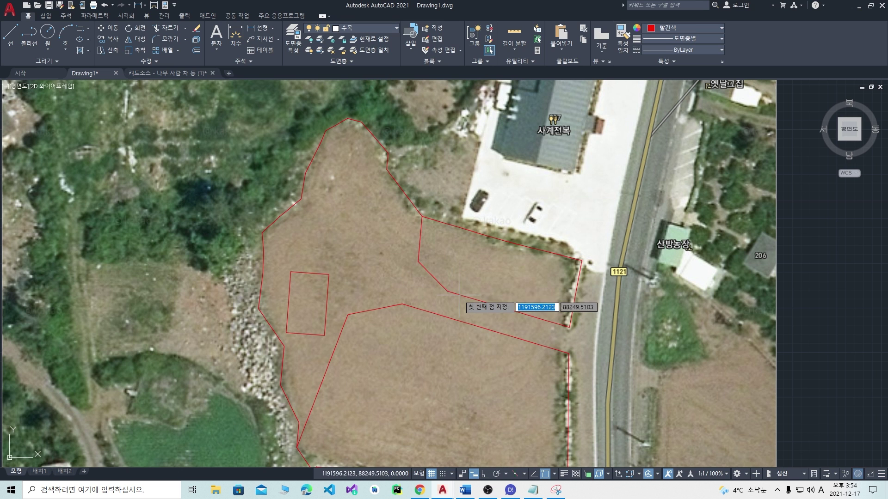
left_click(447, 290)
key("Escape")
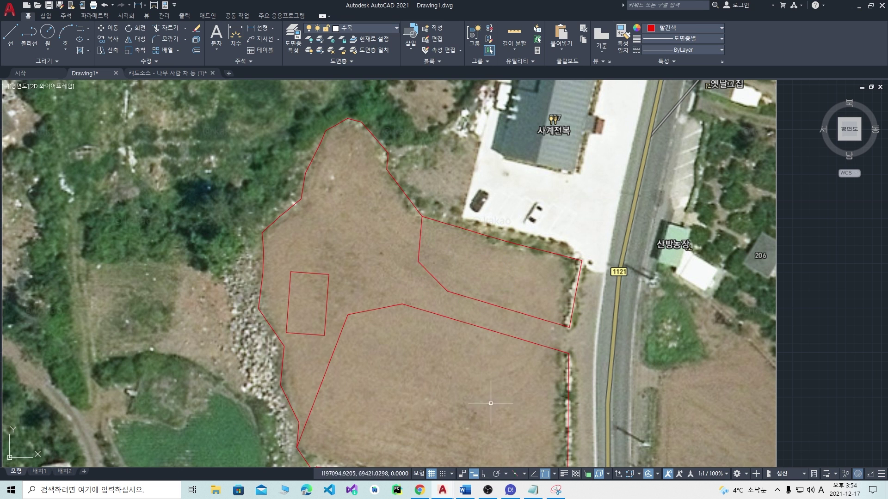
Step: Draw a straight line from the boundary's bend west of the parking lot to the northern entrance line's west end
left_click(557, 489)
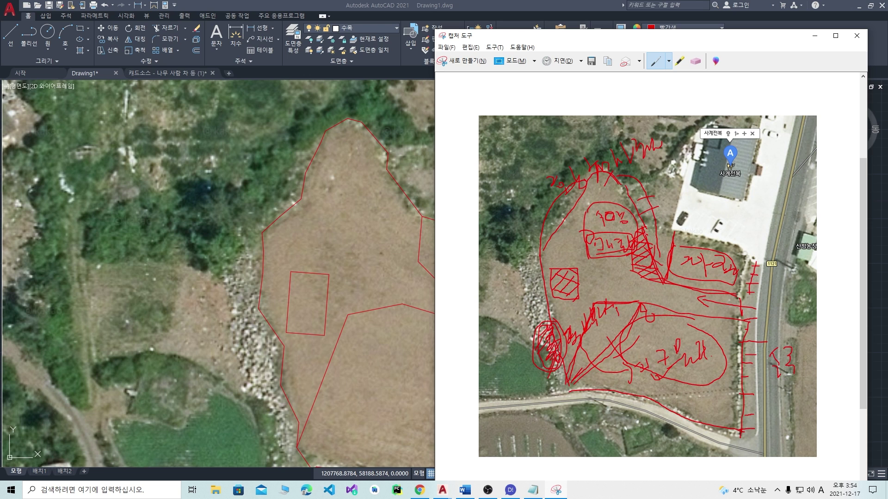
left_click(390, 248)
key("l")
key("Return")
left_click(421, 216)
left_click(447, 291)
key("Return")
Step: Stretch the middle corner of the two connecting segments westward into the field to form a wide triangle
left_click(419, 252)
left_click(418, 263)
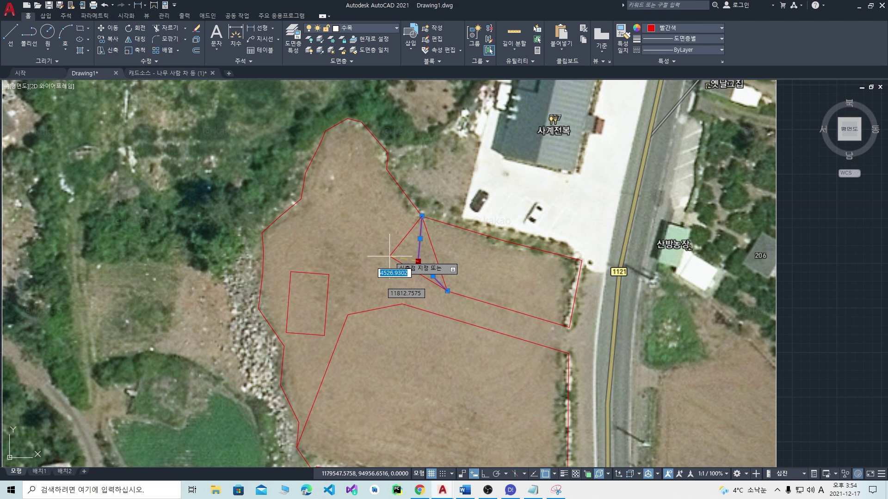
left_click(388, 256)
key("Escape")
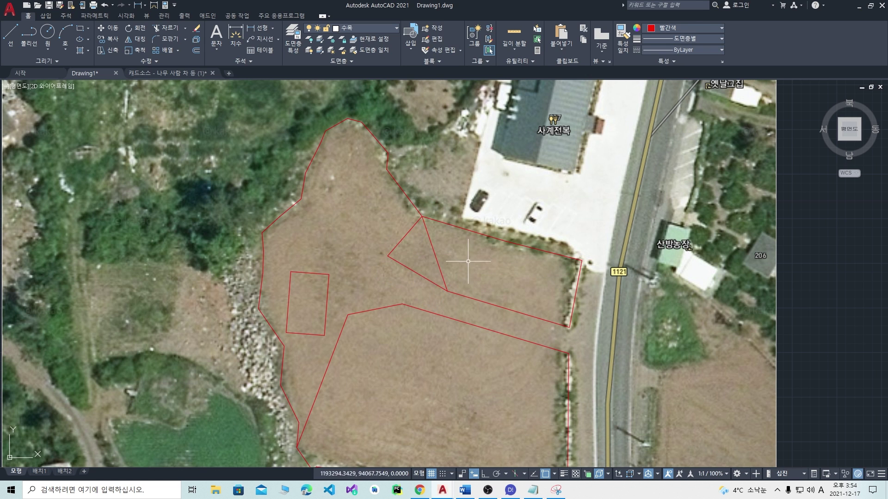
Step: Remove the triangle's northwest side and shorten its southwest side to about half, keeping it attached to the northern entrance line
middle_click_drag(468, 262, 464, 220)
middle_click_drag(429, 280, 431, 301)
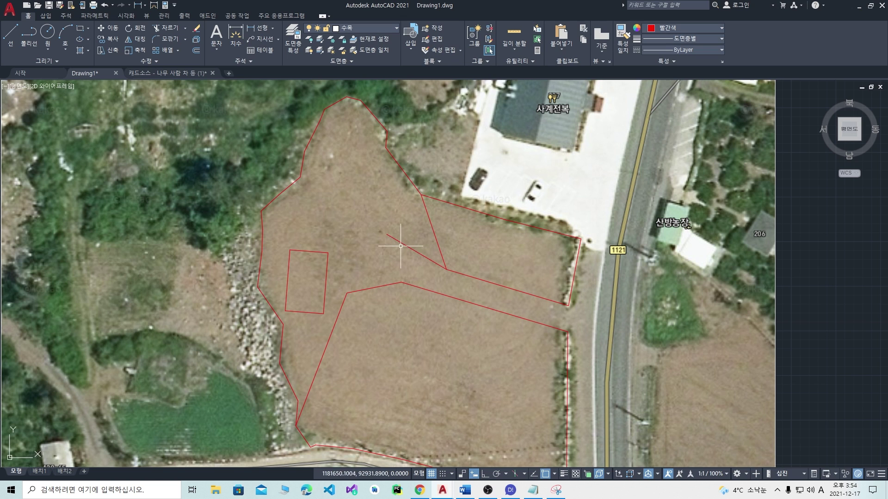
left_click(386, 234)
left_click(417, 252)
key("Escape")
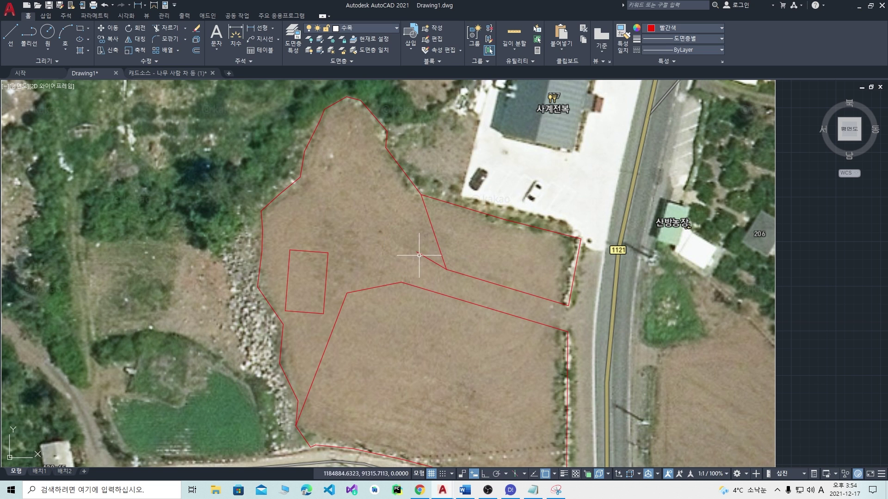
Step: Draw a polyline from the shortened line's free end northwest, then northeast to the boundary's bend, closing the four-sided area
type("op")
key("Return")
type("pl")
key("Return")
left_click(416, 251)
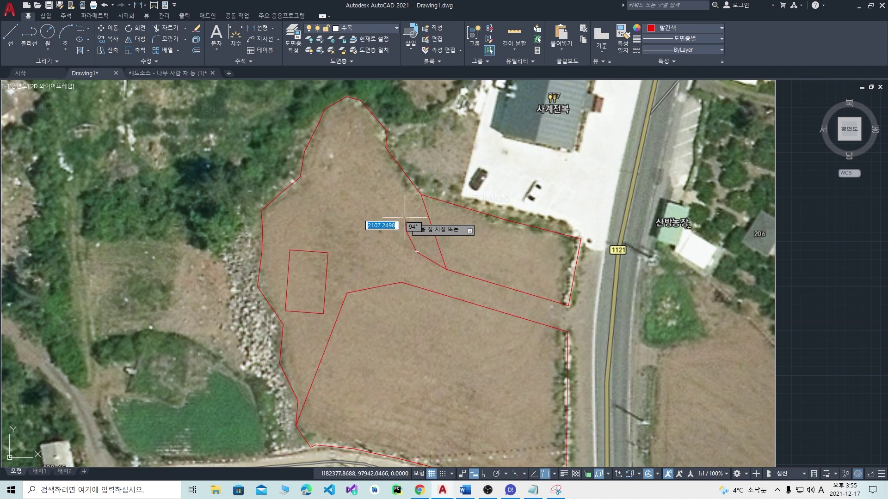
left_click(399, 213)
left_click(421, 195)
key("Return")
middle_click_drag(403, 294, 421, 277)
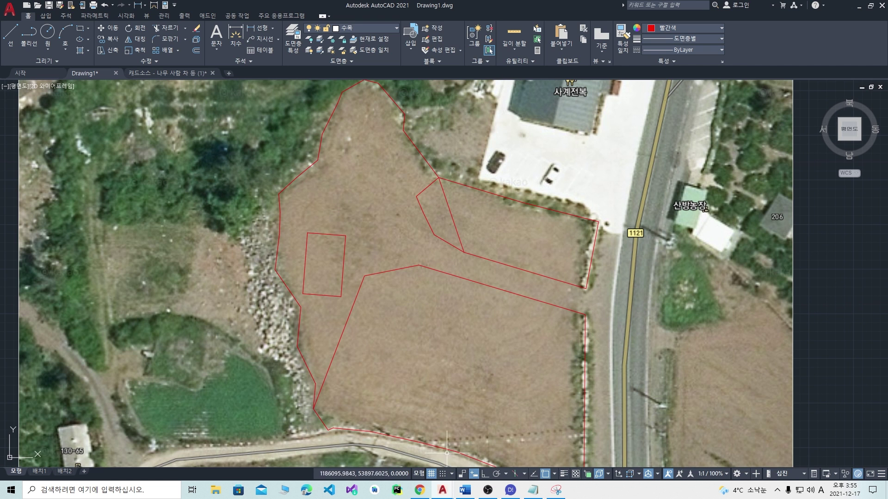
Step: Draw a line from the boundary's southwestern corner by the road to the bend at the southern entrance line's west end
left_click(557, 491)
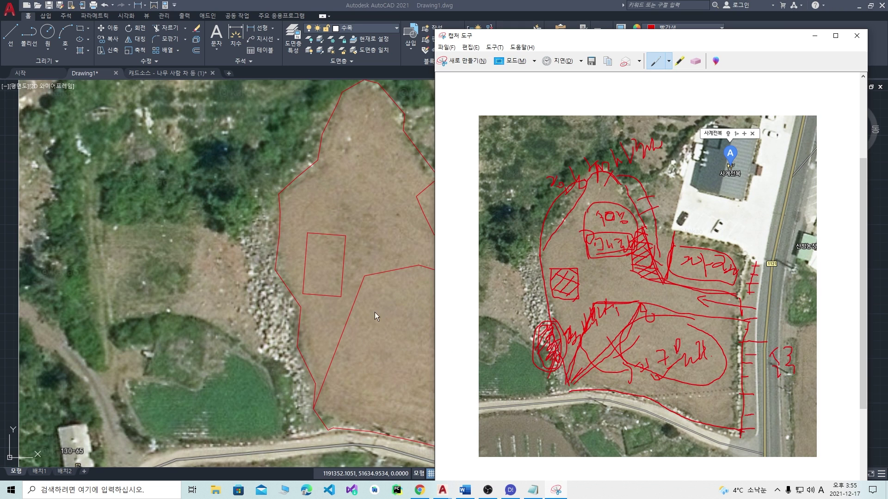
left_click(387, 398)
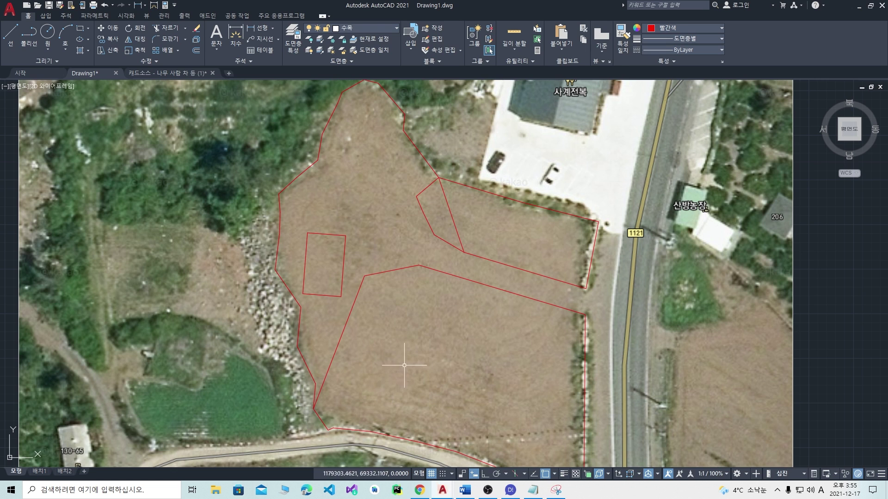
key("space")
left_click(328, 430)
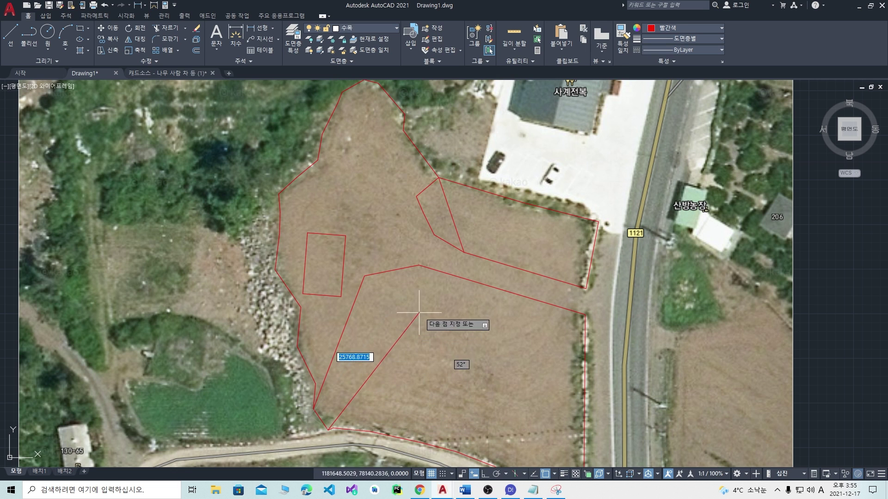
left_click(419, 265)
key("space")
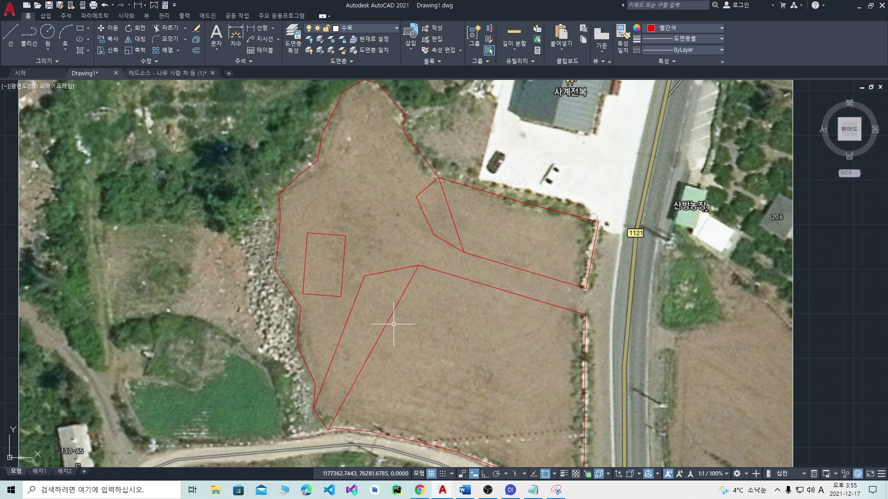
Step: Draw a circle in the field's northern part where the sketch shows the rounded area, and shift it slightly north
left_click(556, 490)
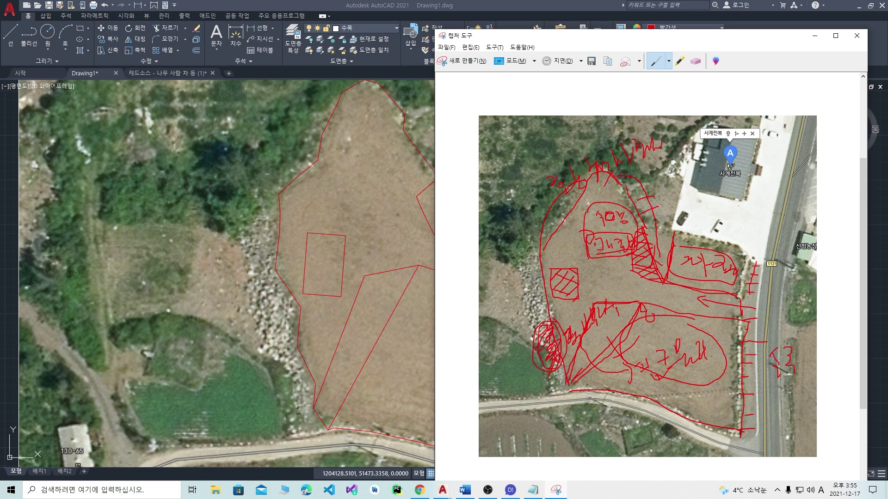
left_click(361, 226)
type("c")
key("Return")
left_click(376, 201)
left_click(364, 169)
left_click(383, 168)
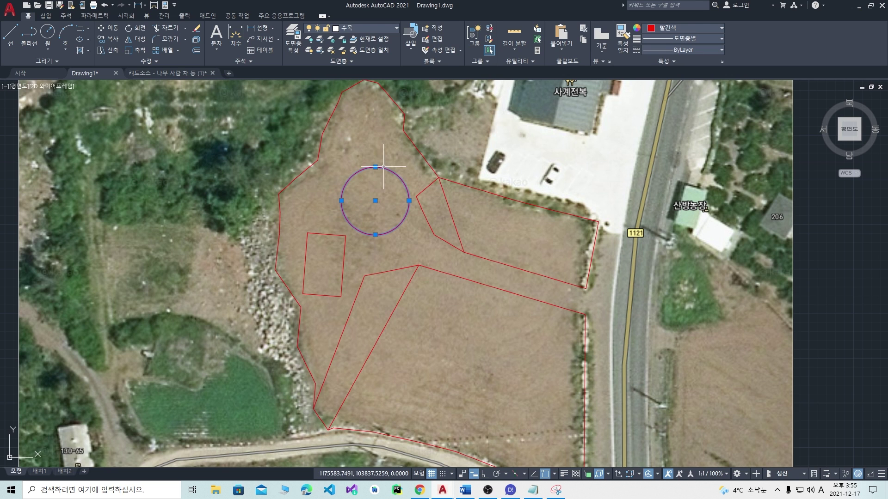
left_click(376, 201)
left_click(371, 179)
scroll(379, 201, "down", 2)
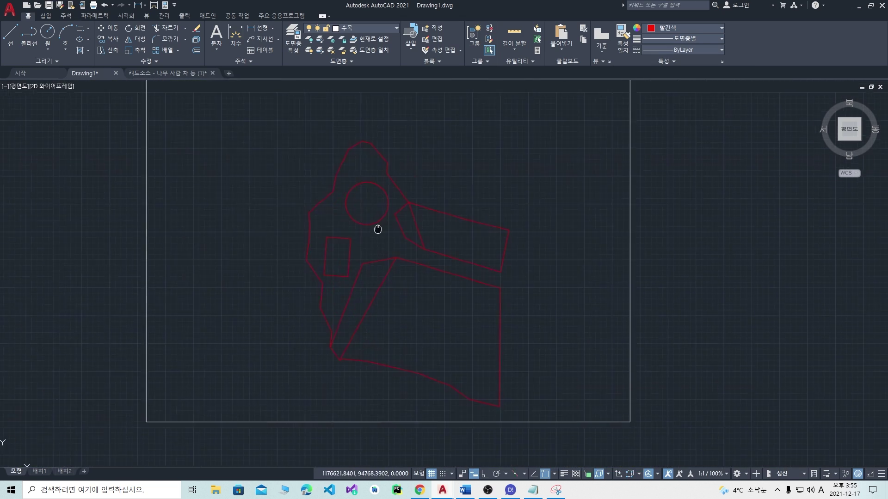
scroll(387, 220, "up", 2)
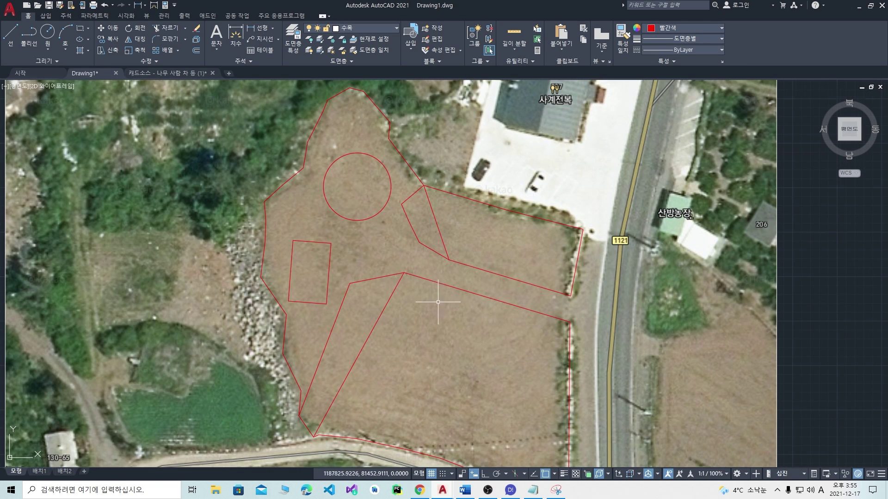
Step: Start a polyline on the boundary's east side just below its northeastern corner and run it through two segments east to the road's edge
middle_click_drag(439, 301, 453, 293)
middle_click_drag(573, 286, 546, 261)
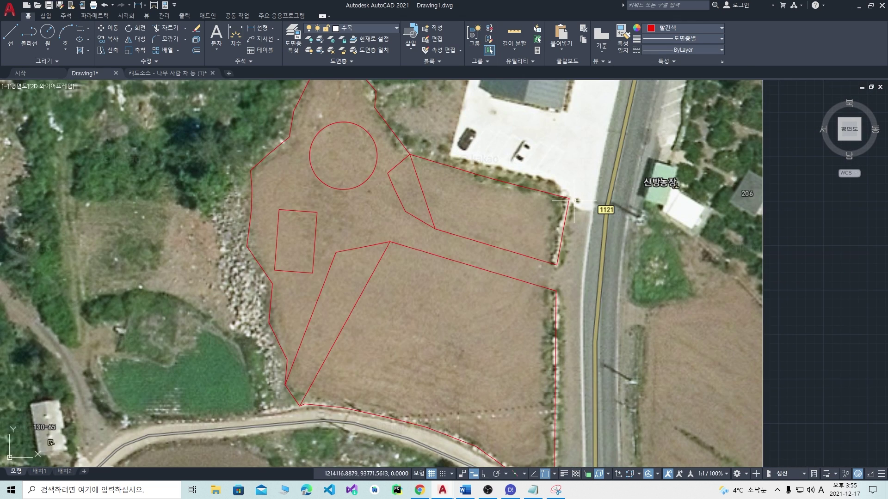
mouse_move(642, 287)
middle_mouse_down()
mouse_move(611, 259)
mouse_move(588, 261)
middle_mouse_up()
type("pl")
key("space")
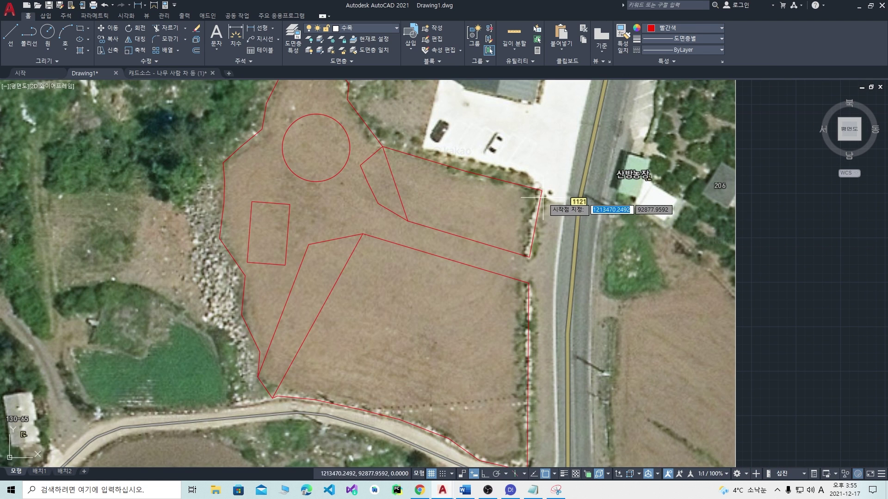
scroll(563, 203, "up", 4)
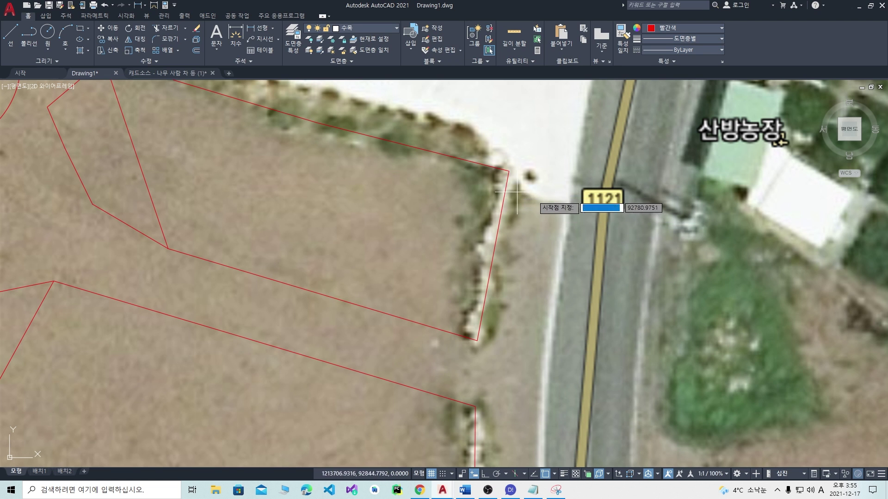
right_click(533, 199, "shift")
left_click(564, 406)
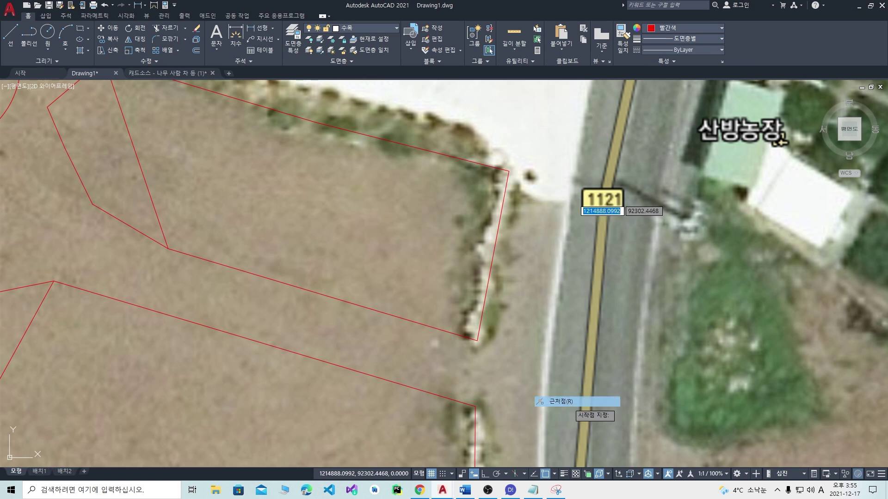
left_click(503, 197)
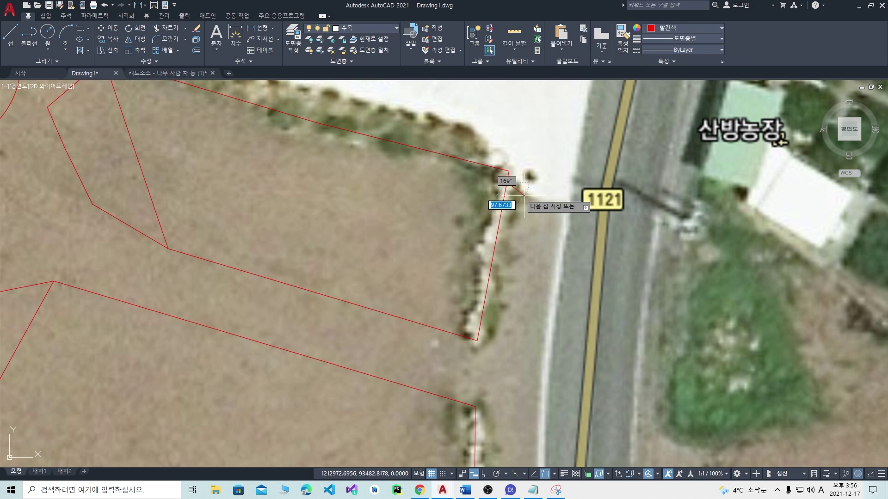
left_click(537, 202)
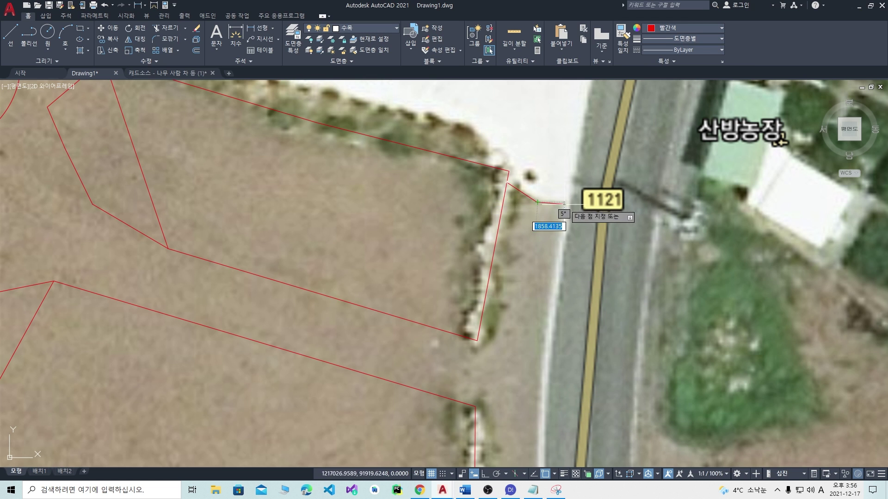
left_click(568, 200)
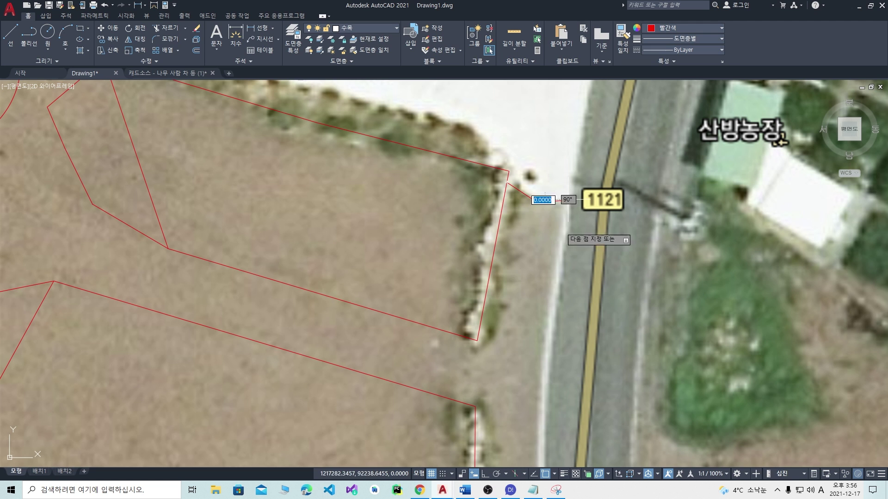
Step: Continue the polyline south along the road's white edge line to just above the junction with the southern lane
left_click(540, 375)
middle_click_drag(561, 400, 556, 213)
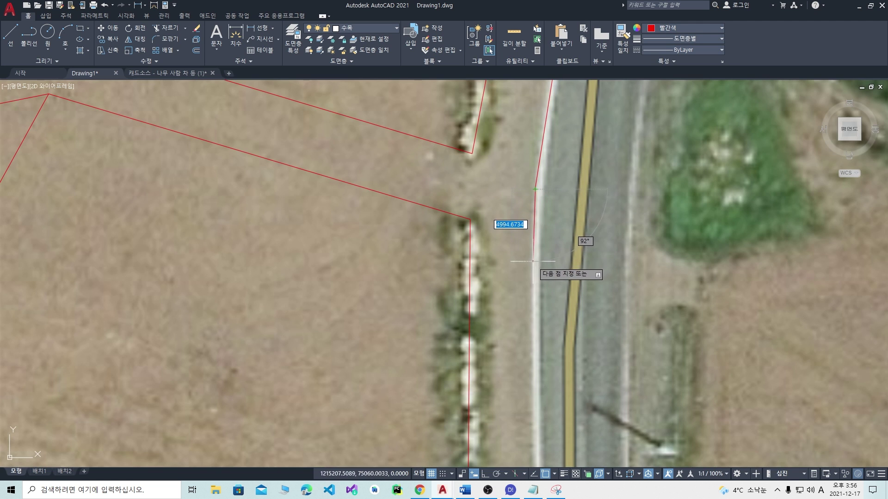
middle_click_drag(548, 387, 546, 258)
left_click(532, 276)
middle_click_drag(558, 330, 558, 205)
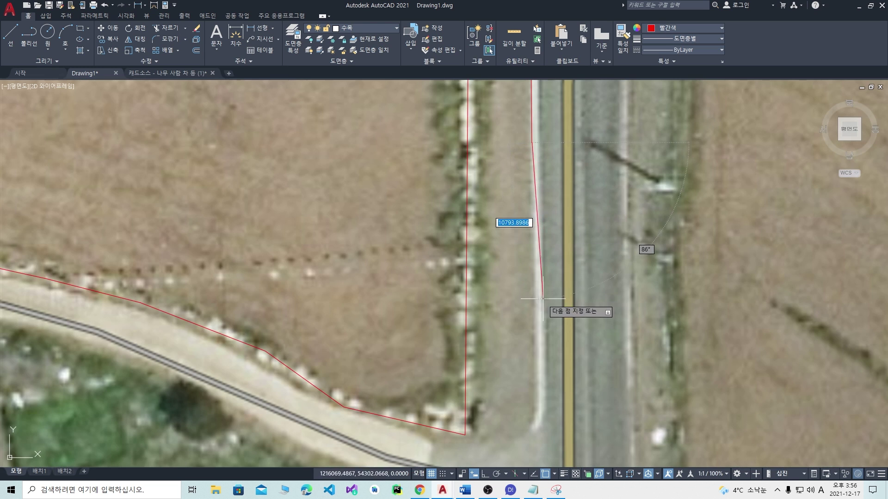
left_click(534, 309)
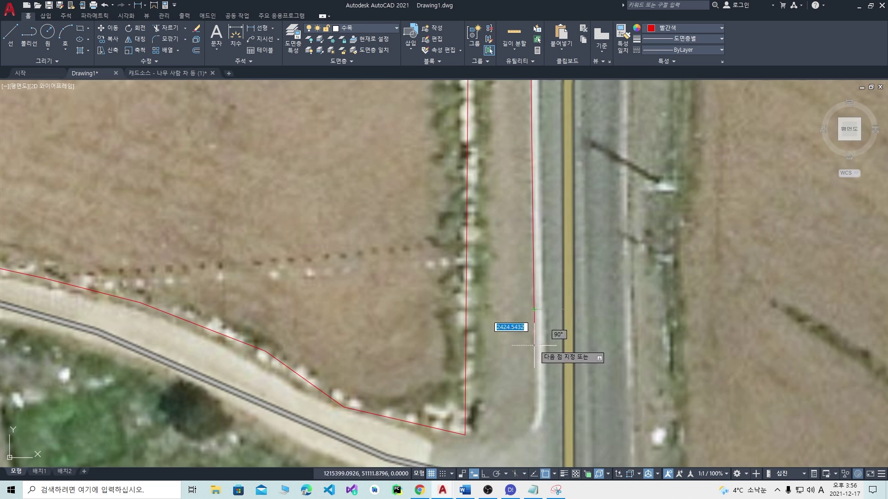
left_click(537, 411)
Step: Round the polyline around the junction corner and connect it to the field boundary's southeastern corner
middle_click_drag(537, 412, 548, 327)
left_click(542, 343)
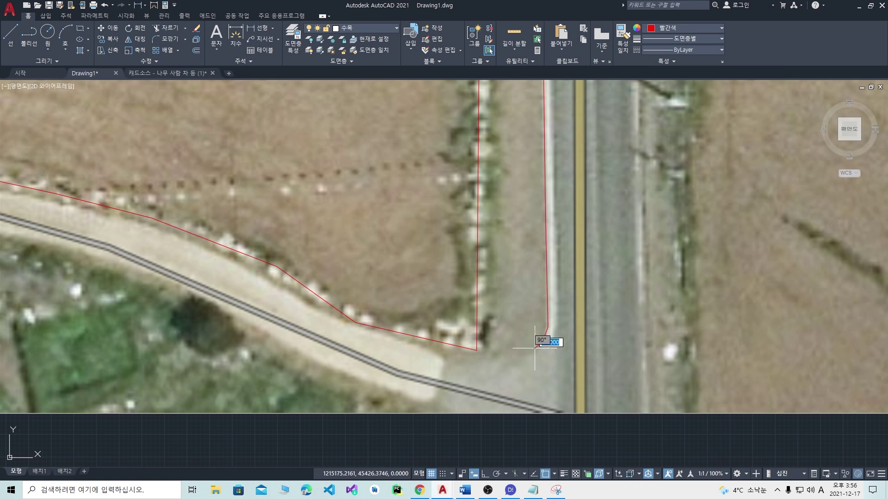
left_click(515, 355)
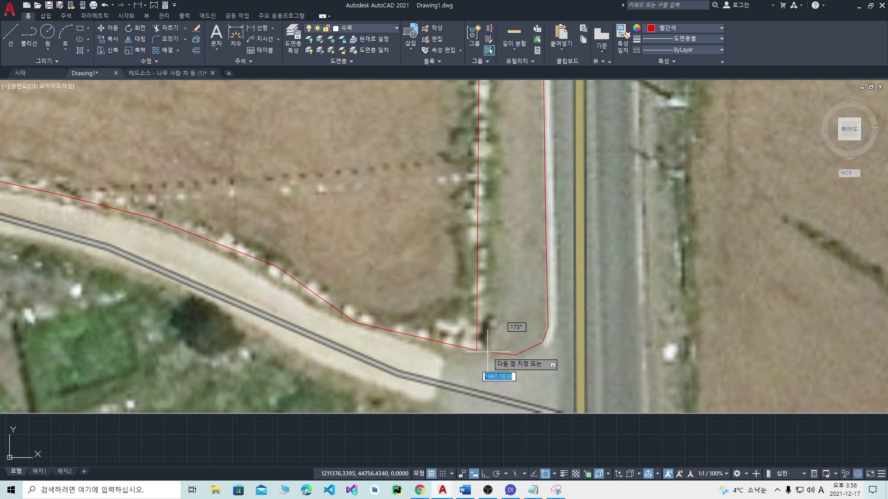
left_click(476, 350)
Step: Bring the polyline back north along the field's east boundary, across the entrance, to its starting point and finish it
scroll(496, 217, "down", 1)
middle_click_drag(496, 216, 467, 390)
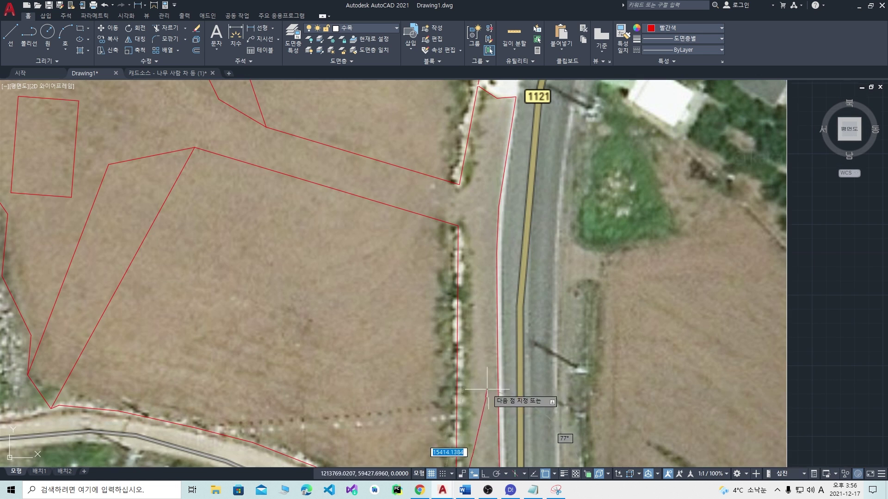
scroll(457, 232, "up", 1)
left_click(455, 230)
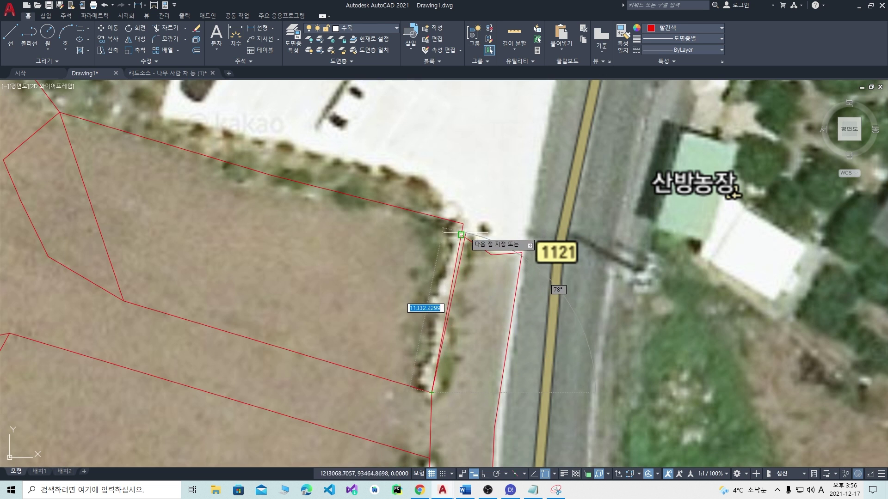
scroll(458, 238, "up", 4)
left_click(454, 238)
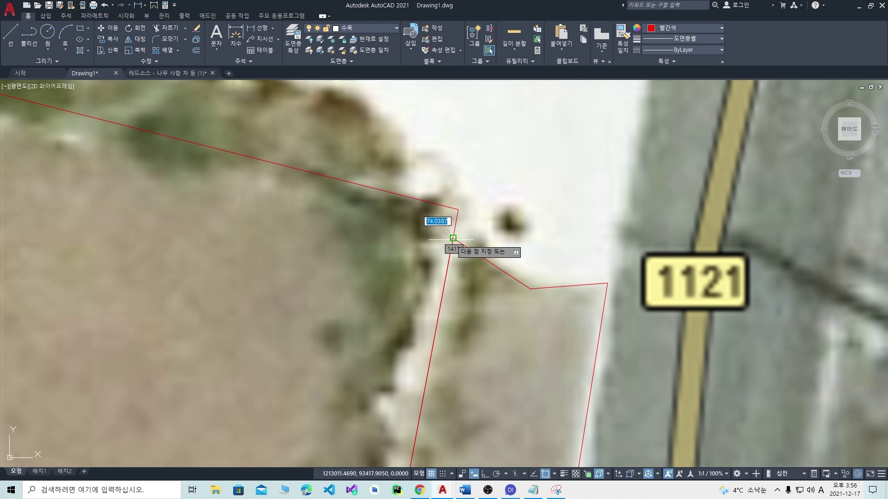
key("Escape")
scroll(480, 263, "down", 4)
scroll(528, 295, "down", 4)
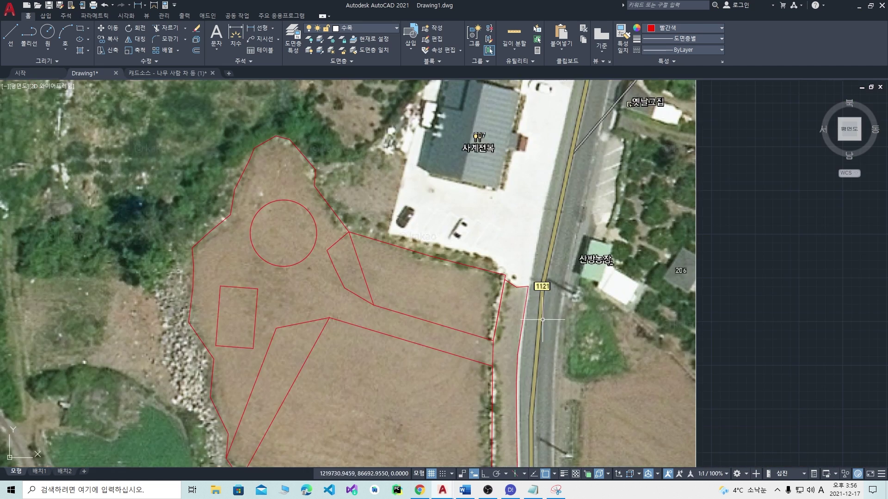
scroll(512, 317, "up", 4)
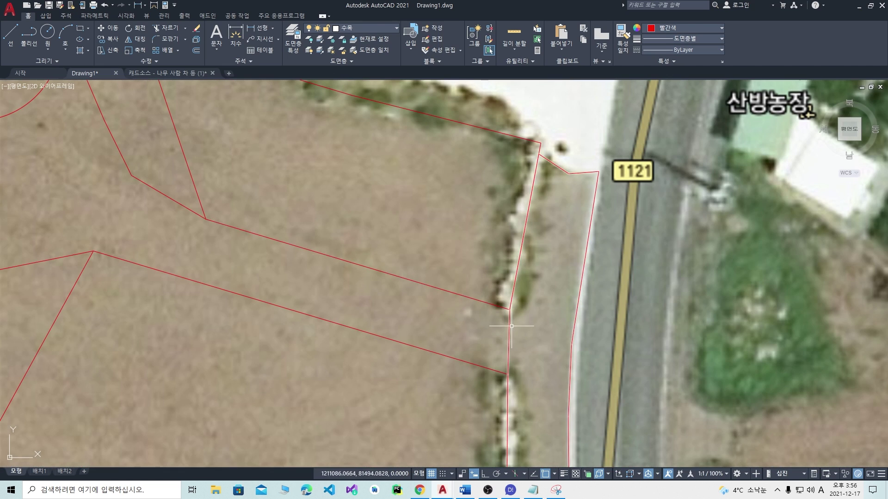
scroll(502, 319, "up", 4)
scroll(500, 333, "down", 4)
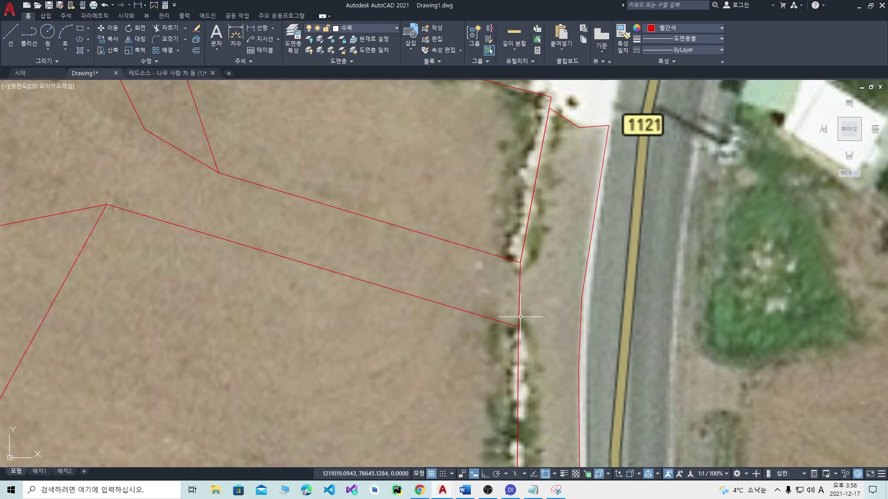
key("l")
key("Return")
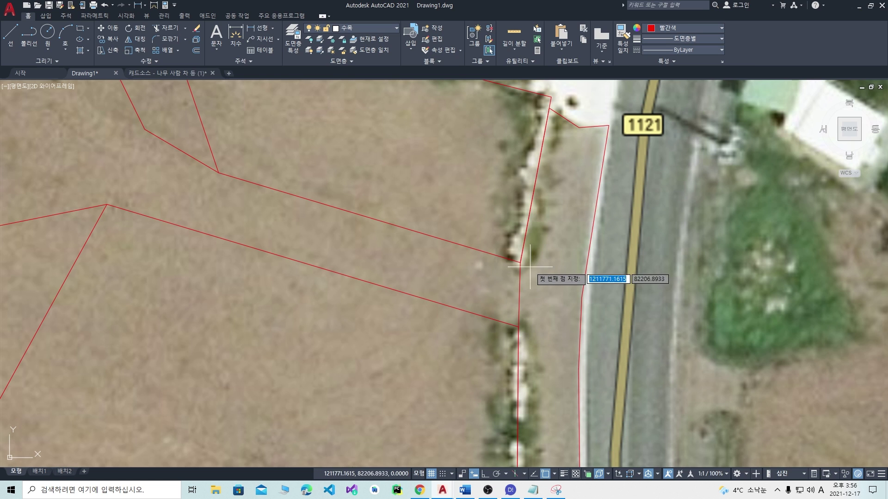
left_click(520, 263)
key("Escape")
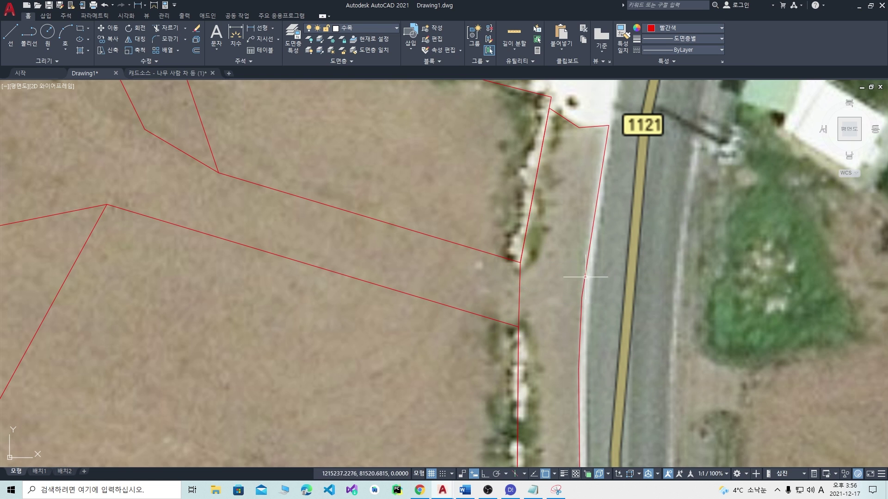
Step: Extend the northern and southern entrance lines east to the roadside polyline
left_click(585, 275)
type("ex")
key("Return")
left_click(505, 258)
left_click(509, 324)
key("Return")
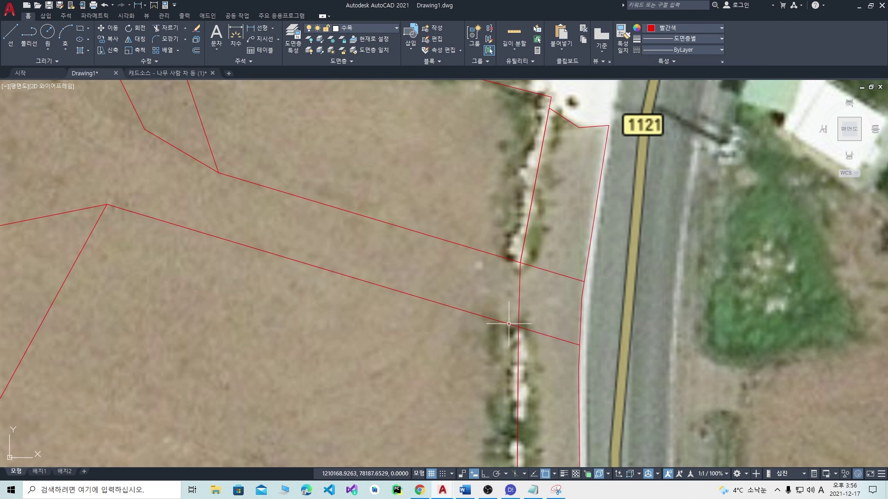
Step: Trim away the boundary and roadside segments lying between the two entrance lines to open the entrance to the road
left_click(536, 332)
left_click(555, 272)
type("tr")
key("Return")
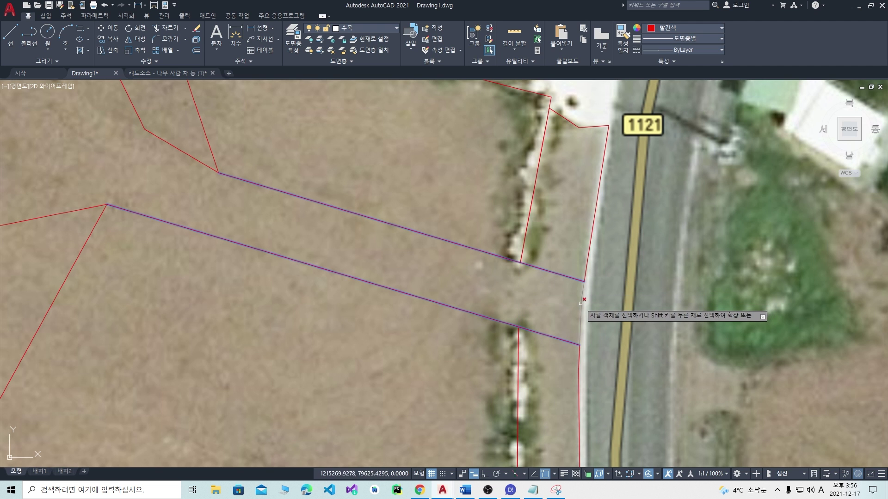
key("Escape")
Step: Examine the traced layout over the whole field, including the opened entrance and the roadside strip
scroll(634, 311, "down", 1)
middle_click_drag(633, 312, 597, 287)
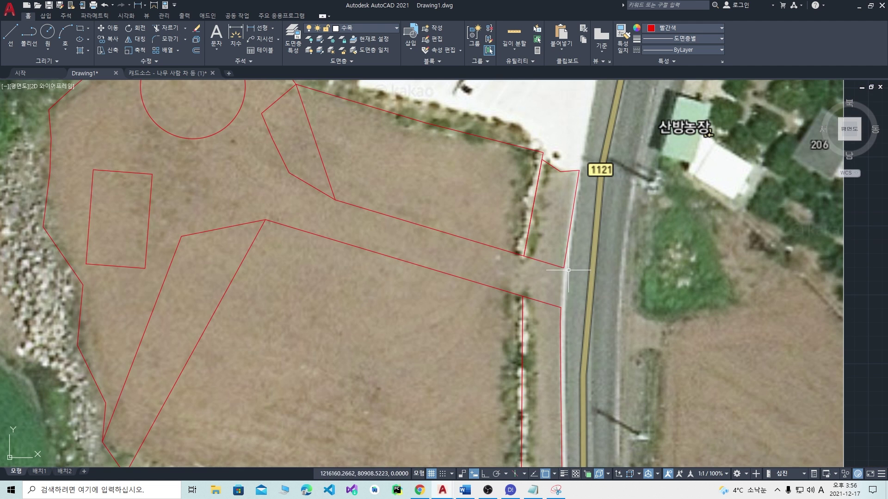
scroll(569, 270, "up", 1)
scroll(564, 253, "down", 4)
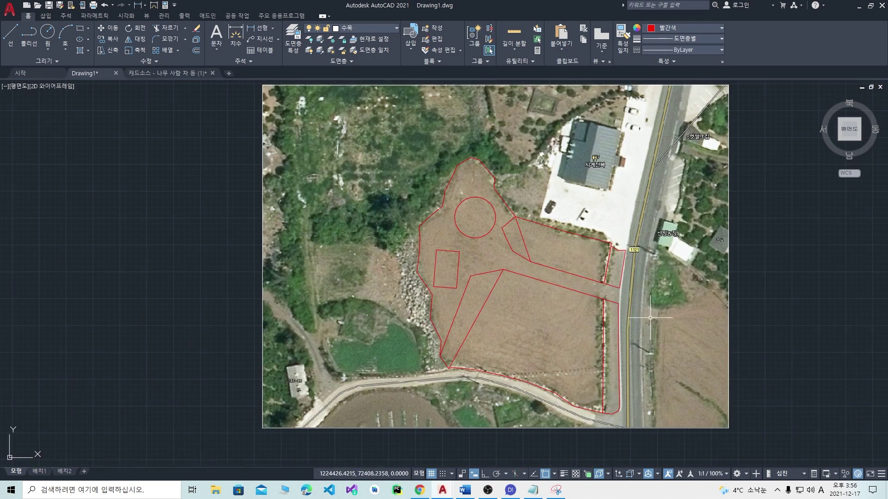
middle_click_drag(622, 271, 609, 255)
scroll(600, 332, "up", 1)
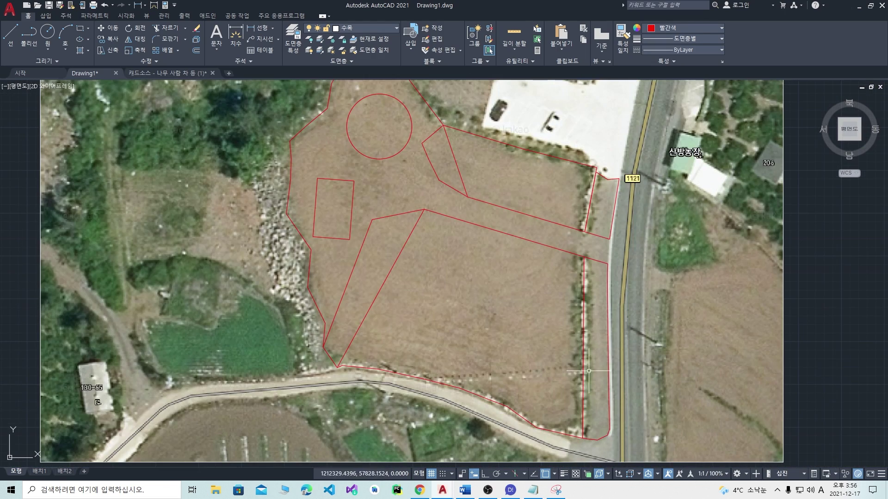
scroll(477, 278, "down", 2)
scroll(467, 283, "up", 2)
scroll(450, 259, "up", 1)
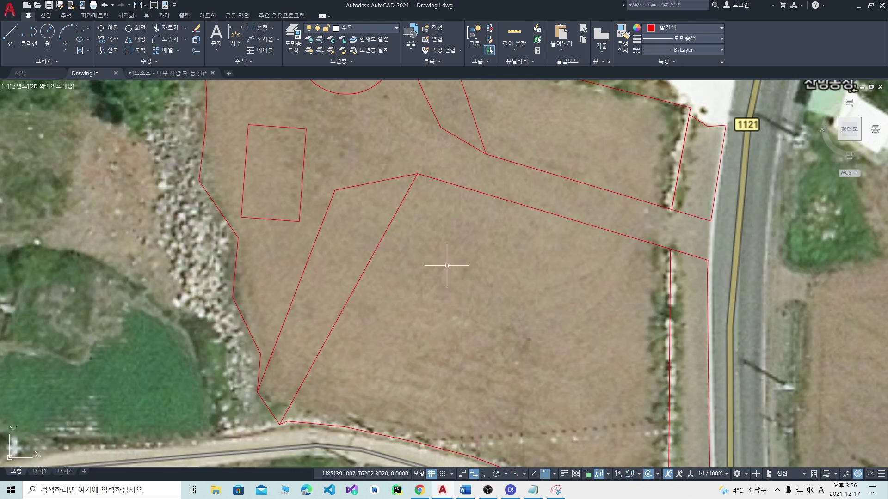
scroll(465, 272, "down", 1)
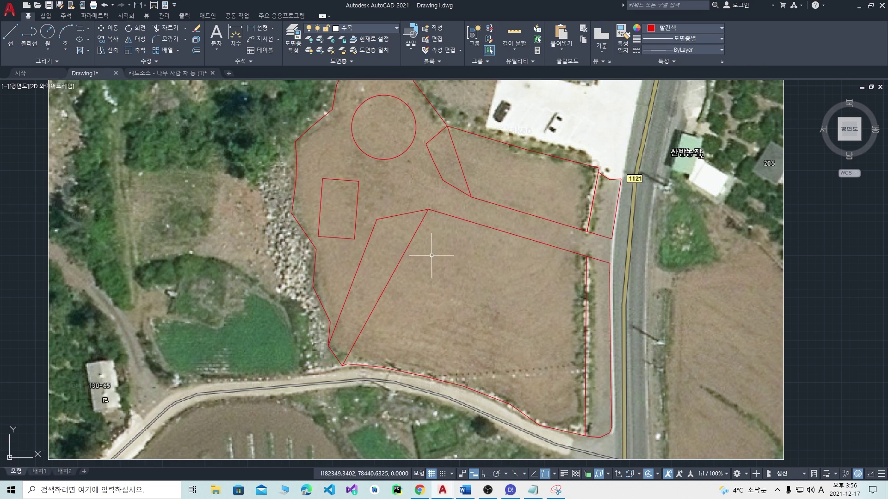
scroll(467, 252, "down", 3)
scroll(472, 231, "up", 3)
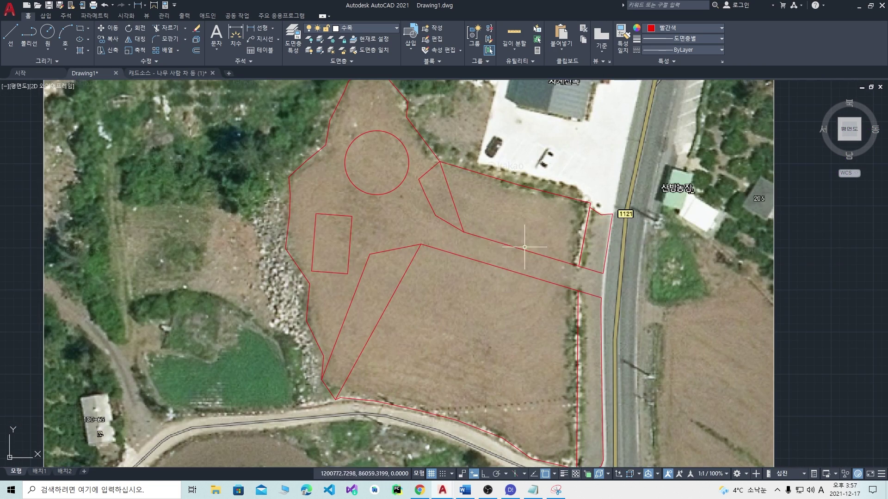
Step: Look through the table of plan-view tree symbols northeast of the aerial image for a suitable planting symbol
scroll(524, 246, "down", 1)
middle_click_drag(856, 240, 626, 240)
scroll(627, 243, "down", 2)
middle_click_drag(754, 218, 529, 268)
scroll(568, 172, "up", 3)
scroll(544, 167, "up", 4)
middle_click_drag(546, 170, 524, 433)
scroll(534, 252, "down", 2)
middle_click_drag(523, 239, 530, 274)
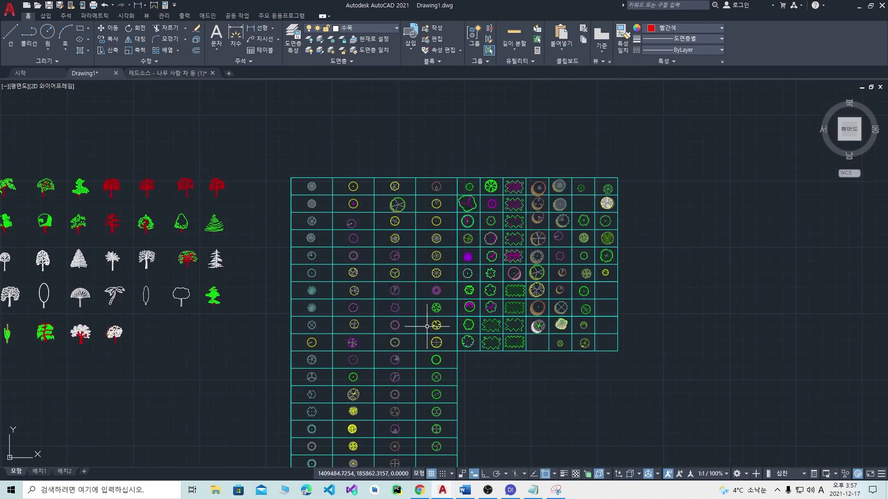
scroll(431, 312, "up", 2)
scroll(479, 288, "up", 2)
scroll(344, 330, "down", 4)
middle_click_drag(277, 326, 339, 308)
scroll(339, 308, "up", 3)
middle_click_drag(523, 438, 501, 327)
mouse_move(419, 429)
middle_mouse_down()
mouse_move(421, 373)
mouse_move(464, 302)
middle_mouse_up()
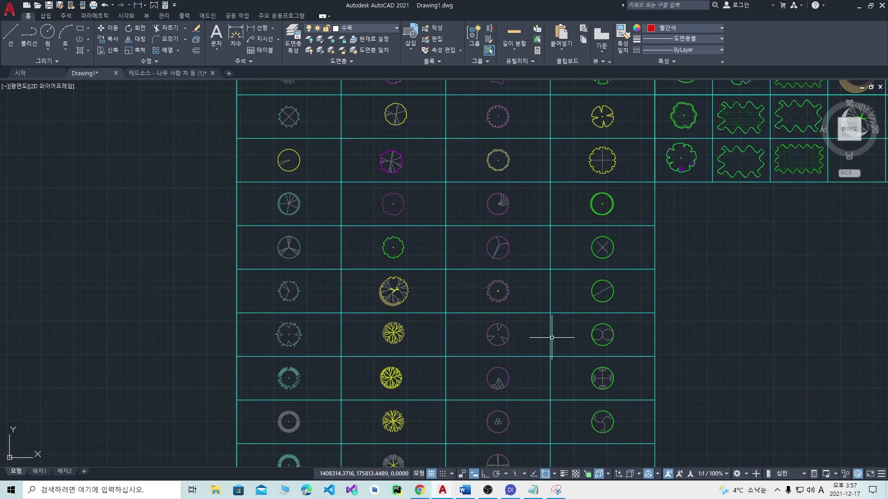
scroll(552, 338, "down", 6)
middle_click_drag(523, 307, 503, 337)
scroll(601, 257, "up", 6)
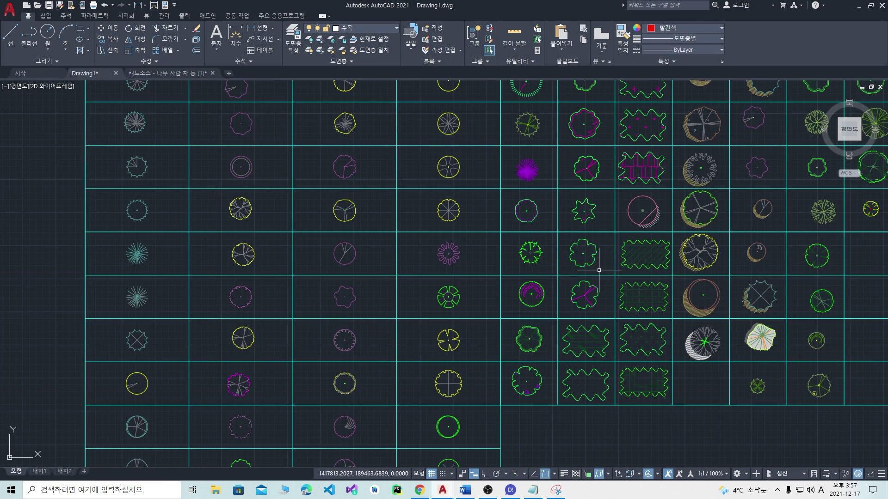
scroll(599, 270, "up", 2)
middle_click_drag(605, 293, 603, 358)
middle_click_drag(625, 216, 625, 235)
scroll(532, 292, "up", 2)
Step: Copy the spiky green round tree symbol from its center to the empty area just east of the aerial image
left_click(520, 310)
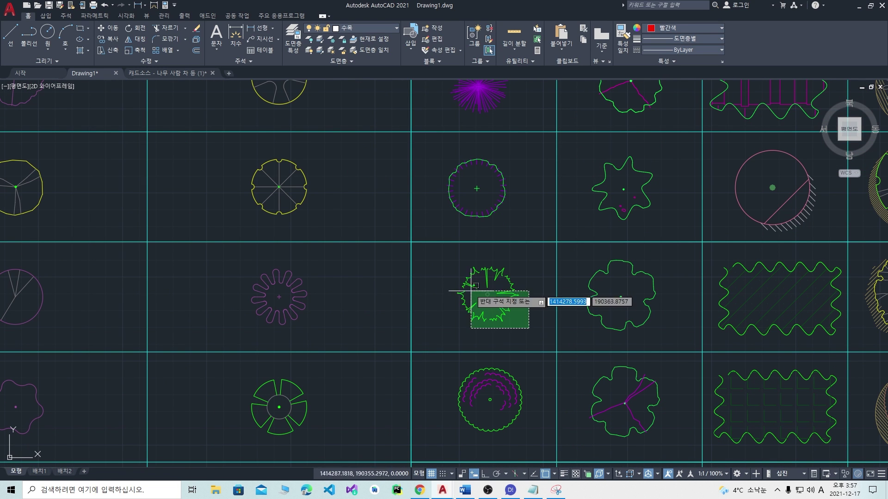
left_click(461, 263)
type("co")
key("space")
left_click(486, 295)
scroll(420, 327, "down", 10)
middle_click_drag(412, 325, 472, 262)
scroll(472, 262, "down", 5)
middle_click_drag(317, 326, 458, 232)
scroll(347, 287, "up", 5)
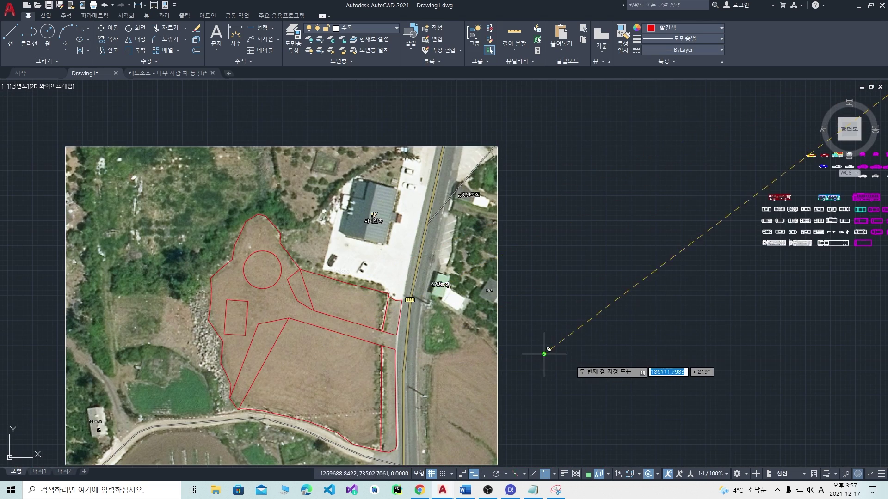
left_click(594, 365)
key("Escape")
scroll(609, 387, "up", 4)
scroll(579, 355, "up", 5)
left_click(609, 339)
left_click(553, 257)
right_click(544, 256)
key("Escape")
key("Escape")
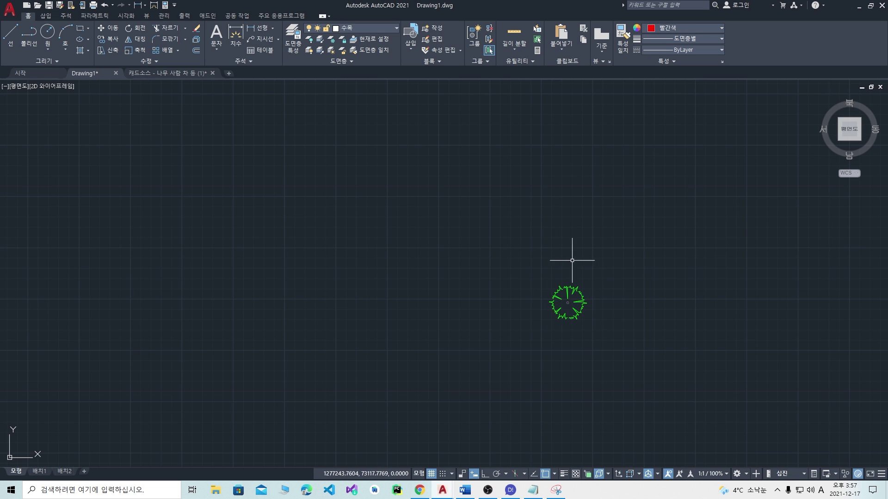
Step: Define the green spiky tree symbol east of the aerial image as a block named 하귤나무
left_click(628, 344)
left_click(528, 266)
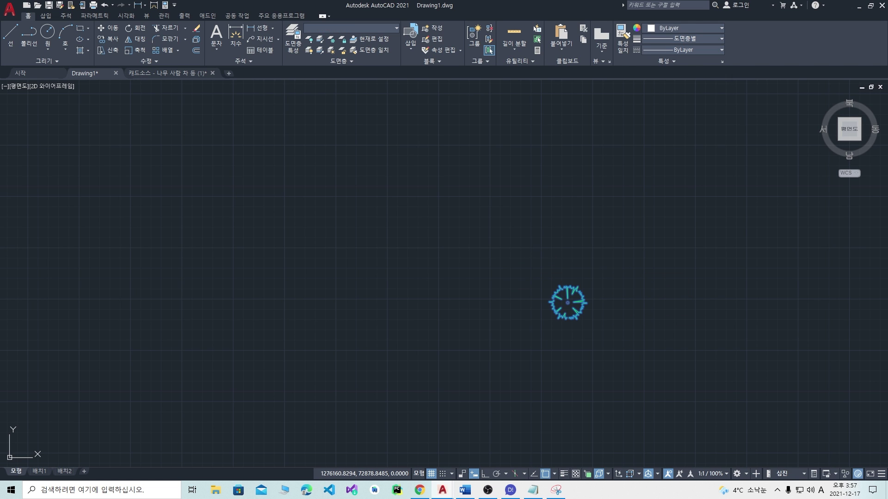
key("b")
key("Return")
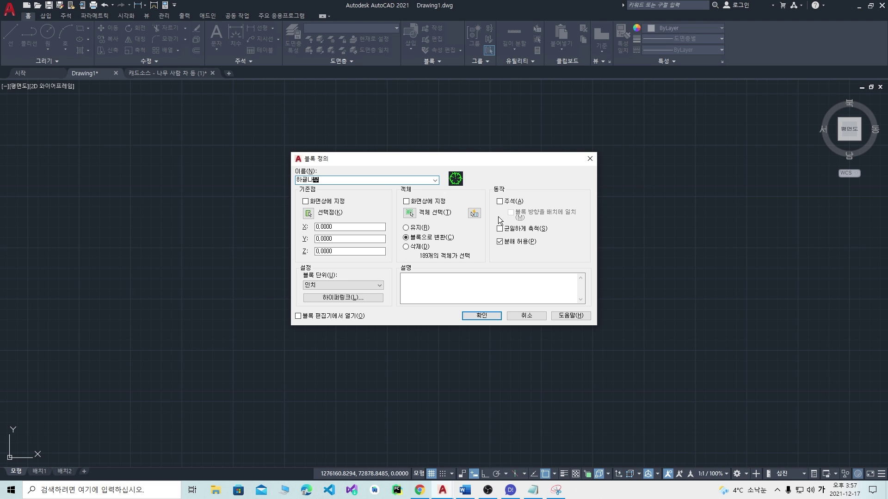
left_click(482, 316)
Step: Check the 하귤나무 block's properties and measure the tree symbol's width
left_click(602, 327)
left_click(530, 266)
key("ctrl+1")
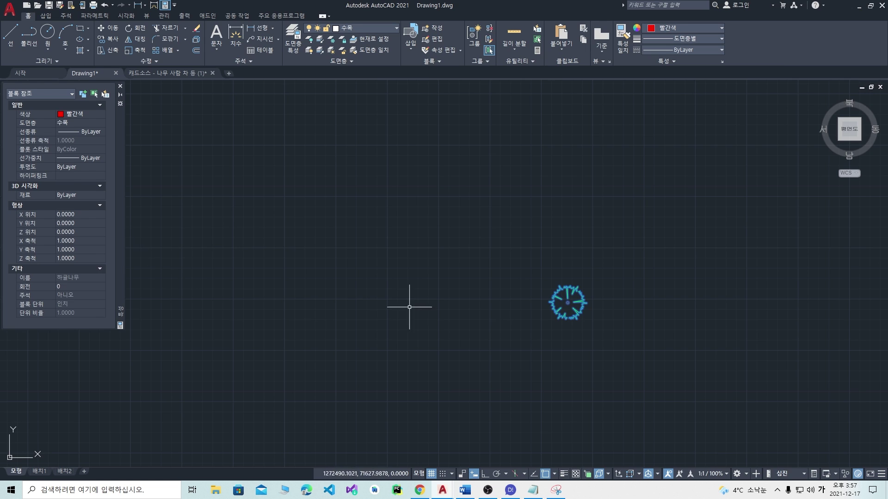
key("Escape")
key("Return")
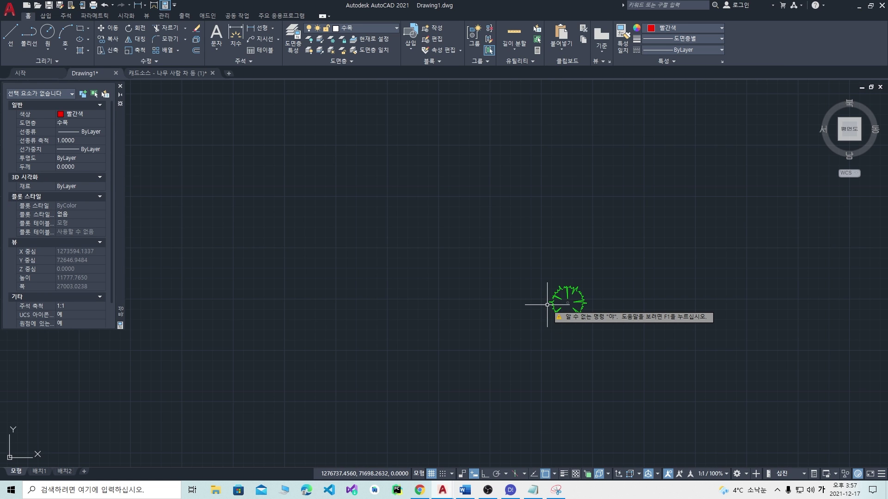
type("di")
key("Return")
left_click(550, 303)
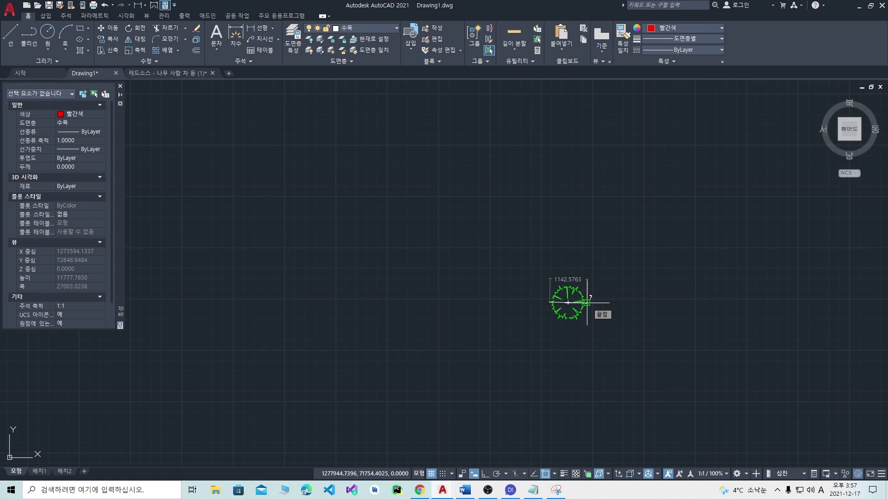
Step: Scale the 하귤나무 block by a factor of 2 about its center
left_click(587, 330)
left_click(545, 275)
type("sc")
key("Return")
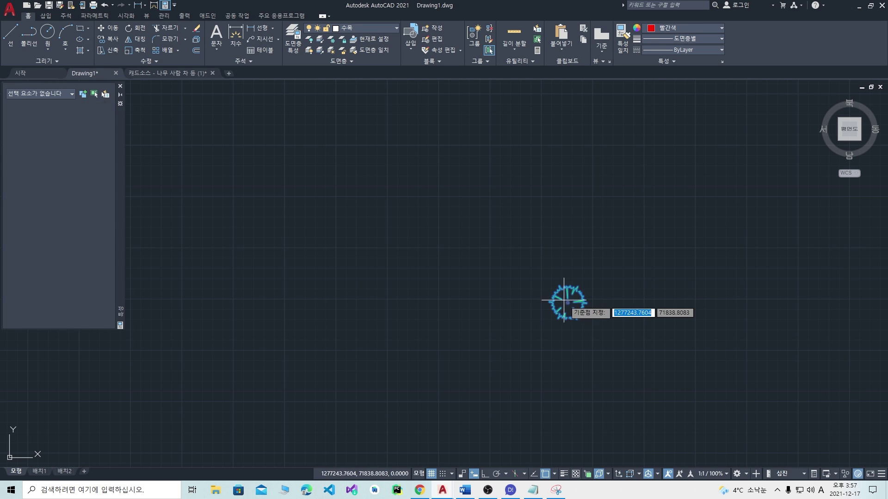
left_click(567, 302)
type("2")
key("Return")
Step: Measure the tree block's width and scale it by a factor of 0.9 about its center
type("di")
key("Return")
left_click(532, 302)
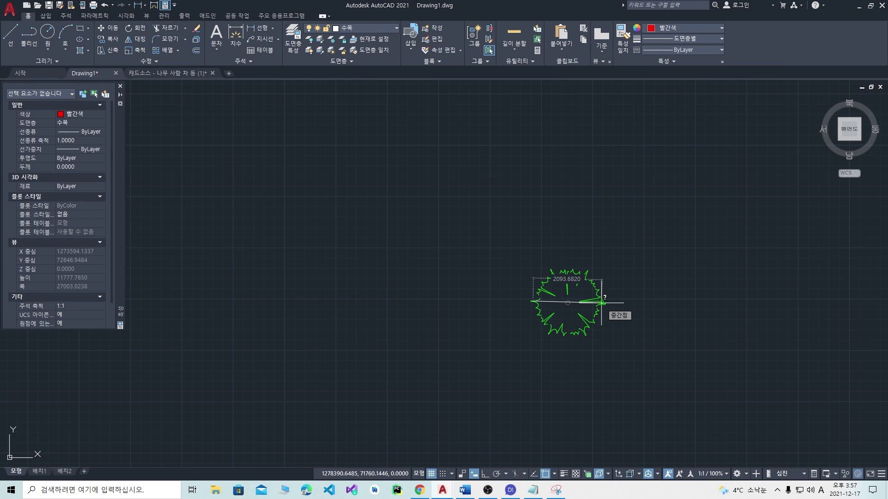
left_click(635, 351)
left_click(516, 257)
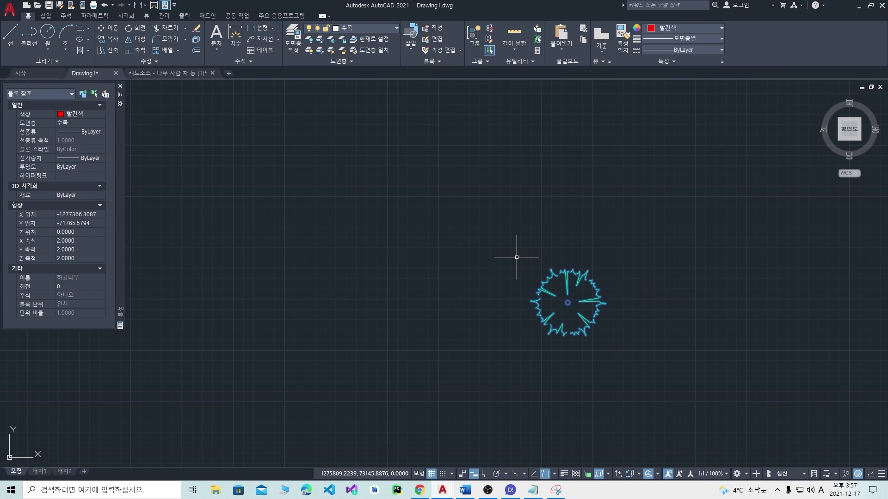
type("sc")
key("Return")
left_click(568, 302)
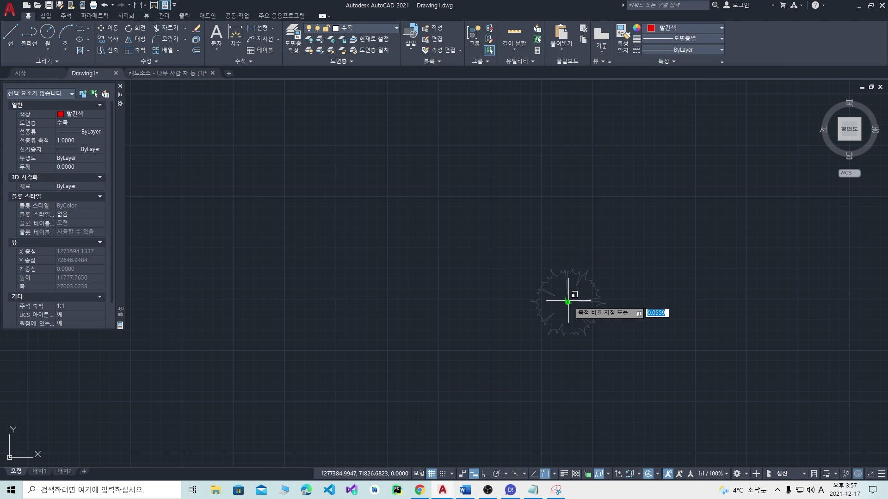
type("0.9")
key("Return")
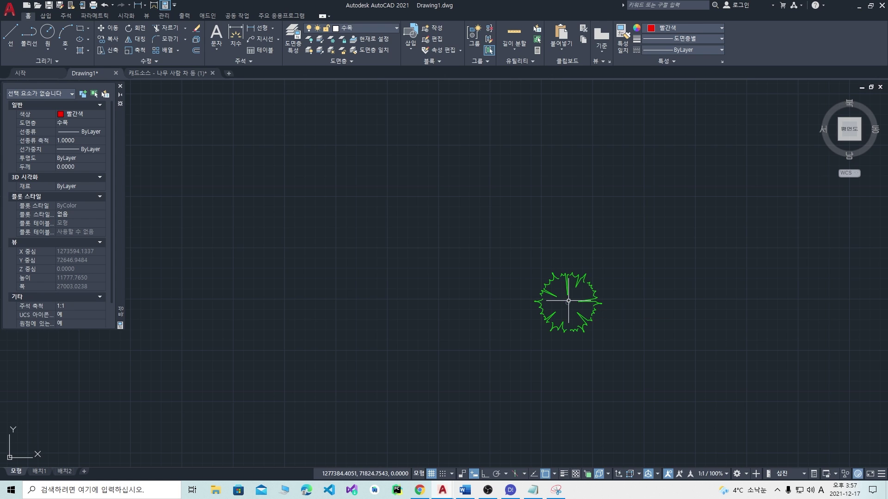
Step: Measure the width of the rescaled tree block from one edge to the other
type("di")
key("Return")
left_click(535, 302)
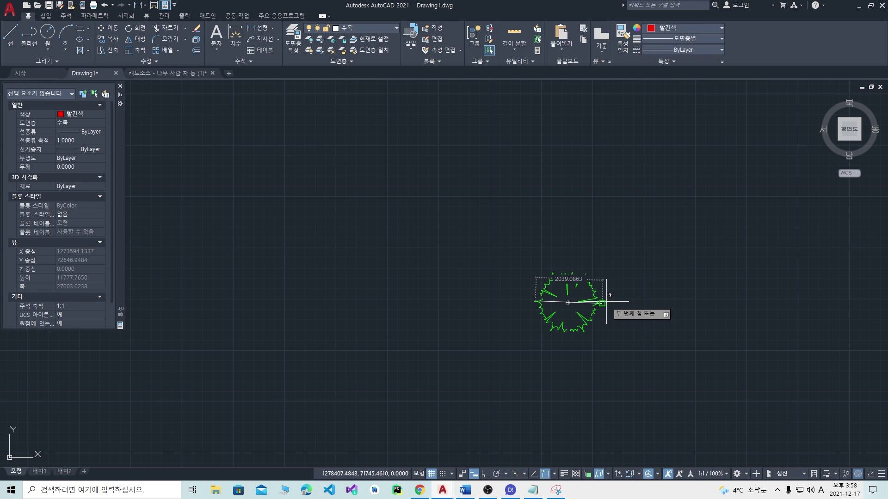
Step: Close the properties display and copy the tree block from its center to seven scattered spots in the western half of the large southern plot
left_click(627, 338)
left_click(509, 235)
scroll(512, 236, "down", 4)
middle_click_drag(340, 281, 472, 265)
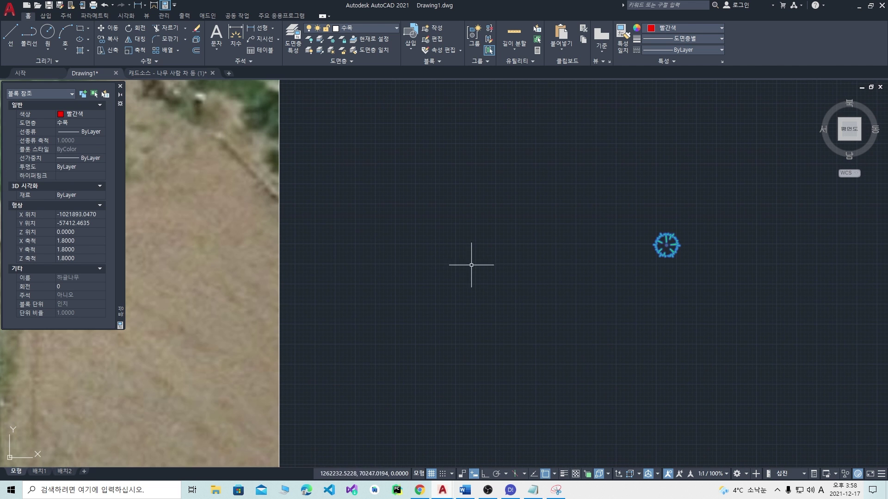
left_click(121, 86)
scroll(196, 246, "down", 3)
middle_click_drag(331, 237, 373, 239)
scroll(397, 245, "up", 3)
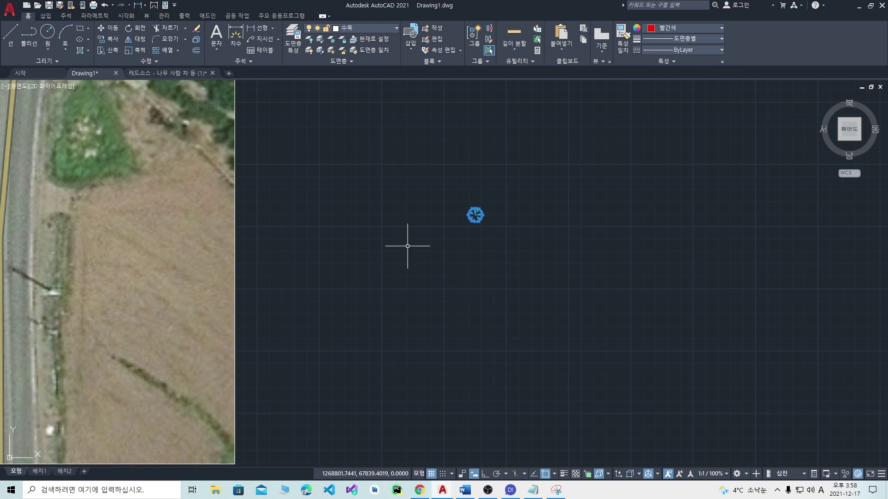
key("space")
left_click(477, 215)
scroll(363, 258, "down", 4)
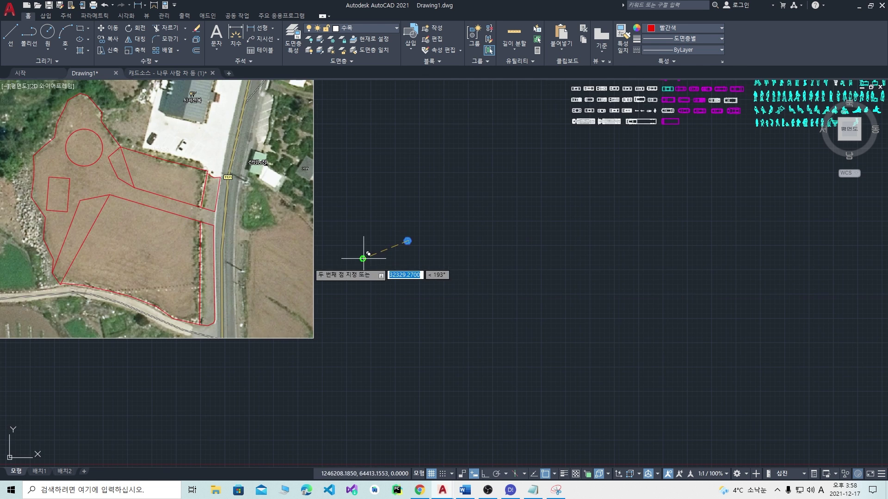
middle_click_drag(294, 264, 498, 239)
scroll(340, 209, "up", 2)
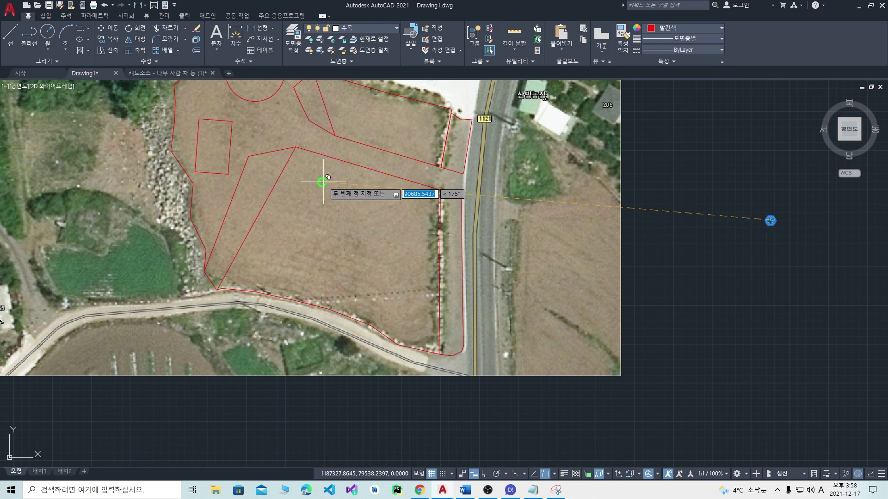
left_click(307, 172)
left_click(274, 219)
left_click(244, 269)
left_click(286, 258)
left_click(312, 203)
left_click(316, 236)
left_click(340, 184)
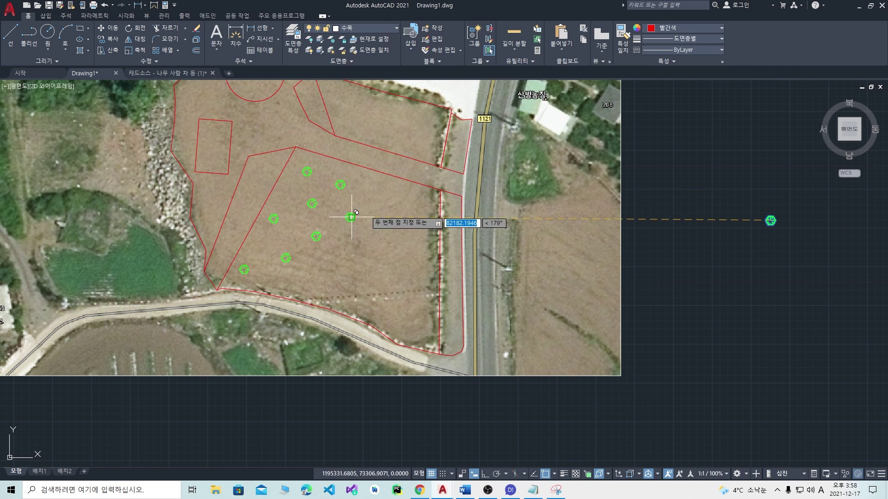
Step: Place seventeen more scattered copies of the tree block across the middle, south and east of the large southern plot
left_click(350, 217)
left_click(373, 194)
left_click(375, 213)
left_click(406, 200)
left_click(365, 238)
left_click(338, 241)
left_click(322, 259)
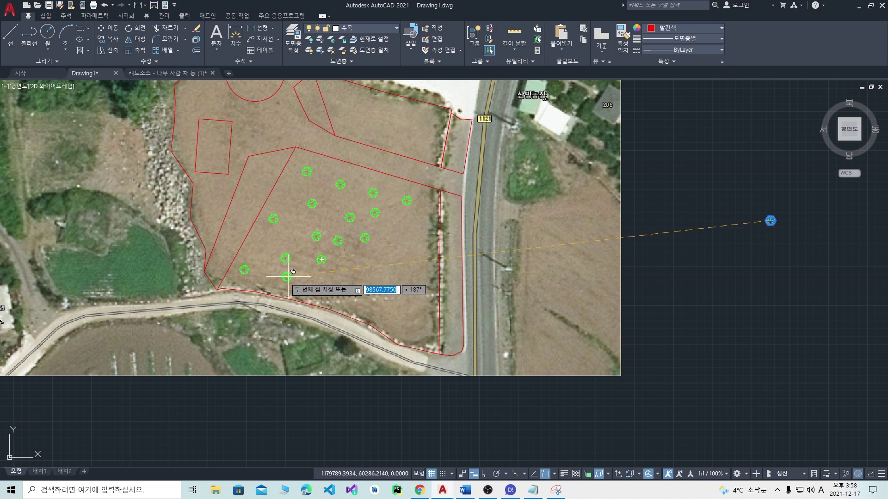
left_click(276, 283)
left_click(326, 286)
left_click(360, 269)
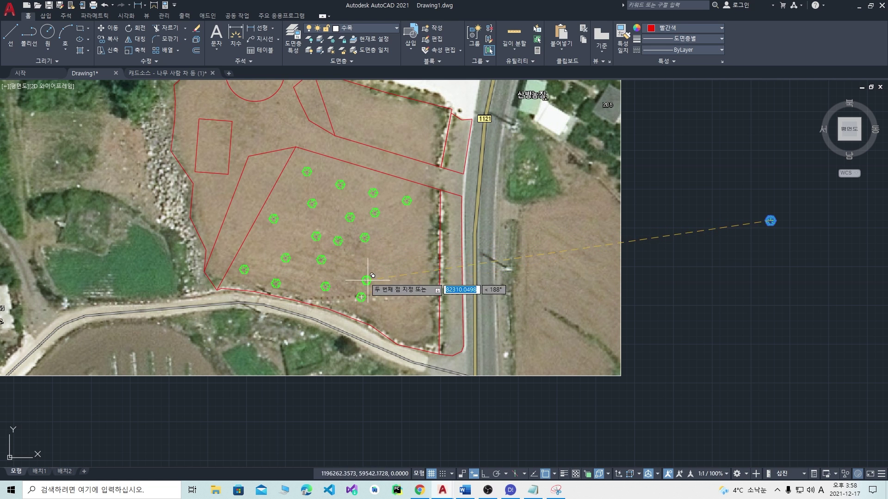
left_click(361, 297)
left_click(395, 247)
left_click(389, 298)
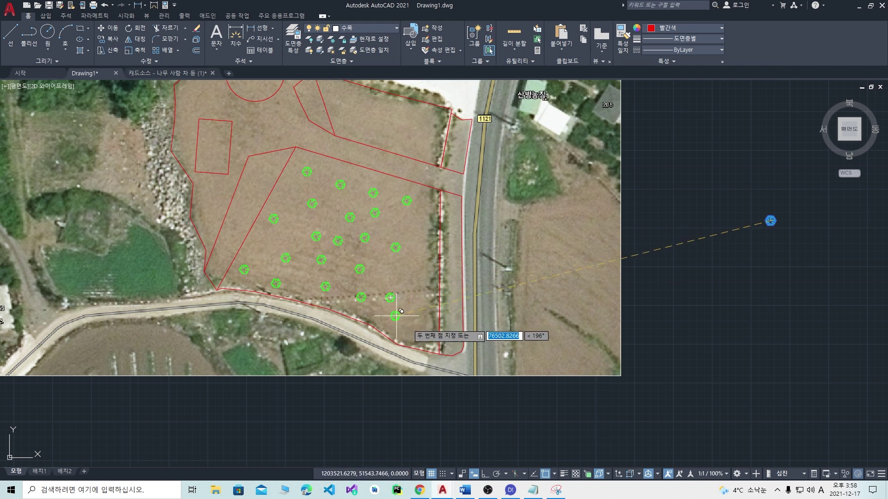
left_click(417, 328)
left_click(404, 277)
left_click(425, 234)
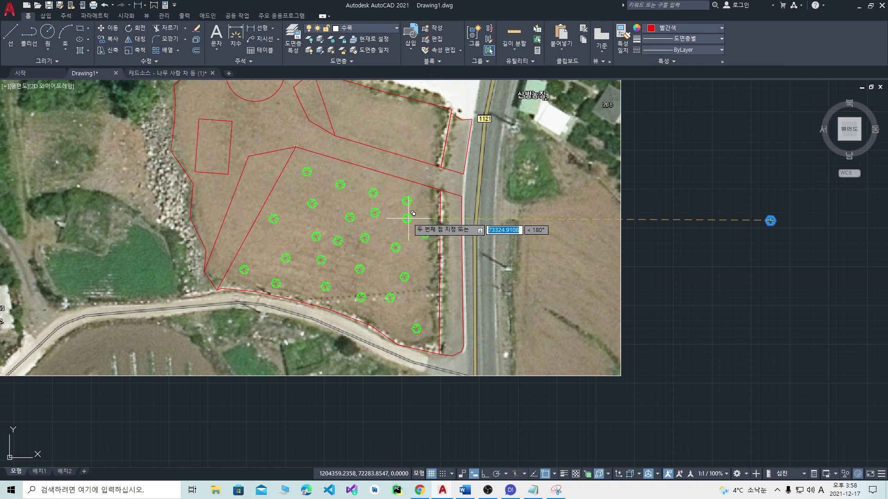
left_click(402, 218)
Step: Place eleven scattered copies of the tree block in the smaller plot north of the entrance and finish copying
middle_click_drag(425, 168, 410, 323)
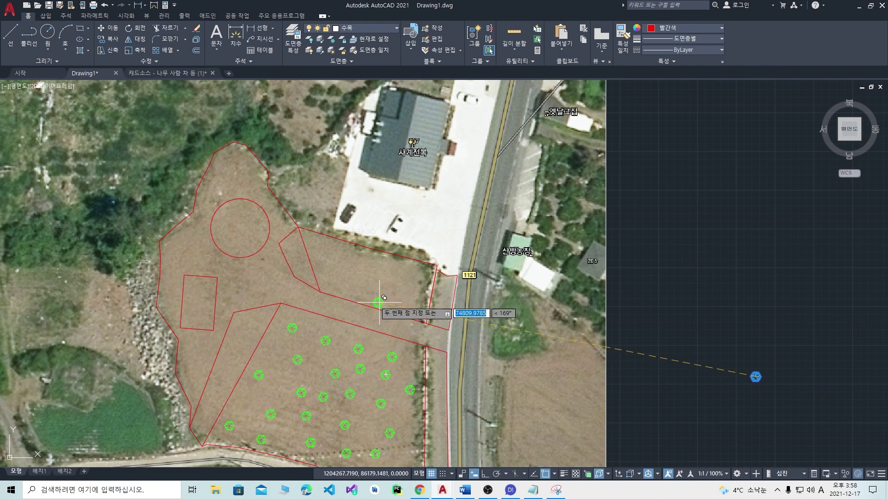
left_click(318, 246)
left_click(323, 267)
left_click(346, 283)
left_click(348, 257)
left_click(366, 279)
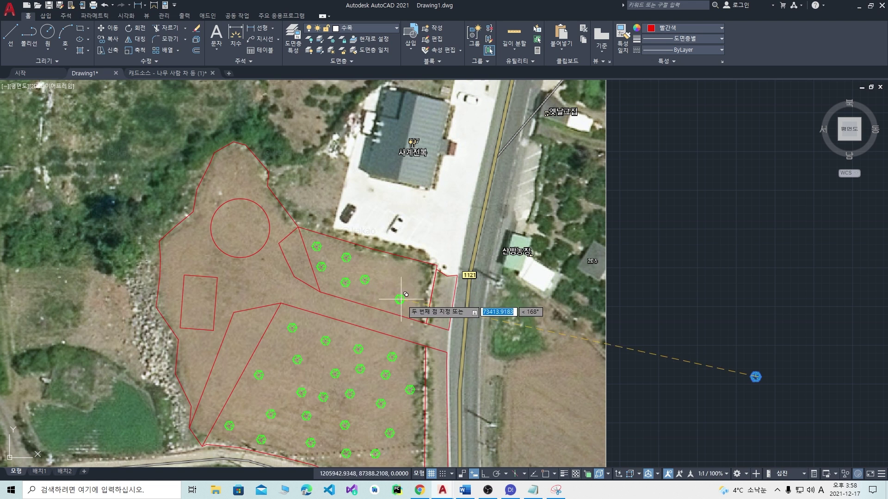
left_click(378, 296)
left_click(375, 263)
left_click(388, 276)
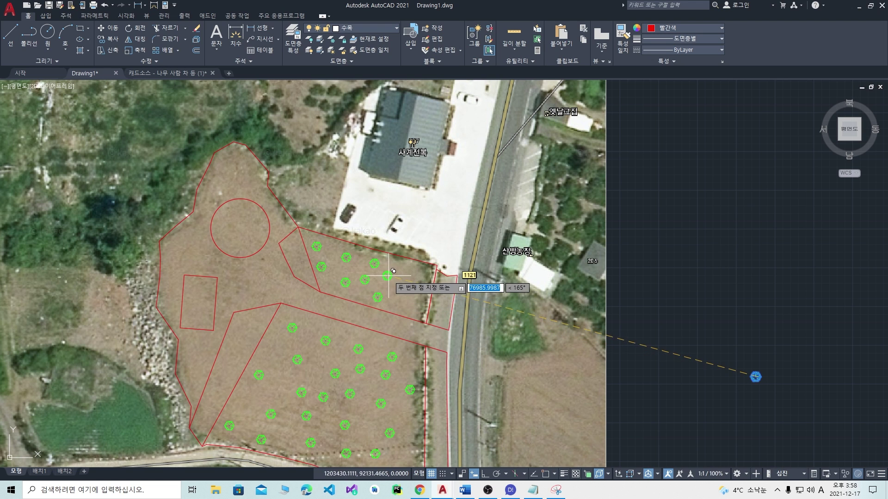
left_click(418, 311)
key("Escape")
Step: Check the hand-marked site sketch in the Snipping Tool and return to the AutoCAD drawing
middle_click_drag(417, 307, 455, 268)
scroll(514, 287, "down", 2)
scroll(319, 291, "up", 3)
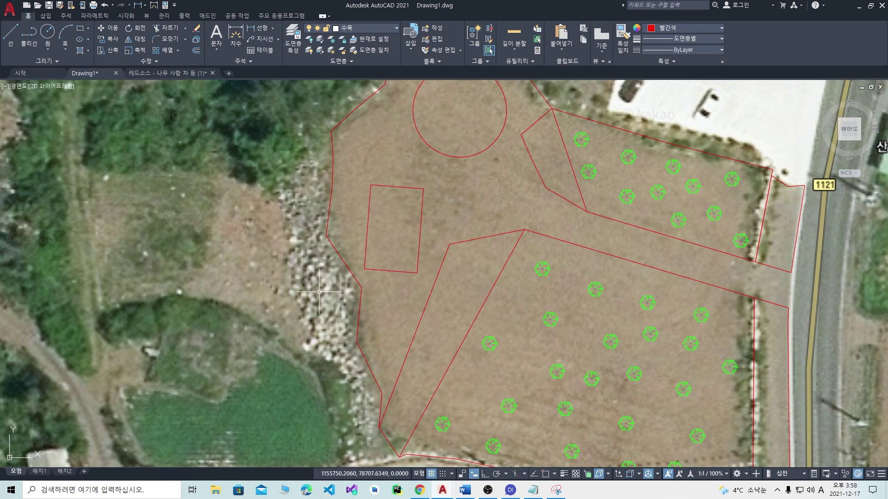
left_click(556, 490)
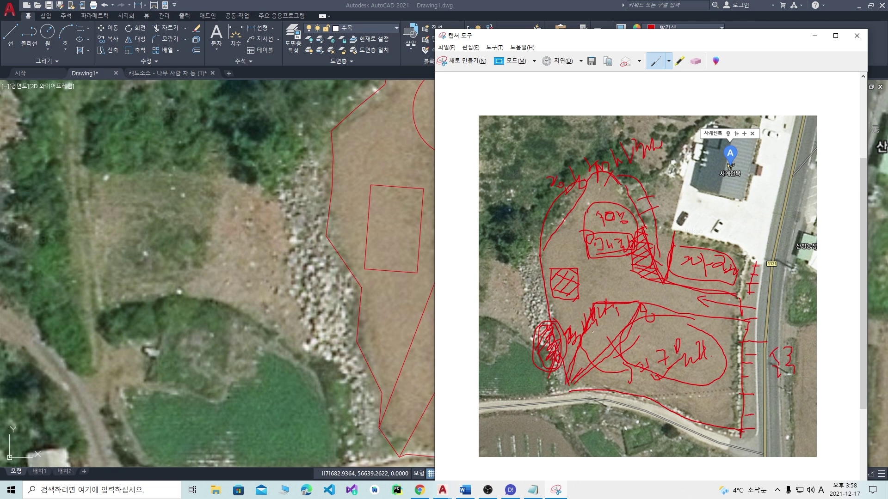
left_click(301, 346)
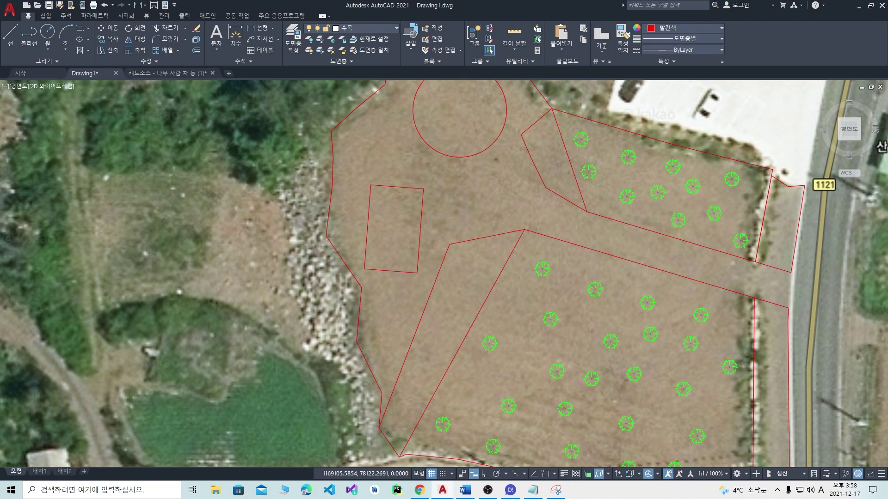
Step: Look over the planted layout and examine the plan-view tree symbol table northeast of the aerial image for a different planting symbol
scroll(449, 303, "down", 4)
scroll(453, 289, "up", 6)
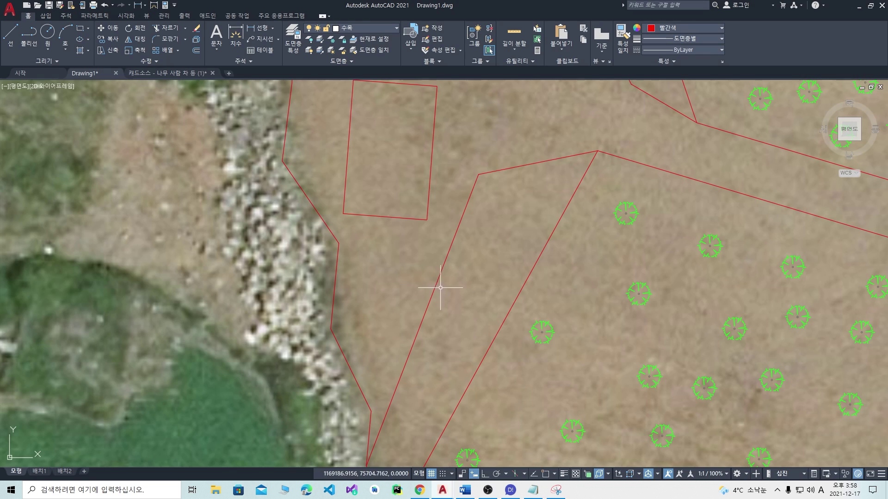
scroll(437, 285, "down", 9)
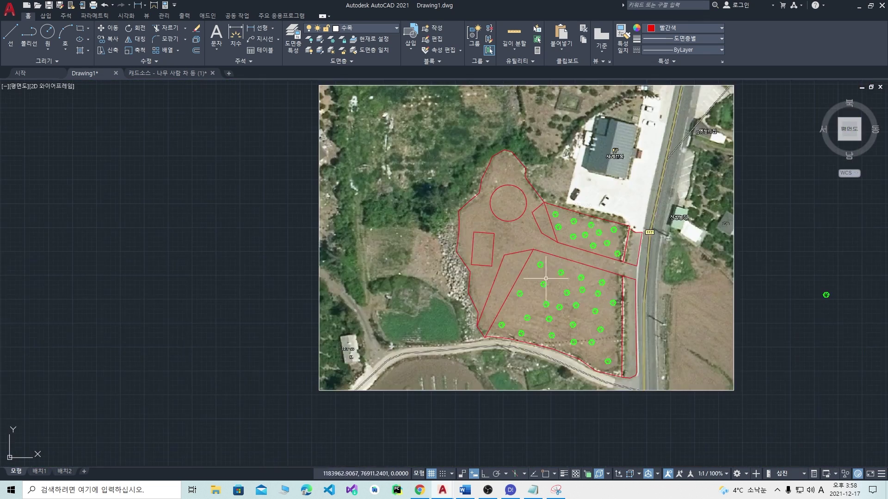
middle_click_drag(789, 269, 549, 325)
scroll(668, 193, "up", 6)
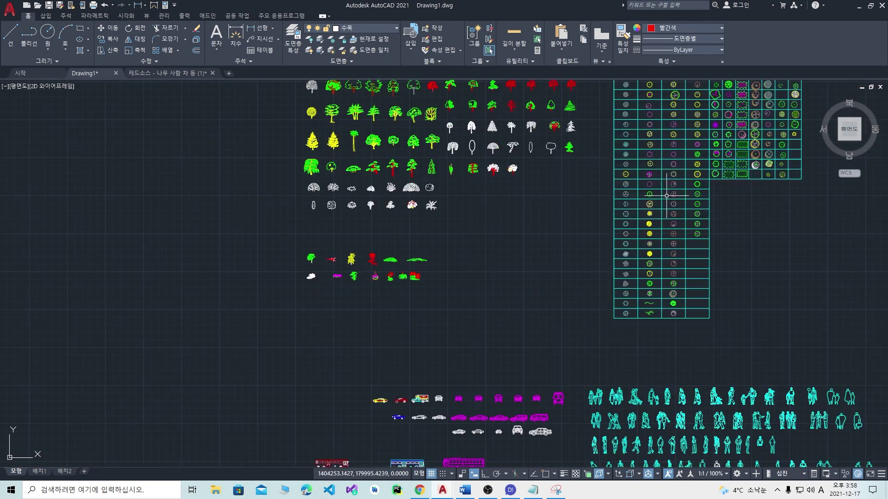
scroll(639, 181, "down", 2)
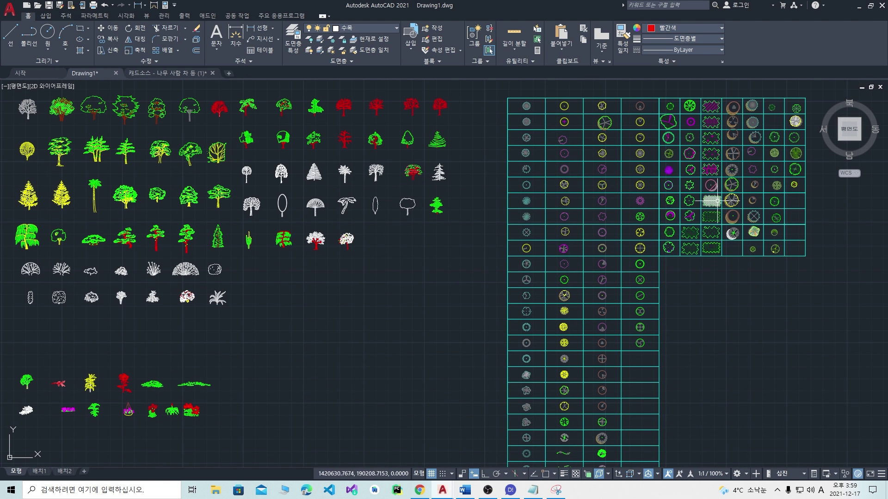
scroll(698, 179, "up", 2)
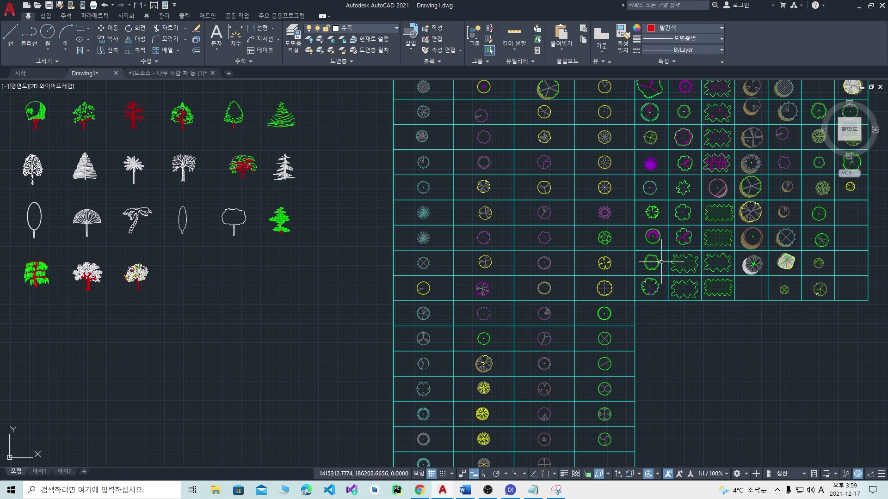
scroll(678, 207, "up", 5)
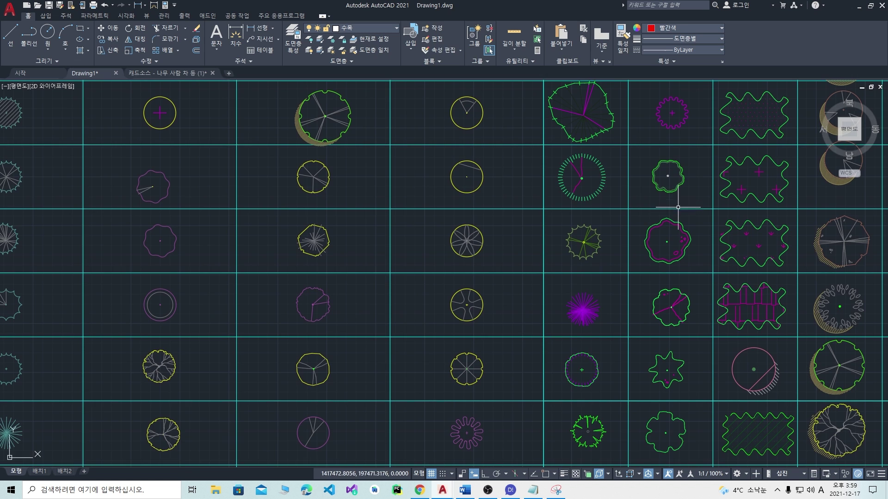
scroll(667, 196, "down", 3)
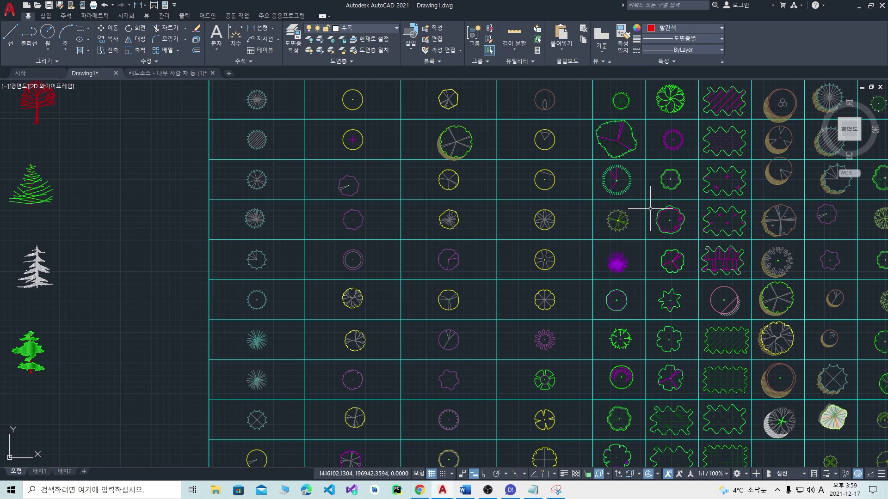
middle_click_drag(617, 290, 629, 225)
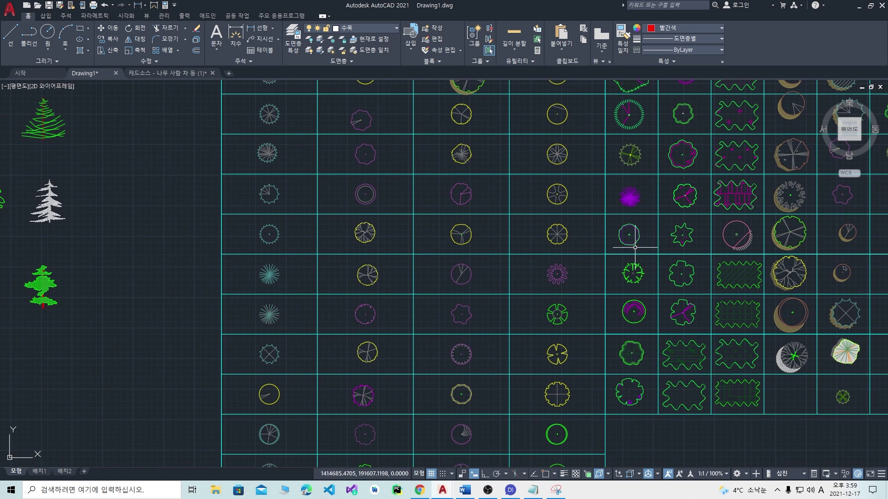
Step: Copy the green double-outlined wavy tree symbol from the plan-view table to the empty space east of the aerial image
scroll(649, 372, "up", 3)
left_click(648, 372)
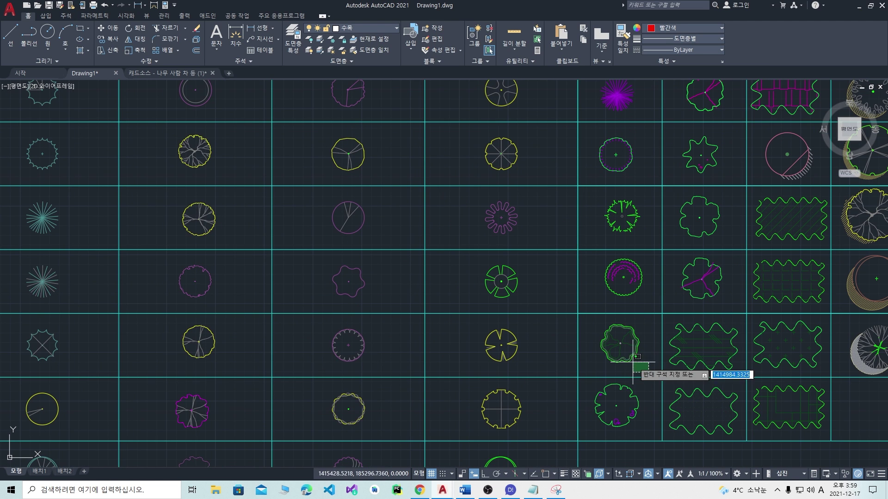
left_click(592, 319)
key("space")
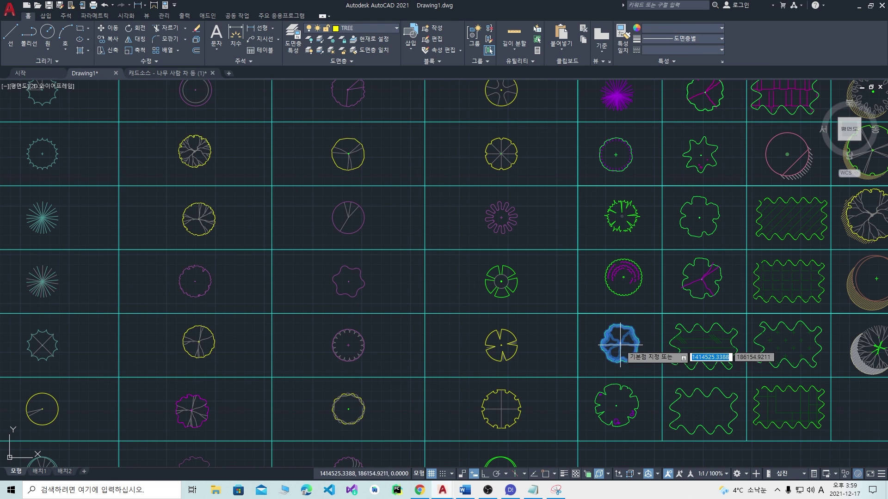
left_click(620, 344)
scroll(605, 361, "down", 10)
middle_click_drag(491, 398, 522, 328)
middle_click_drag(355, 410, 397, 346)
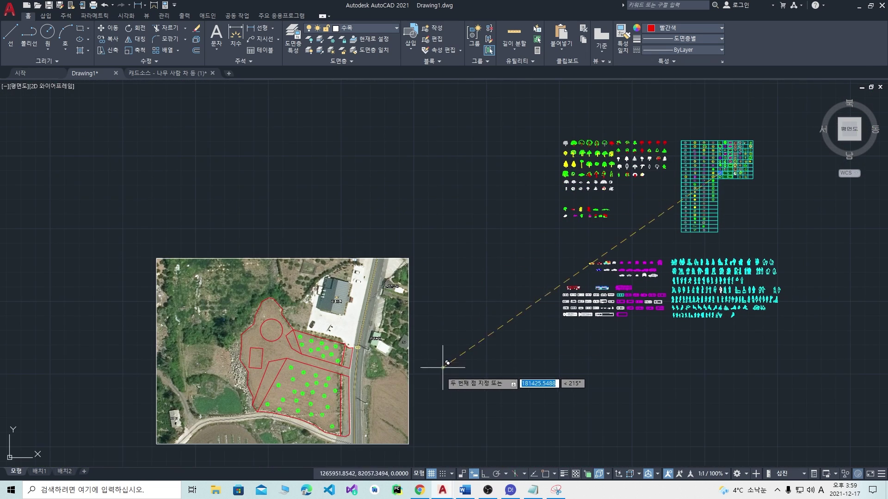
left_click(462, 361)
key("space")
Step: Define the copied wavy tree symbol as a block named 동백나무
scroll(470, 366, "up", 8)
left_click(464, 368)
left_click(418, 328)
key("b")
key("space")
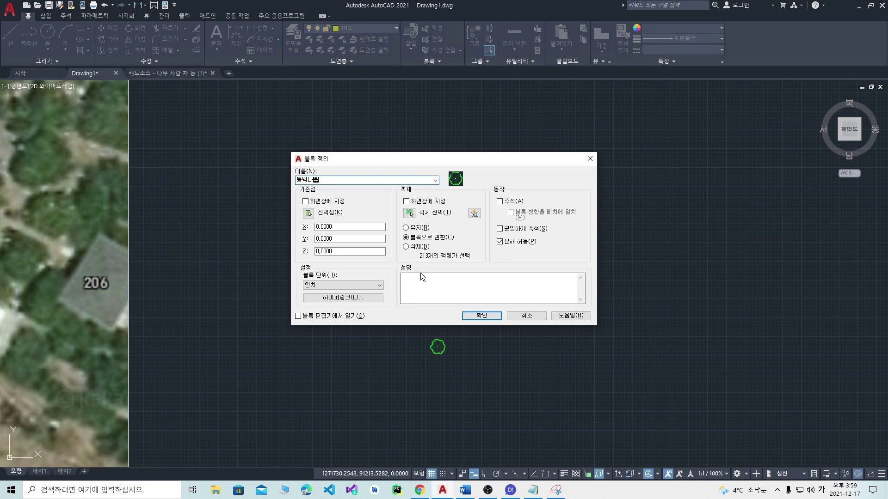
left_click(468, 315)
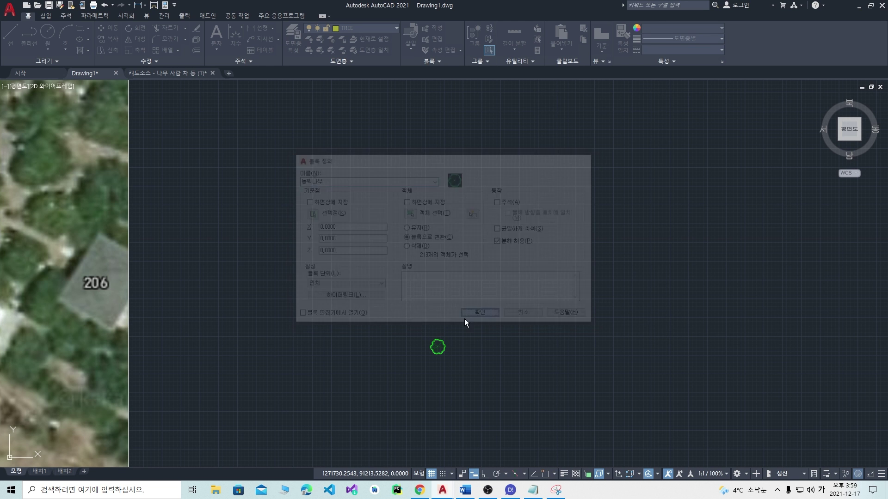
Step: Measure the distance across the 동백나무 block from one side to the other
scroll(429, 352, "up", 4)
type("야")
key("space")
key("Hangul")
type("di")
key("space")
left_click(433, 333)
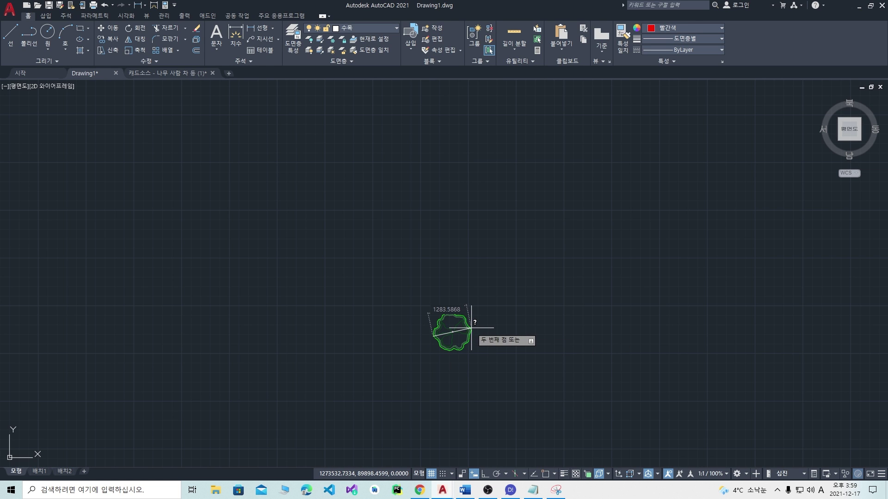
left_click(471, 328)
Step: Try to move the 동백나무 block onto the southwest edge of the traced field
left_click(495, 362)
left_click(414, 305)
scroll(487, 354, "down", 5)
middle_click_drag(424, 357, 510, 307)
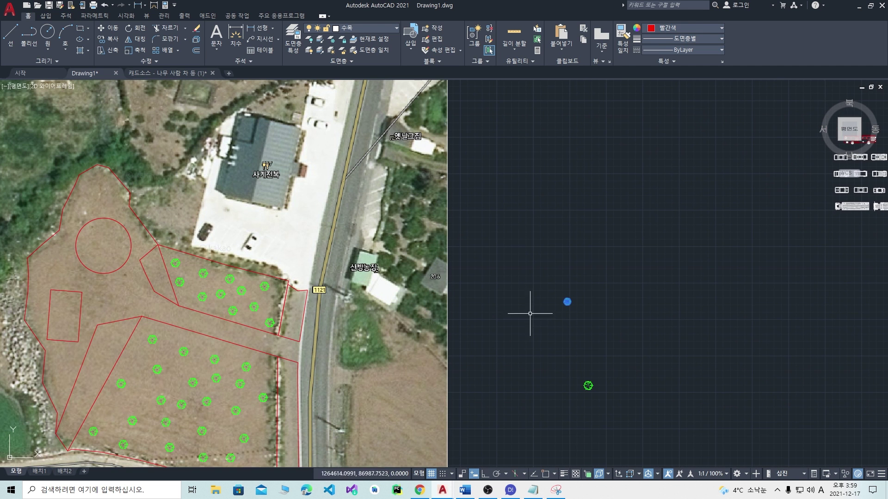
scroll(549, 317, "up", 2)
type("co")
key("space")
scroll(571, 295, "up", 3)
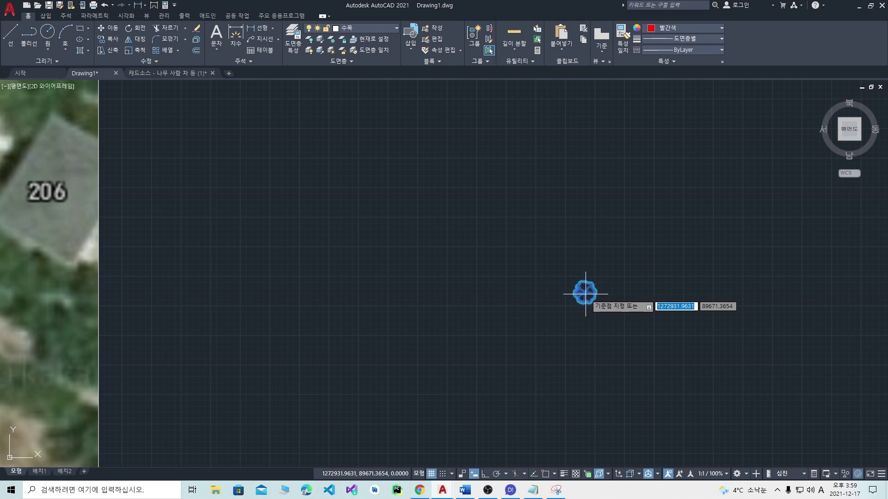
left_click(585, 294)
scroll(451, 316, "down", 2)
middle_click_drag(314, 304, 553, 212)
scroll(568, 218, "down", 3)
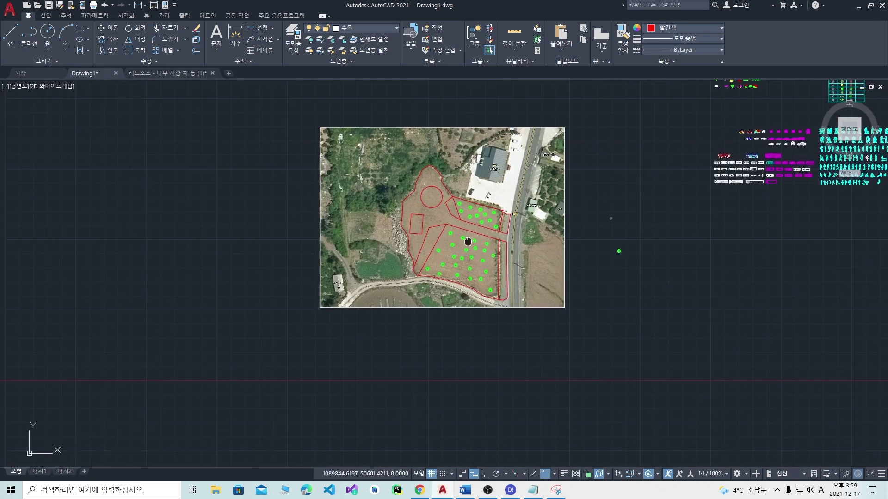
scroll(413, 267, "up", 2)
scroll(415, 259, "up", 3)
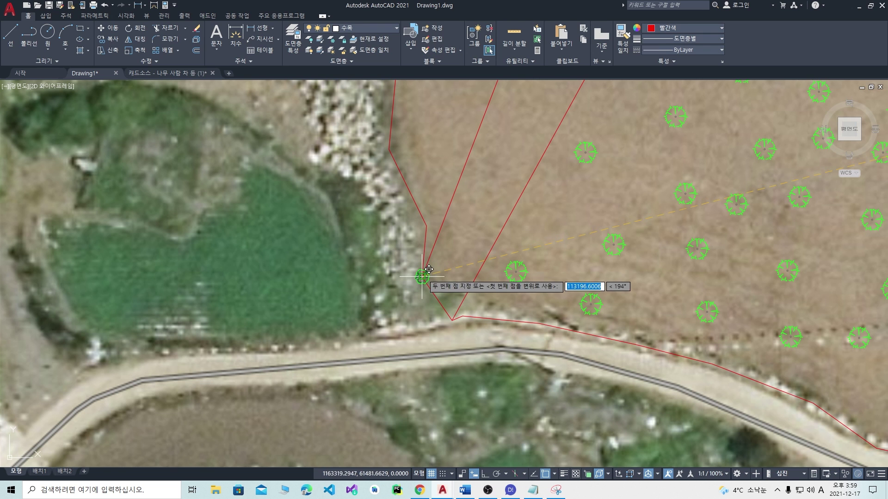
key("Escape")
Step: Send the aerial image to the back of the draw order
scroll(431, 273, "down", 8)
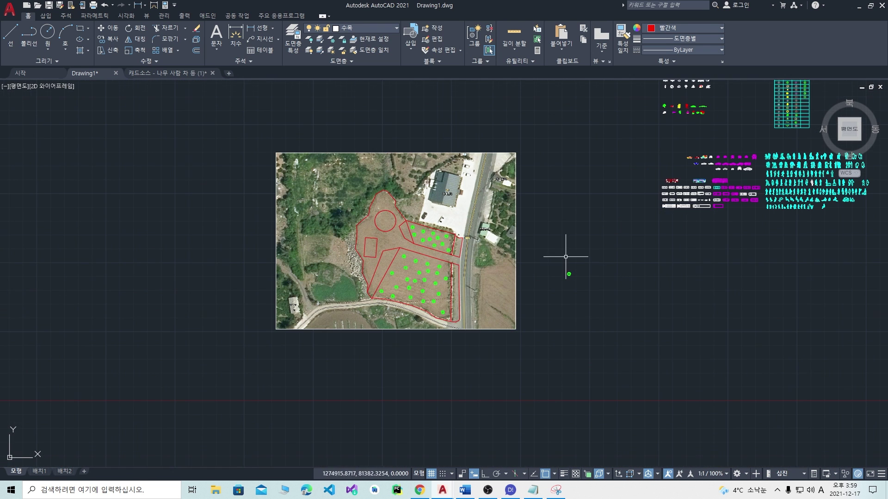
left_click(504, 328)
right_click(488, 304)
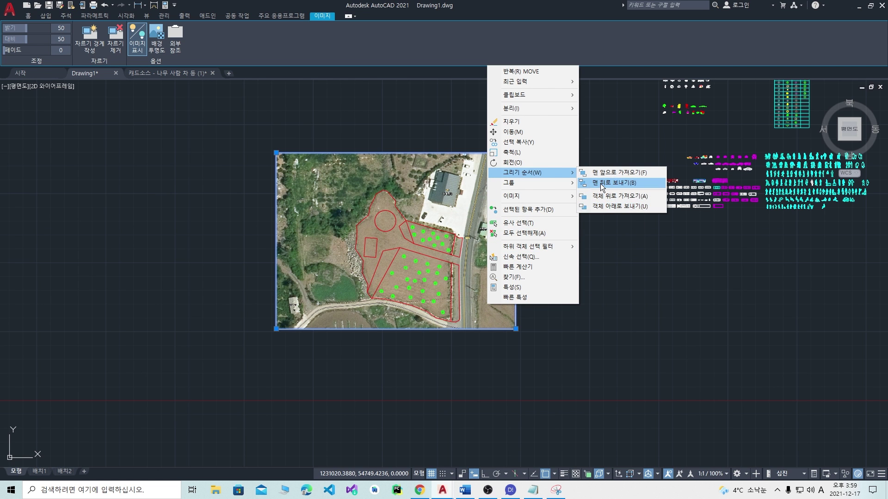
left_click(600, 184)
scroll(365, 291, "up", 4)
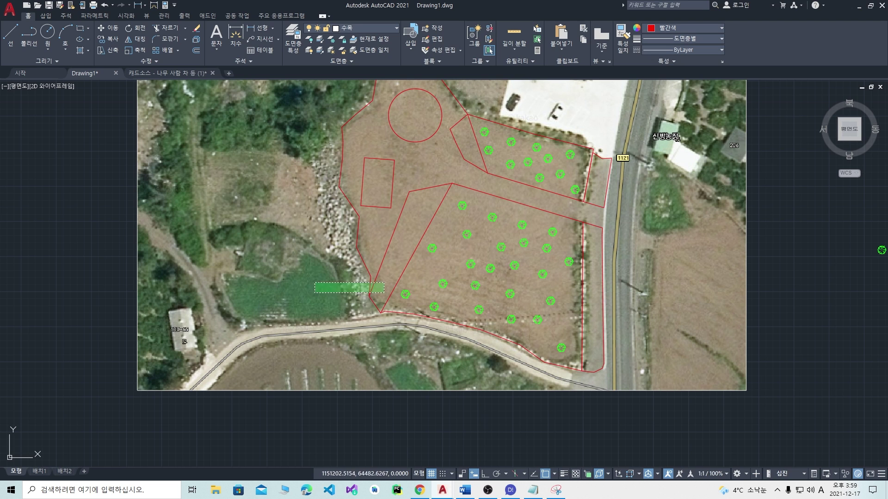
Step: Undo the image's draw-order change and the 동백나무 block's move
left_click(316, 282)
key("Escape")
scroll(450, 296, "down", 2)
scroll(604, 266, "down", 4)
key("ctrl+z")
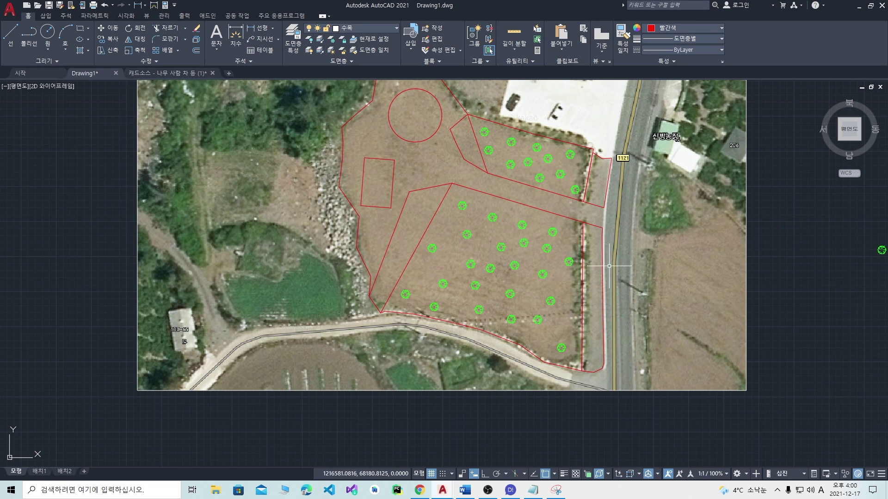
Step: Copy the 동백나무 block in a touching row of six, starting at the southern end of the narrow wedge plot's west edge
scroll(658, 248, "down", 4)
scroll(645, 253, "up", 6)
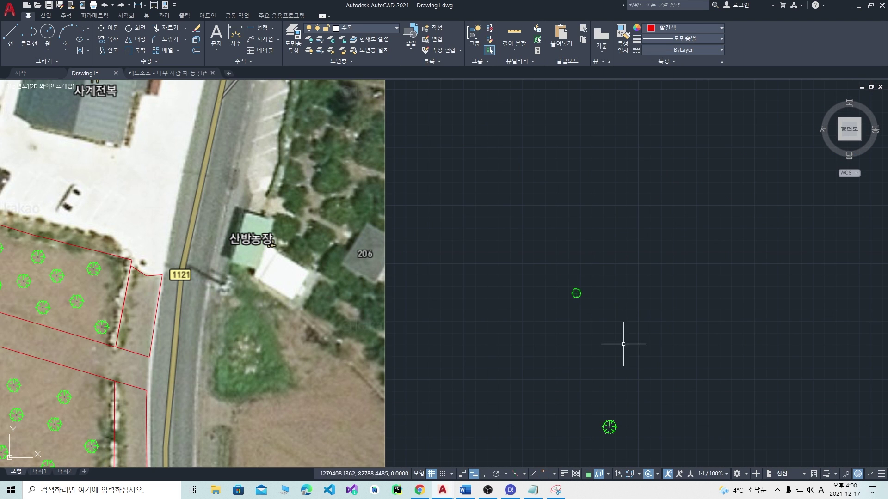
middle_click_drag(539, 322, 586, 324)
type("co")
key("space")
left_click(629, 297)
scroll(495, 347, "down", 5)
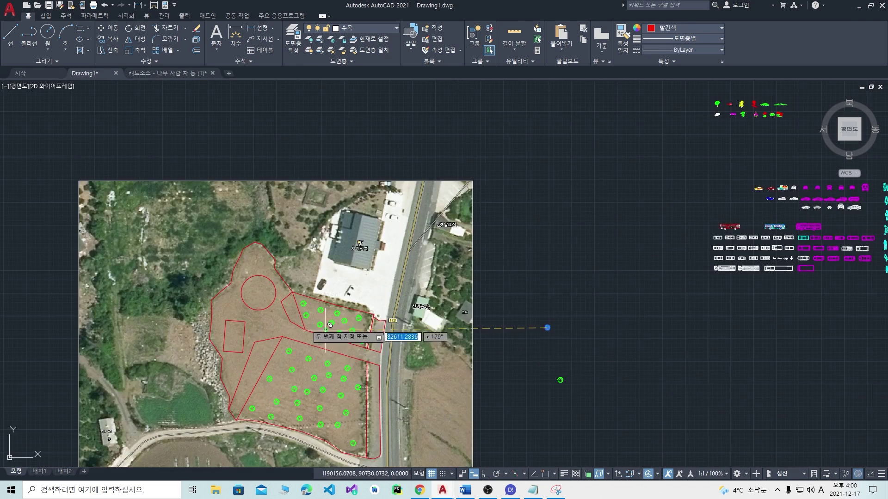
scroll(425, 352, "up", 10)
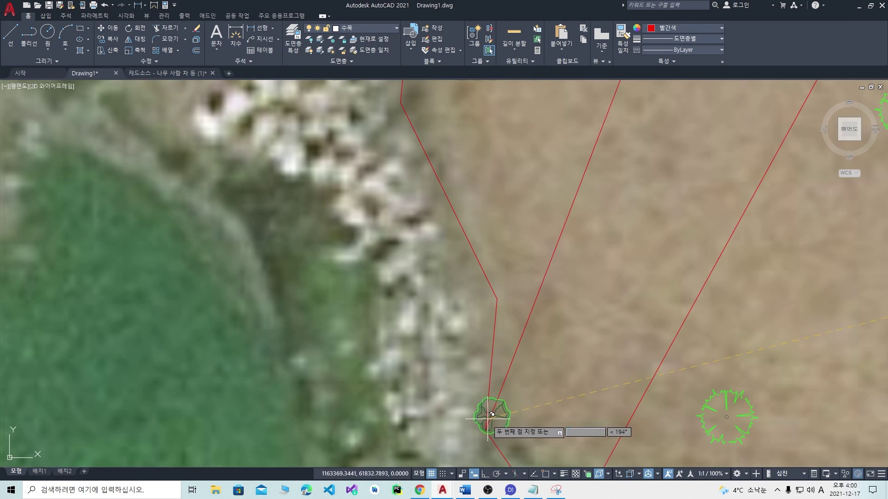
left_click(491, 417)
left_click(504, 390)
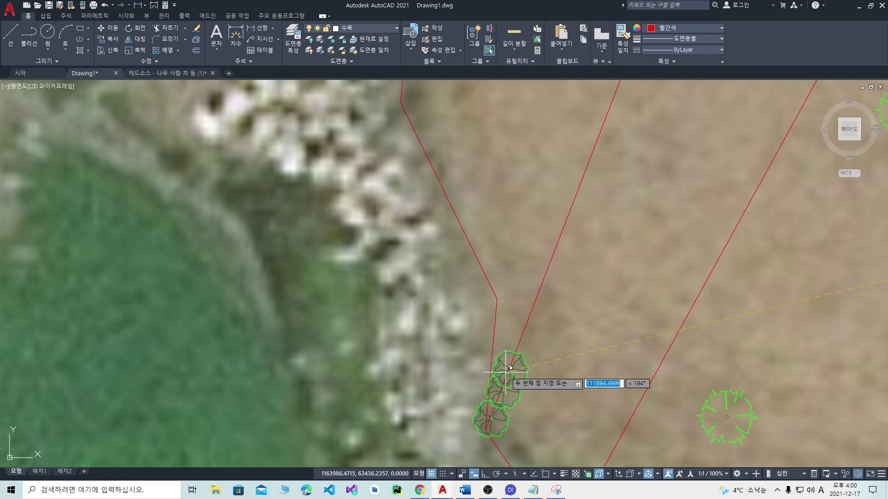
left_click(511, 362)
left_click(520, 339)
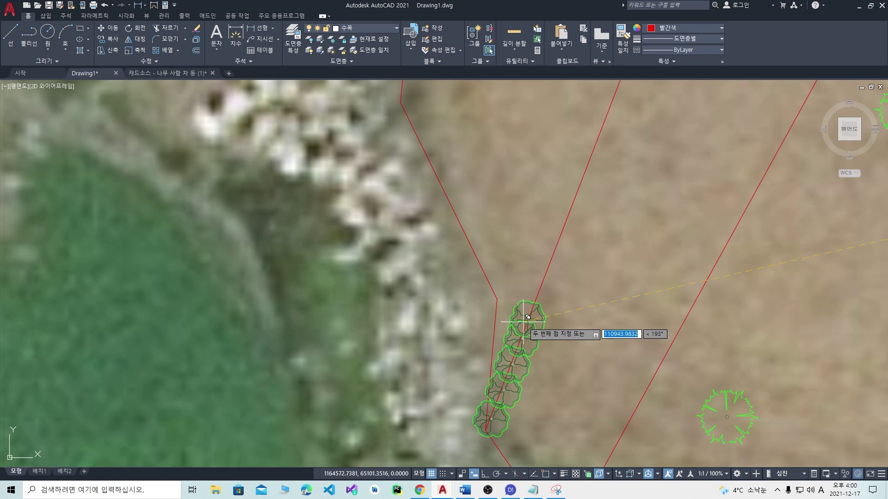
left_click(531, 314)
left_click(541, 287)
Step: Extend the touching row of 동백나무 copies northward along the middle of the wedge plot's west edge
key("Return")
scroll(569, 237, "down", 8)
scroll(558, 229, "up", 2)
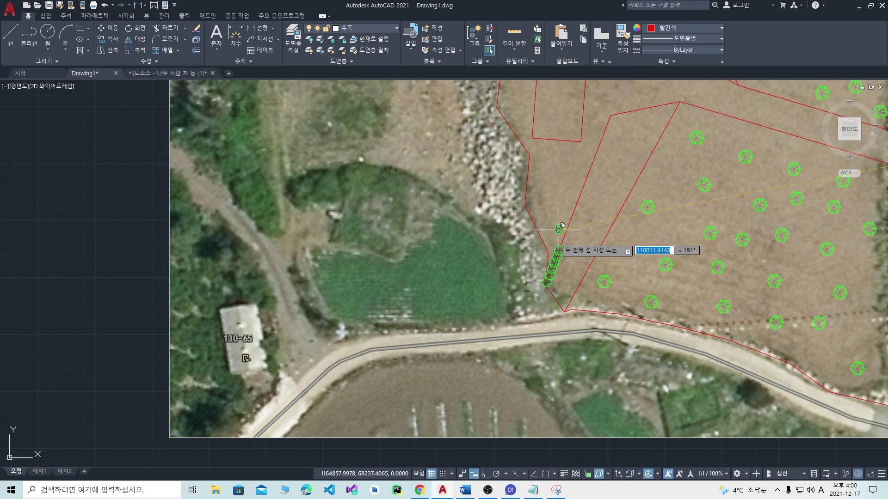
scroll(558, 228, "up", 4)
left_click(572, 239)
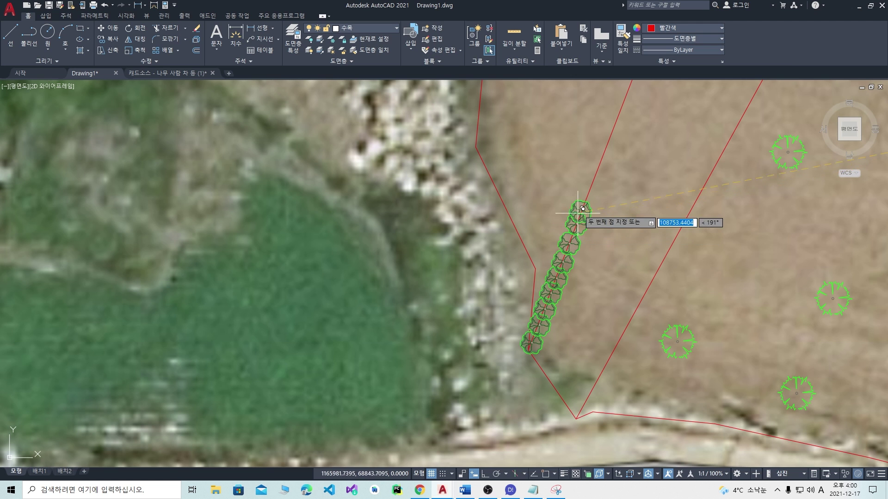
left_click(586, 206)
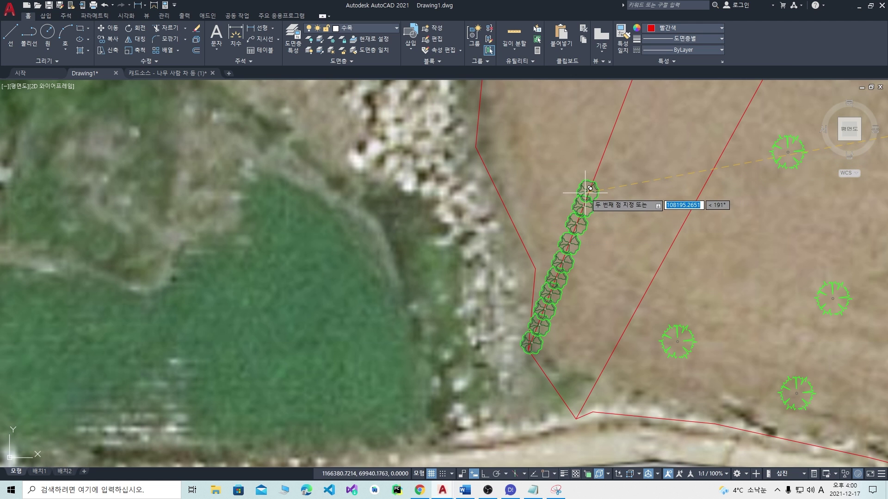
left_click(586, 192)
middle_click_drag(620, 154, 592, 240)
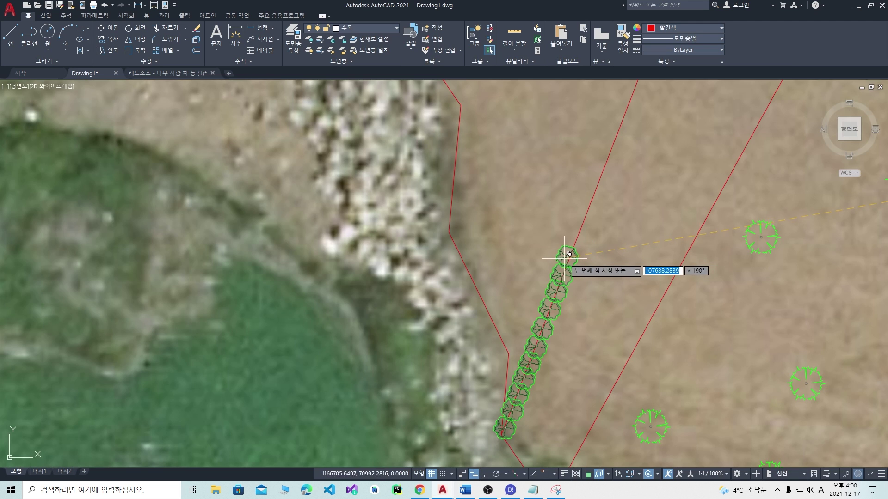
left_click(571, 252)
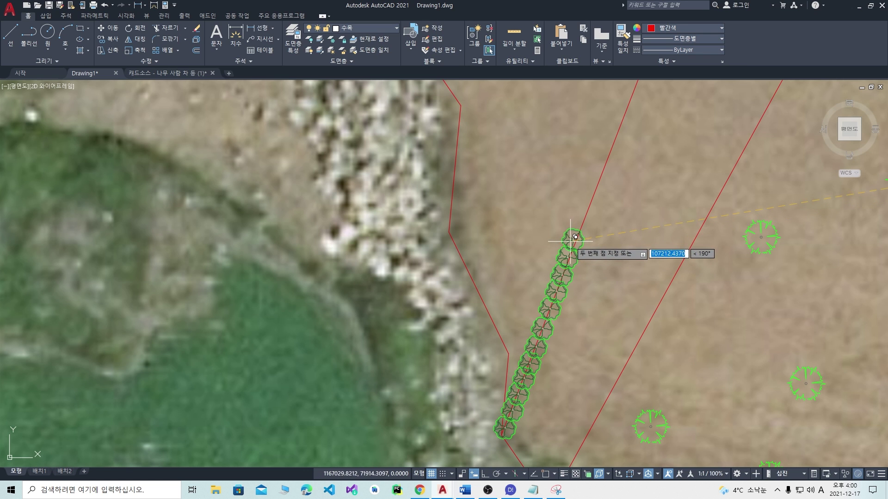
Step: Fill the remaining northern stretch of the wedge plot's west edge with touching 동백나무 copies up to its northwest corner
middle_click_drag(625, 183, 577, 263)
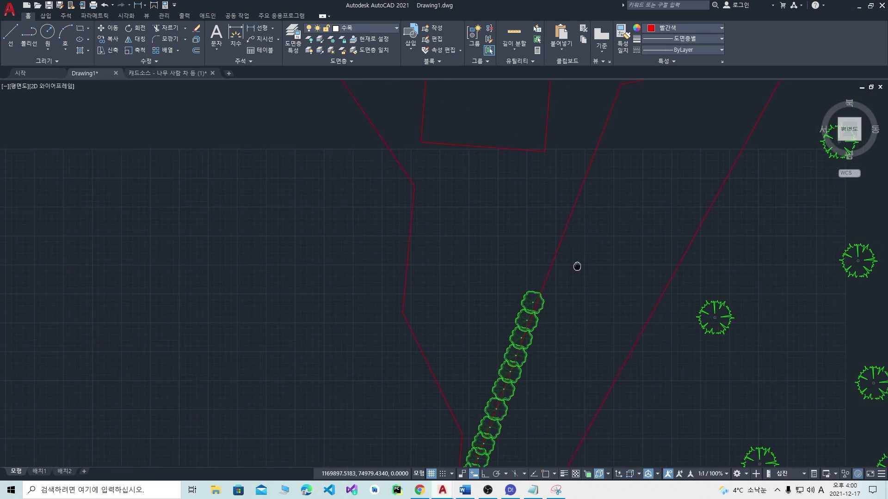
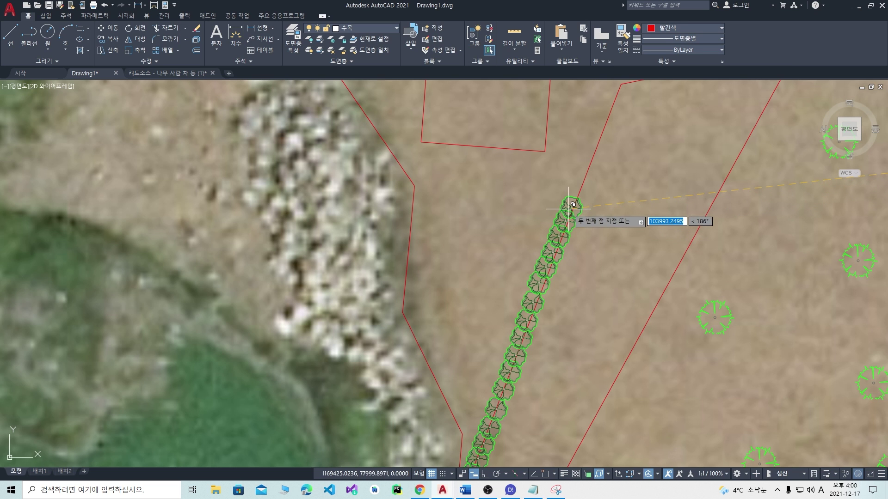
left_click(577, 192)
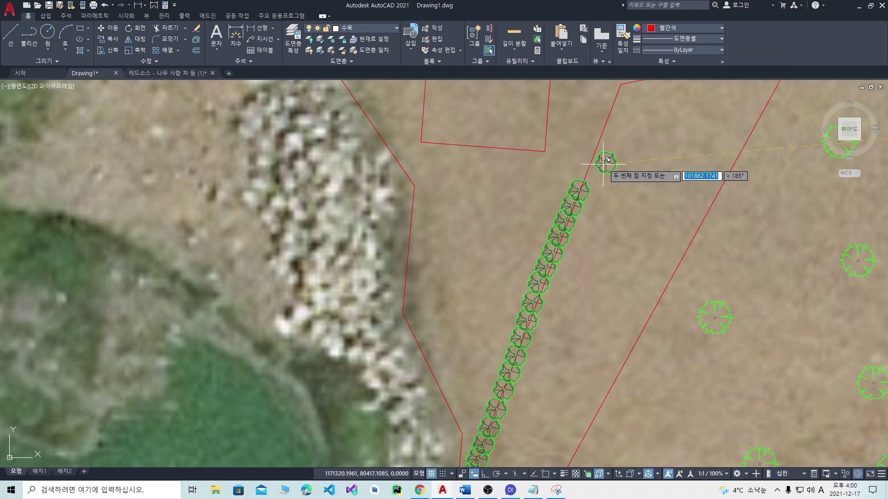
middle_click_drag(615, 164, 563, 258)
left_click(530, 270)
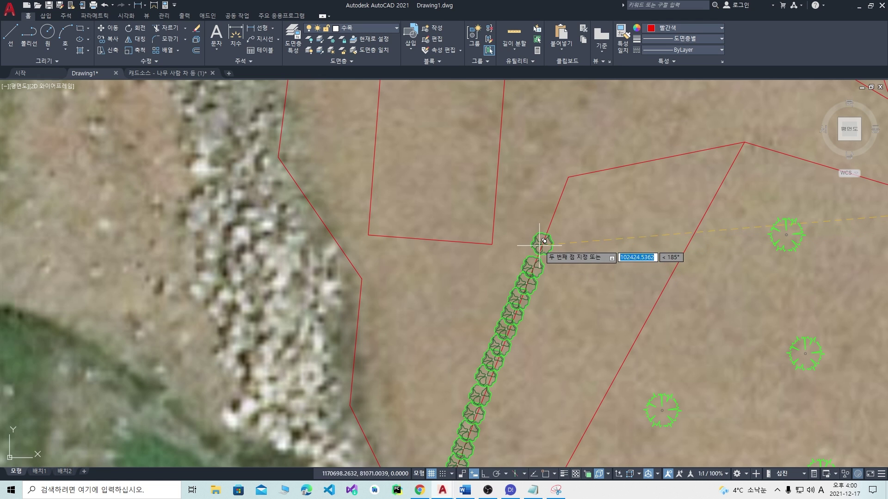
left_click(537, 254)
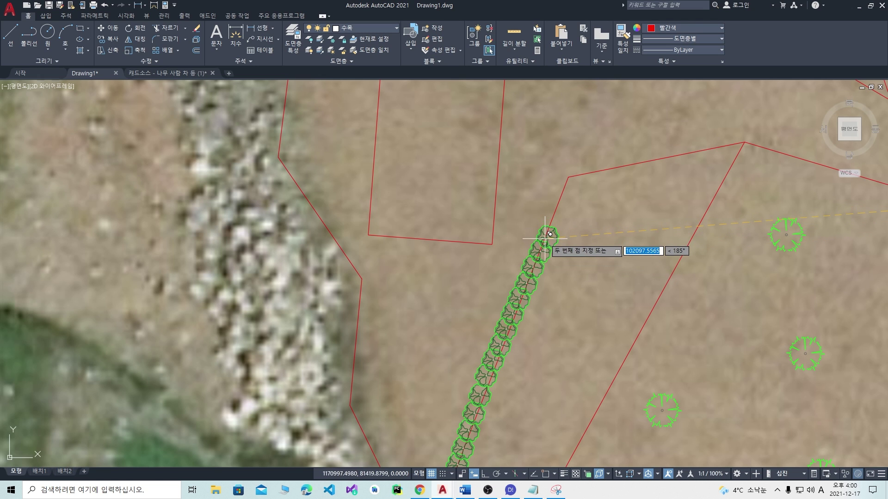
left_click(545, 235)
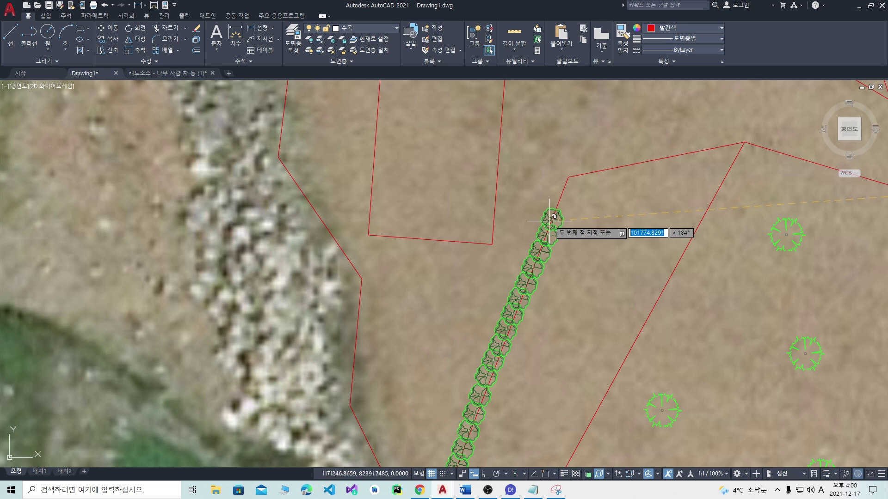
left_click(550, 219)
left_click(555, 202)
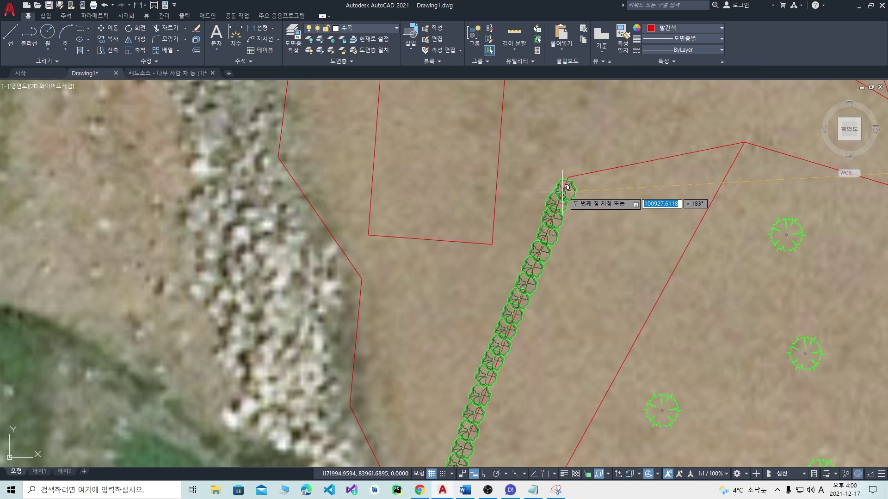
left_click(562, 188)
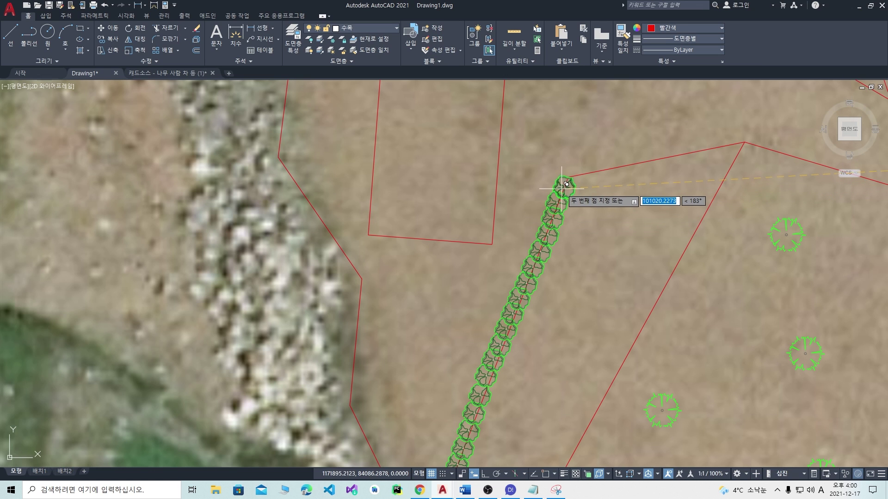
left_click(570, 175)
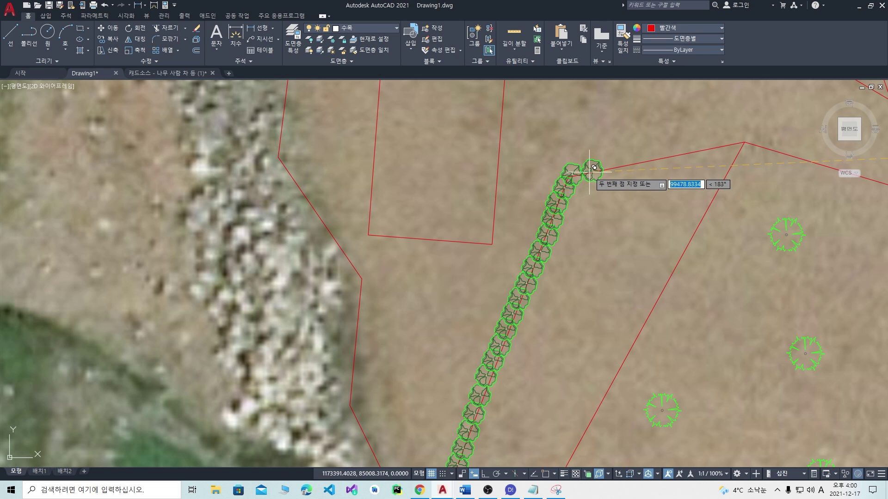
Step: Copy the 동백나무 block in a touching row of ten along the wedge plot's north edge up to its northeast corner
left_click(589, 171)
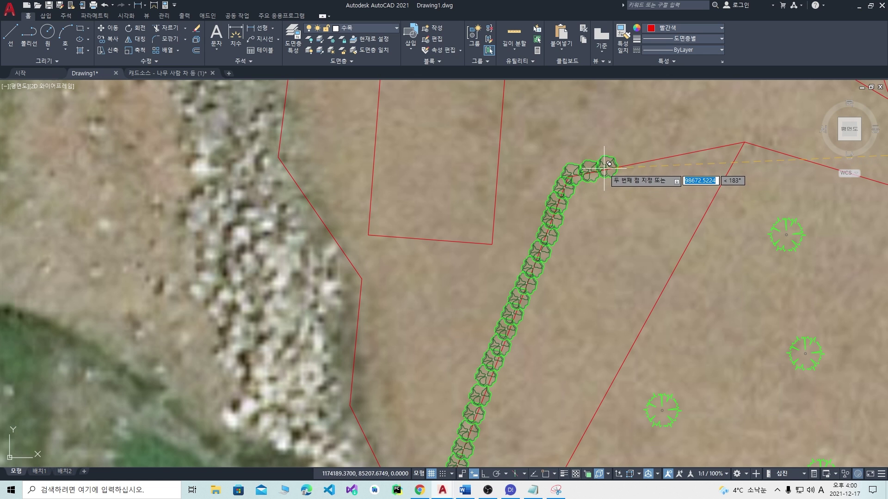
left_click(604, 164)
left_click(622, 162)
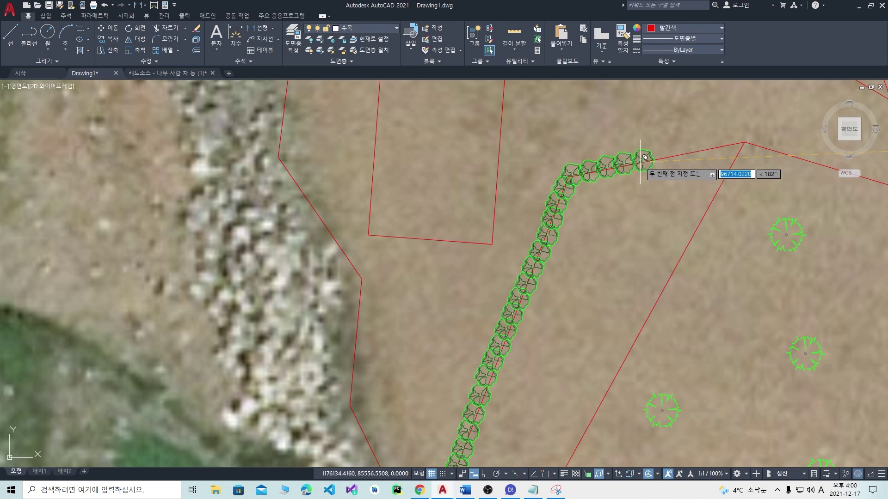
left_click(640, 161)
left_click(657, 157)
left_click(676, 151)
left_click(690, 149)
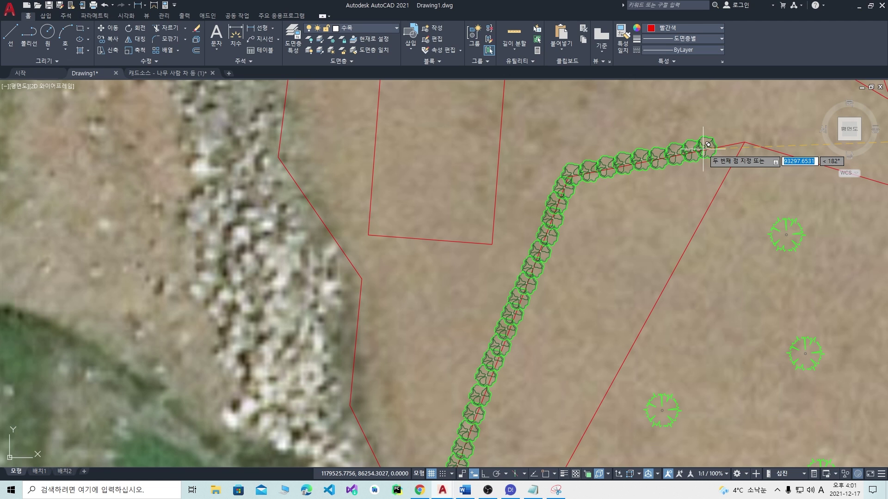
left_click(704, 147)
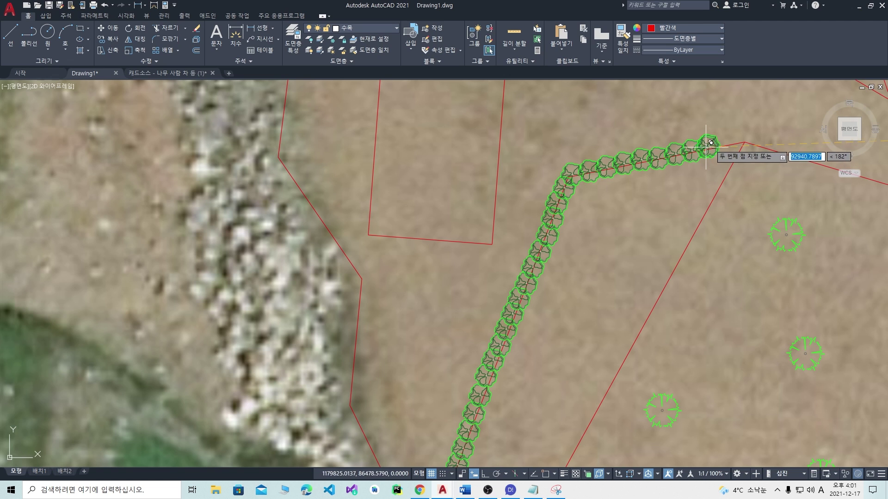
left_click(720, 143)
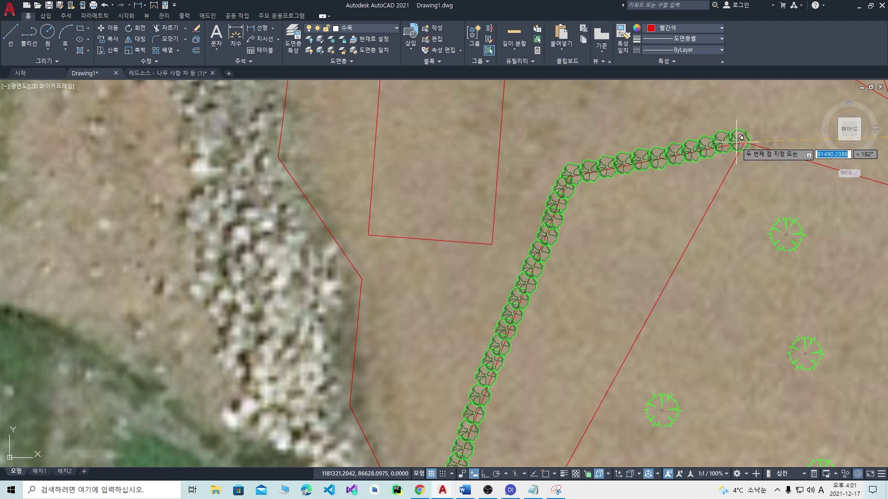
left_click(735, 139)
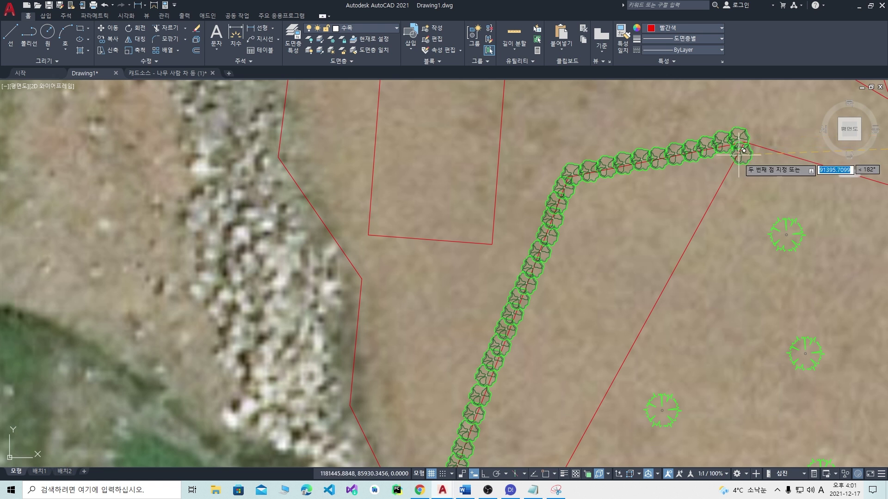
scroll(739, 161, "down", 3)
key("Escape")
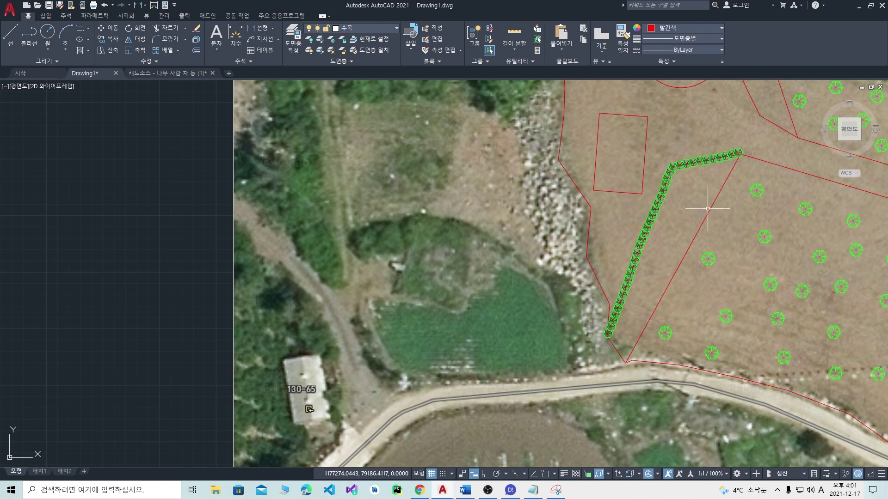
middle_click_drag(776, 261, 706, 248)
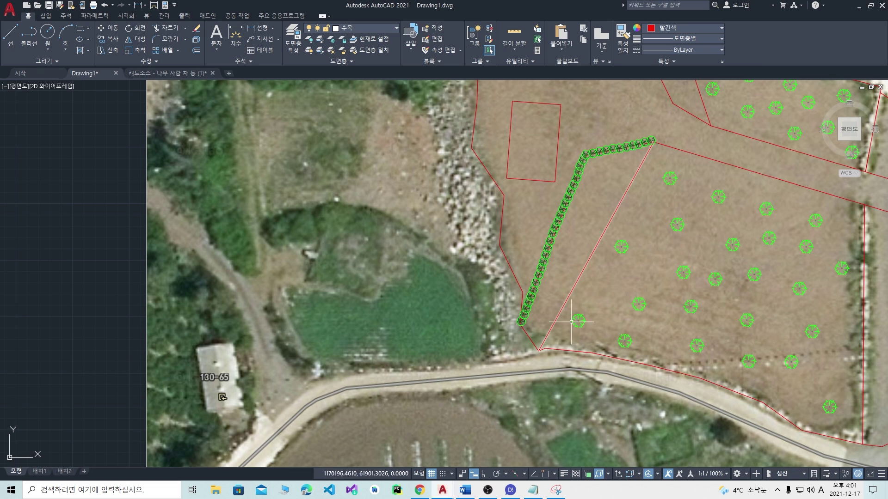
scroll(631, 280, "down", 2)
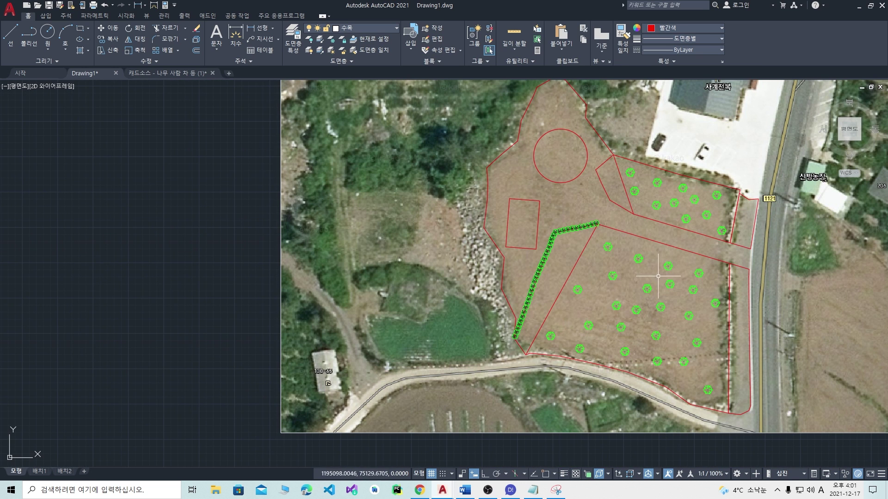
scroll(611, 260, "up", 2)
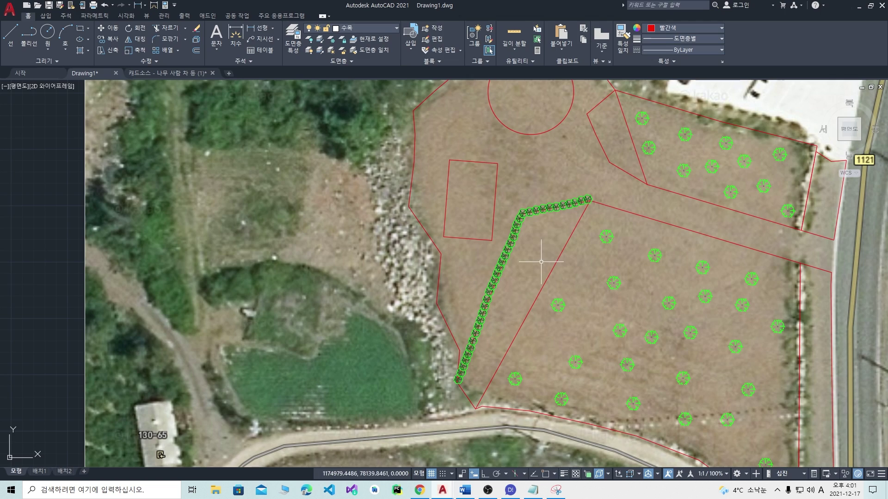
middle_click_drag(628, 304, 530, 308)
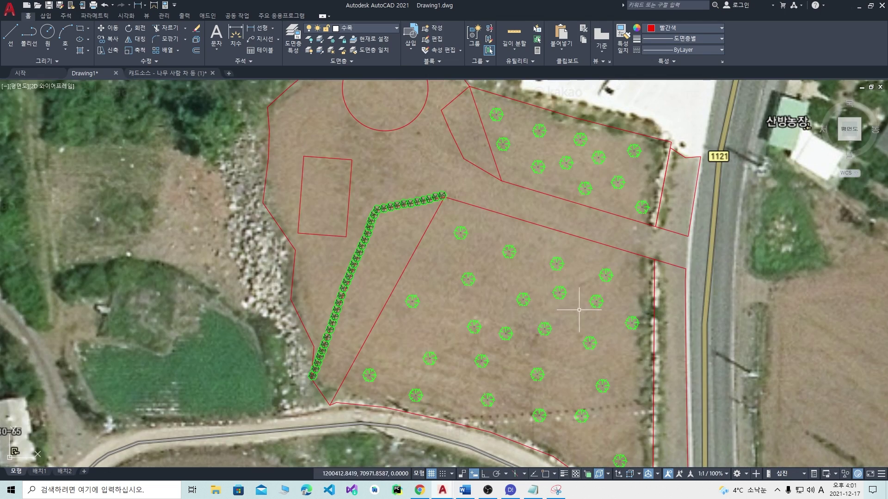
scroll(579, 310, "down", 2)
scroll(499, 238, "up", 3)
scroll(496, 242, "down", 1)
Step: Draw a short, nearly vertical line upward from the wedge plot's northeast corner at the end of the hedge row
scroll(497, 242, "up", 4)
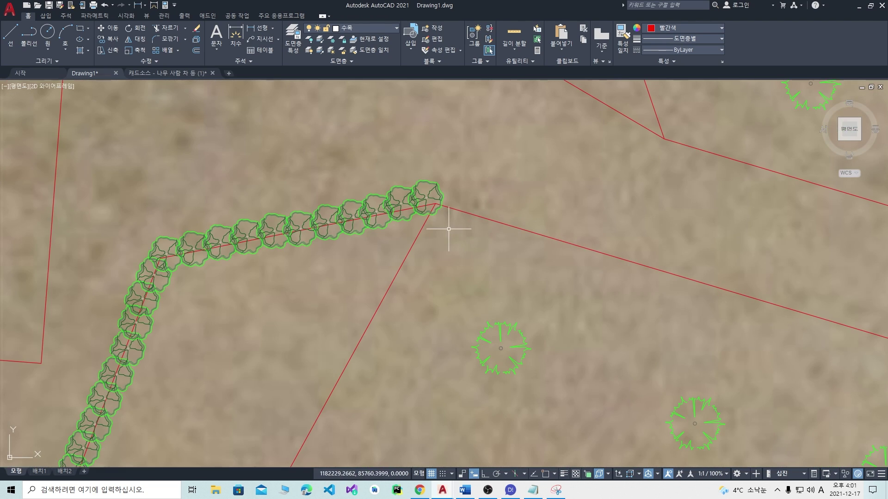
scroll(453, 233, "up", 2)
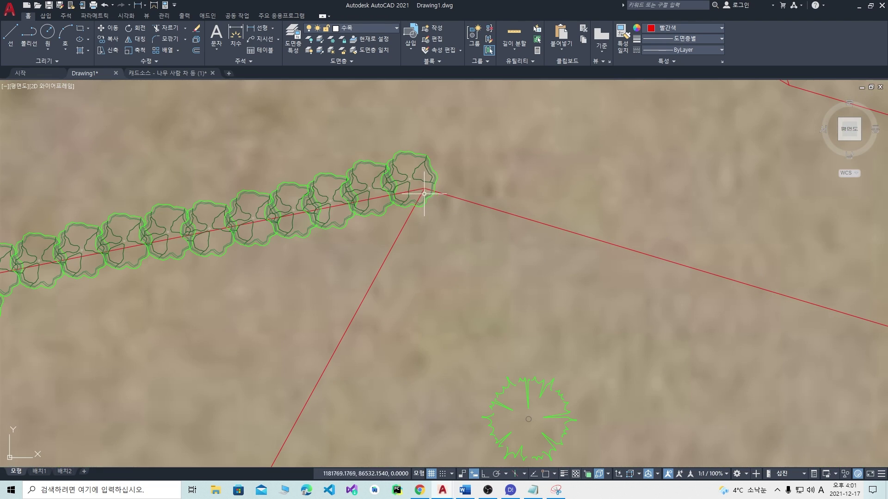
middle_click_drag(424, 194, 430, 241)
type("l")
key("Return")
left_click(430, 241)
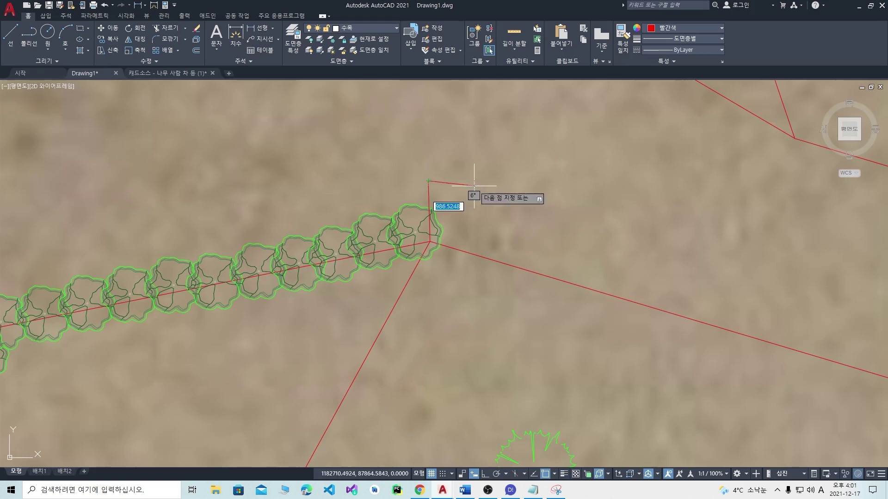
scroll(517, 206, "down", 3)
scroll(541, 222, "down", 5)
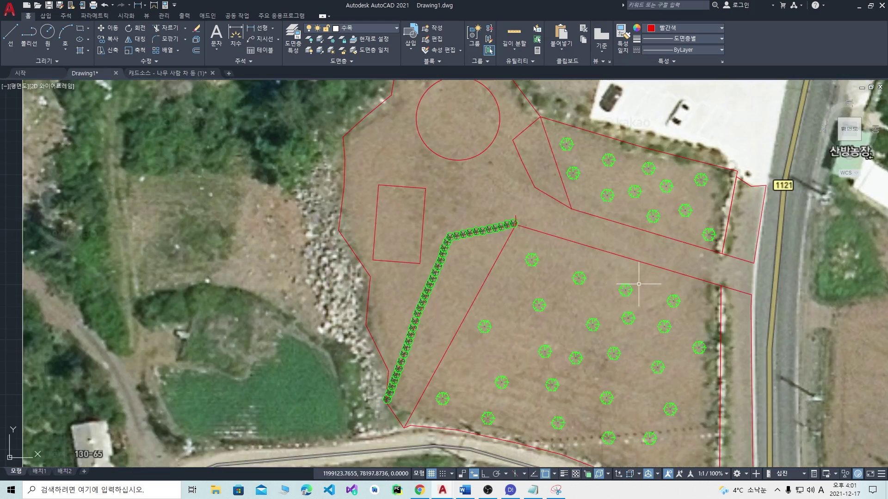
Step: Check the hand-drawn site sketch in the Snipping Tool (캡처 도구) against the layout, and return to the AutoCAD drawing
middle_click_drag(671, 292, 563, 258)
middle_click_drag(717, 325, 598, 295)
middle_click_drag(511, 244, 539, 338)
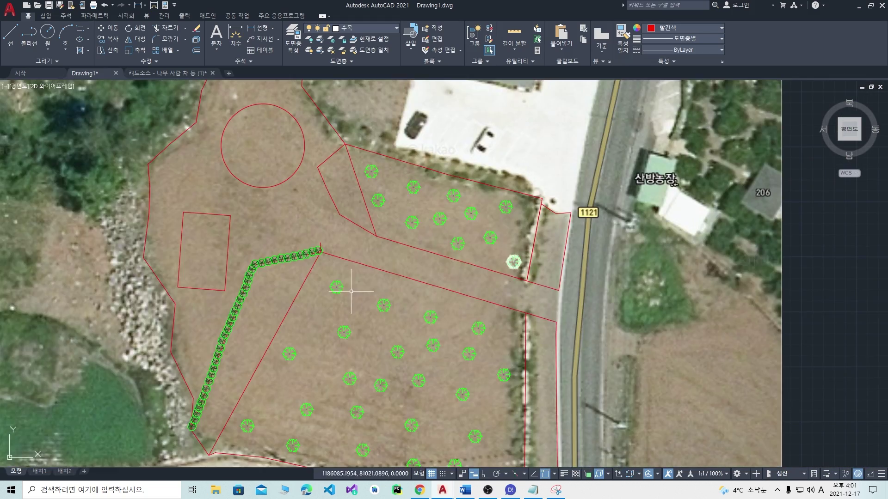
middle_click_drag(351, 292, 383, 266)
left_click(556, 491)
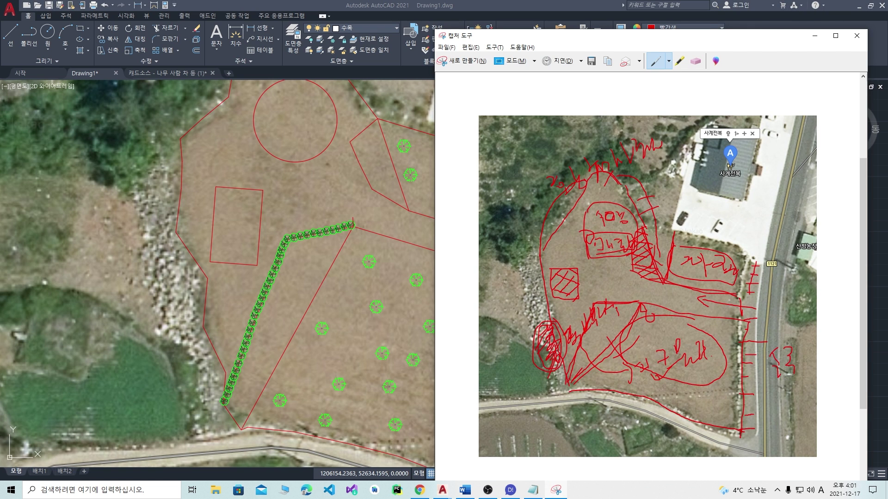
left_click(285, 225)
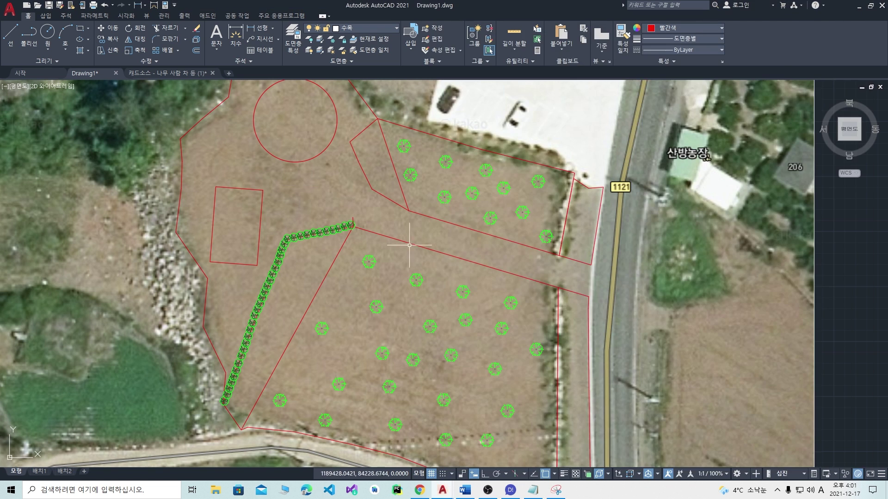
Step: Examine the plan-view tree symbols in the symbol library table beside the site plan
scroll(573, 233, "down", 10)
middle_click_drag(668, 208, 545, 248)
scroll(548, 226, "up", 5)
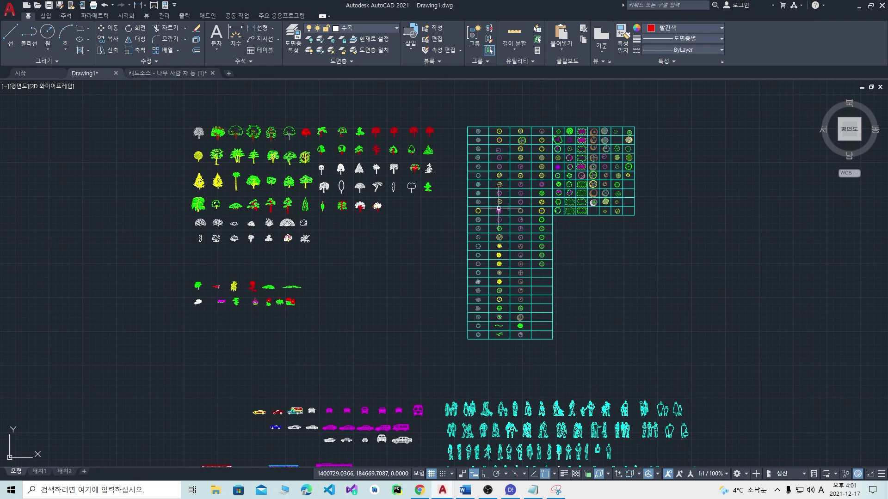
scroll(498, 209, "up", 6)
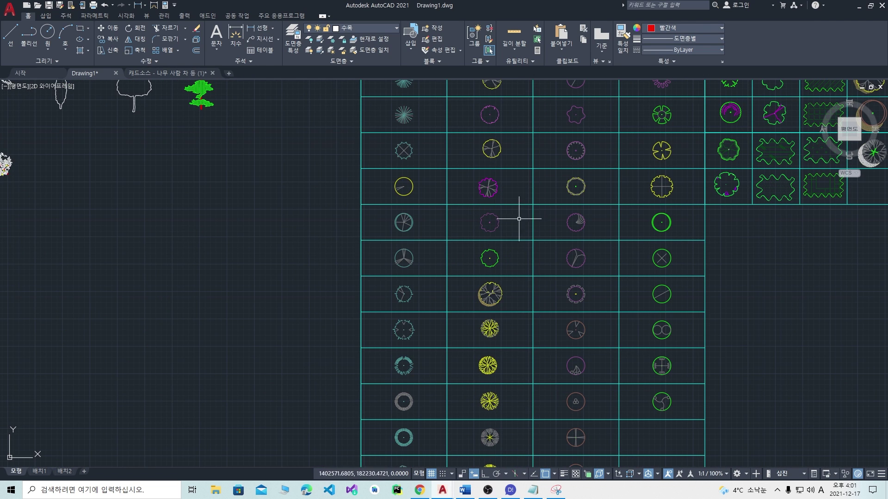
middle_click_drag(513, 181, 504, 274)
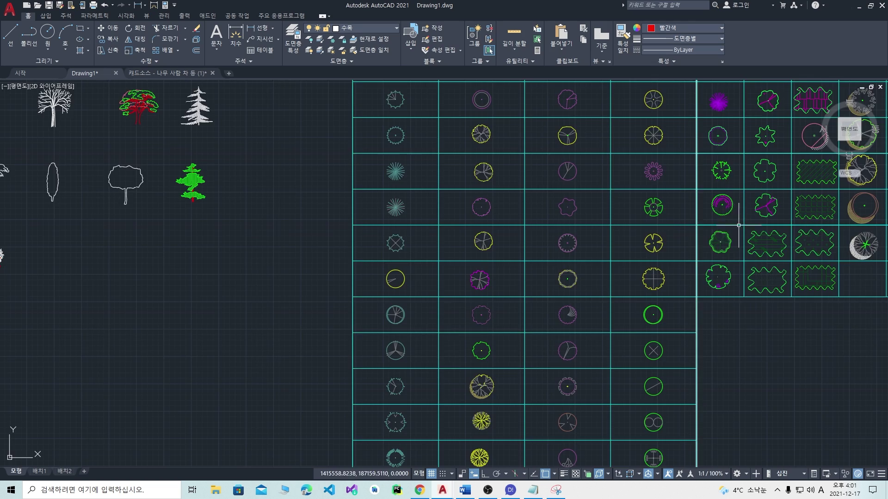
middle_click_drag(672, 235, 555, 238)
mouse_move(461, 239)
middle_mouse_down()
mouse_move(490, 312)
mouse_move(568, 319)
middle_mouse_up()
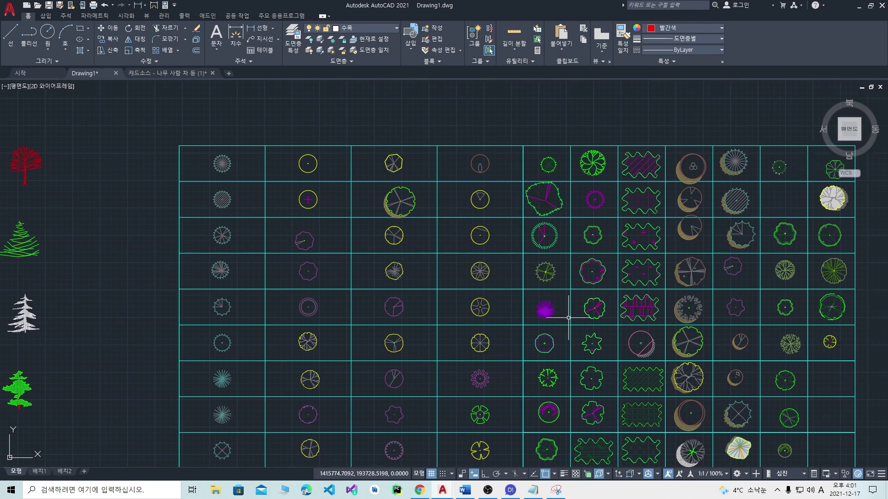
middle_click_drag(605, 209, 599, 239)
scroll(599, 238, "up", 2)
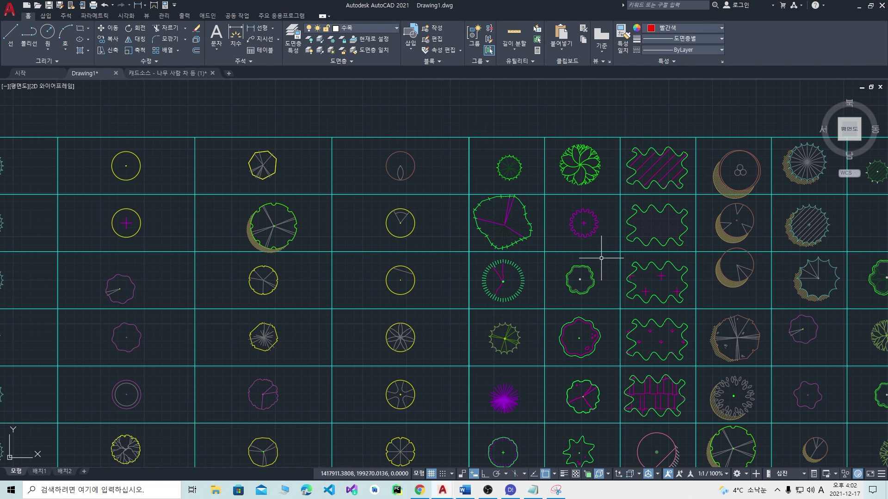
Step: Copy the purple toothed-circle tree symbol from the library table to the empty area east of the aerial image
left_click(576, 223)
type("co")
key("space")
left_click(583, 224)
scroll(541, 291, "down", 8)
middle_click_drag(369, 351, 503, 180)
scroll(428, 258, "down", 4)
middle_click_drag(282, 331, 366, 244)
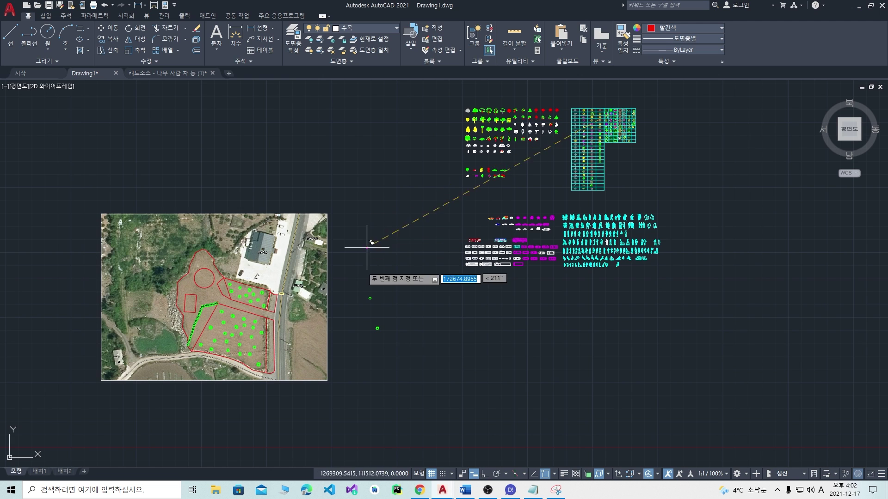
left_click(360, 274)
scroll(363, 279, "up", 6)
key("Escape")
Step: Scale the copied purple tree symbol by a factor of 2 about its centre
scroll(368, 266, "up", 4)
left_click(255, 190)
type("sc")
key("space")
left_click(334, 235)
type("2")
key("Return")
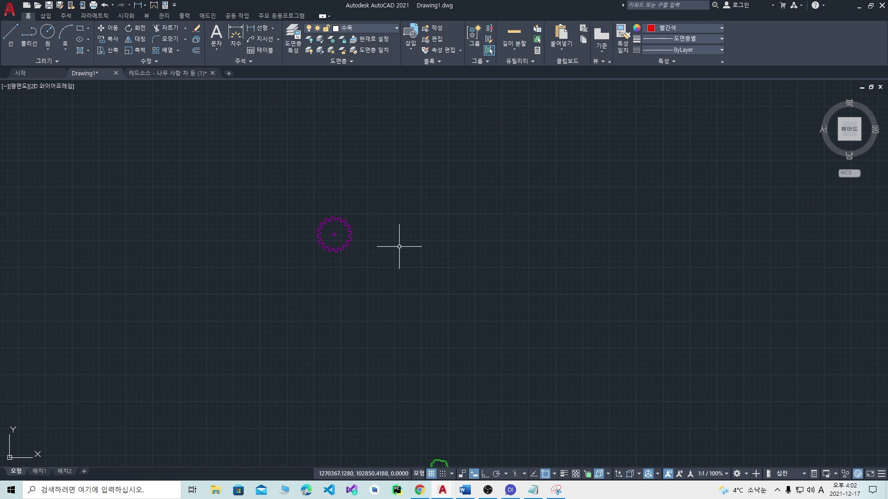
Step: Enlarge the purple tree symbol by a further factor of 2 about its centre
scroll(393, 250, "down", 2)
scroll(396, 250, "down", 2)
middle_click_drag(392, 251, 521, 253)
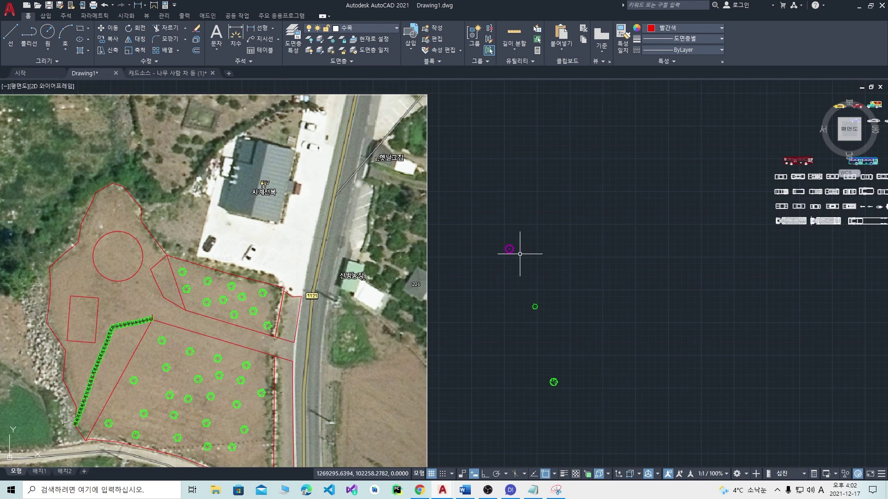
scroll(537, 268, "up", 4)
left_click(477, 231)
left_click(436, 206)
key("space")
left_click(462, 219)
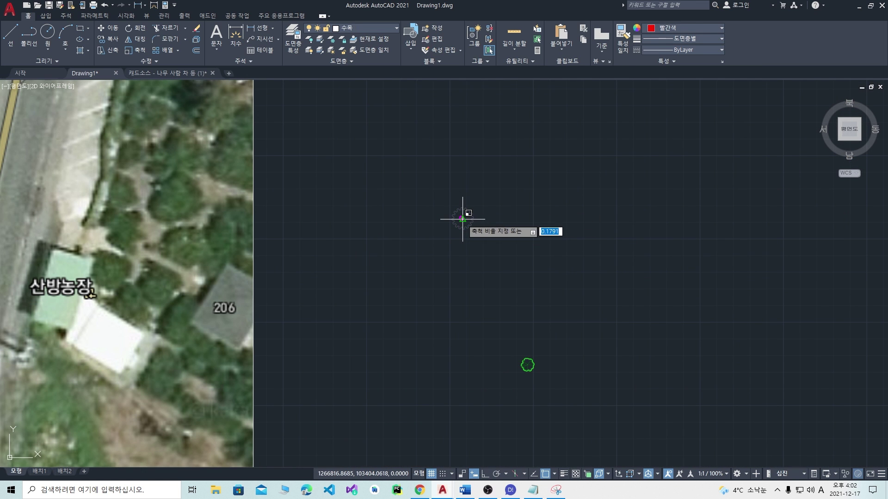
type("2")
key("space")
Step: Define the enlarged purple tree symbol as a block named 매화나무
scroll(489, 233, "down", 3)
left_click(539, 250)
left_click(452, 201)
type("b")
key("space")
type("ao")
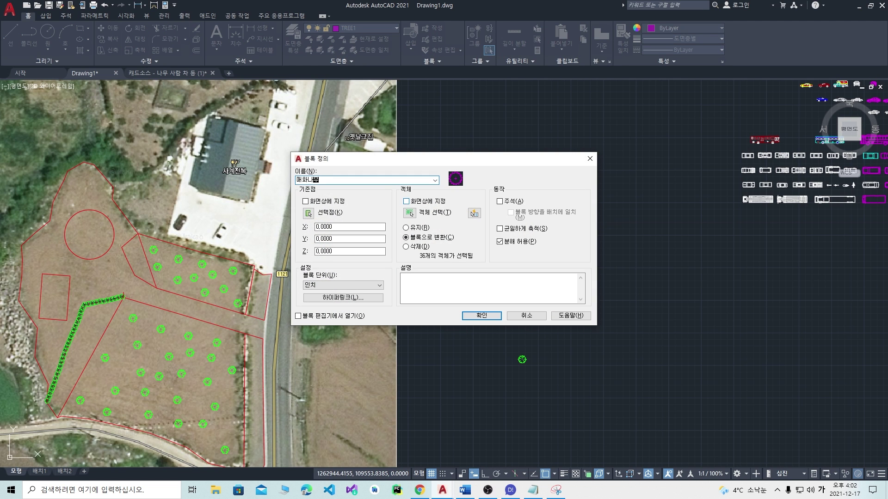
type("ghkskan")
key("Return")
Step: Move the 매화나무 block into the red circle on the aerial image
left_click(503, 237)
left_click(452, 207)
type("ㅡ")
key("space")
type("m")
key("space")
left_click(480, 229)
scroll(103, 232, "up", 4)
left_click(117, 221)
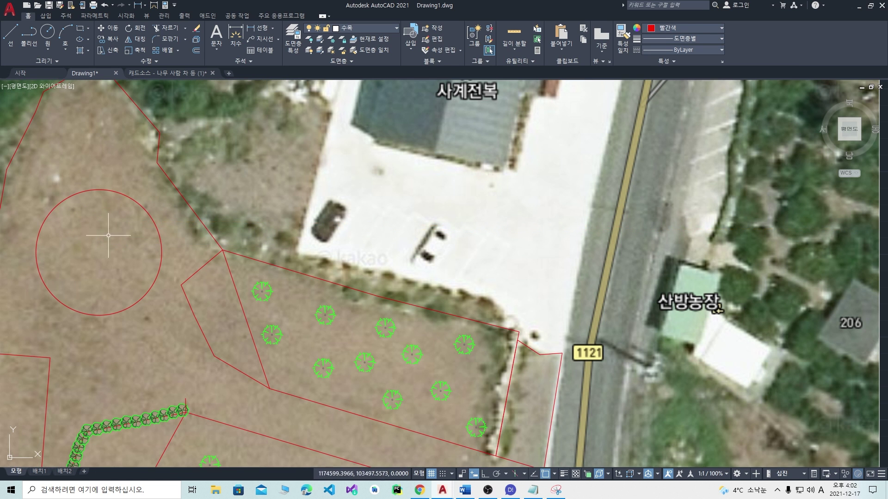
Step: Send the aerial image to the back of the draw order
scroll(132, 260, "down", 4)
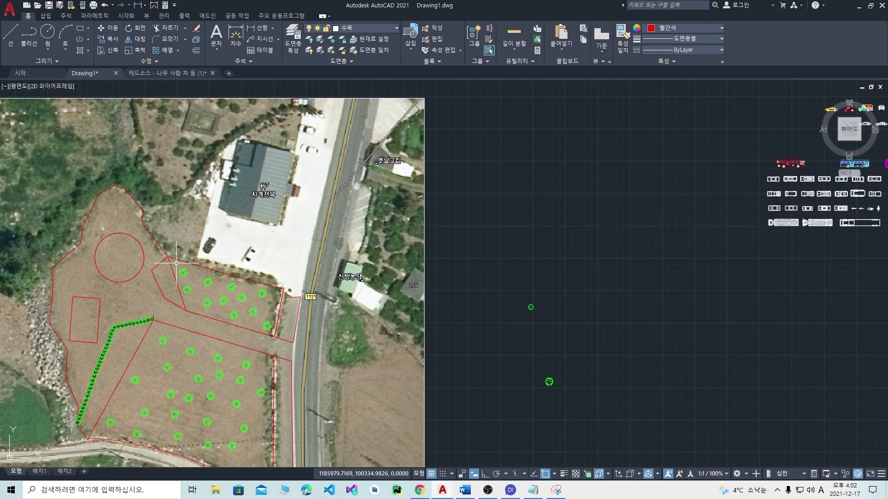
left_click(424, 175)
right_click(357, 162)
mouse_move(418, 270)
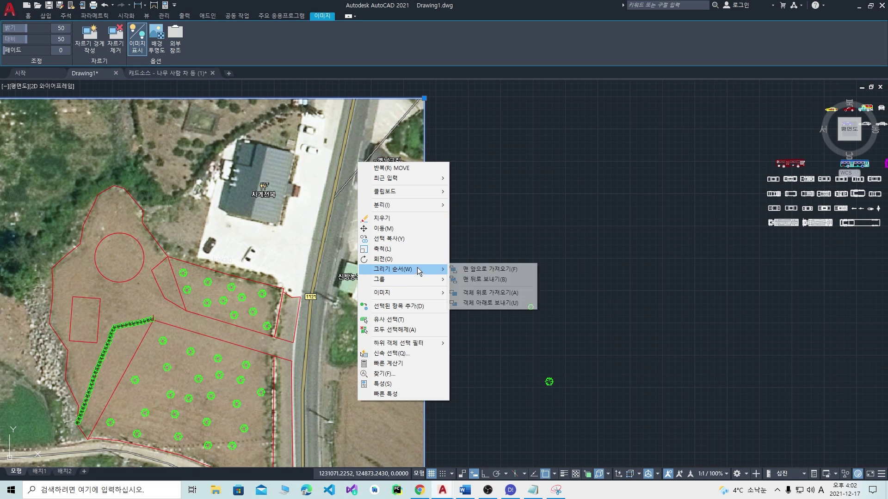
left_click(465, 280)
Step: Bring the 매화나무 block in the red circle to the front of the draw order
left_click(124, 245)
right_click(132, 245)
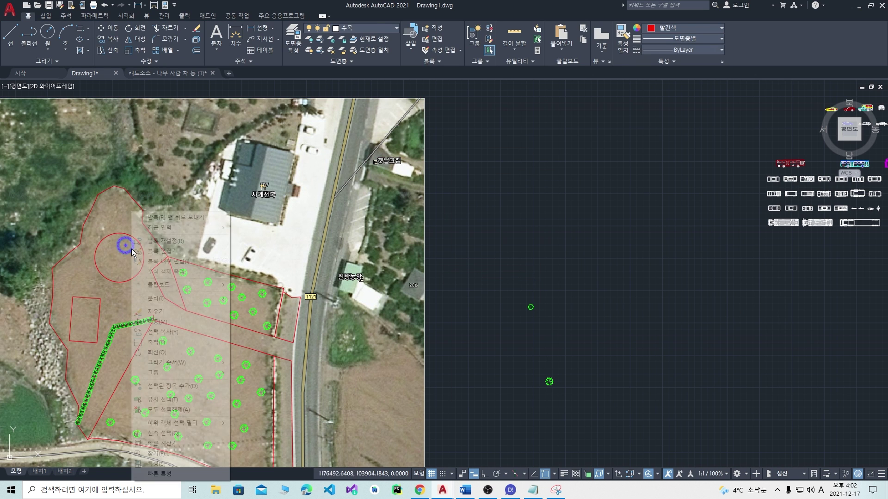
mouse_move(173, 366)
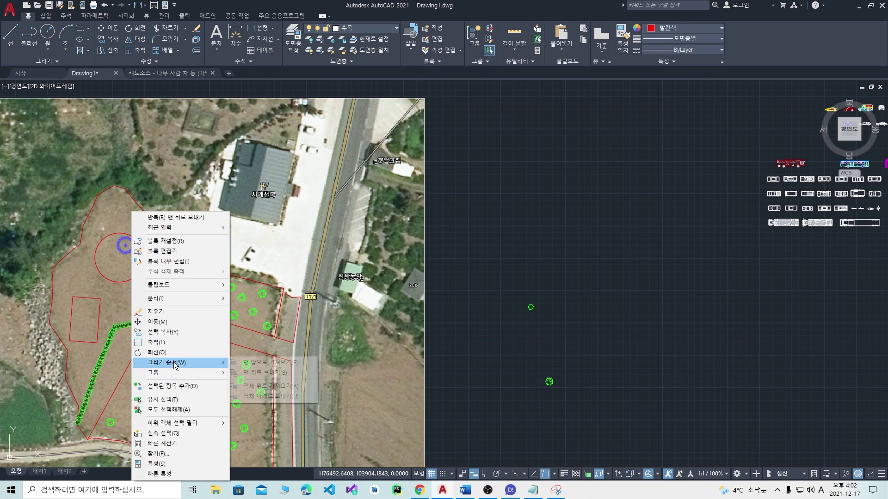
left_click(261, 364)
Step: Copy the 매화나무 block to a second spot lower inside the red circle
scroll(70, 249, "up", 4)
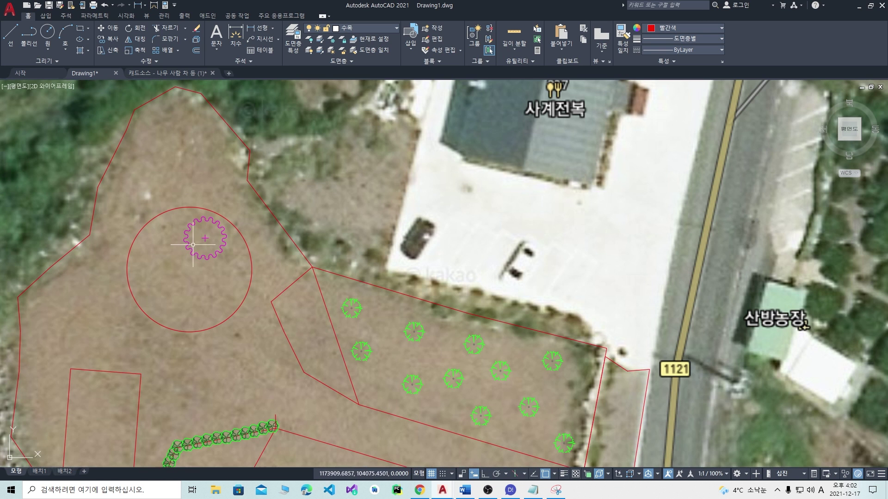
key("Return")
left_click(207, 237)
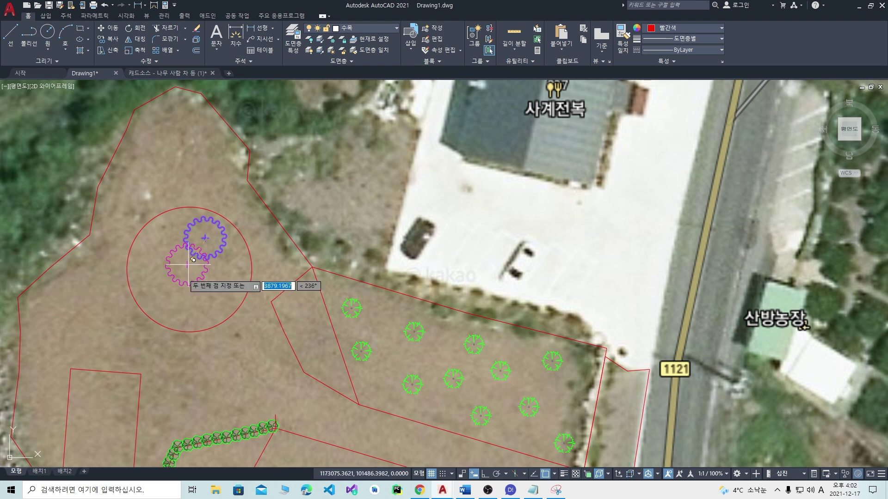
left_click(174, 320)
key("Escape")
Step: Delete the red circle around the two 매화나무 blocks
left_click(233, 313)
key("Delete")
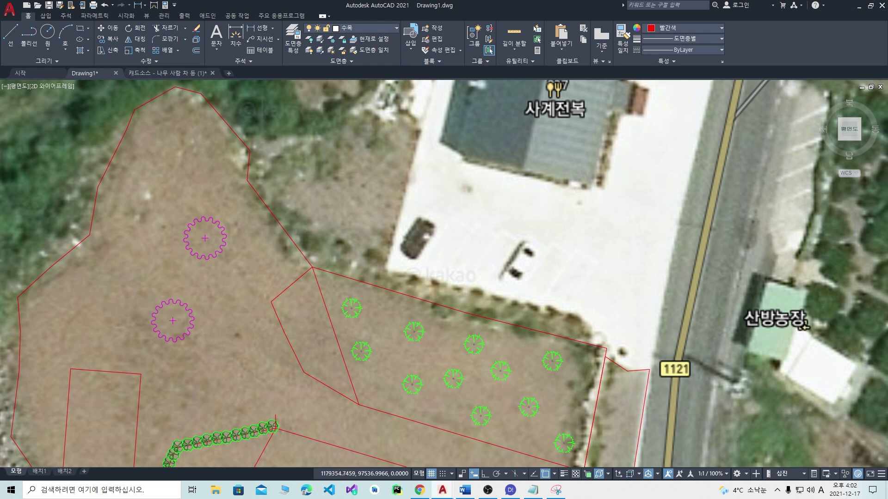
scroll(351, 268, "down", 4)
middle_click_drag(327, 274, 342, 234)
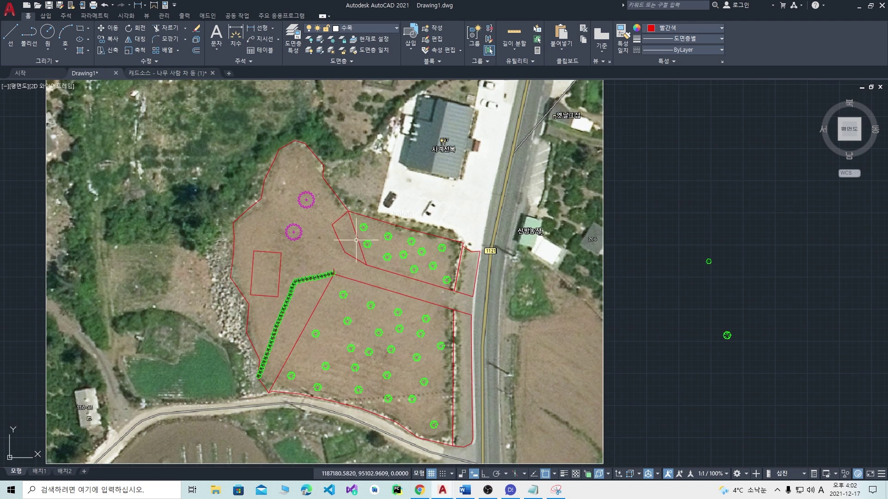
Step: Check the annotated site sketch in 캡처 도구, and move the aerial image about 138,000 units west, clear of the plot linework
left_click(555, 492)
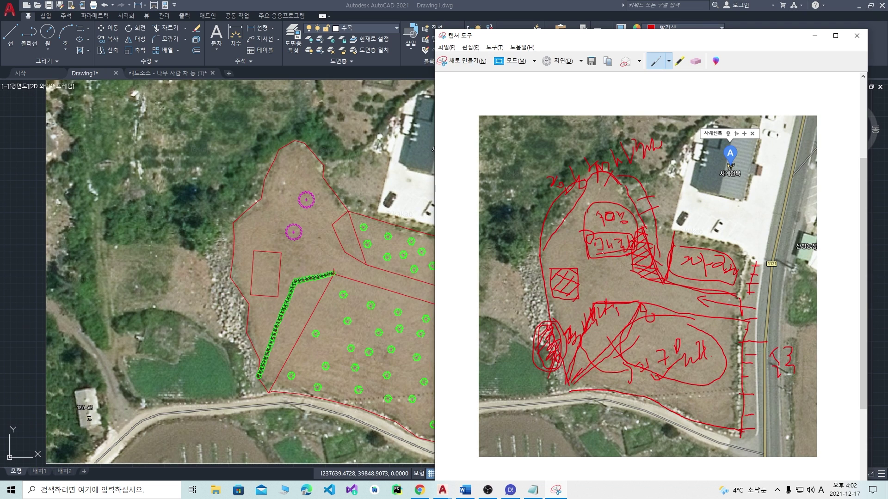
left_click(307, 247)
scroll(555, 240, "down", 2)
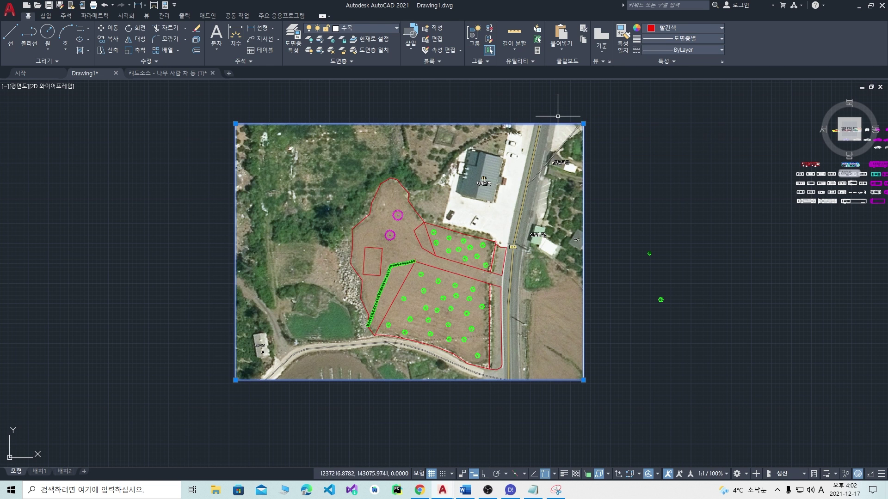
left_click(582, 154)
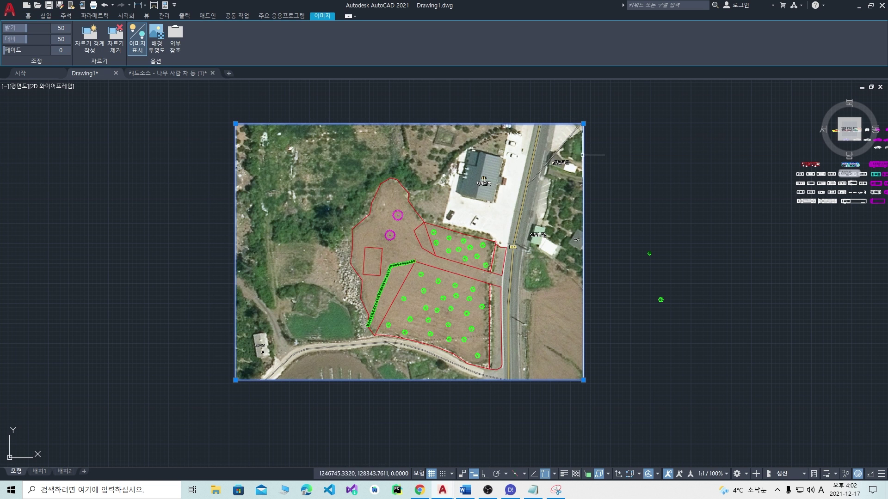
key("Return")
left_click(548, 178)
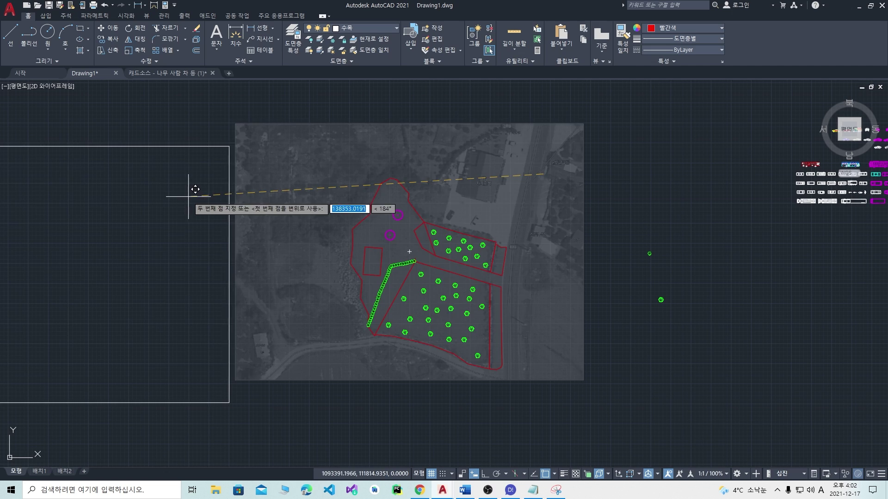
left_click(192, 189)
Step: Examine the hedge row, tree blocks and plot outlines without the aerial image behind them
scroll(359, 275, "up", 1)
scroll(413, 257, "up", 5)
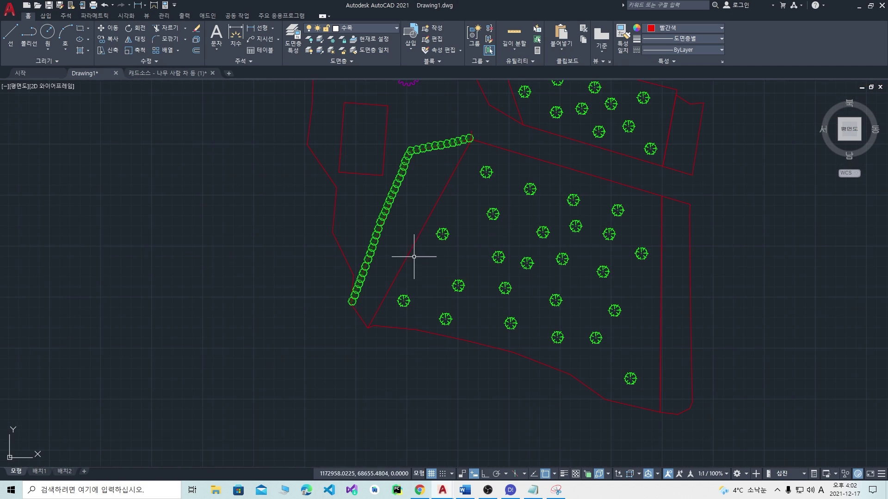
scroll(444, 231, "up", 6)
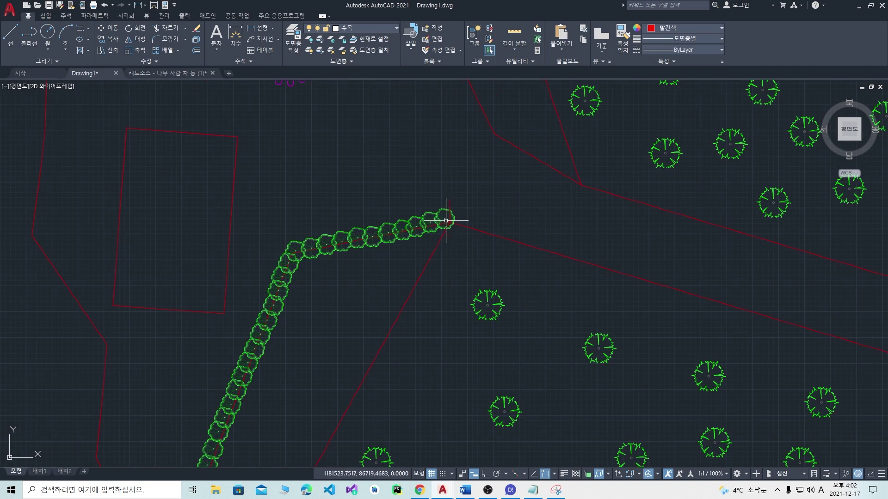
scroll(457, 202, "down", 7)
scroll(470, 204, "up", 1)
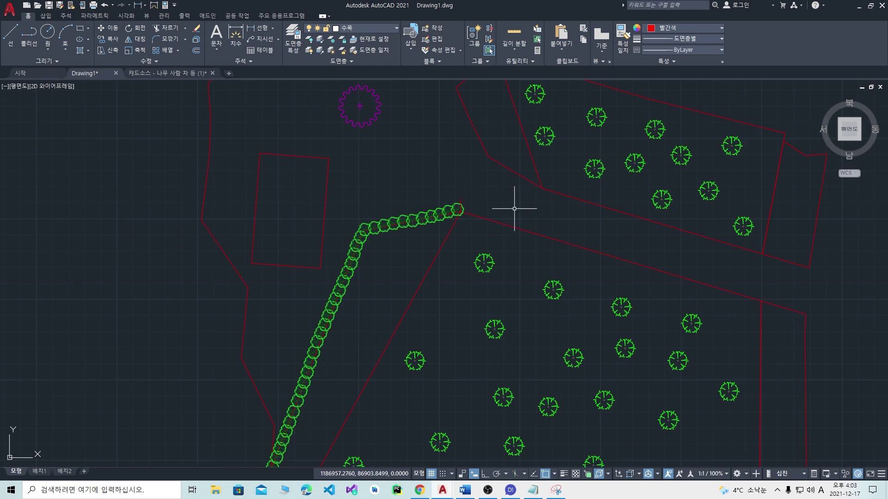
scroll(476, 206, "down", 3)
scroll(481, 206, "up", 3)
scroll(481, 206, "down", 2)
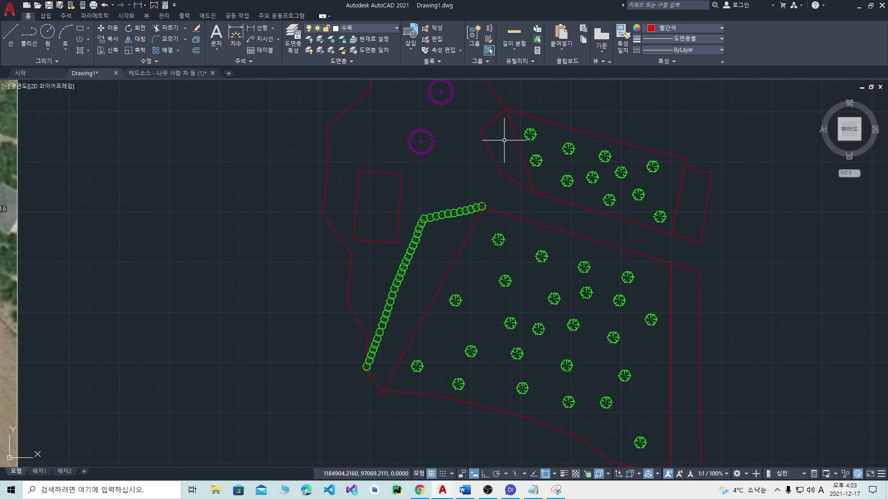
Step: Draw two lines across the small plot from its upper edge's midpoint, one to the lower corner and one to the lower edge's midpoint
scroll(524, 151, "up", 4)
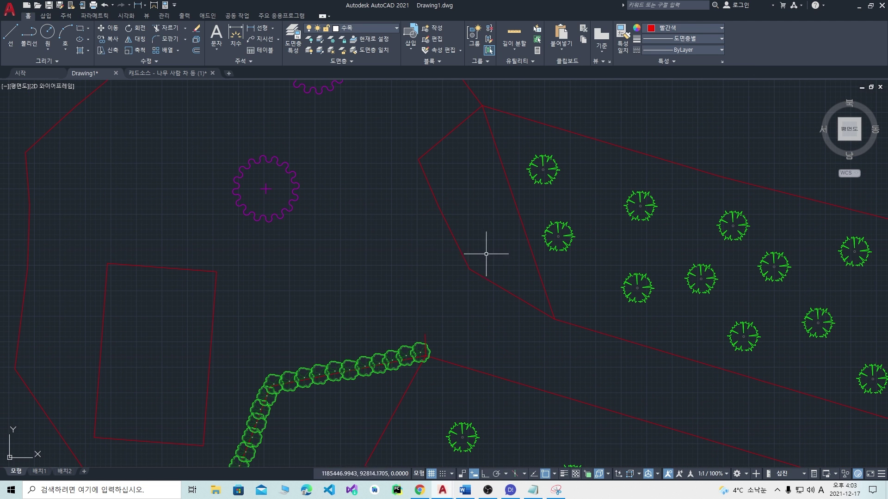
type("l")
key("Return")
left_click(450, 133)
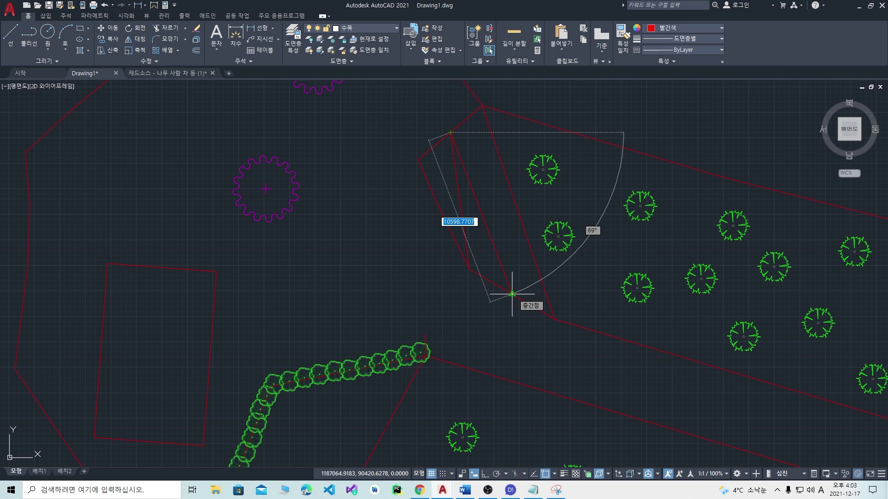
key("Escape")
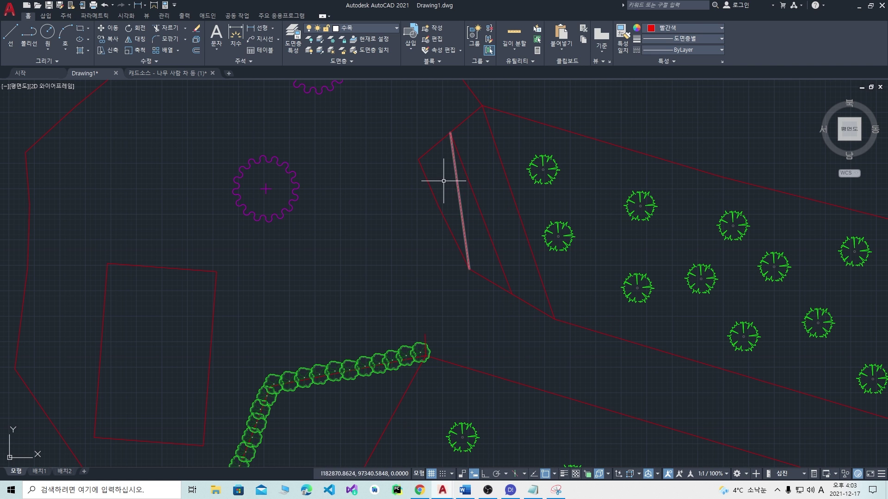
Step: Select the red site boundary, plot outlines and dividing lines, and assign them to layer 도면층3
scroll(449, 214, "down", 5)
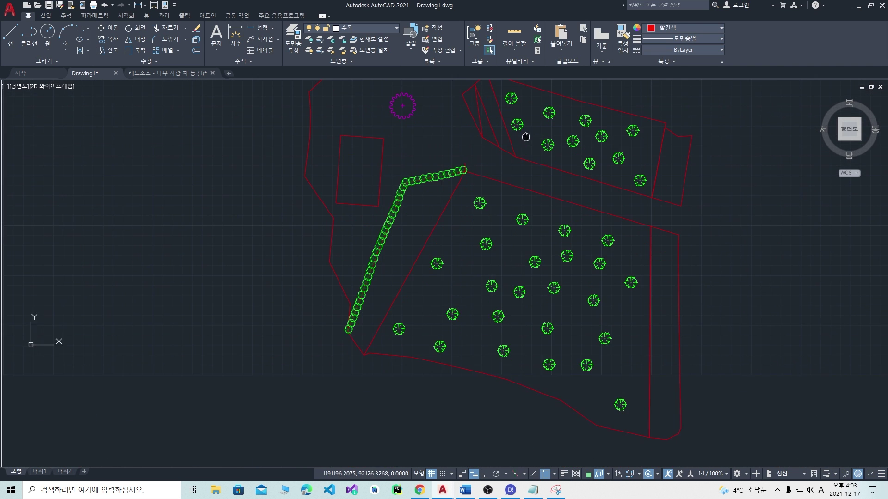
left_click(664, 393)
left_click(618, 294)
scroll(622, 212, "up", 4)
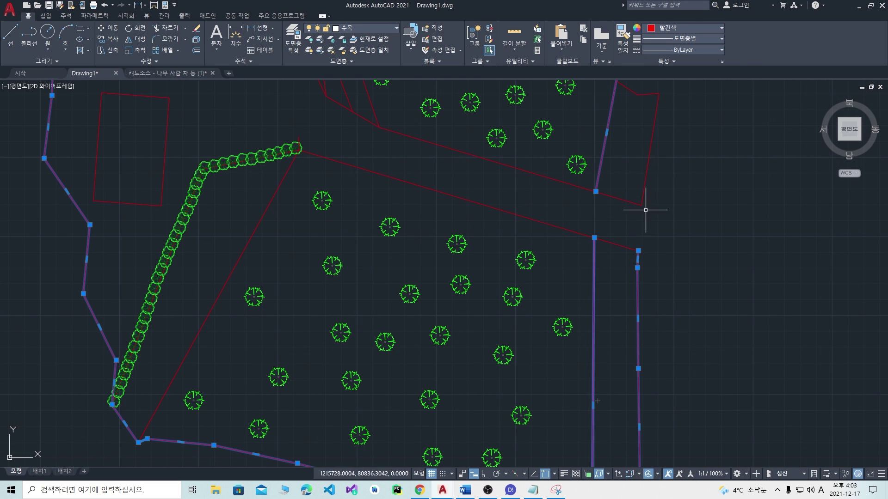
left_click(610, 240)
left_click(262, 209)
left_click(148, 97)
middle_click_drag(259, 127, 294, 329)
left_click(400, 257)
left_click(337, 255)
middle_click_drag(358, 137, 381, 235)
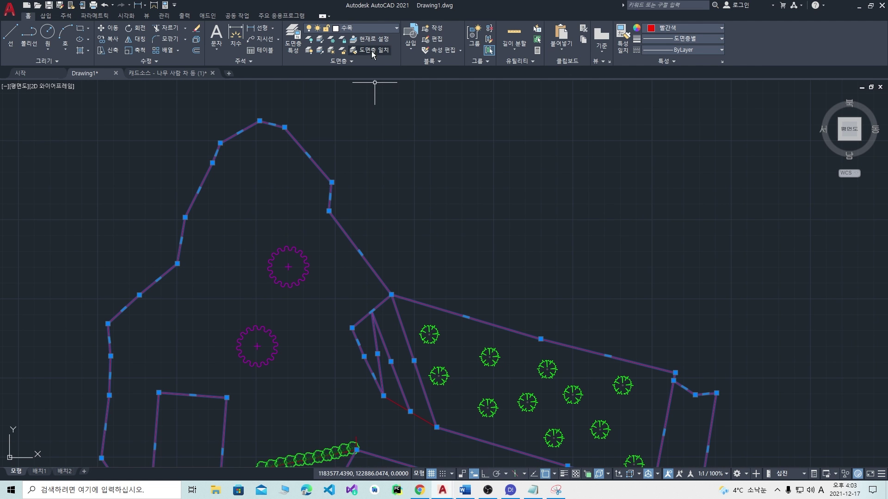
left_click(397, 28)
left_click(398, 27)
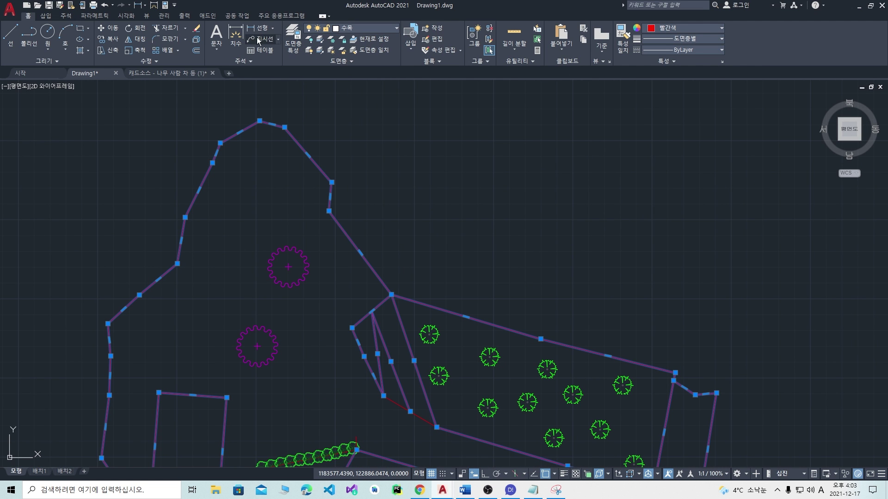
left_click(382, 27)
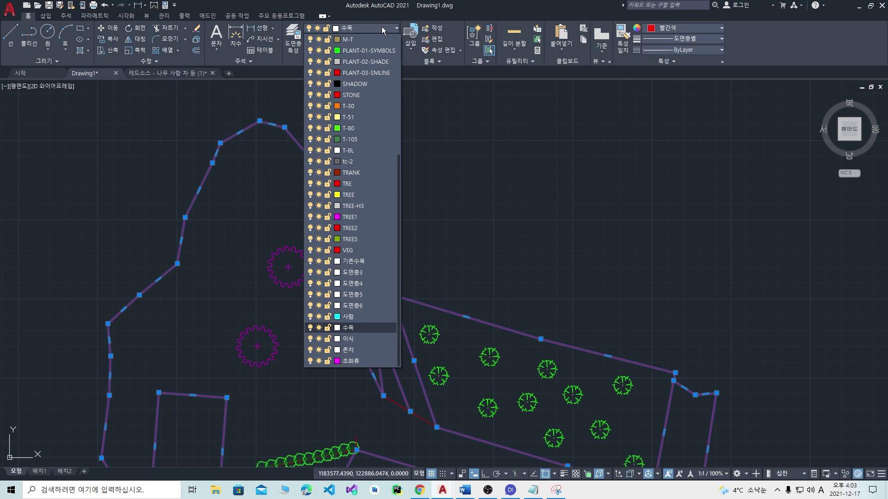
left_click(351, 272)
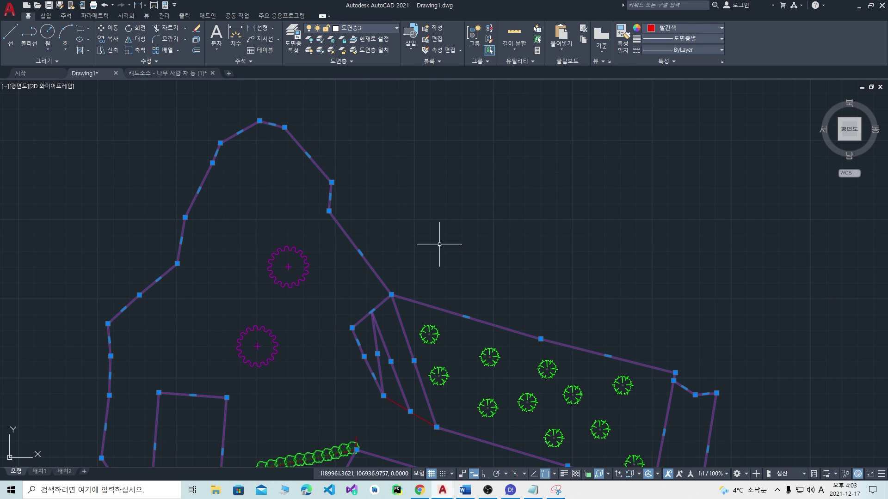
Step: Set the colour of the selected boundary and plot lines to ByLayer
left_click(667, 28)
left_click(661, 38)
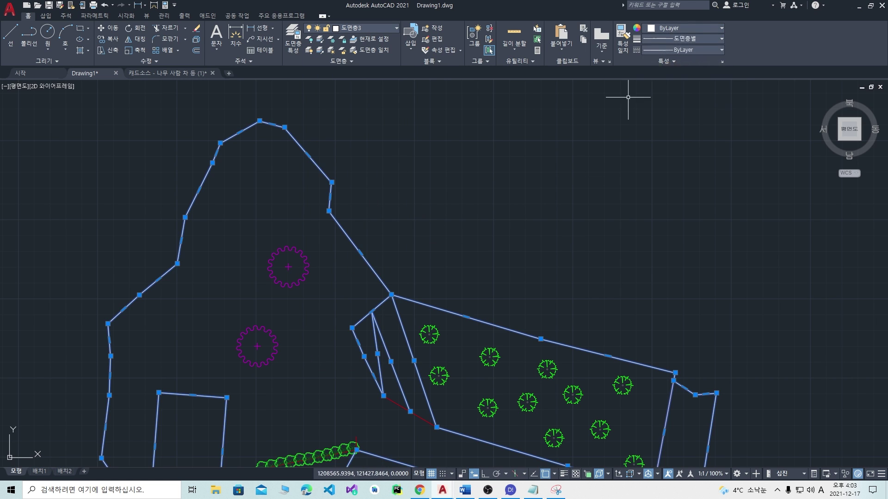
key("Escape")
Step: Set the remaining red lower edge of the small divided plot to the ByLayer colour
left_click_drag(419, 427, 410, 411)
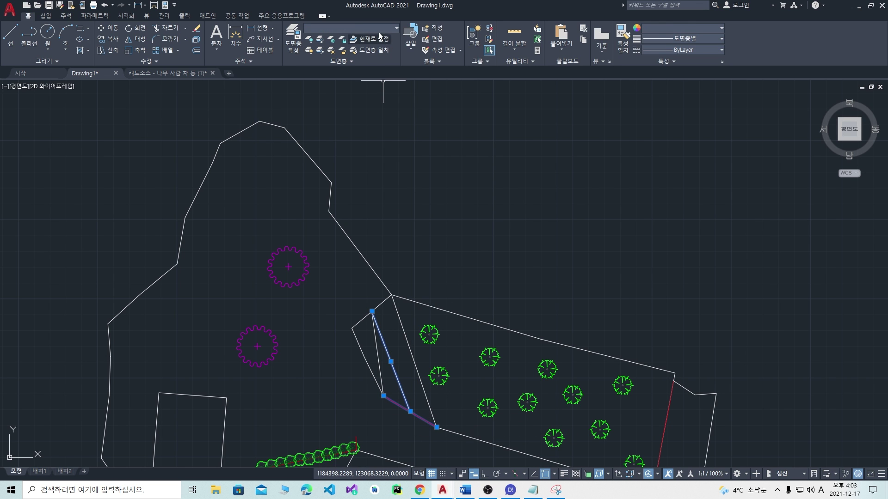
left_click(655, 30)
left_click(664, 40)
scroll(461, 244, "down", 2)
middle_click_drag(410, 261, 438, 155)
key("Escape")
Step: Set the guide line under the hedge's upper stretch to ByLayer colour, and delete the stray vertical line at its end
scroll(418, 259, "up", 8)
left_click(420, 265)
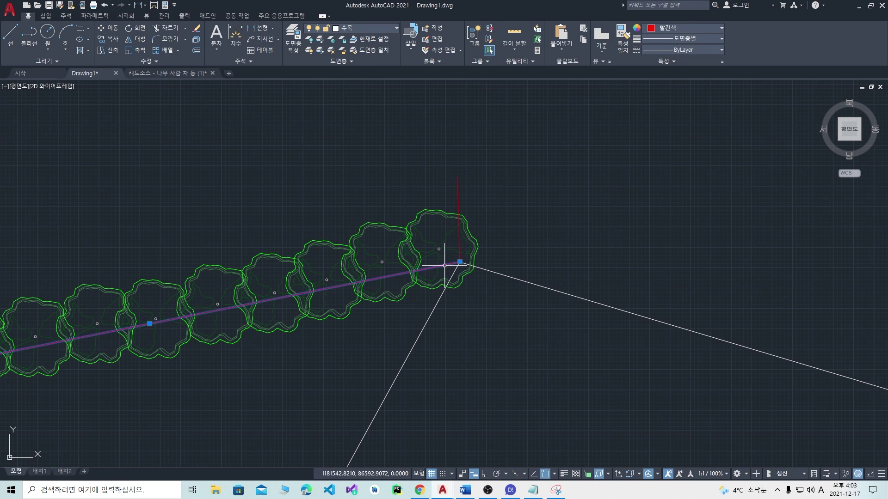
left_click(676, 29)
left_click(667, 38)
key("Escape")
left_click_drag(487, 197, 442, 178)
key("Delete")
Step: Set the red dividing line at the east end of the upper tree plot to the ByLayer colour
scroll(523, 182, "down", 5)
scroll(652, 204, "down", 4)
scroll(595, 240, "up", 3)
left_click(601, 237)
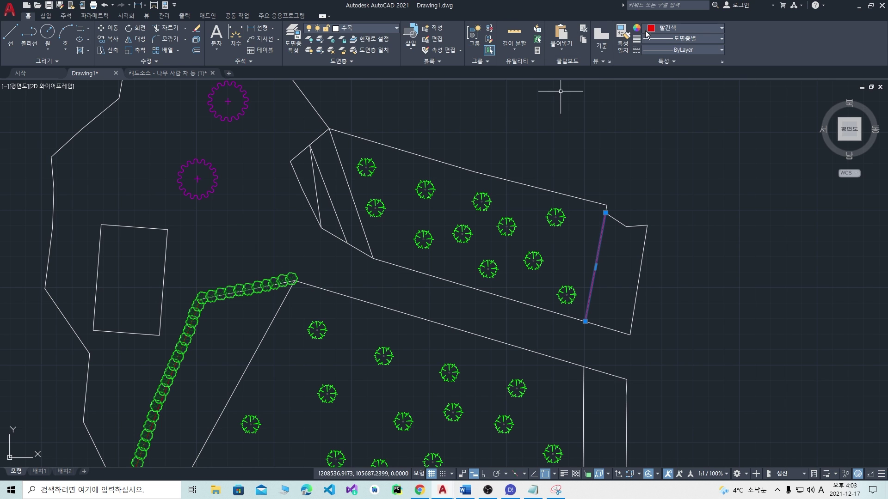
left_click(677, 29)
left_click(666, 38)
key("Escape")
Step: Set the red guide line under the long sloping stretch of the hedge to the ByLayer colour
scroll(442, 307, "down", 3)
mouse_move(442, 307)
middle_mouse_down()
mouse_move(445, 258)
mouse_move(470, 230)
middle_mouse_up()
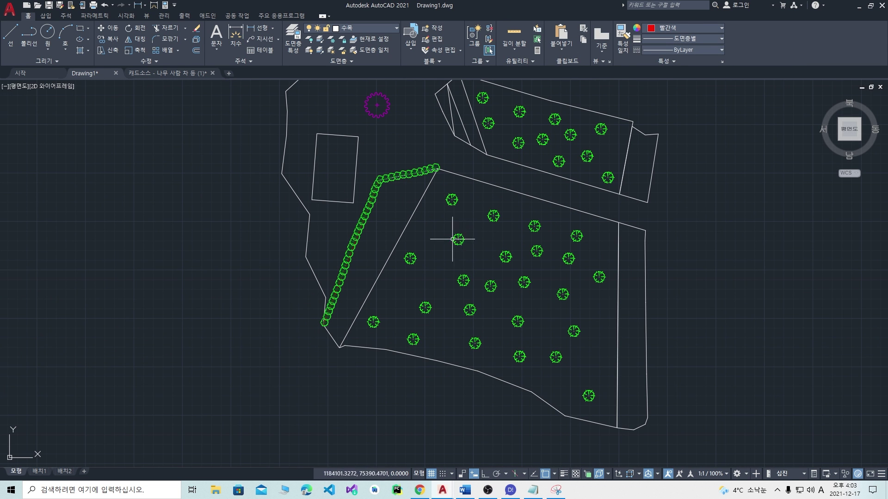
middle_click_drag(423, 225, 431, 265)
scroll(383, 240, "up", 5)
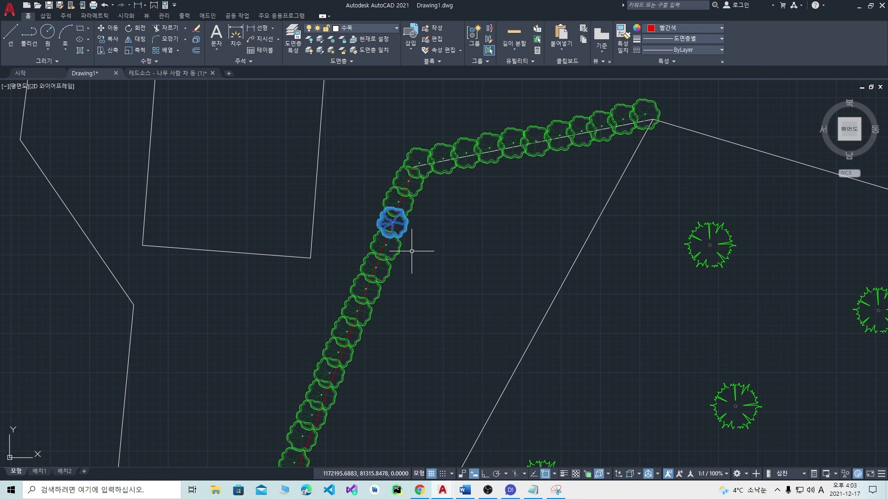
left_click(384, 244)
left_click(666, 28)
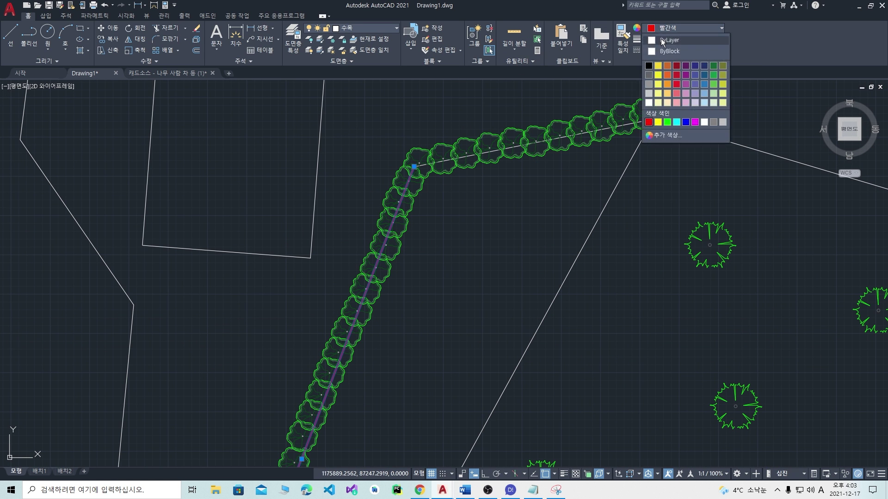
scroll(481, 347, "down", 6)
scroll(480, 184, "up", 4)
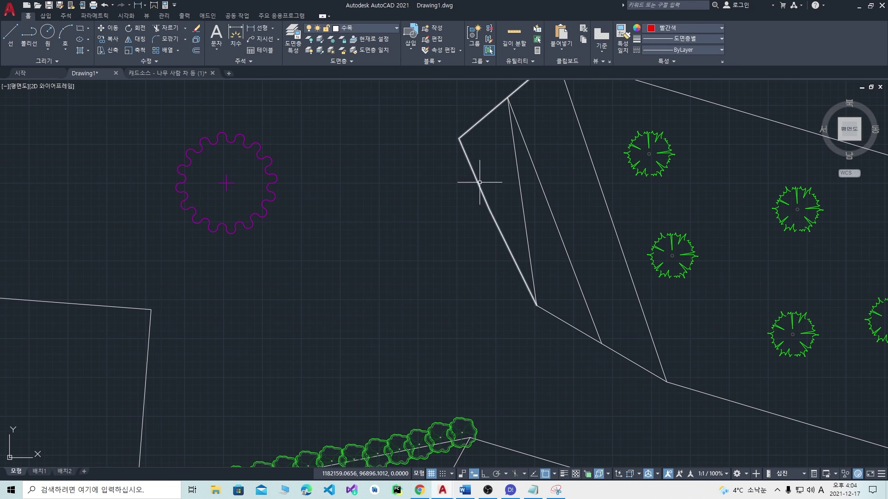
middle_click_drag(496, 192, 476, 228)
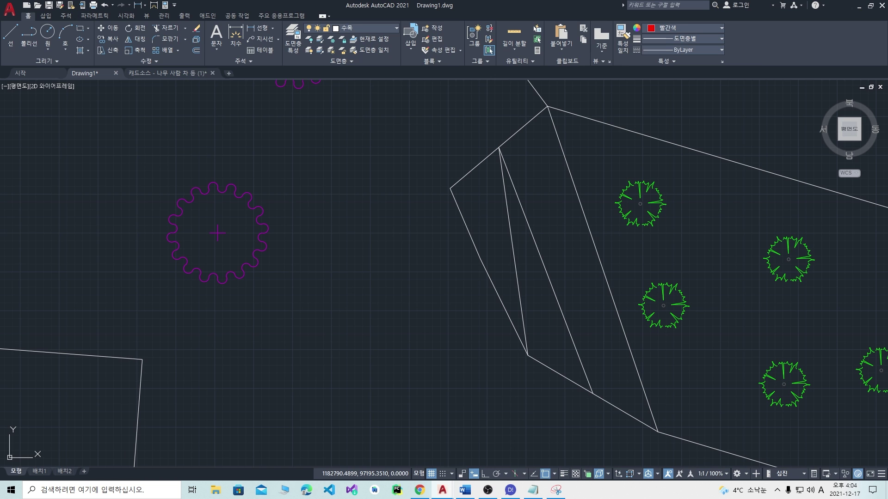
type("h")
key("space")
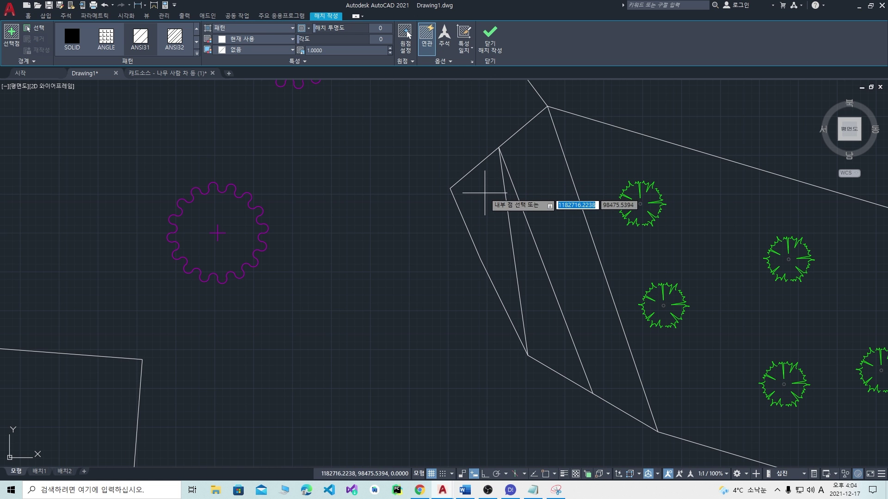
left_click(484, 193)
key("space")
key("Escape")
Step: Hatch the westernmost section of the small divided plot in red, with the hatch scale adjusted automatically
type("h")
key("space")
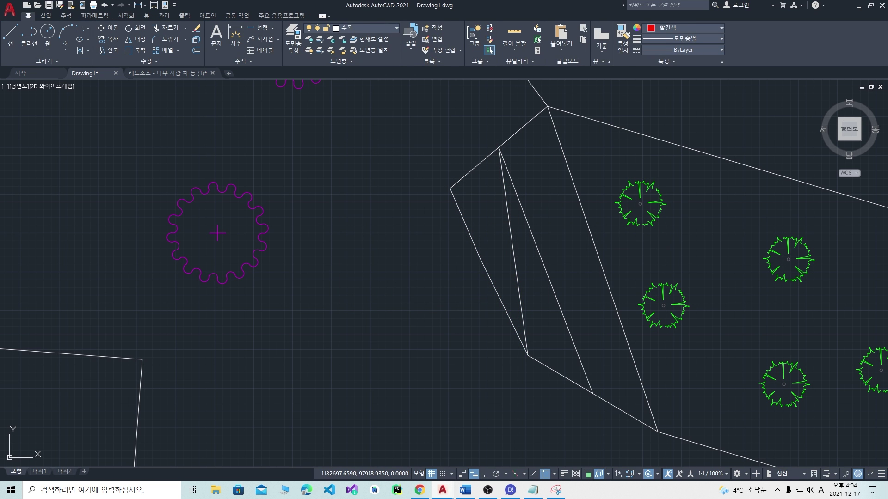
left_click(481, 198)
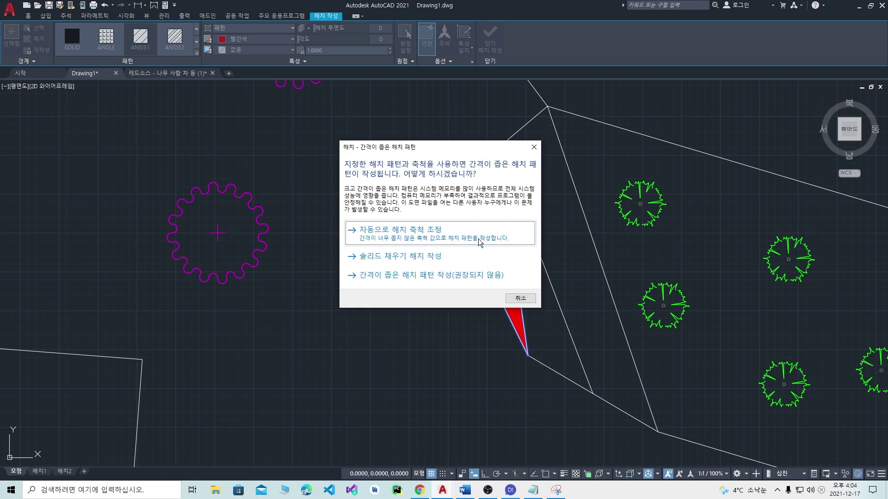
left_click(419, 241)
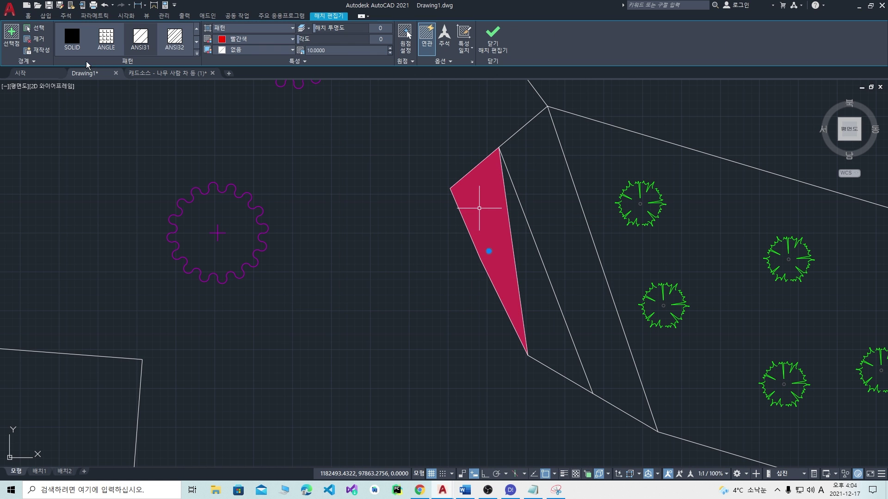
Step: Change the pattern of the red hatch in the westernmost section of the small plot to CROSS
left_click(197, 53)
scroll(169, 121, "down", 2)
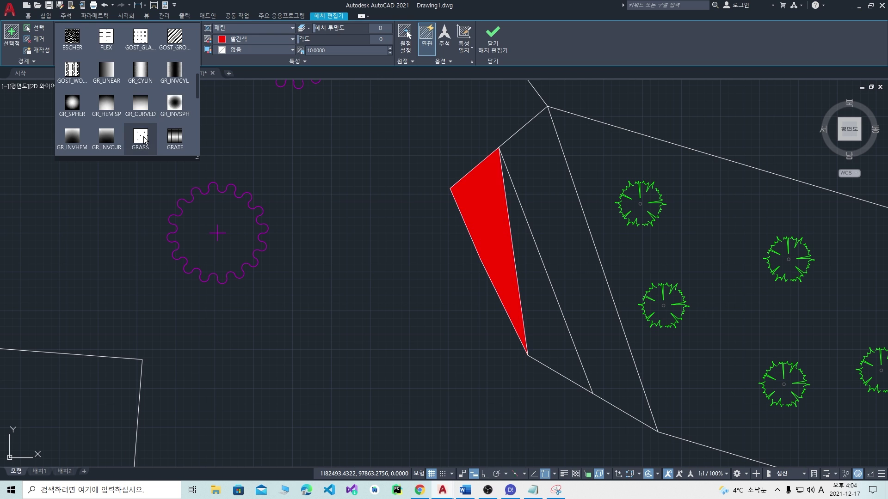
scroll(151, 96, "up", 1)
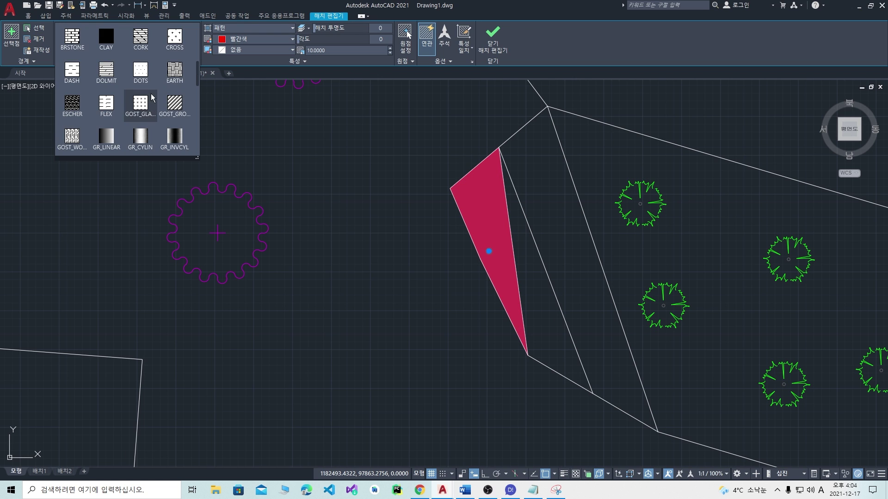
left_click(176, 38)
Step: Set the scale of the westernmost section's red CROSS hatch to 1000 and finish editing it
left_click(337, 49)
type("100")
key("Return")
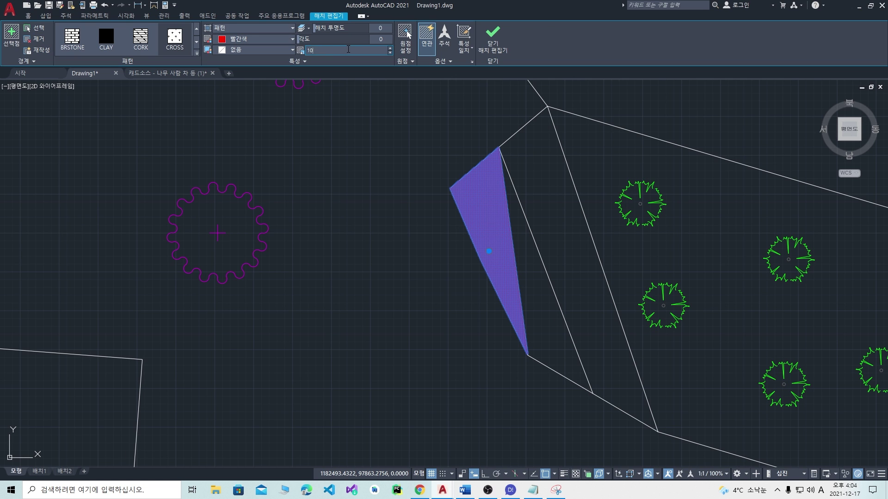
type("00")
key("Return")
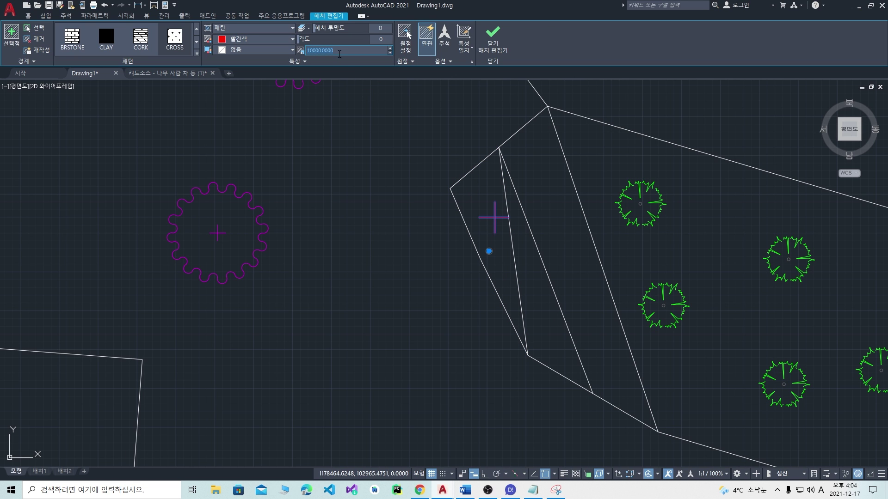
key("Return")
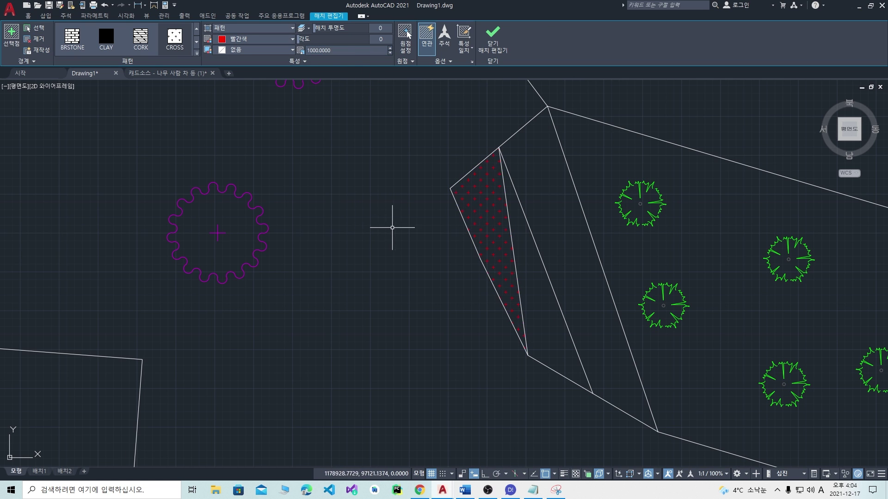
key("Return")
scroll(390, 200, "down", 2)
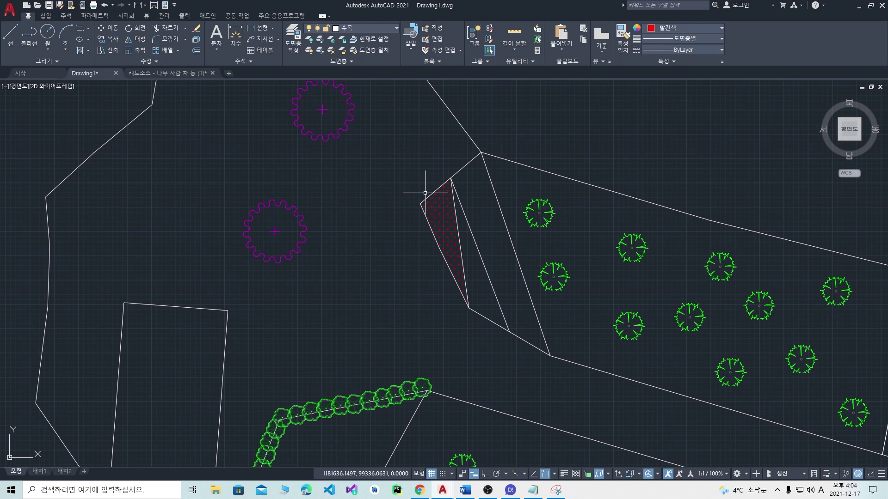
Step: Switch to Chrome, search Naver images for "백일홍혼합" as a planting reference, and return to AutoCAD
left_click(420, 490)
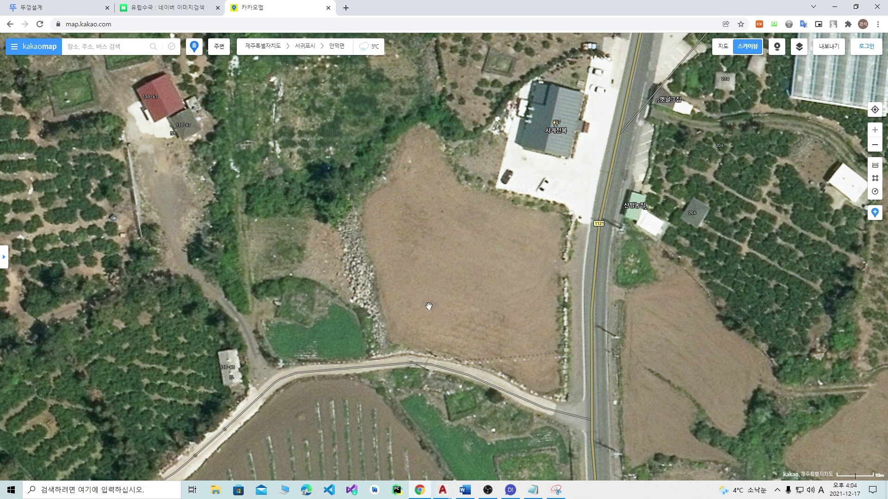
left_click(167, 4)
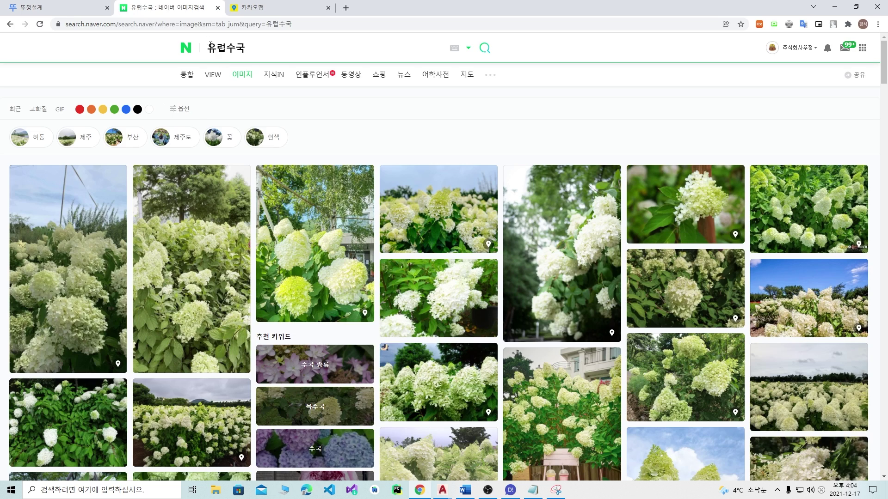
left_click(266, 52)
type("백")
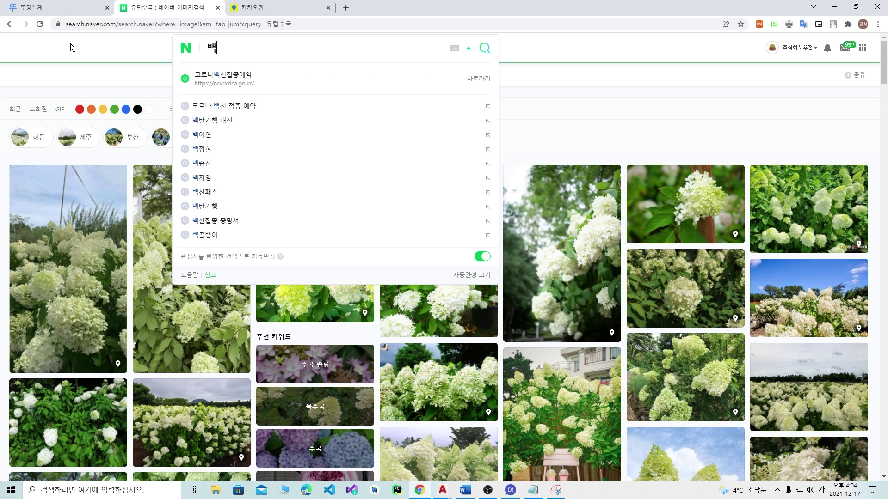
type("일호ㅇ혼합")
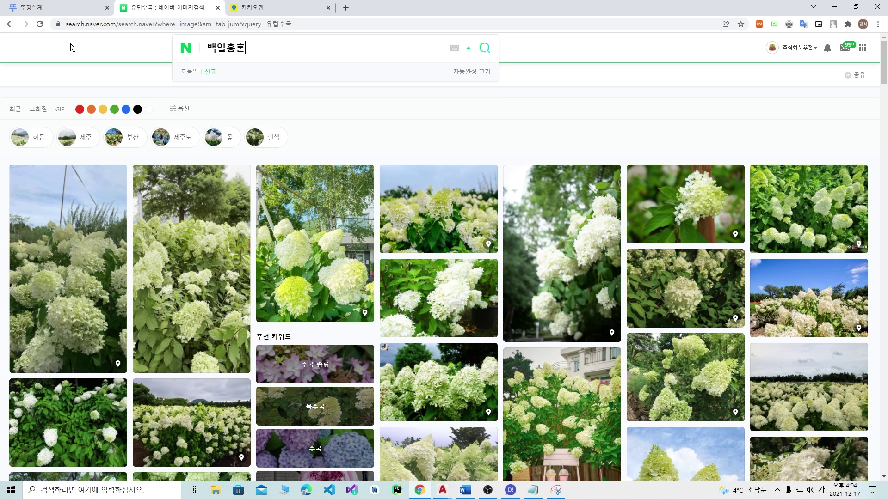
key("Return")
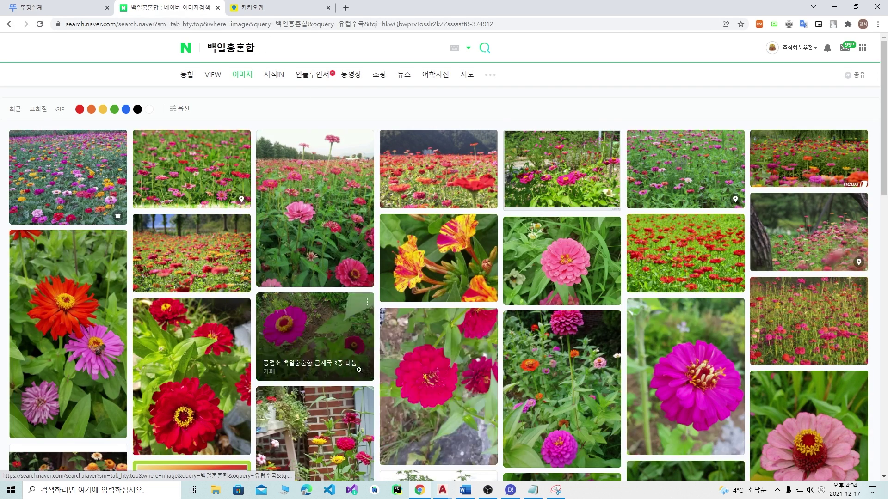
left_click(834, 7)
Step: Hatch the easternmost strip of the small divided plot with the CROSS pattern and select that hatch for editing
scroll(456, 239, "up", 2)
mouse_move(448, 216)
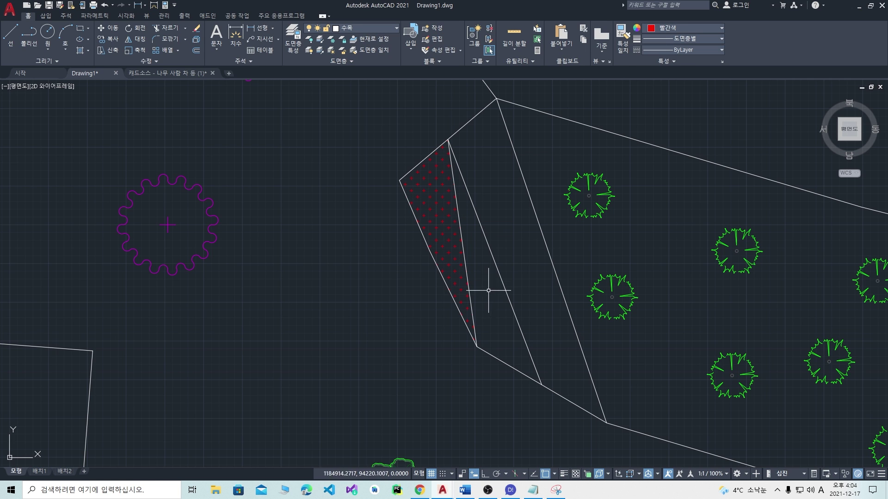
middle_click_drag(518, 276, 500, 299)
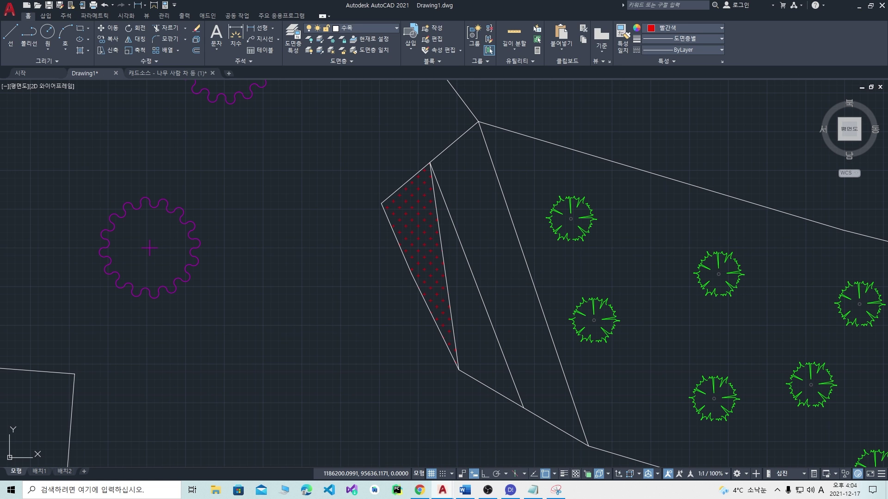
left_click(478, 228)
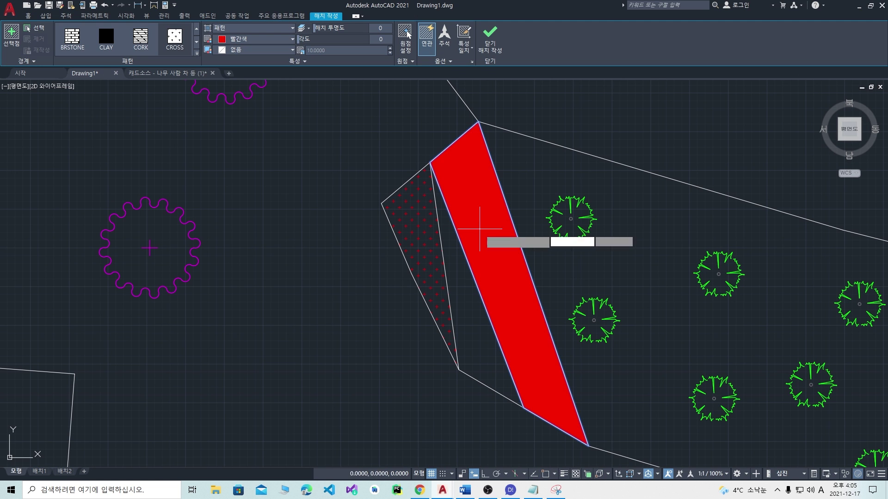
key("Return")
left_click(462, 199)
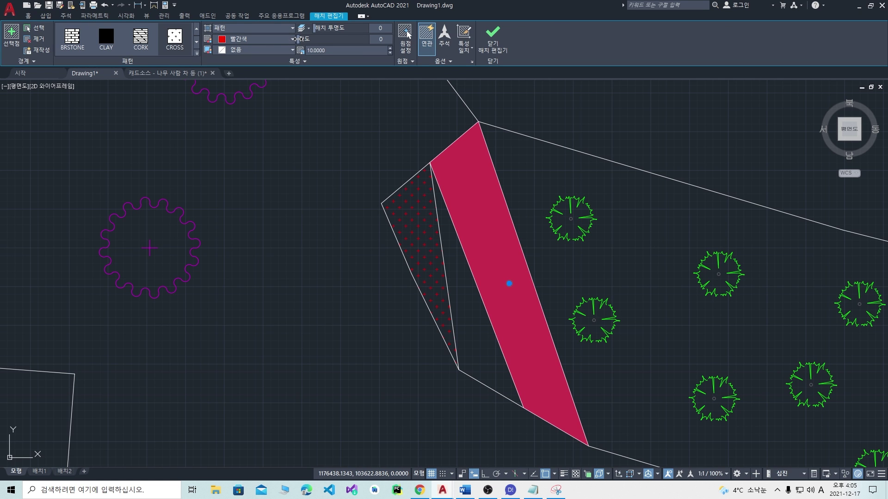
Step: Set the easternmost strip's hatch to the pale yellow colour 229,232,120 with a scale of 1000
left_click(292, 41)
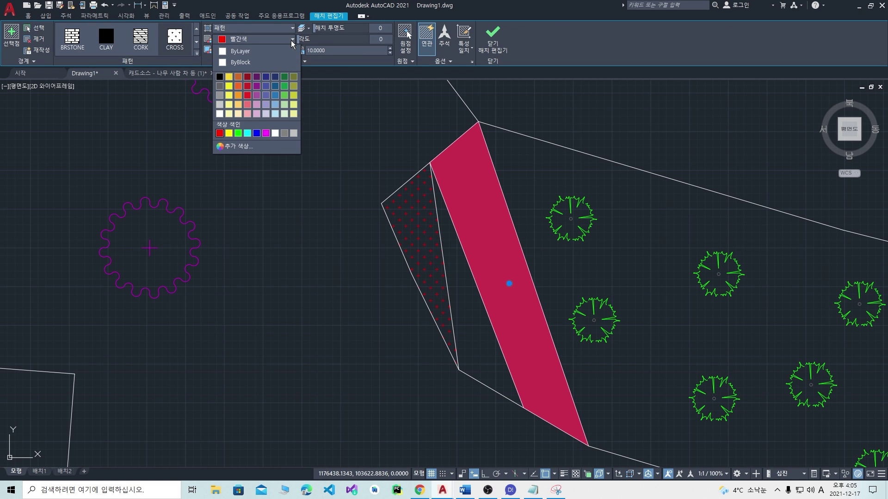
left_click(294, 107)
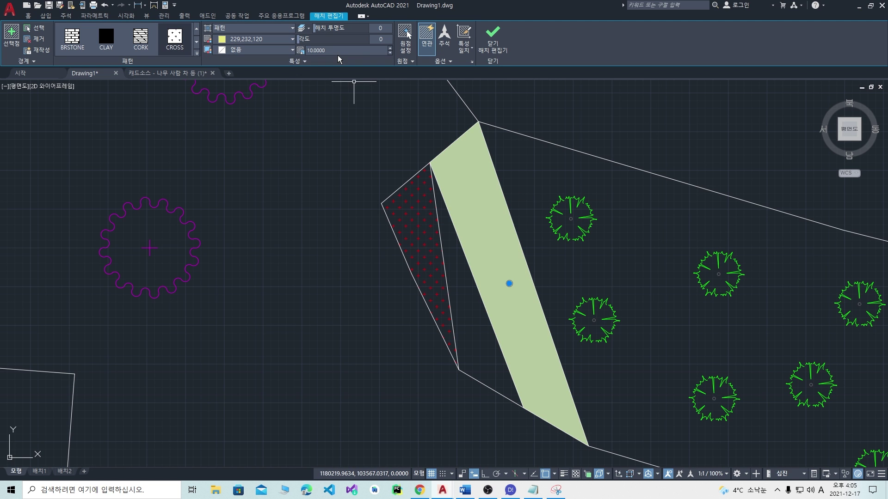
type("10000")
key("Return")
type("1000")
key("Return")
key("Escape")
Step: Hatch the narrow middle section of the small divided plot with the CROSS pattern in magenta
middle_click_drag(326, 350, 333, 308)
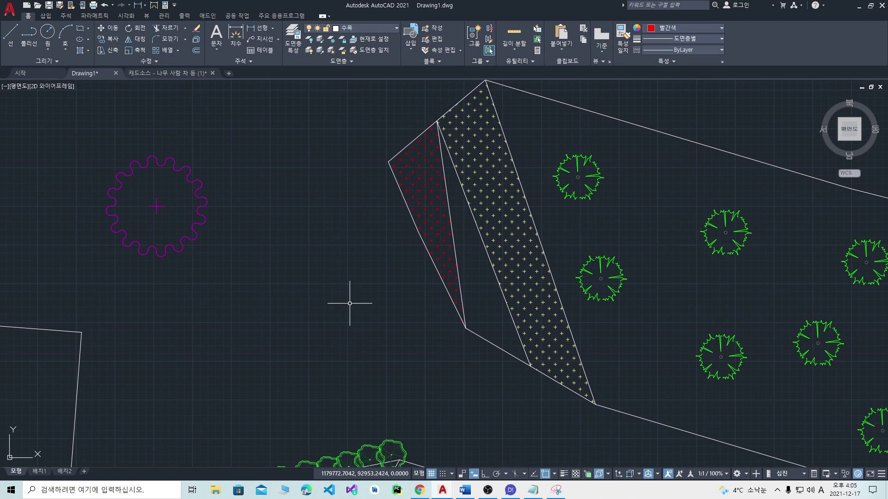
scroll(467, 305, "up", 2)
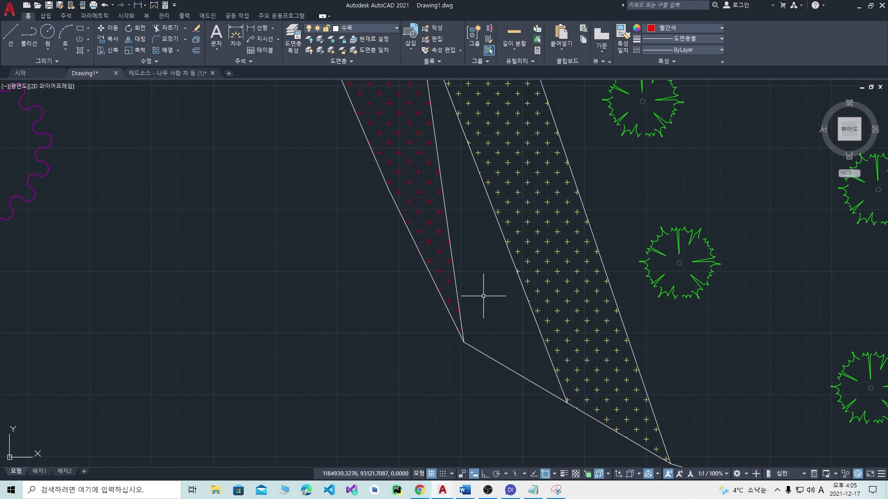
scroll(490, 324, "down", 2)
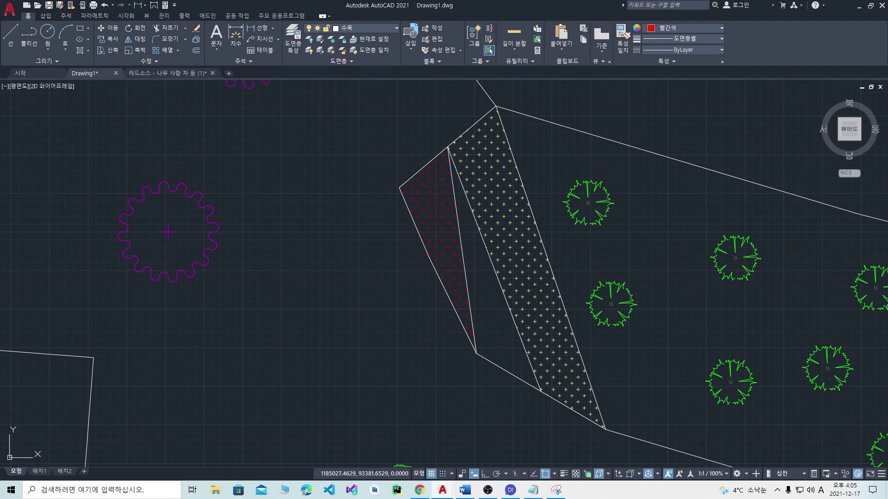
type("h")
key("Return")
left_click(489, 293)
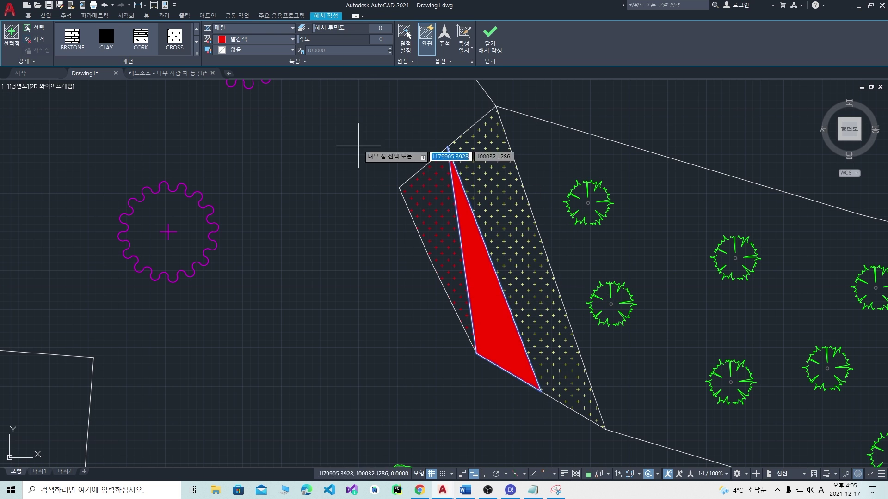
left_click(293, 41)
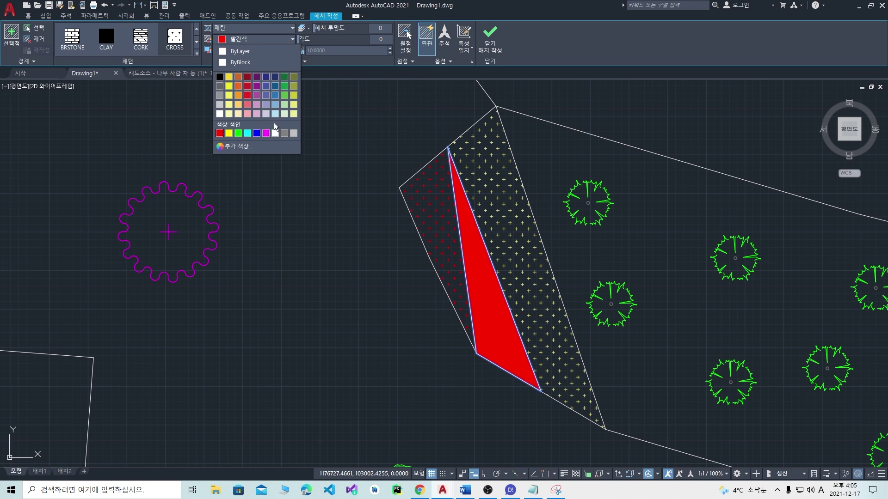
left_click(266, 134)
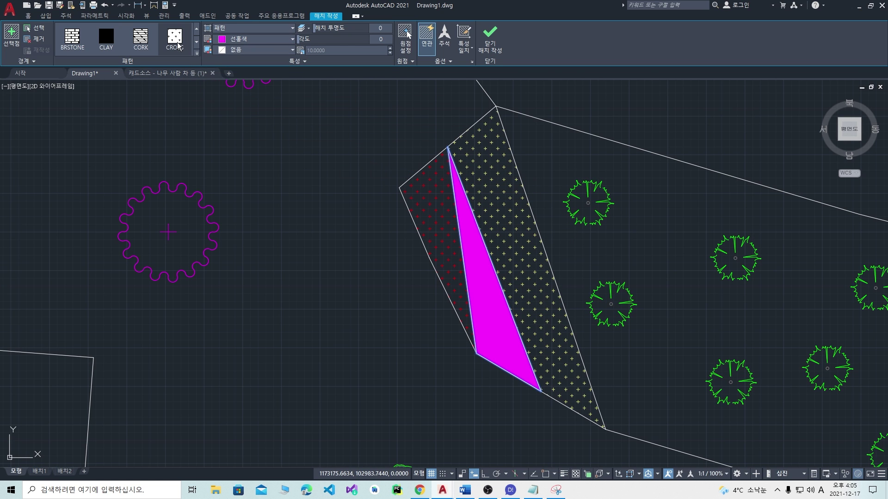
Step: Set the magenta wedge's CROSS hatch scale to 1000 and finish the hatch
left_click(330, 51)
type("1")
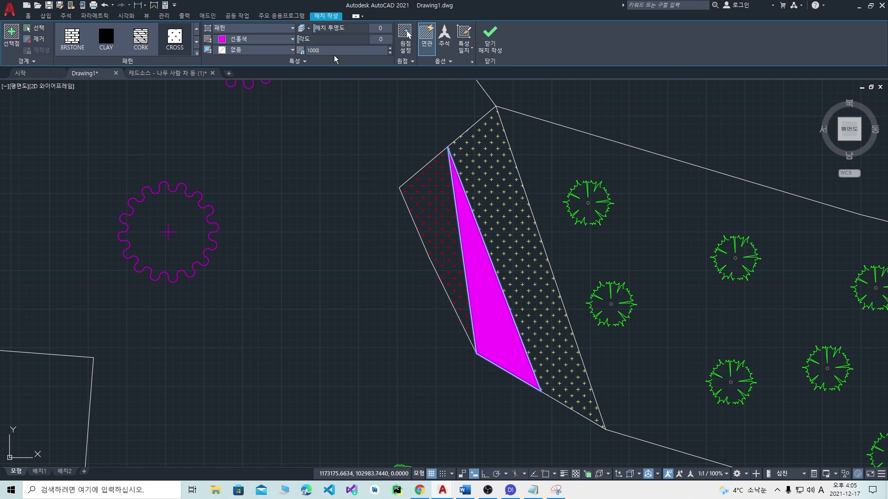
key("Return")
key("Return")
scroll(395, 368, "down", 2)
middle_click_drag(396, 368, 390, 298)
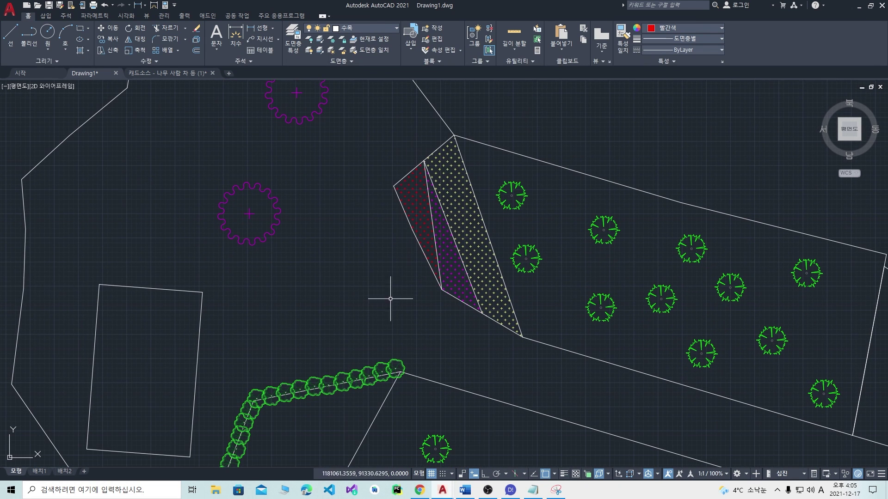
Step: Check the annotated site photo and search Naver images in Chrome for 핑크뮬리
left_click(566, 491)
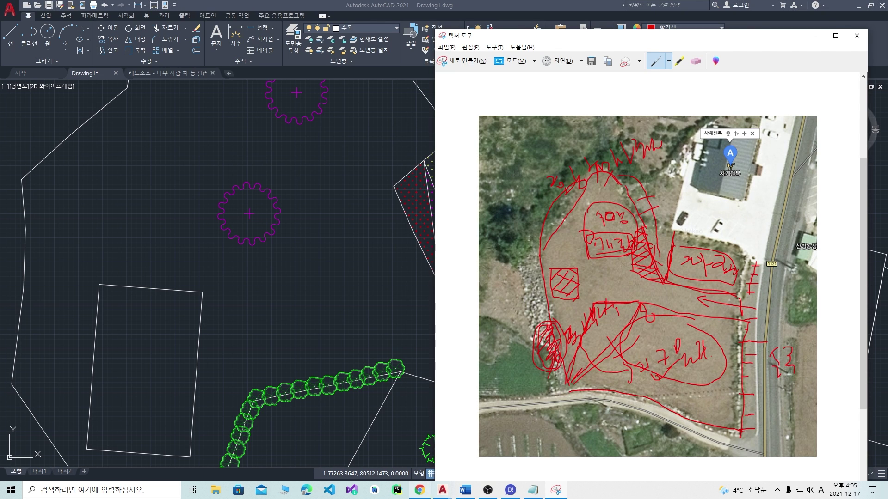
left_click(419, 490)
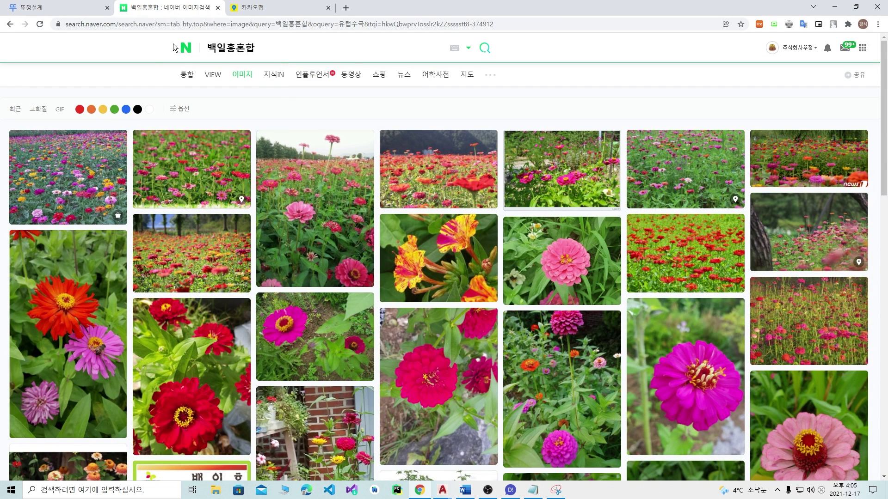
left_click_drag(266, 50, 144, 37)
type("핑크뮬")
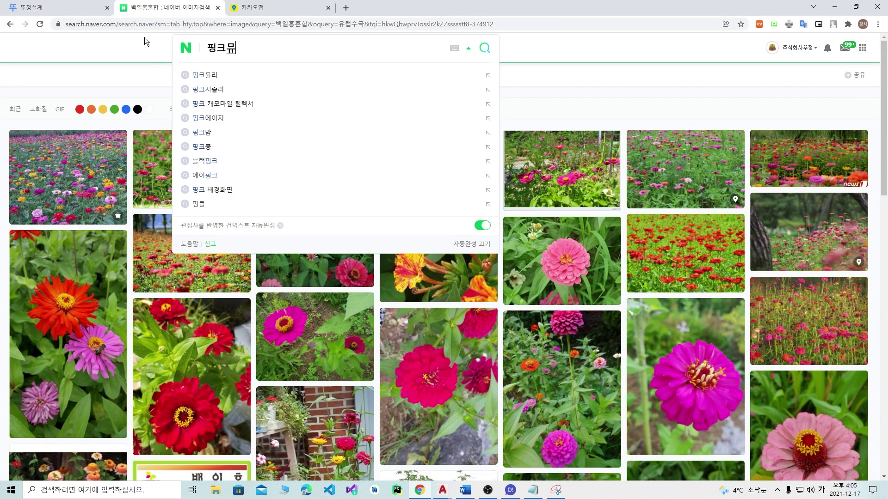
key("Down")
key("Return")
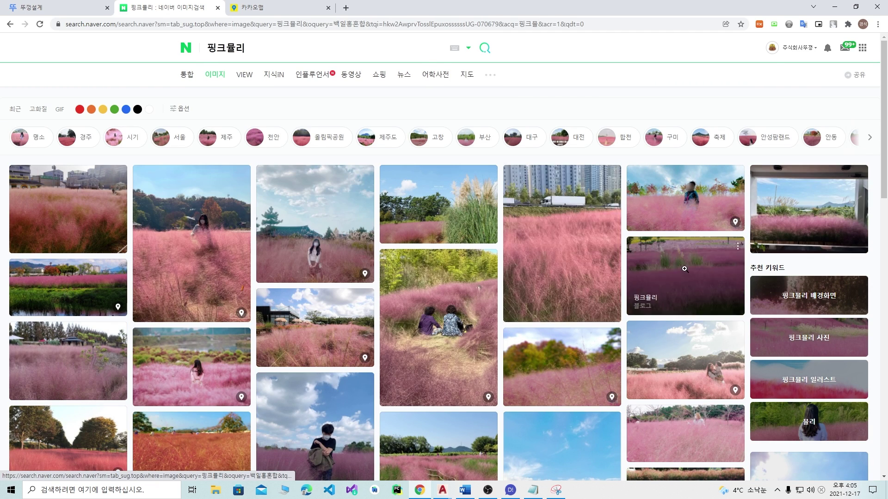
left_click(834, 6)
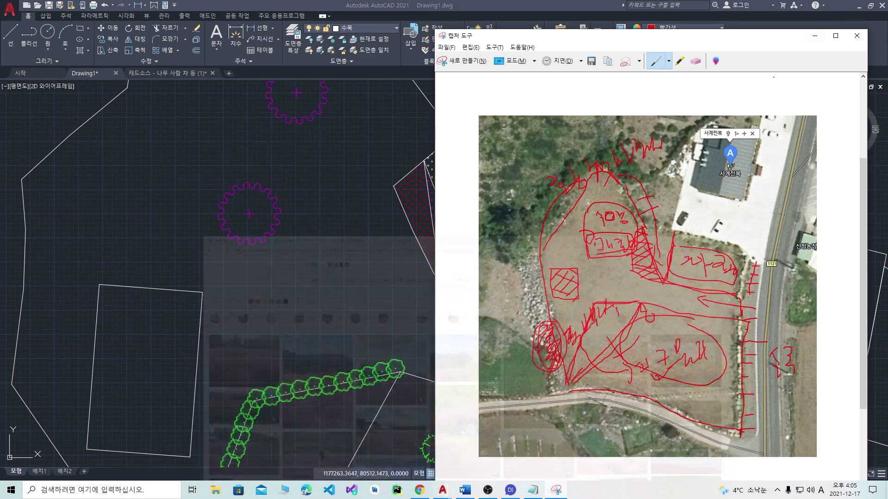
Step: Back in AutoCAD, hatch the area between the hedge row and the diagonal boundary with magenta CROSS at scale 1000
middle_click_drag(372, 314, 426, 206)
scroll(361, 329, "down", 2)
mouse_move(361, 329)
middle_mouse_down()
mouse_move(441, 269)
mouse_move(435, 262)
middle_mouse_up()
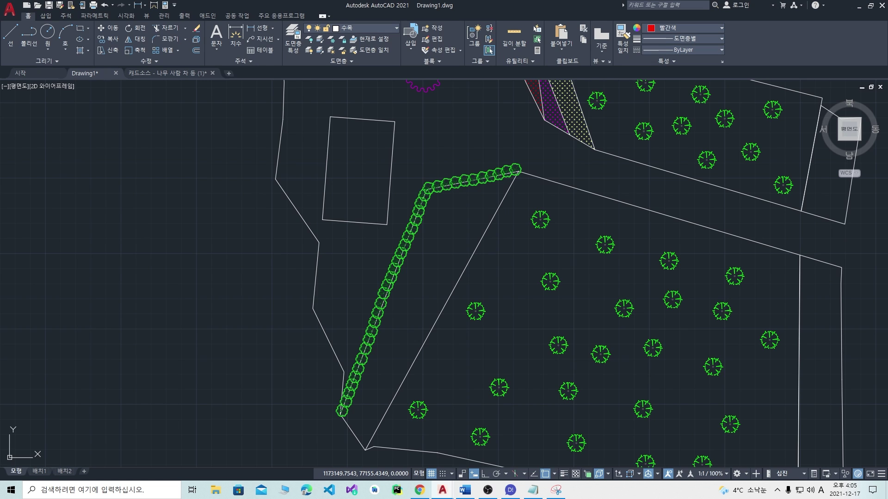
type("h")
key("Return")
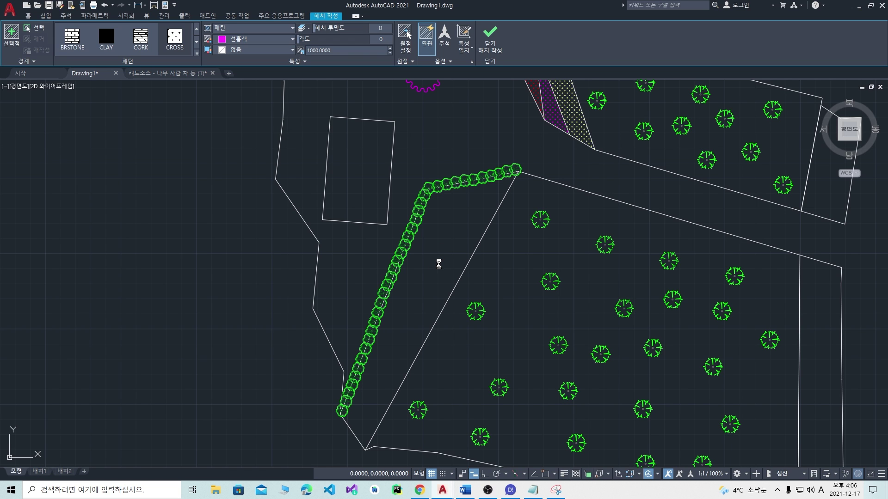
key("Return")
left_click(436, 257)
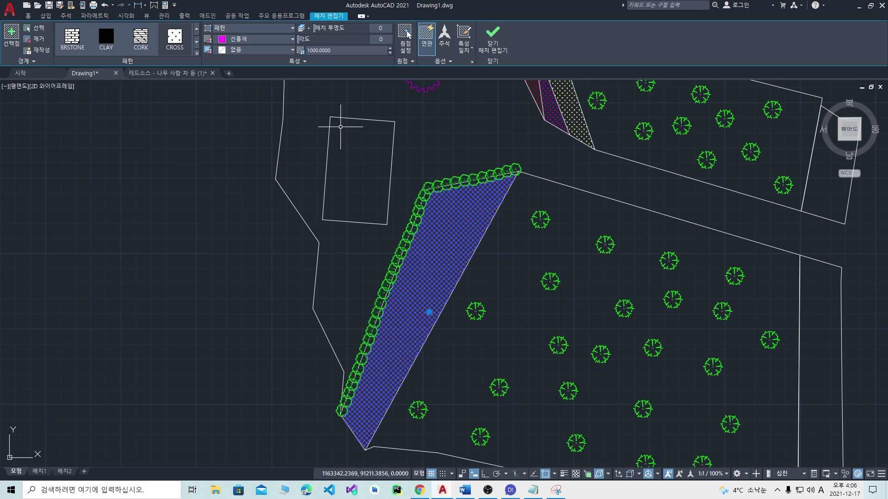
Step: Change the pattern of the hatch beside the hedge row to FLEX
left_click(196, 52)
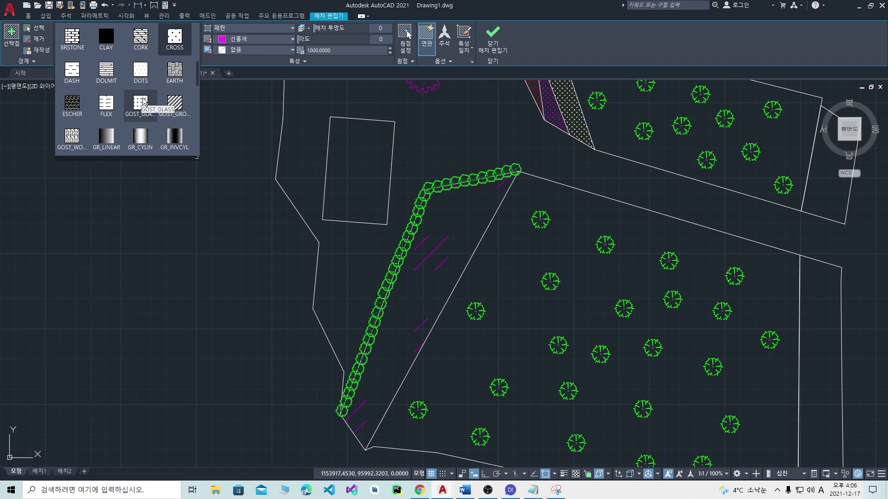
left_click(111, 110)
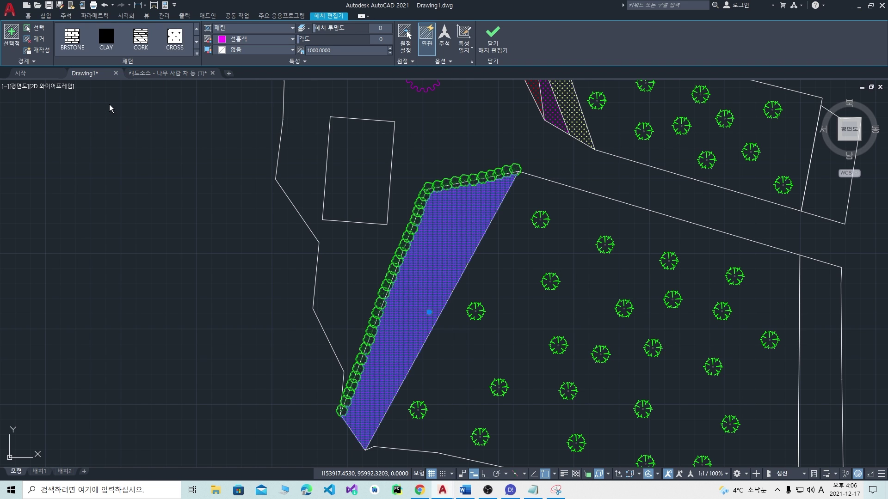
key("Escape")
scroll(486, 248, "up", 2)
scroll(484, 212, "down", 2)
scroll(484, 212, "down", 3)
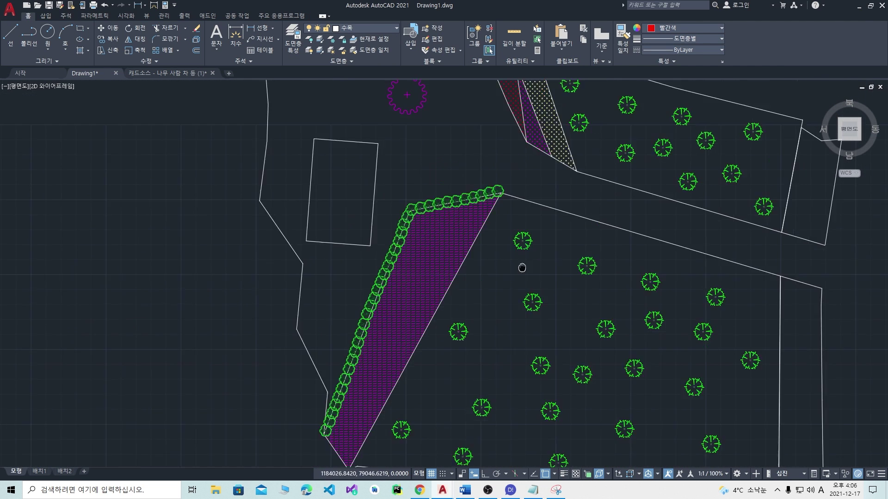
Step: Recolor the hatch beside the hedge row with the light purple index color 201
scroll(459, 272, "up", 5)
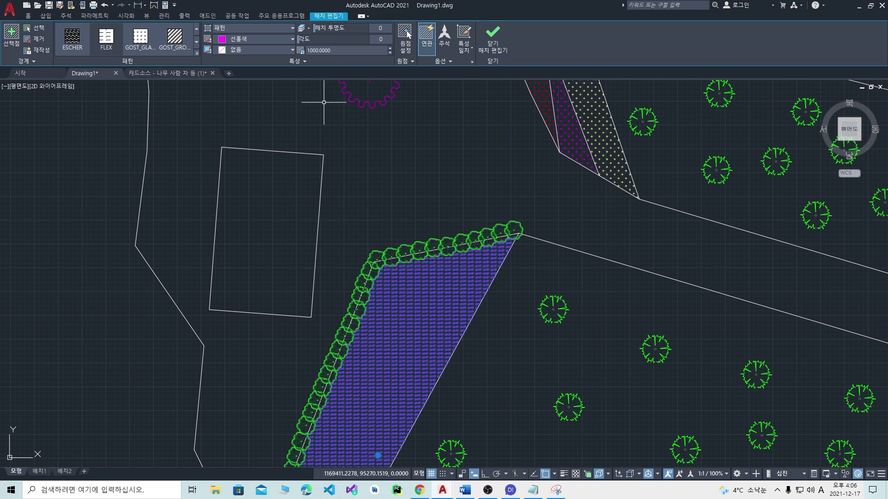
left_click(293, 40)
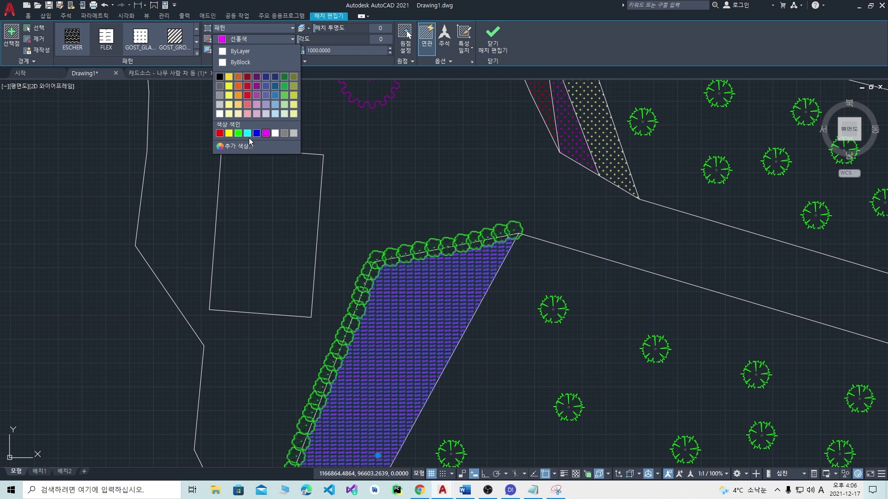
left_click(235, 147)
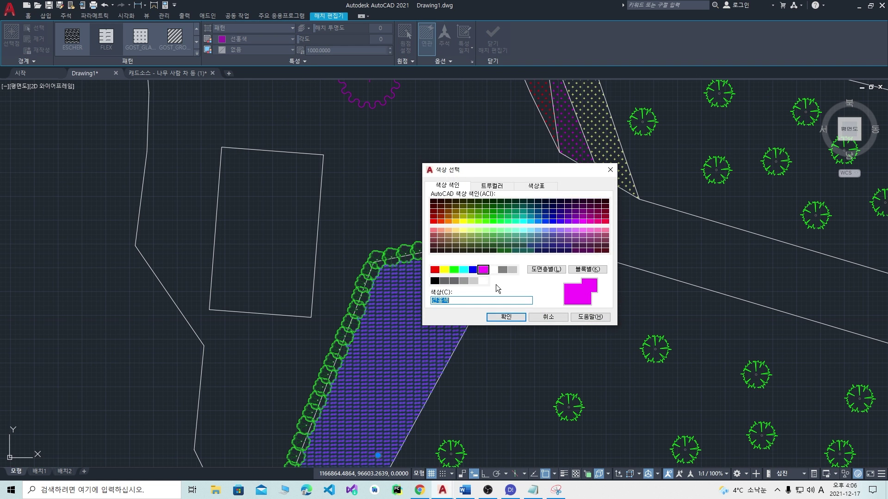
left_click(576, 222)
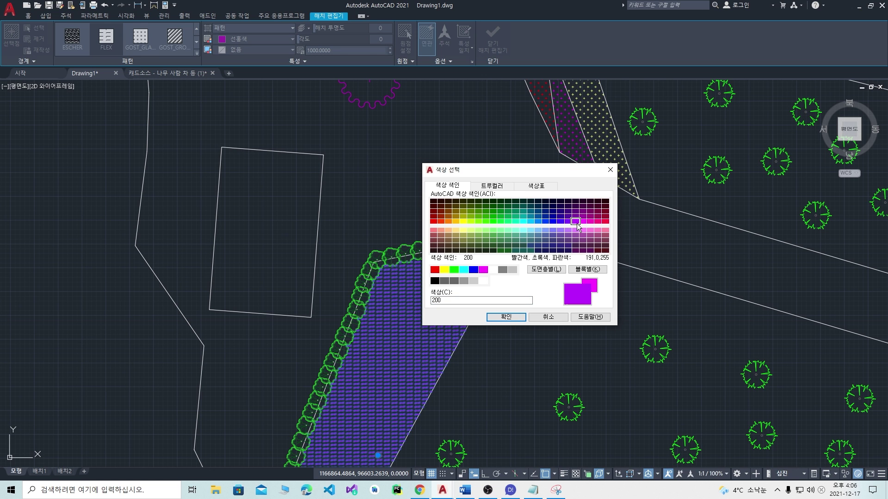
left_click(579, 232)
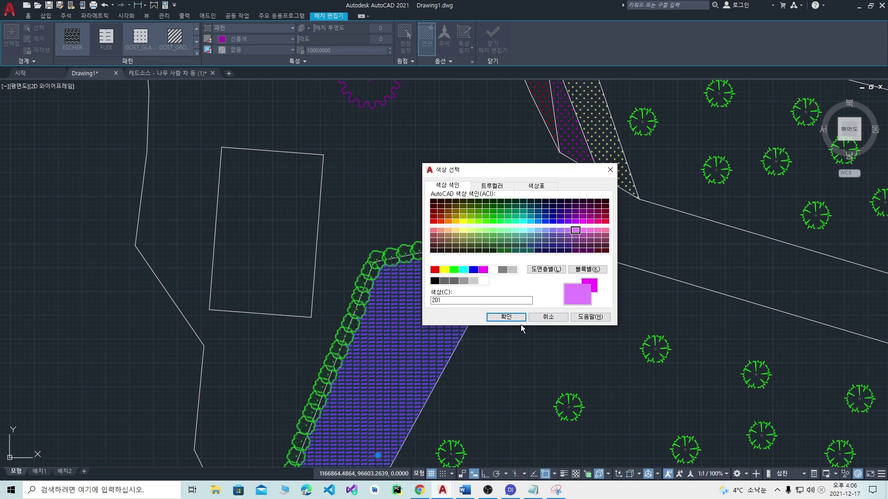
left_click(509, 317)
key("Escape")
Step: Review the overall site plan with its hatched planting strips, hedge row and scattered trees
scroll(518, 329, "down", 2)
middle_click_drag(519, 334, 519, 277)
scroll(520, 278, "down", 2)
scroll(491, 277, "up", 2)
scroll(572, 284, "down", 2)
middle_click_drag(755, 297, 619, 282)
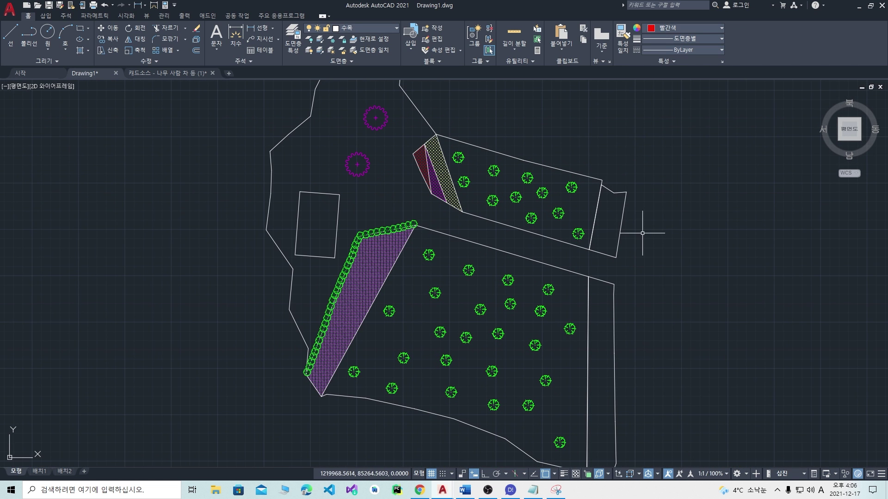
middle_click_drag(663, 224, 623, 245)
scroll(606, 213, "up", 1)
scroll(611, 214, "down", 1)
scroll(665, 212, "down", 1)
scroll(626, 217, "down", 2)
scroll(608, 242, "up", 3)
scroll(646, 238, "down", 4)
scroll(576, 234, "up", 4)
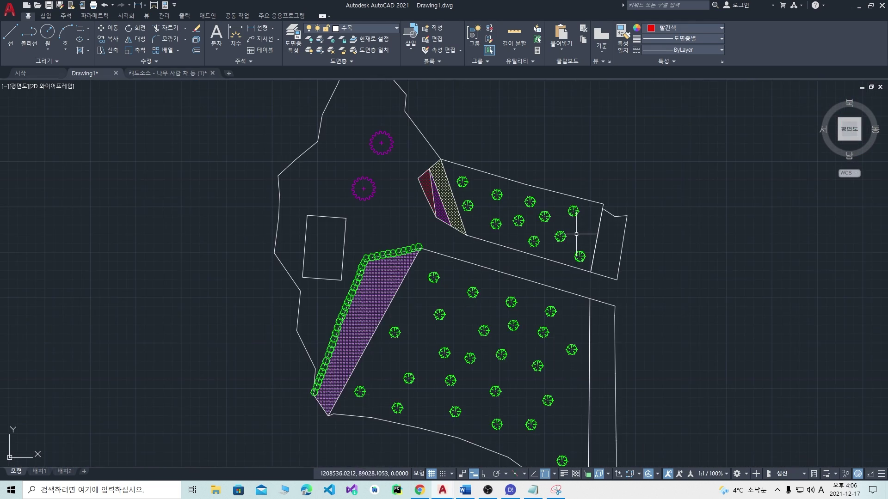
scroll(615, 233, "up", 2)
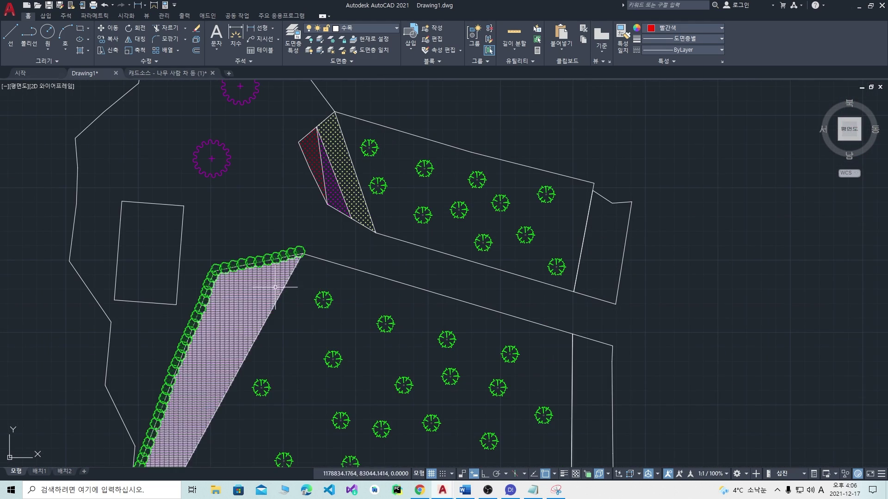
scroll(728, 267, "down", 2)
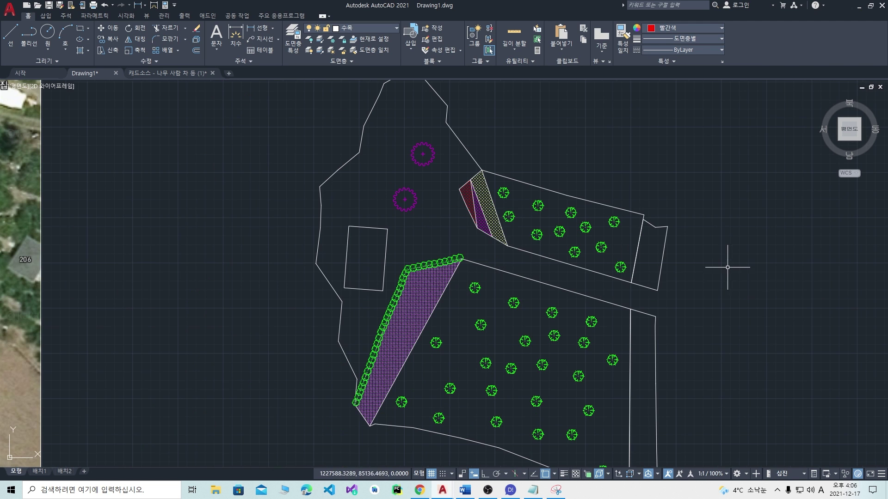
middle_click_drag(754, 277, 662, 279)
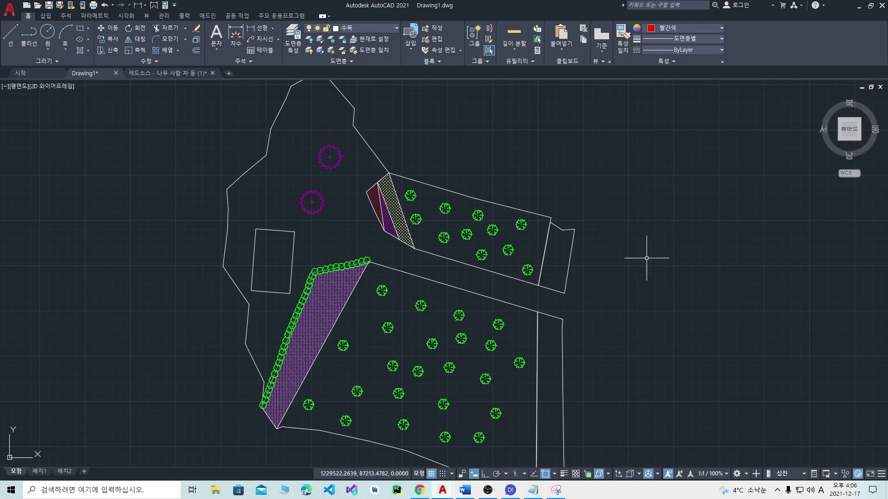
Step: Examine the plan-view tree symbols in the lower rows of the symbol table
scroll(698, 254, "down", 4)
middle_click_drag(736, 252, 525, 264)
scroll(720, 234, "down", 2)
middle_click_drag(724, 229, 526, 326)
scroll(561, 205, "up", 8)
middle_click_drag(721, 236, 584, 253)
middle_click_drag(669, 355, 615, 208)
middle_click_drag(642, 336, 615, 259)
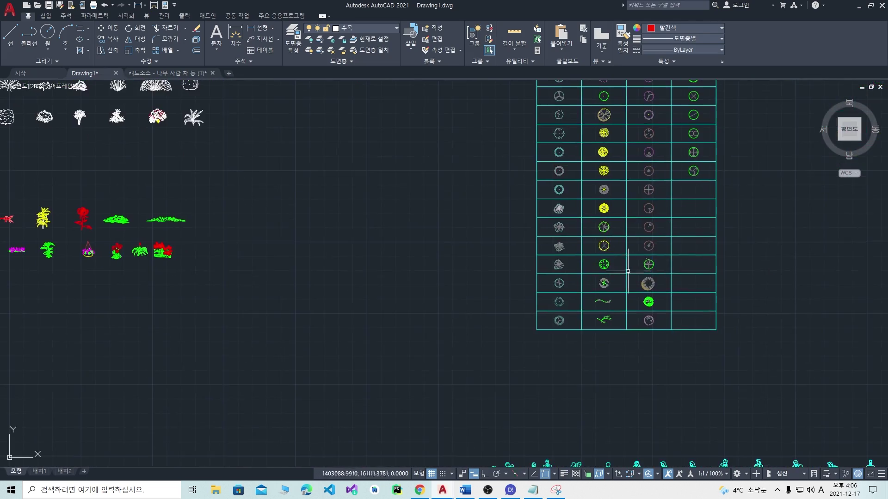
scroll(661, 296, "up", 4)
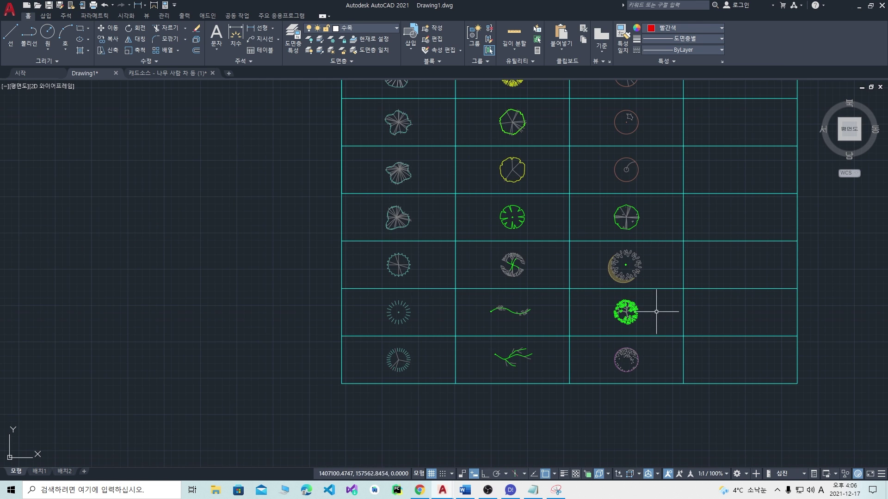
scroll(649, 308, "up", 4)
scroll(651, 246, "down", 2)
scroll(646, 288, "down", 2)
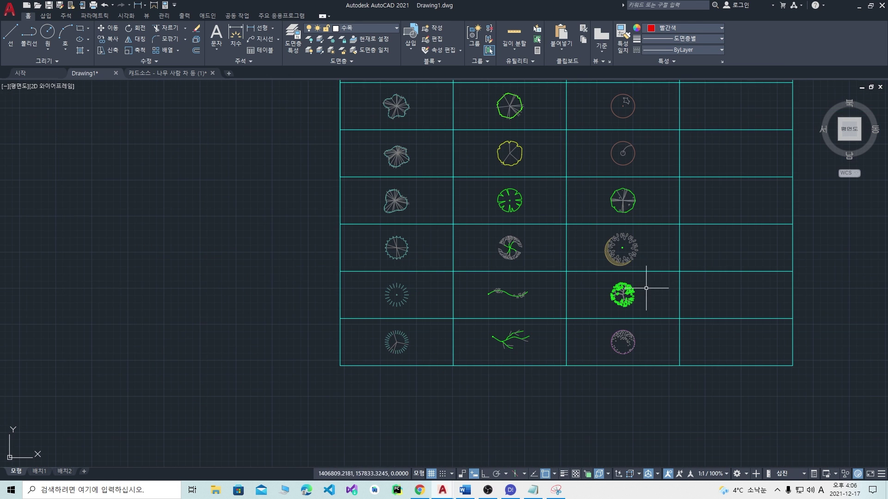
Step: Copy the green leafy tree symbol with gray branches from the symbol table to the empty area east of the site plan
scroll(666, 293, "up", 4)
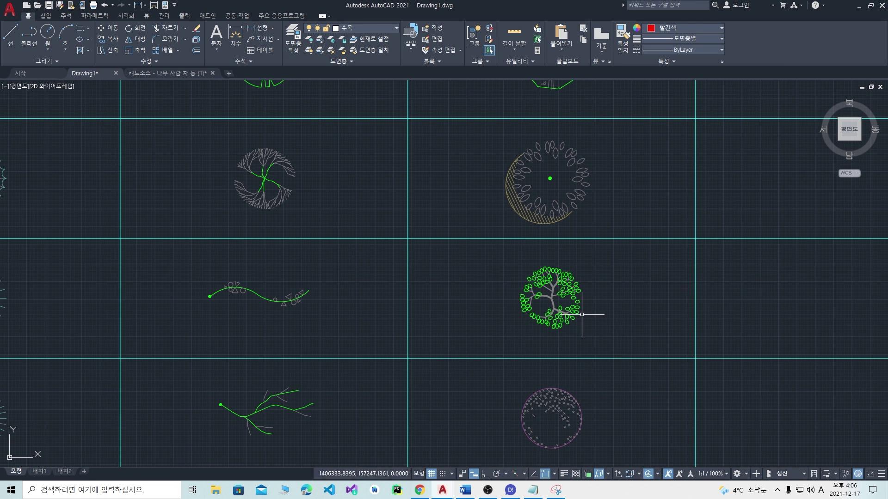
left_click(608, 330)
left_click(495, 262)
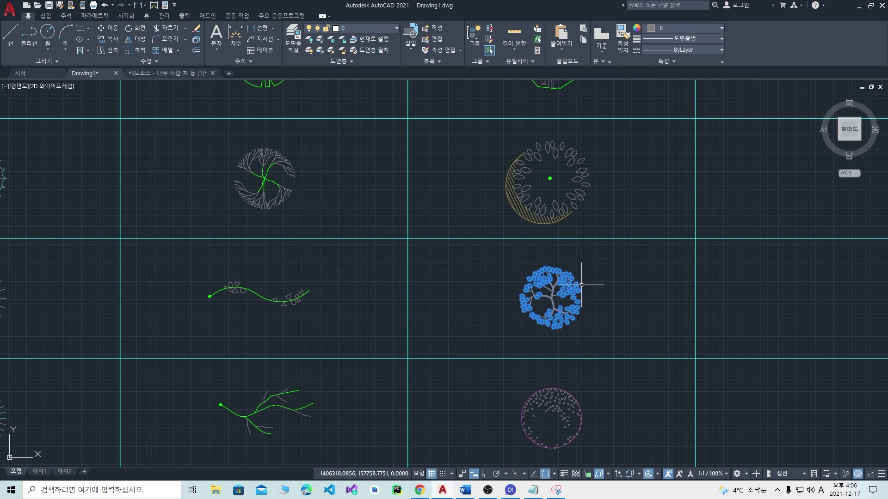
scroll(590, 294, "down", 4)
scroll(610, 246, "down", 2)
middle_click_drag(617, 207, 592, 300)
scroll(596, 192, "down", 2)
middle_click_drag(599, 192, 552, 312)
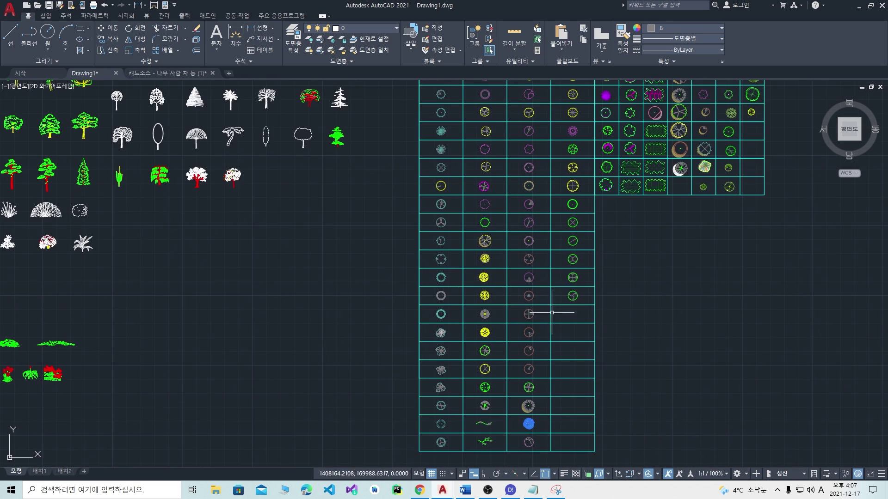
scroll(544, 403, "up", 6)
middle_click_drag(525, 417, 563, 233)
type("co")
key("space")
left_click(498, 339)
scroll(256, 327, "down", 6)
scroll(197, 356, "down", 6)
scroll(187, 362, "down", 2)
middle_click_drag(185, 362, 466, 266)
scroll(252, 353, "up", 4)
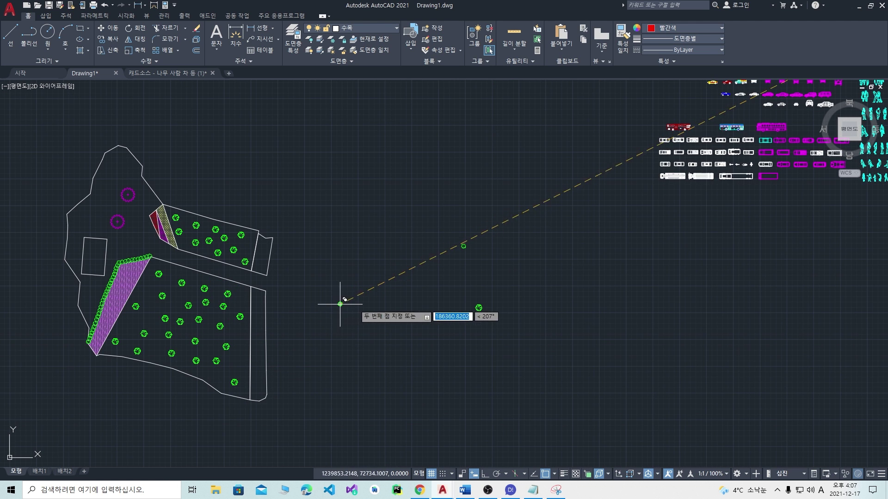
scroll(356, 309, "up", 10)
scroll(356, 309, "up", 8)
middle_click_drag(367, 347, 446, 312)
Step: Try to recolor three leaves on the east edge of the copied tree pale yellow
left_click(446, 311)
left_click(384, 254)
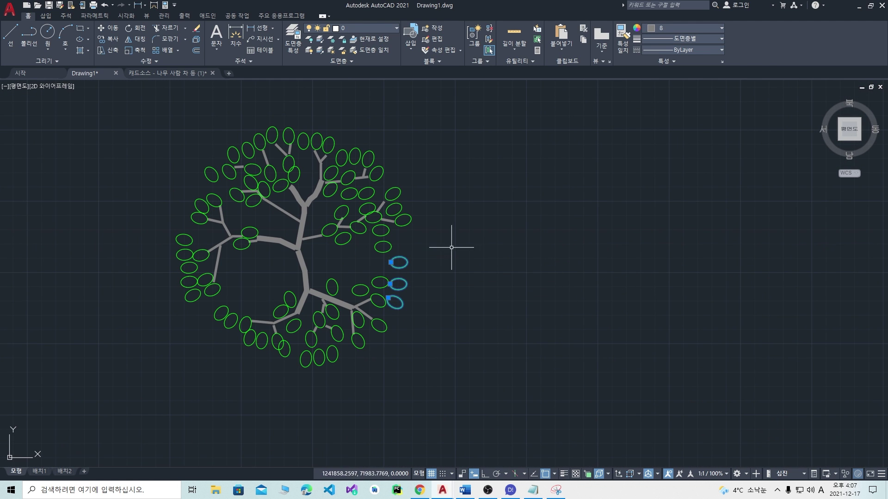
left_click(662, 28)
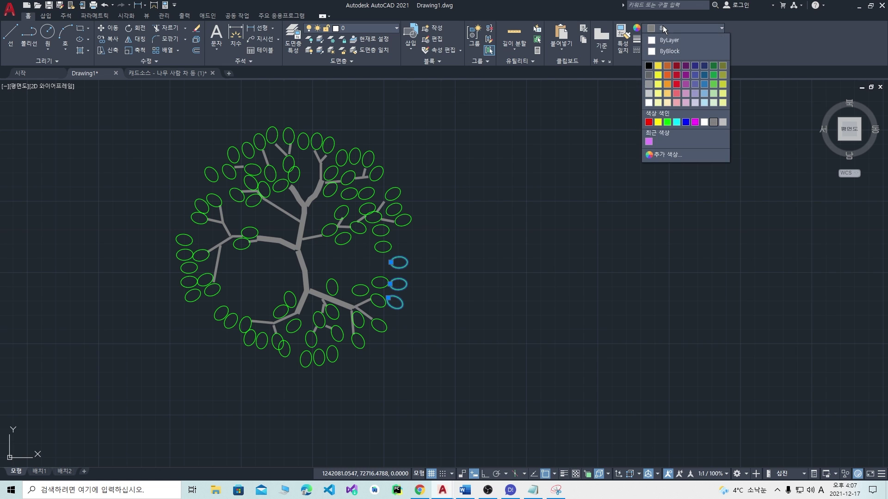
left_click(660, 85)
key("Escape")
Step: Explode the whole copied tree symbol into separate objects
left_click(472, 364)
left_click(149, 131)
key("Escape")
Step: Recolor the three leaves on the east edge of the exploded tree pale yellow
left_click(415, 302)
left_click(393, 252)
key("Escape")
left_click(414, 317)
left_click(373, 243)
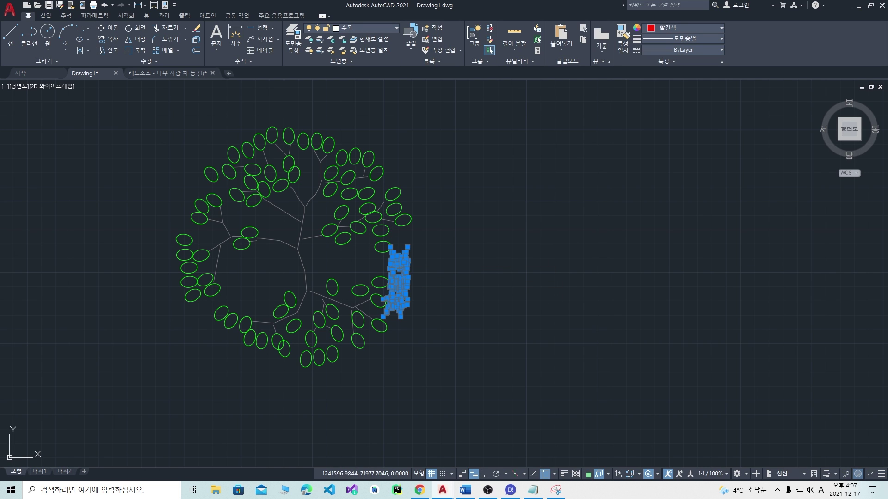
left_click(673, 29)
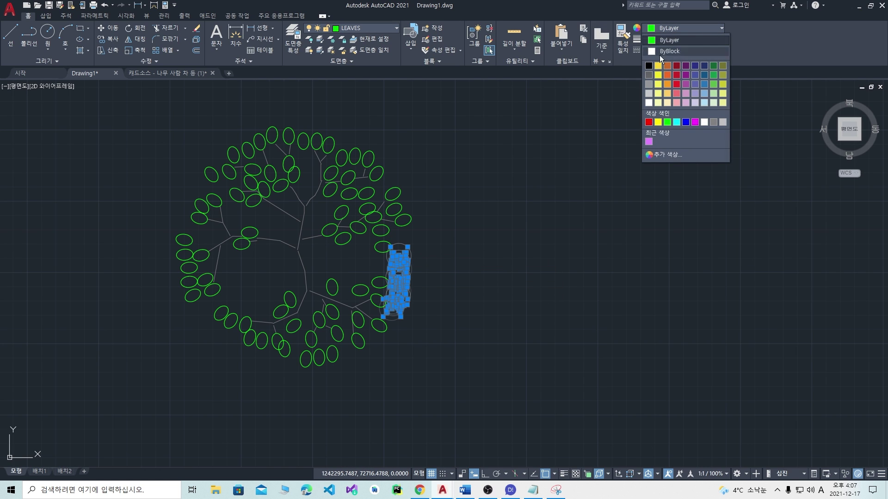
left_click(661, 85)
key("Escape")
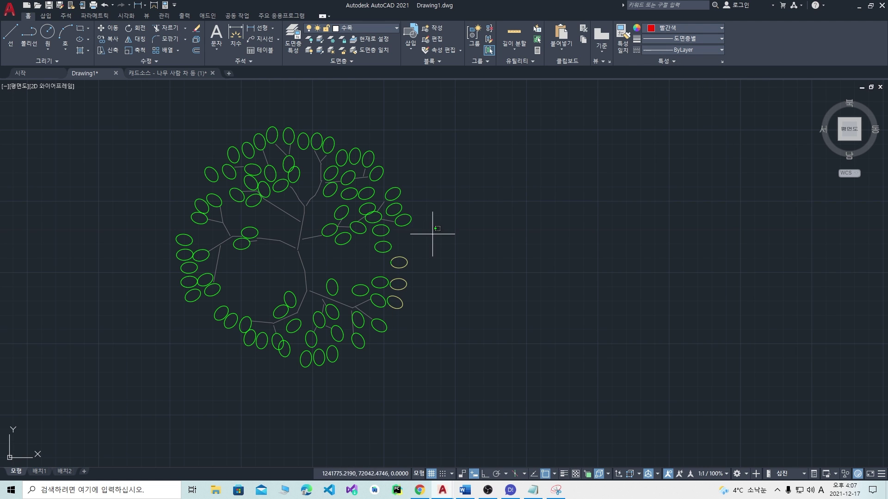
left_click(497, 262)
left_click(209, 134)
scroll(329, 247, "up", 2)
scroll(329, 247, "down", 1)
scroll(486, 249, "down", 1)
key("Escape")
scroll(529, 242, "down", 2)
scroll(550, 250, "down", 2)
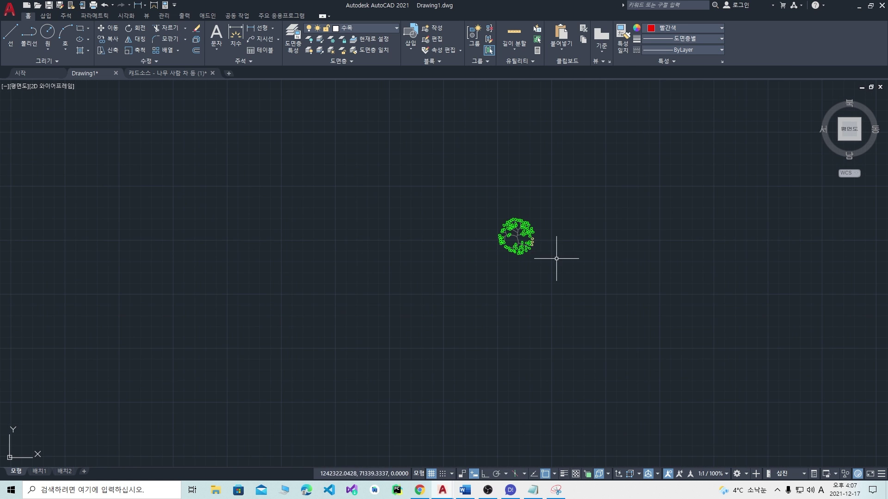
Step: Select the whole exploded tree symbol, including its leaves and branches, and open its color choices
scroll(543, 241, "up", 2)
left_click(377, 151)
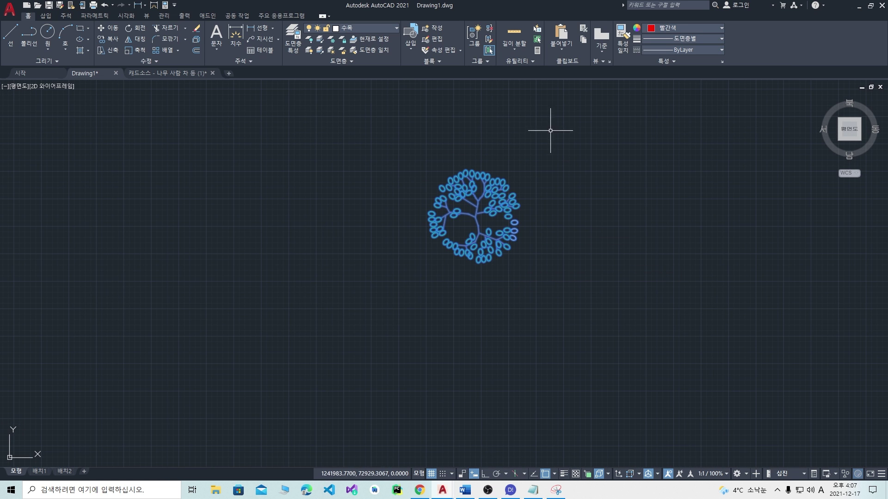
left_click(666, 29)
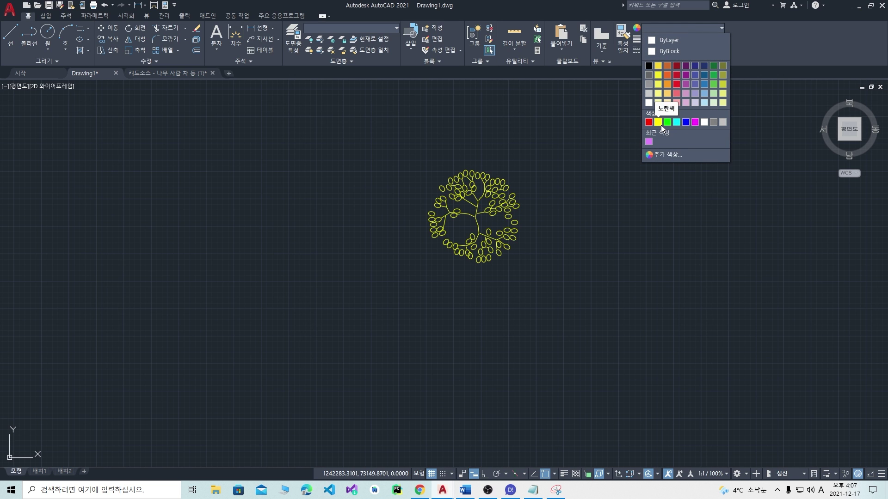
Step: Switch to the Chrome browser, search Naver images for 유럽수국 and look through the flower photos as a color reference
left_click(430, 492)
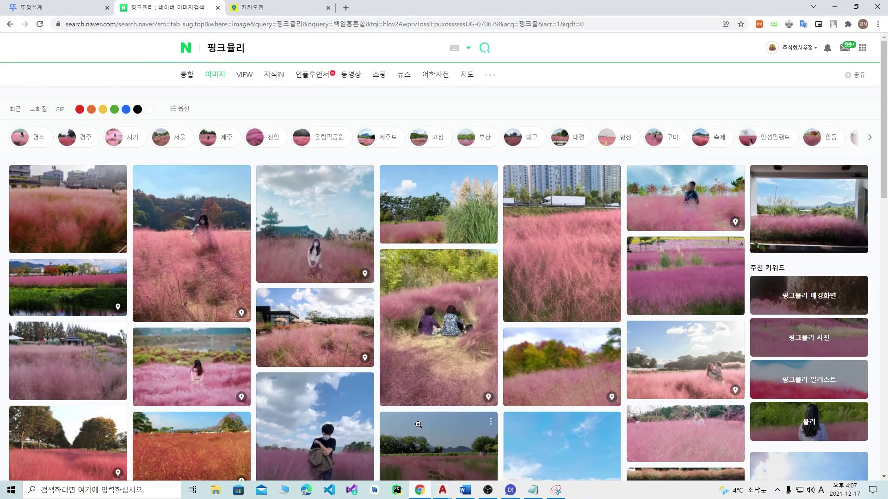
type("유럽수국")
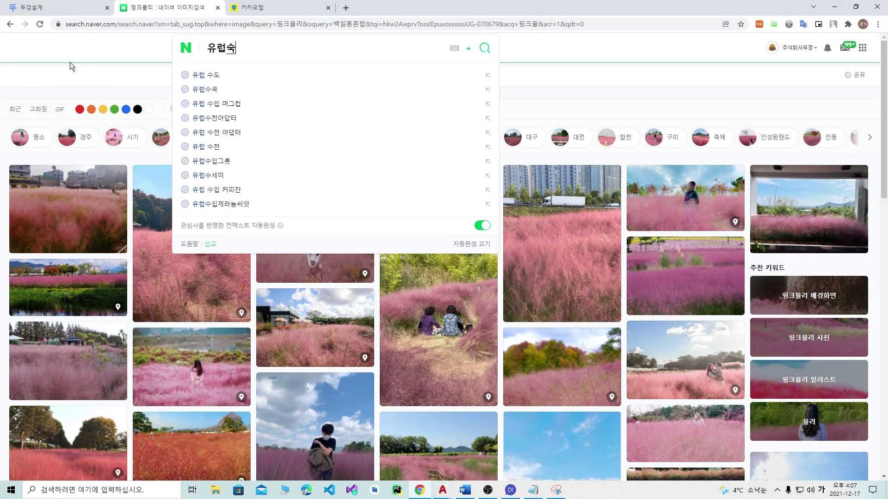
key("Return")
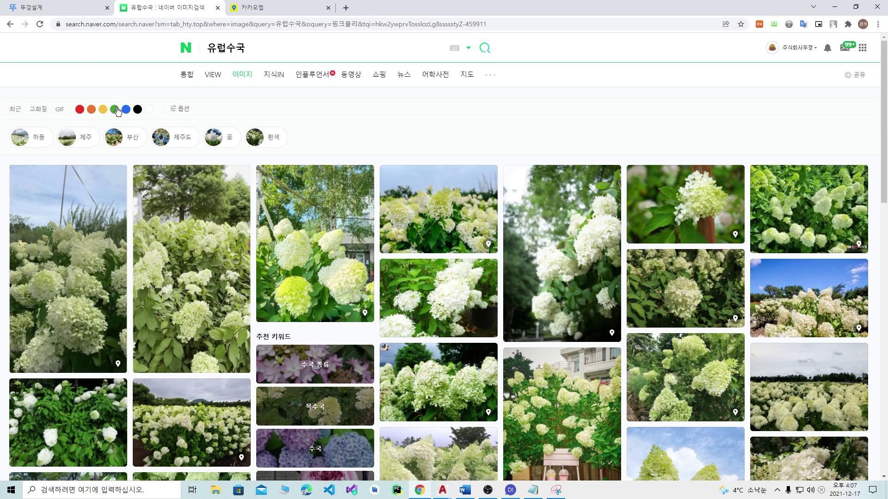
scroll(666, 269, "down", 3)
scroll(666, 270, "down", 2)
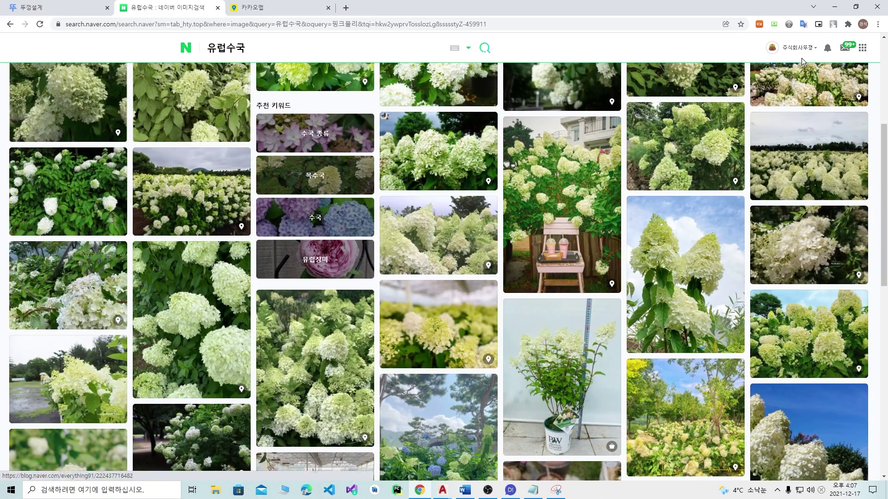
Step: Return to AutoCAD and recolor the whole selected tree symbol lavender (152,152,204)
left_click(834, 7)
left_click(657, 29)
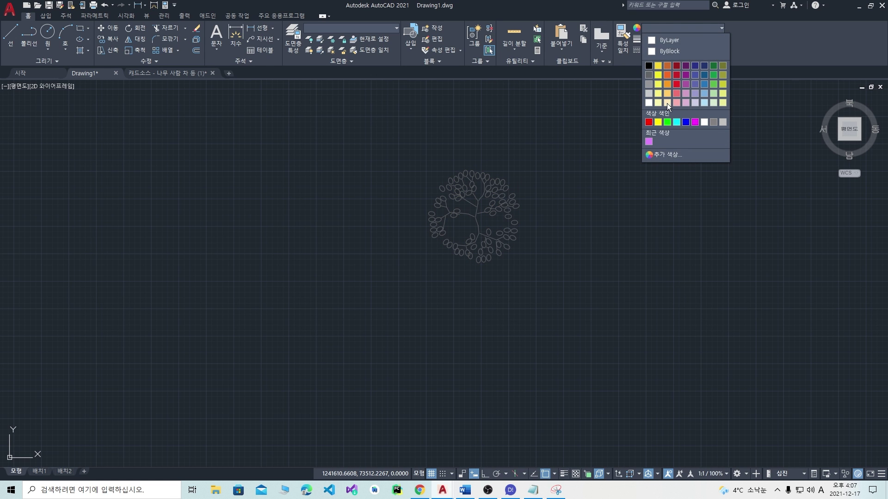
left_click(695, 93)
key("Escape")
Step: Select the trunk and branch lines throughout the lavender tree symbol, leaving out the leaves, and recolor them dark olive
scroll(465, 225, "up", 2)
left_click(492, 226)
left_click(476, 178)
scroll(500, 151, "up", 5)
left_click(507, 144)
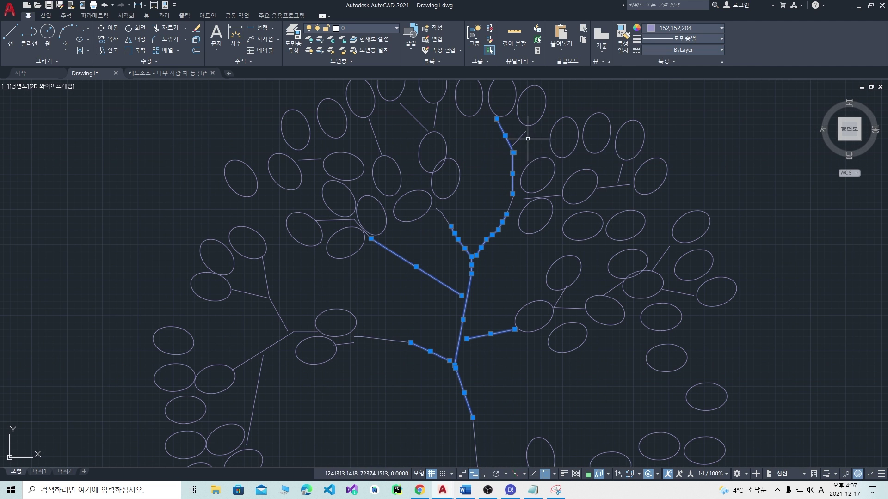
left_click(444, 119)
left_click(397, 121)
left_click(392, 129)
left_click(363, 134)
left_click(318, 157)
left_click(292, 183)
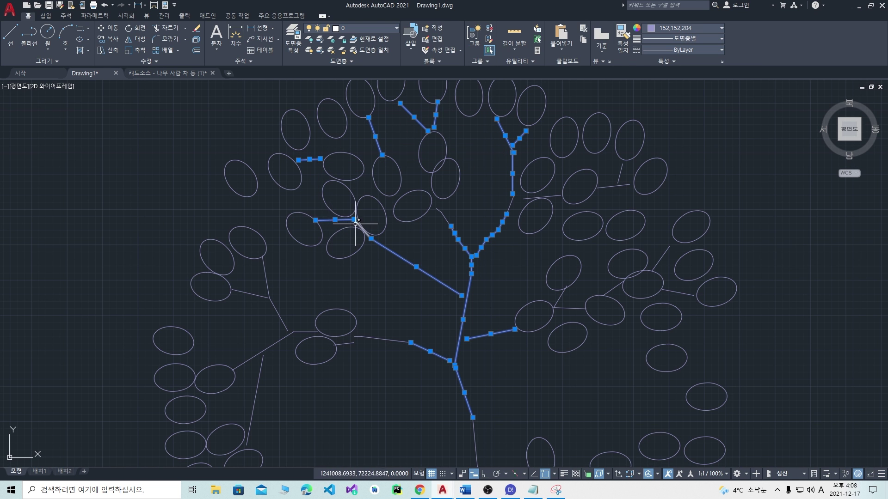
scroll(355, 222, "up", 5)
scroll(351, 270, "down", 5)
left_click(283, 339)
left_click(251, 310)
middle_click_drag(288, 397, 310, 311)
left_click(290, 327)
left_click(266, 287)
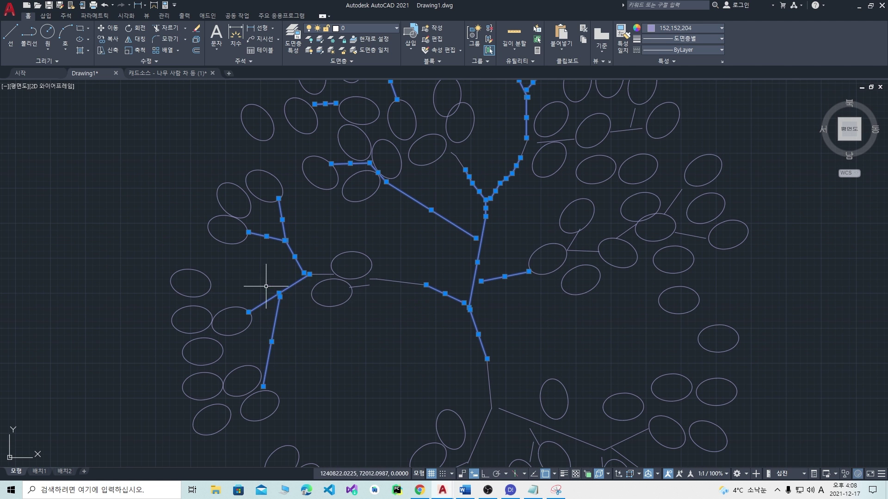
left_click(371, 278)
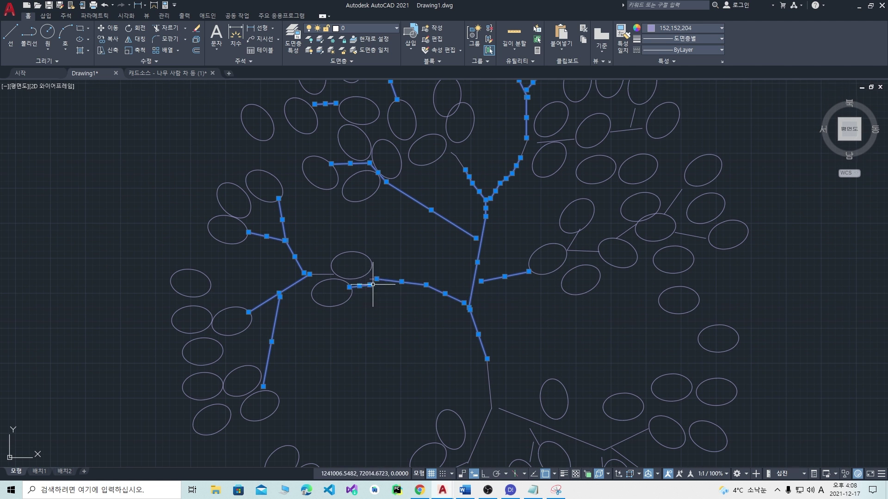
scroll(366, 286, "up", 5)
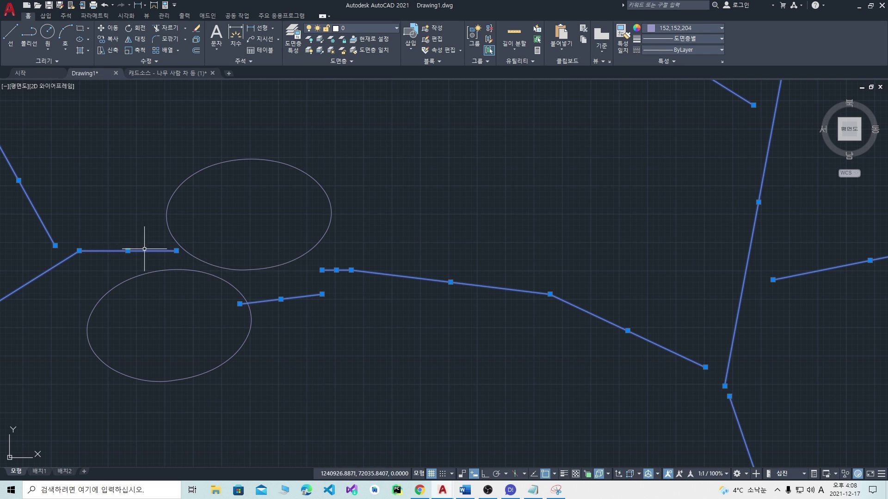
scroll(406, 303, "down", 7)
scroll(505, 421, "up", 10)
left_click(518, 428)
left_click(437, 313)
scroll(505, 376, "down", 4)
middle_click_drag(495, 388, 529, 246)
scroll(474, 321, "up", 4)
left_click(458, 365)
left_click(427, 342)
scroll(757, 234, "down", 4)
scroll(739, 219, "up", 4)
left_click(739, 219)
left_click(691, 213)
left_click(728, 245)
left_click(713, 237)
left_click(753, 372)
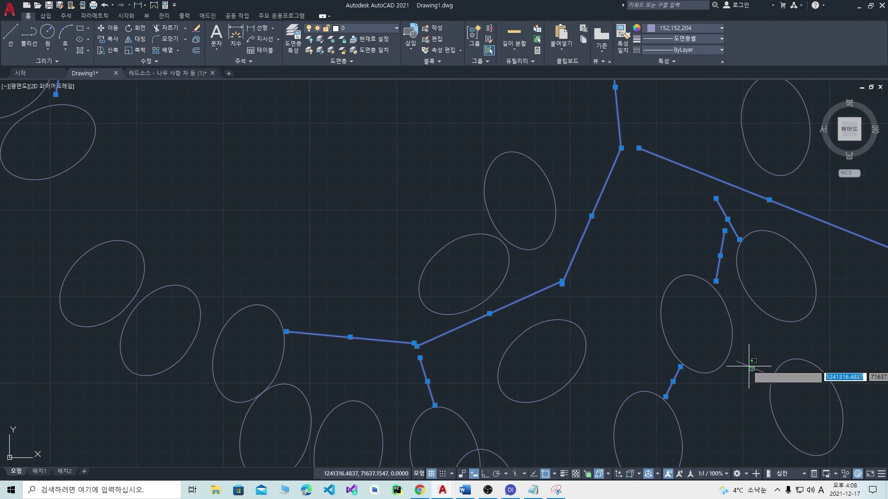
left_click(749, 359)
scroll(805, 272, "down", 4)
middle_click_drag(844, 272, 704, 278)
scroll(706, 279, "up", 4)
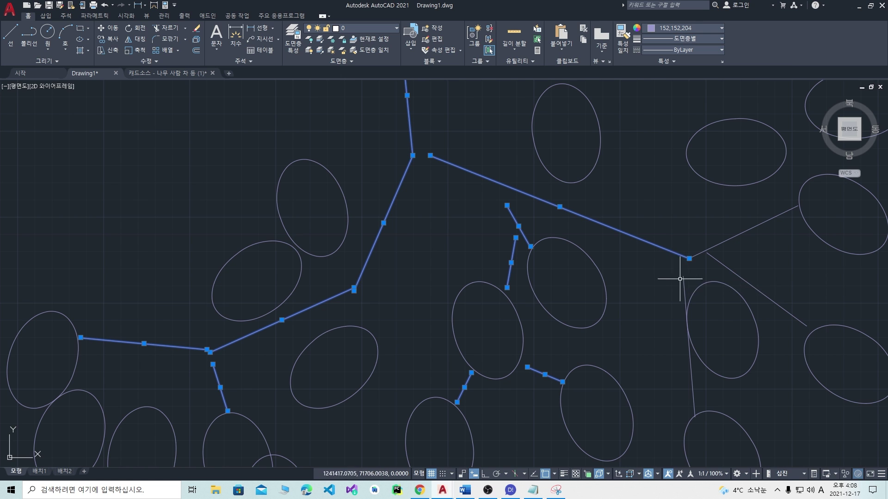
scroll(733, 214, "down", 4)
middle_click_drag(772, 150, 666, 323)
middle_click_drag(609, 206, 586, 304)
scroll(585, 305, "up", 4)
left_click(570, 319)
left_click(526, 288)
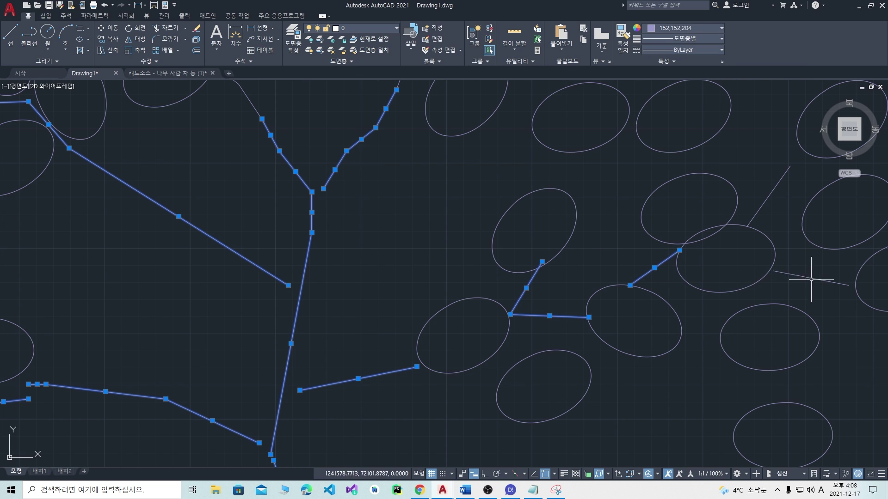
left_click(788, 186)
left_click(759, 178)
scroll(755, 200, "down", 2)
middle_click_drag(776, 211, 747, 314)
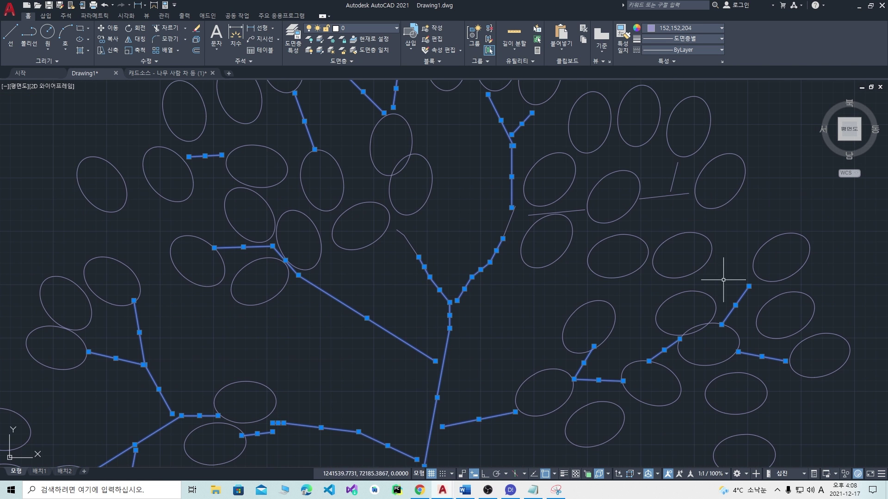
left_click(685, 185)
left_click(666, 200)
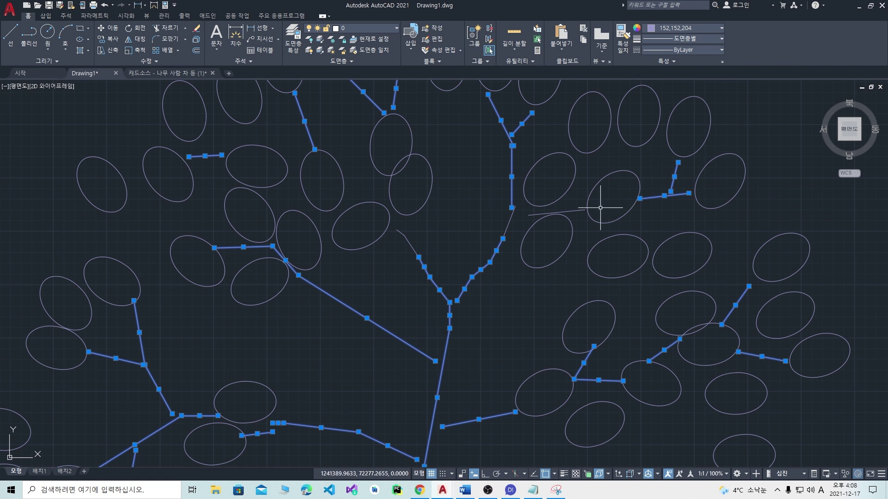
scroll(601, 204, "down", 3)
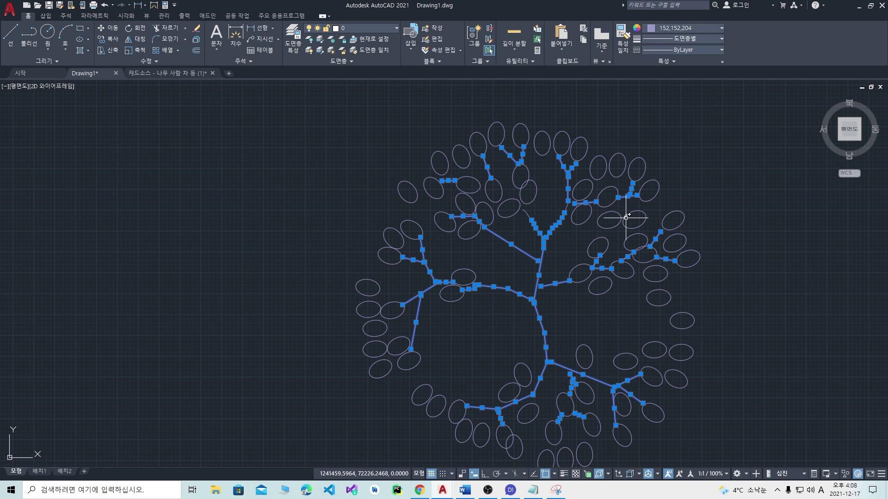
left_click(678, 29)
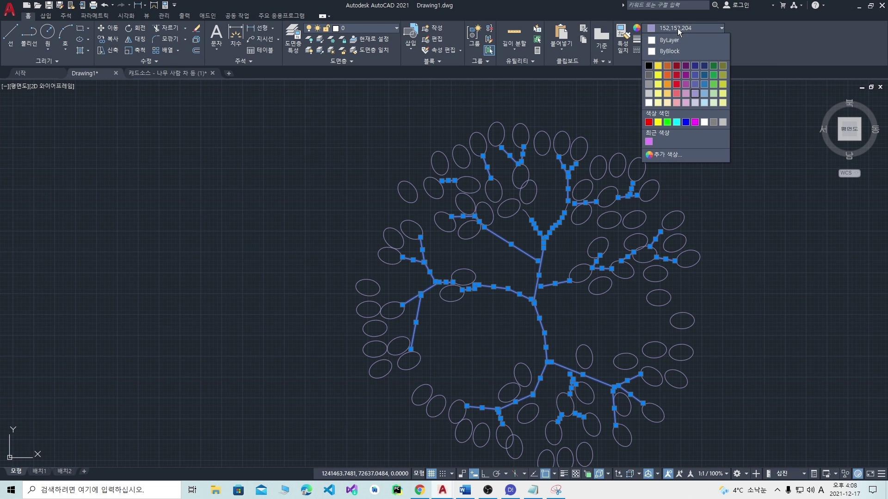
left_click(723, 65)
scroll(640, 296, "down", 8)
key("Escape")
Step: Define the whole recolored tree symbol, leaves and branches together, as a block
middle_click_drag(655, 345, 443, 309)
scroll(447, 310, "down", 2)
left_click(516, 341)
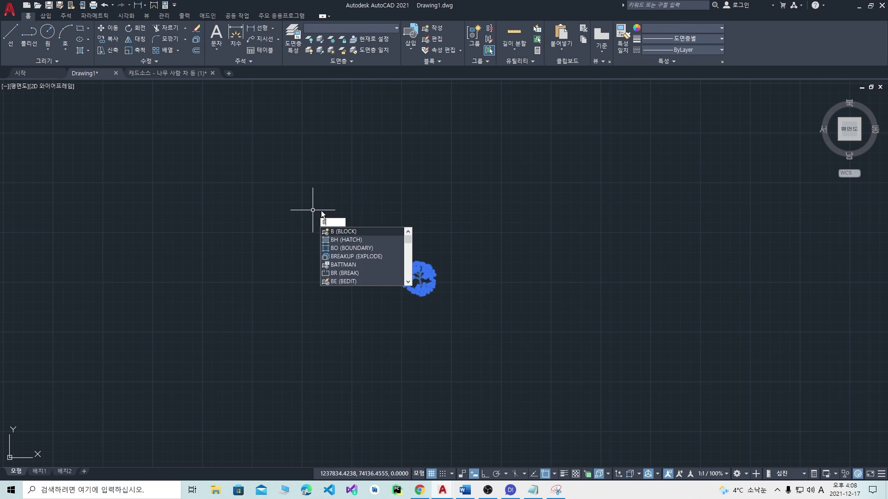
key("Return")
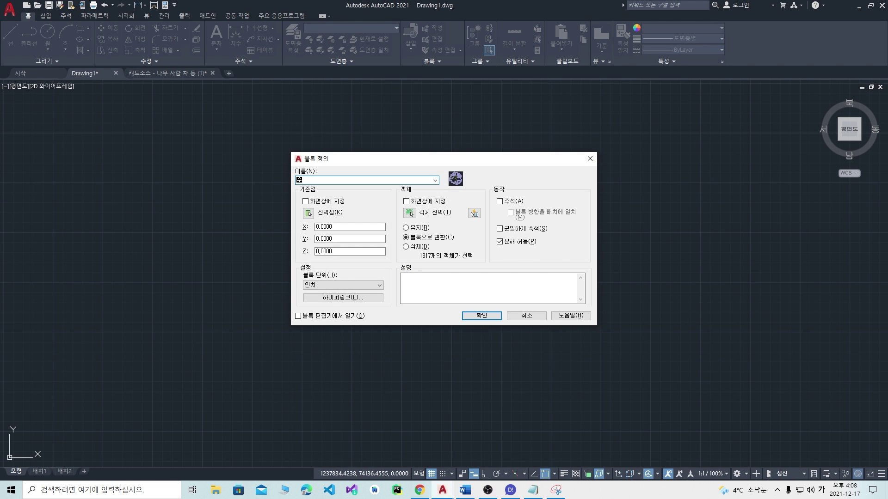
key("Escape")
middle_click_drag(323, 200, 441, 294)
scroll(359, 224, "up", 8)
left_click(456, 301)
left_click(376, 234)
scroll(415, 261, "down", 2)
scroll(415, 260, "down", 2)
middle_click_drag(415, 260, 447, 279)
scroll(454, 281, "up", 2)
key("Escape")
Step: Measure a distance from the centre of the recolored tree symbol to judge its size
left_click(479, 315)
left_click(432, 262)
type("ㅇㅑ")
key("space")
scroll(442, 288, "up", 4)
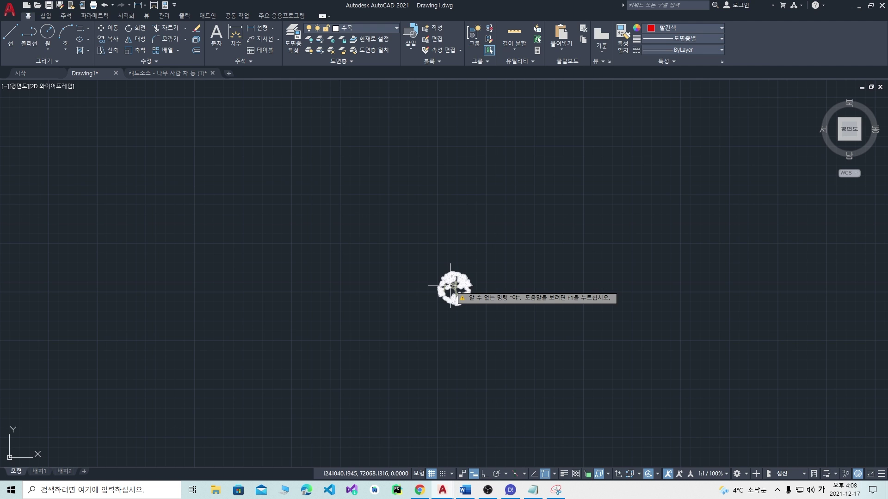
key("Hangul")
type("di")
key("space")
left_click(448, 287)
scroll(502, 315, "down", 6)
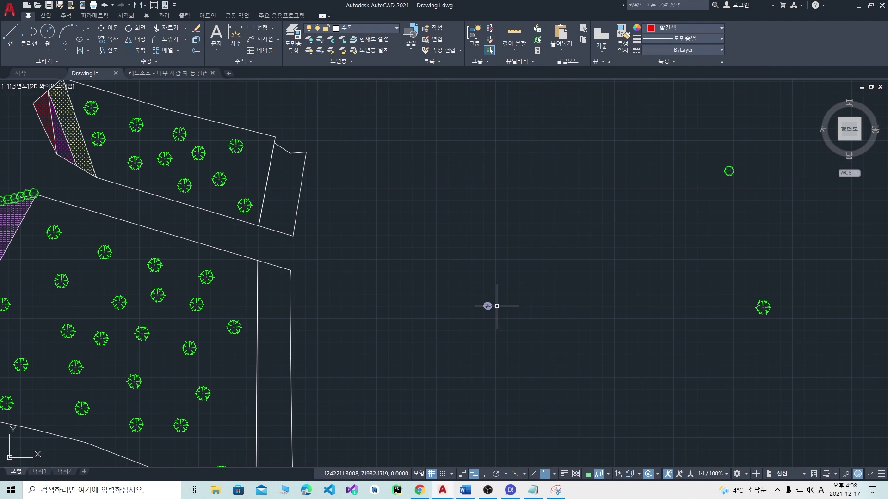
scroll(508, 313, "up", 4)
left_click(491, 330)
left_click(416, 244)
type("co")
key("space")
key("Escape")
Step: Scale the recolored tree symbol up about its centre to roughly the size of the green trees on the site
left_click(511, 326)
left_click(423, 270)
key("ctrl+shift+c")
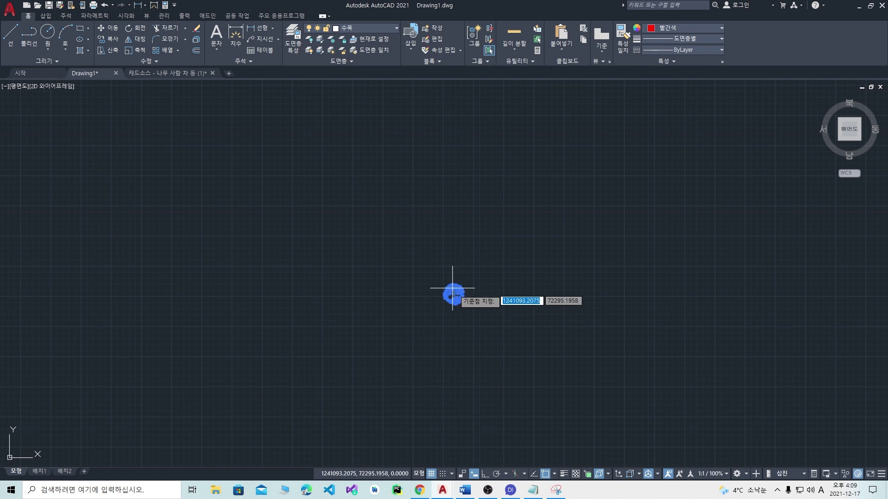
left_click(449, 288)
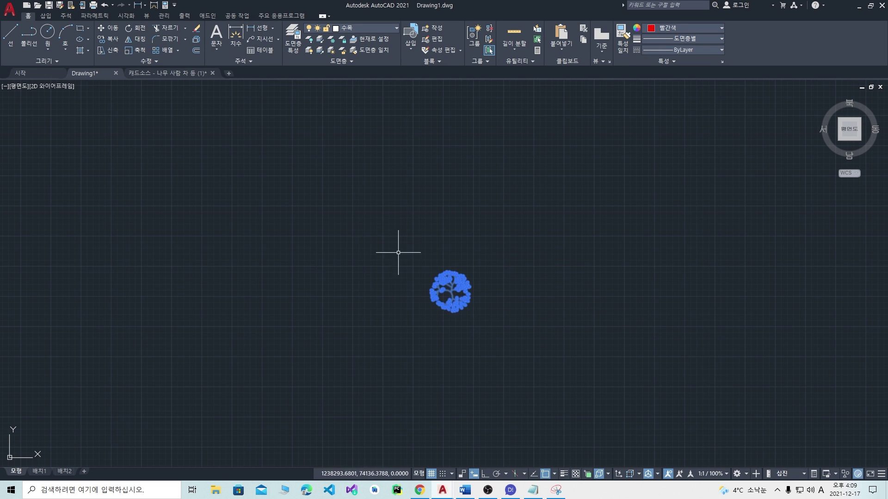
Step: Move the lavender tree symbol into the northwest corner of the narrow plot at the site's upper east end
type("m")
key("space")
left_click(450, 291)
scroll(264, 206, "down", 4)
middle_click_drag(206, 160, 318, 216)
scroll(262, 167, "up", 4)
middle_click_drag(239, 141, 325, 246)
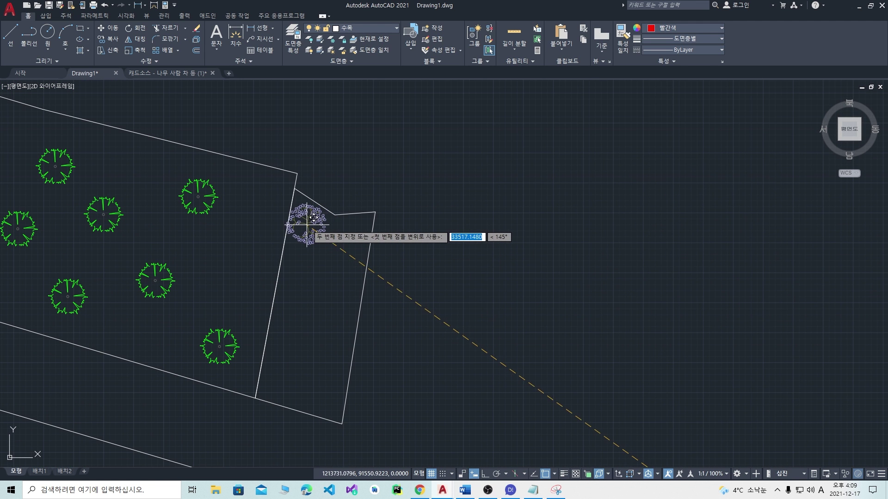
middle_click_drag(316, 209, 369, 247)
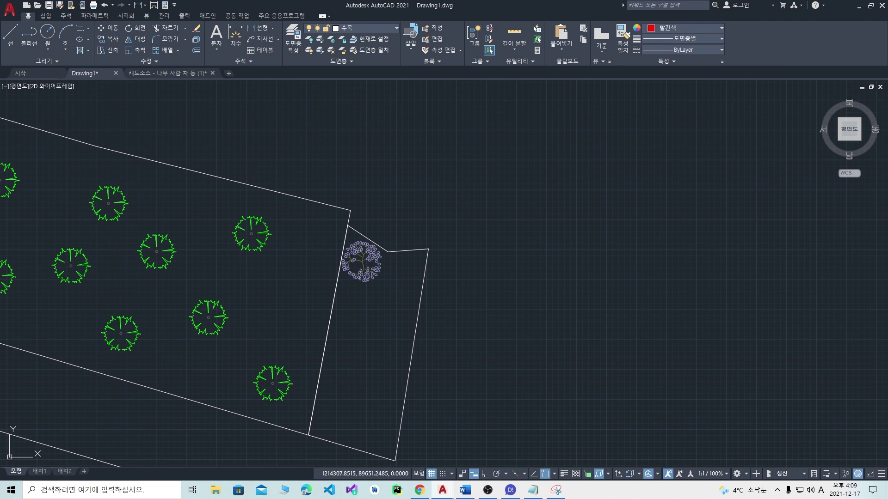
Step: Copy the lavender tree four times southward in a row along the west boundary of the narrow plot
middle_click_drag(363, 283, 379, 293)
left_click(392, 302)
type("co")
key("space")
left_click(379, 271)
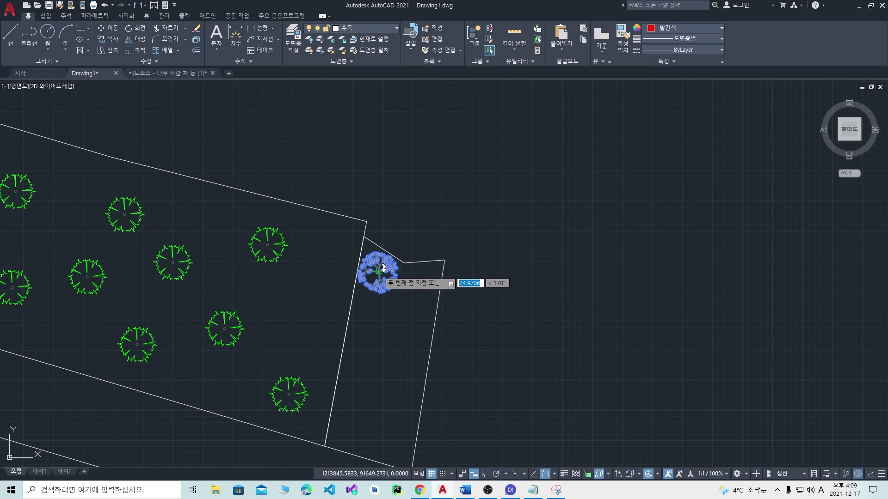
left_click(371, 308)
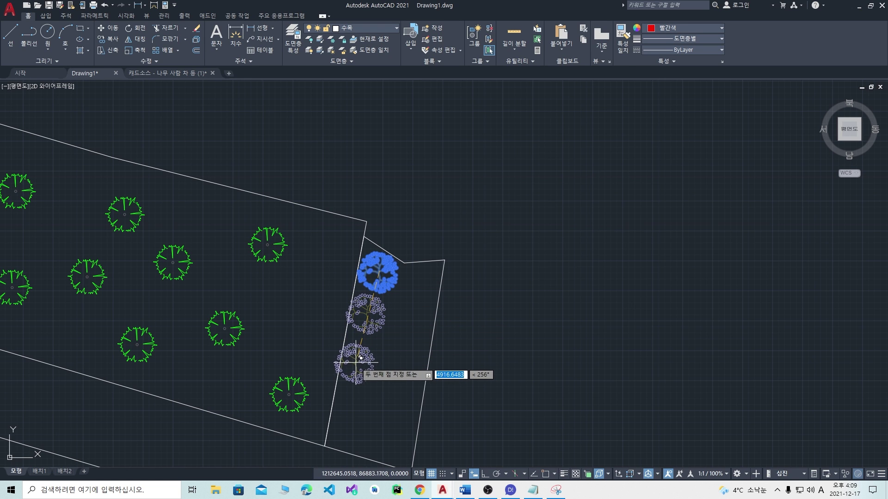
left_click(361, 357)
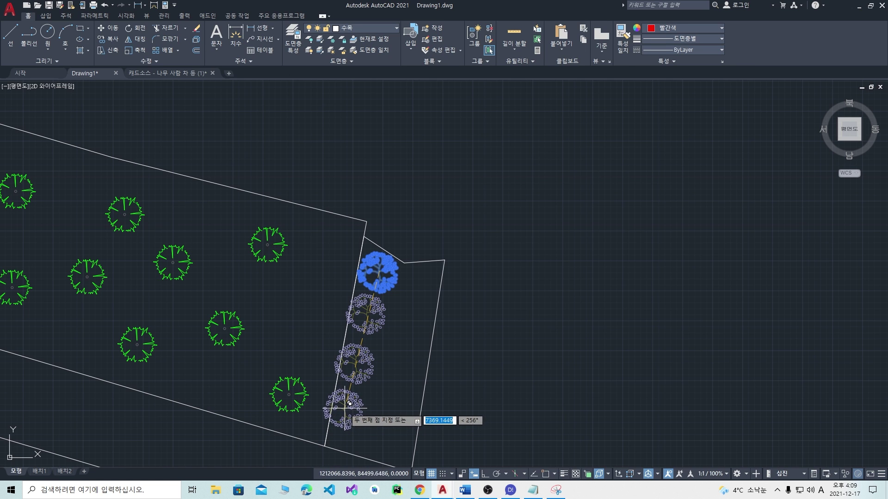
left_click(349, 404)
left_click(339, 442)
key("Return")
left_click(413, 316)
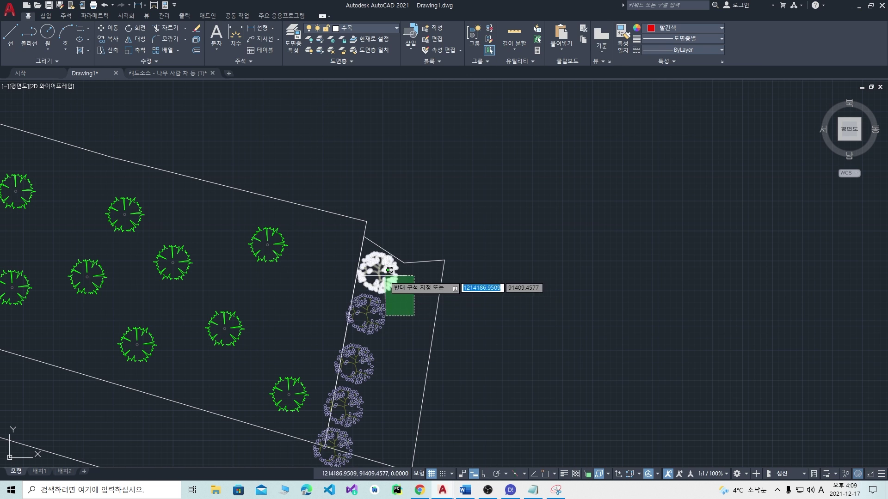
left_click(389, 270)
key("Escape")
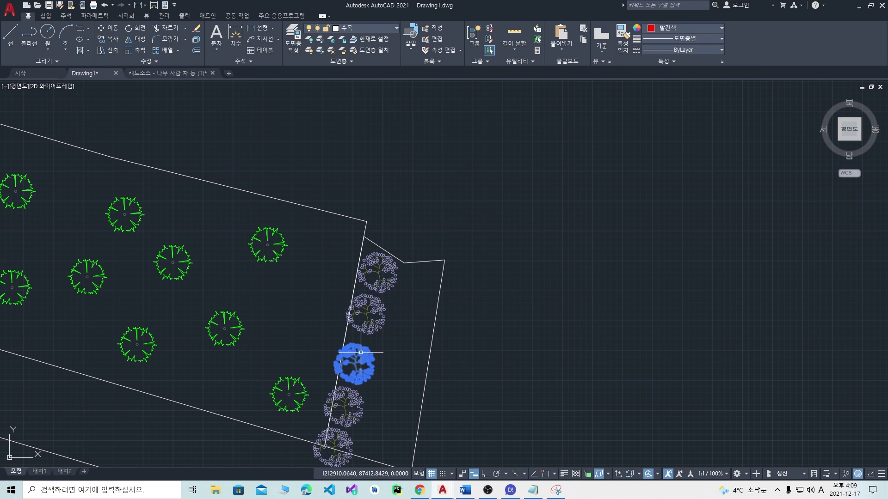
Step: Move the three southern lavender trees slightly north to close the gaps and even out the row's spacing
type("m")
key("space")
left_click(546, 349)
left_click(546, 340)
left_click(380, 407)
type("m")
key("space")
left_click(527, 370)
left_click(527, 361)
key("space")
left_click(507, 414)
left_click(505, 407)
Step: Shift the two southernmost lavender trees of the row slightly north, matching the spacing of the trees above them
left_click(356, 440)
left_click(350, 436)
left_click(366, 439)
left_click(342, 428)
left_click(360, 416)
left_click(351, 395)
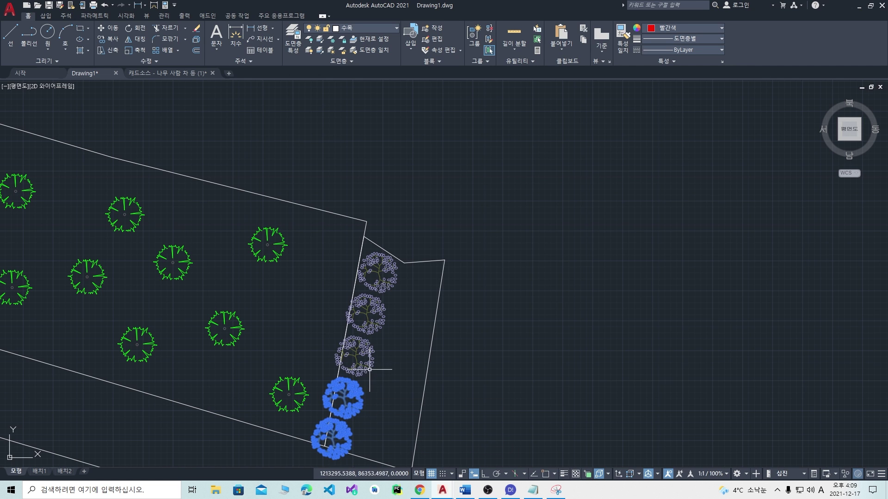
Step: Move the whole row of five lavender trees slightly northeast, further inside the narrow plot
left_click(382, 320)
key("m")
key("space")
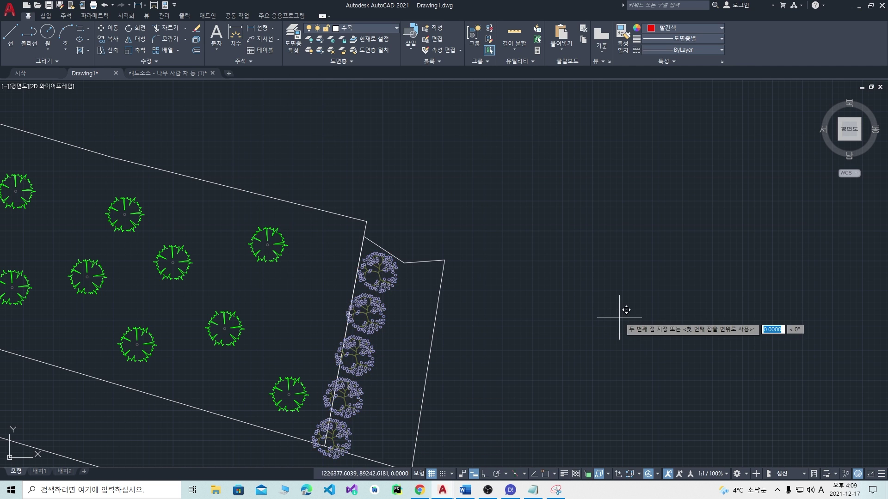
left_click(620, 316)
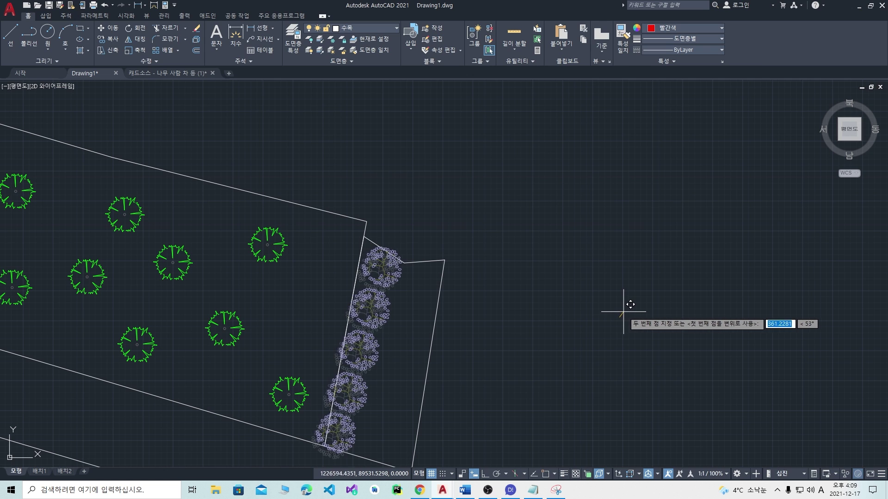
left_click(624, 313)
Step: Copy the row of five lavender trees eastward to form a second row along the plot's east boundary
left_click(354, 436)
left_click(383, 413)
left_click(360, 356)
left_click(409, 319)
left_click(386, 301)
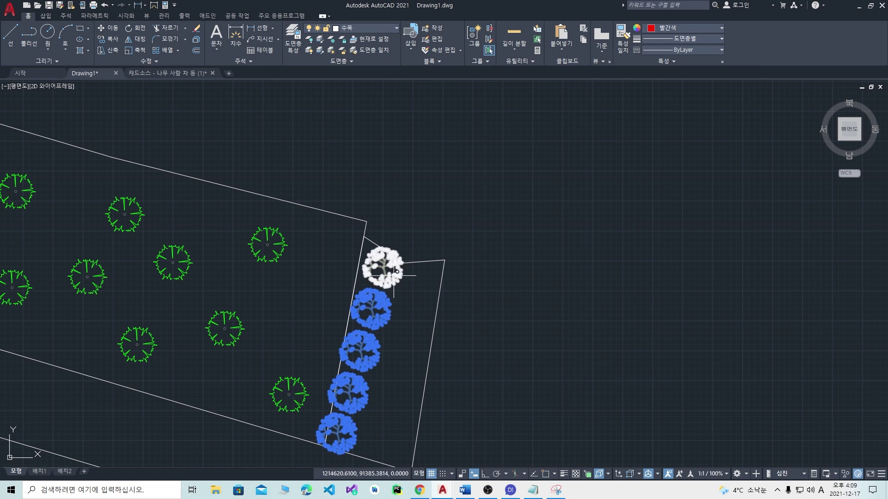
type("co")
key("space")
left_click(524, 286)
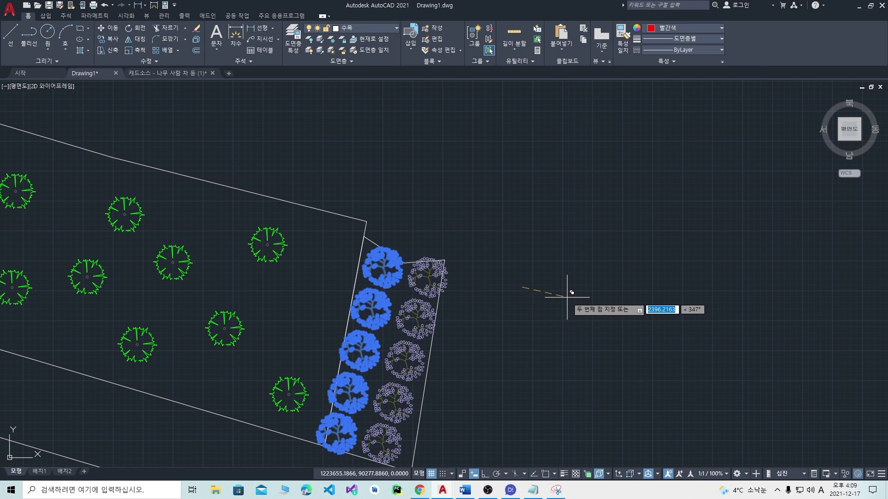
left_click(566, 299)
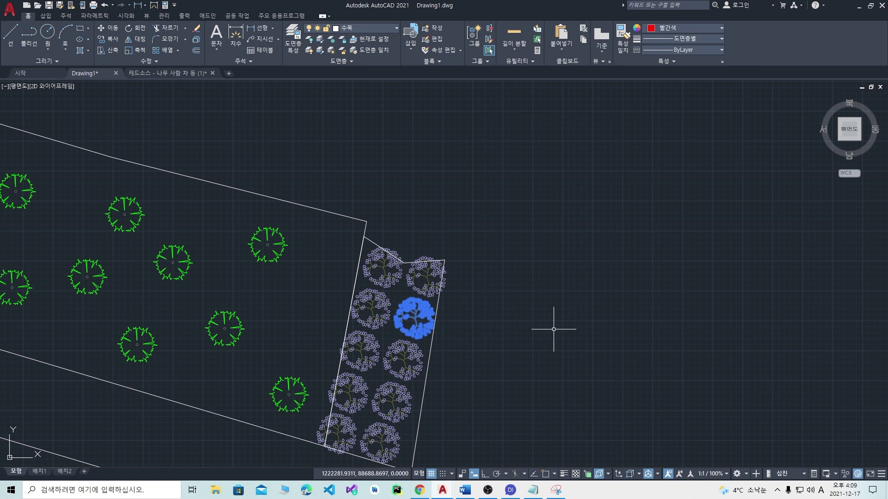
left_click(397, 364)
left_click(403, 359)
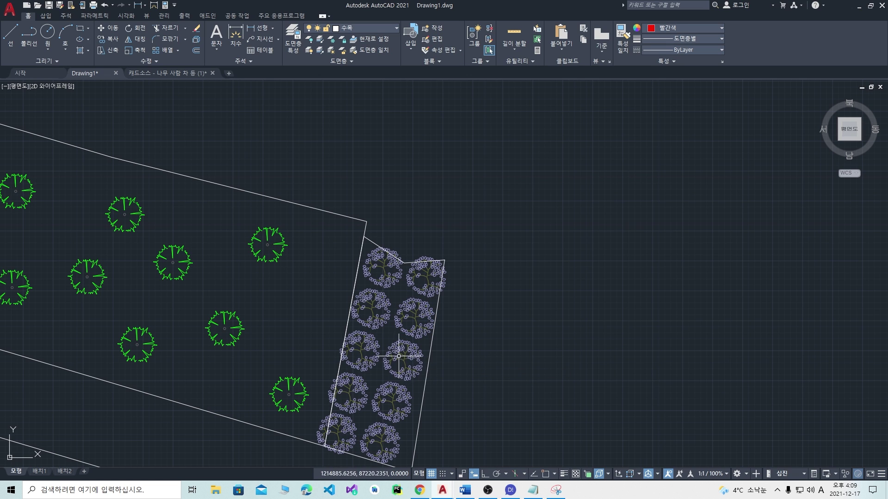
type("m")
key("Return")
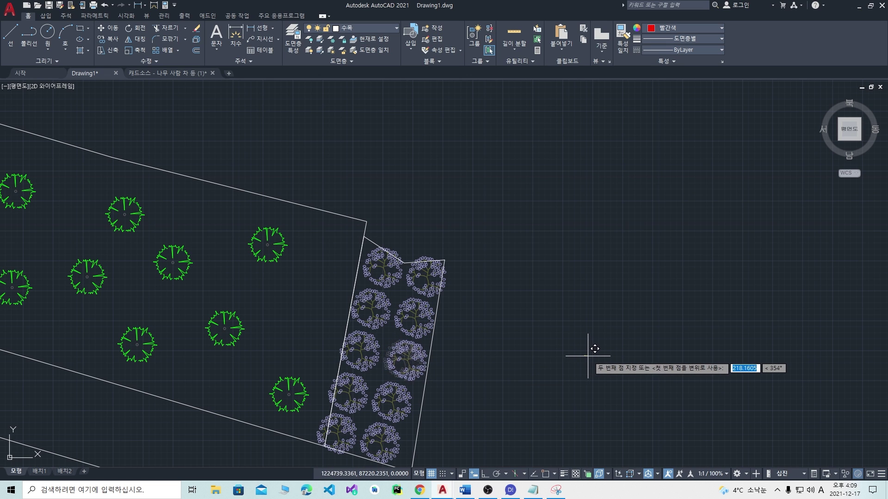
Step: Move the third pair of lavender trees from the north slightly east to centre it between the plot's side boundaries
left_click(411, 369)
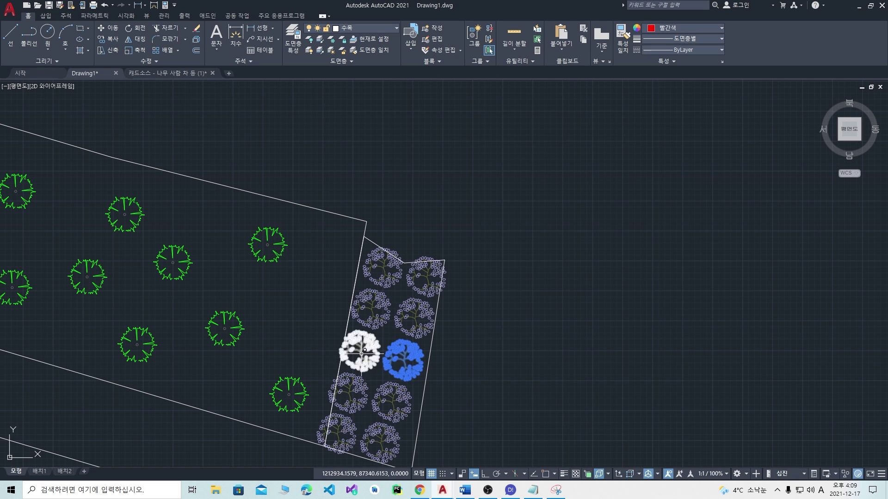
type("m")
key("Return")
left_click(614, 373)
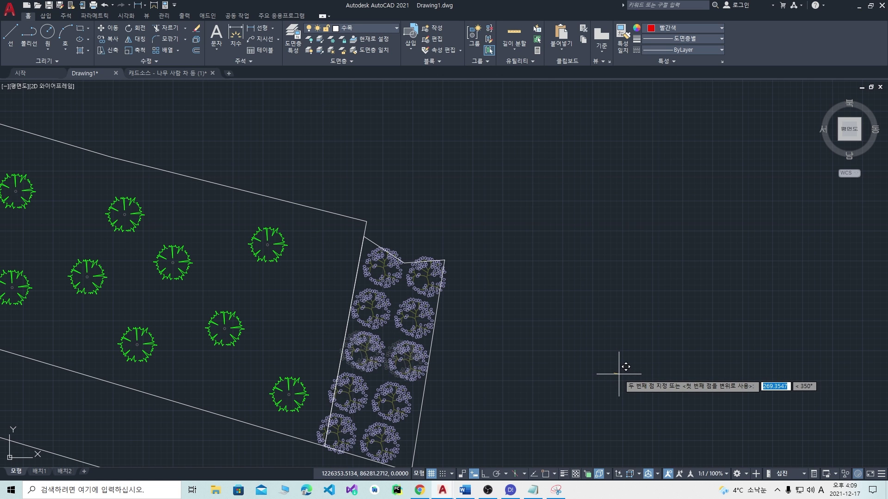
left_click(620, 374)
Step: Move the fourth and fifth pairs of lavender trees slightly east so they fit between the slanted plot boundaries
left_click(354, 392)
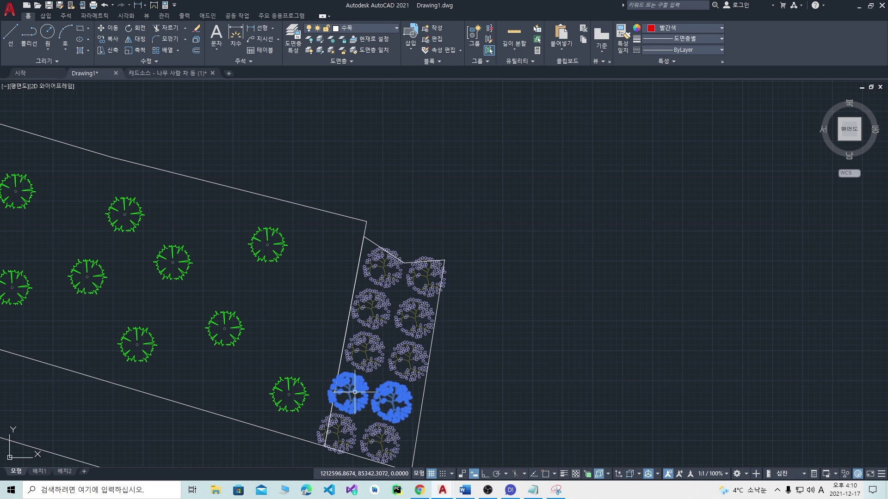
key("Return")
left_click(535, 413)
left_click(543, 417)
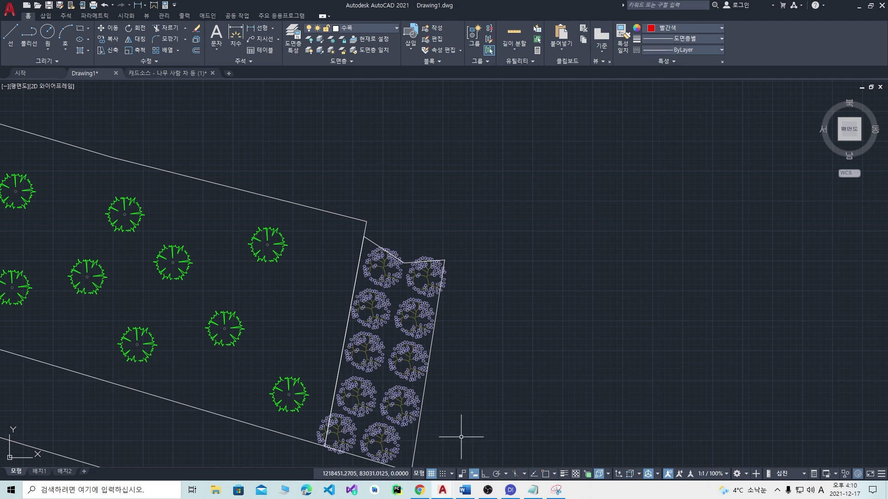
key("Return")
left_click(532, 430)
left_click(544, 435)
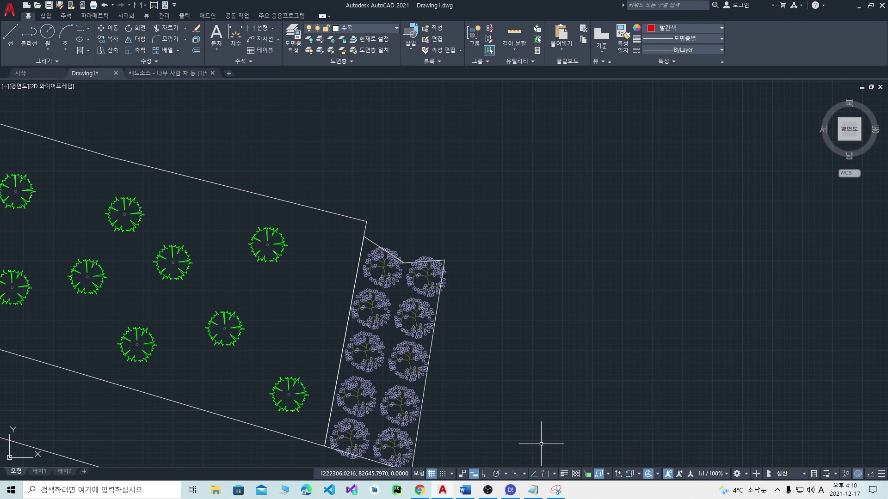
Step: Nudge the second pair of lavender trees from the north slightly east to line up with its neighbours
left_click(388, 316)
key("Return")
left_click(572, 327)
left_click(575, 328)
Step: Copy the southernmost pair of lavender trees to the north end of the long narrow plot on the lower site's east side
scroll(598, 323, "down", 2)
middle_click_drag(597, 356, 605, 183)
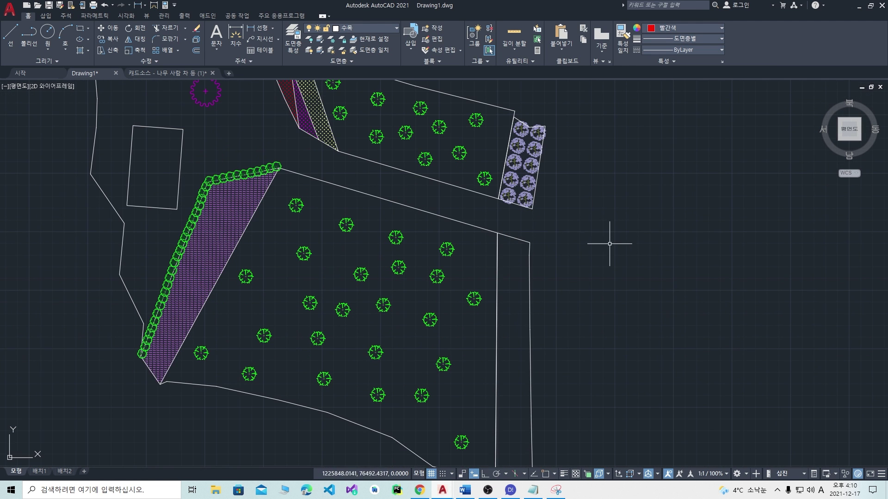
scroll(594, 186, "down", 3)
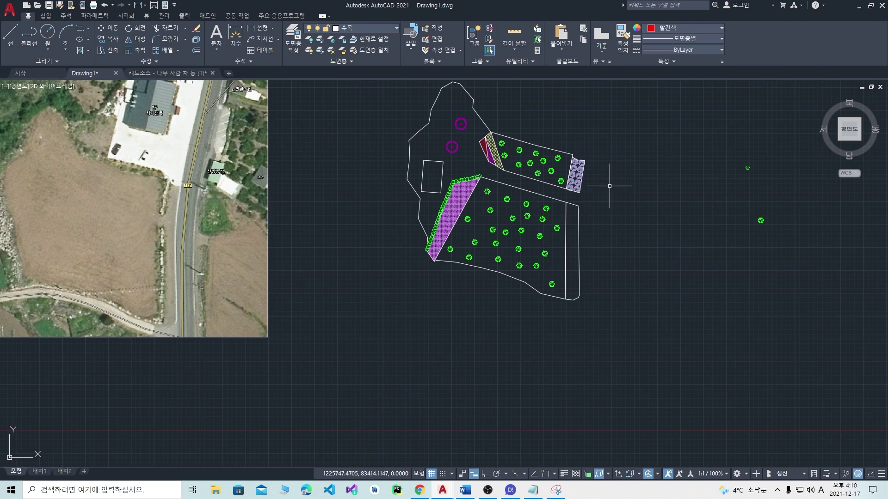
scroll(515, 270, "up", 7)
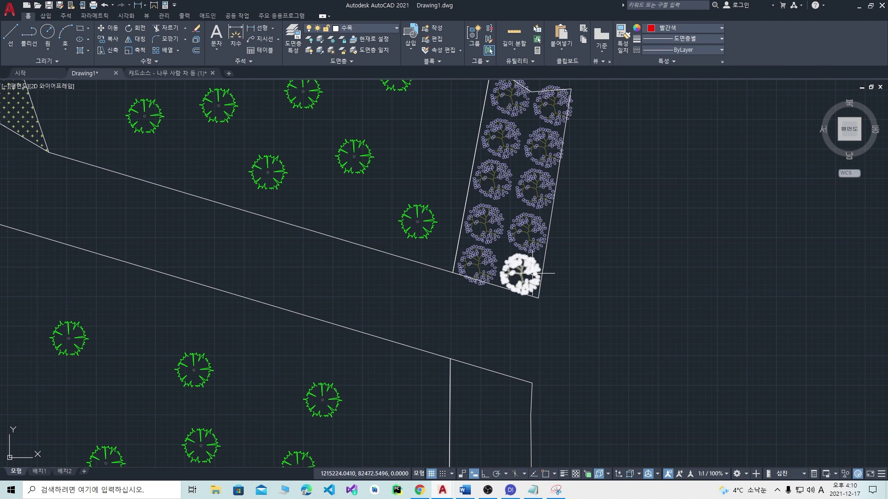
left_click(532, 277)
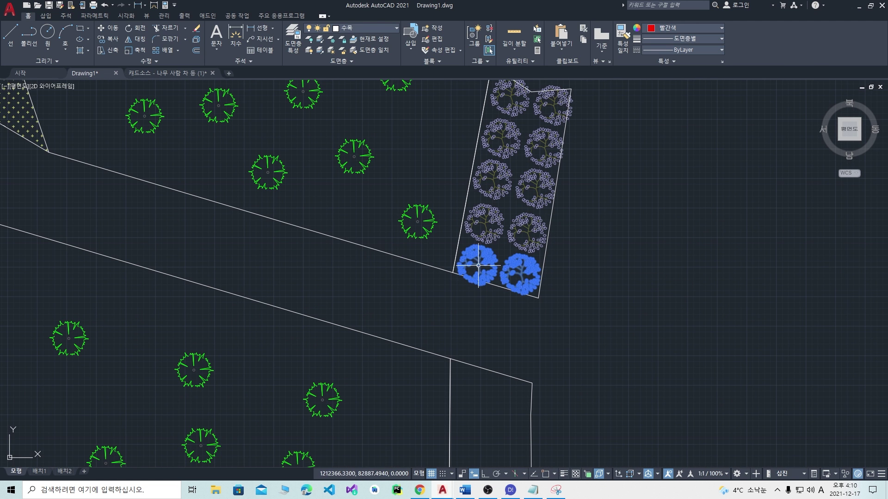
key("Return")
left_click(521, 276)
middle_click_drag(546, 334, 577, 135)
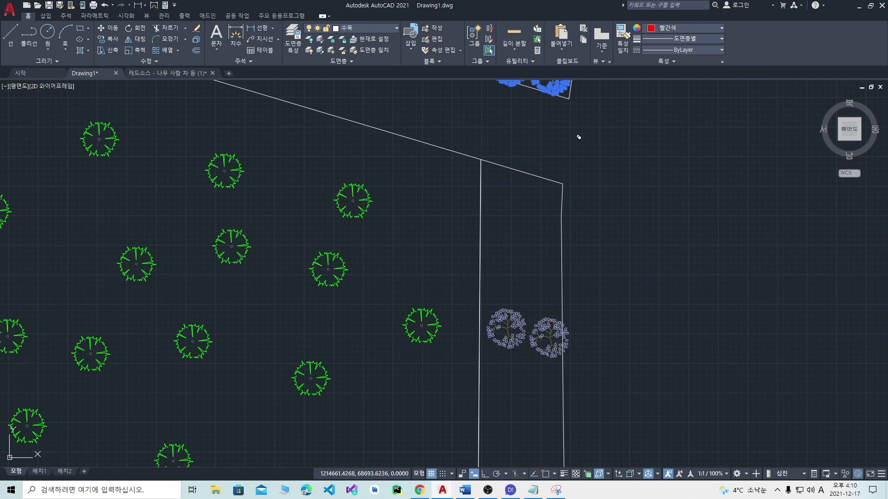
left_click(551, 194)
key("Return")
left_click(546, 213)
type("c")
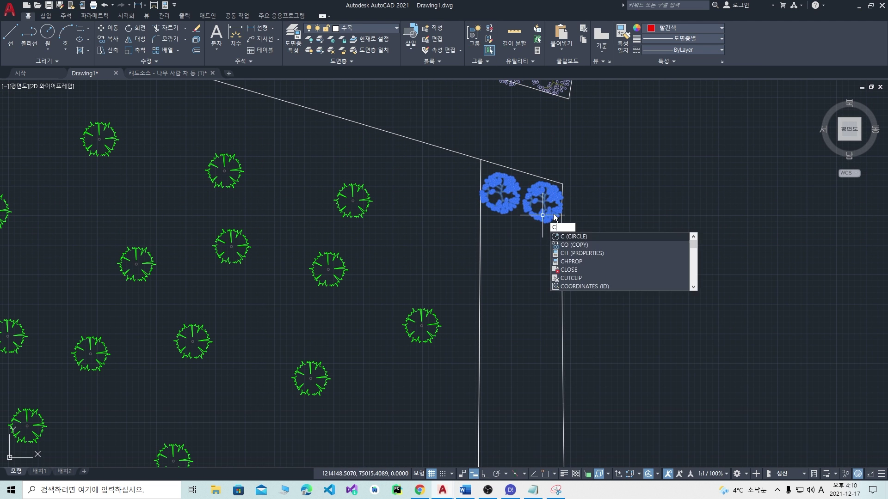
key("Return")
key("Escape")
Step: Copy the pair of lavender trees at the lower plot's north end directly south to form a second pair
left_click(547, 232)
left_click(510, 200)
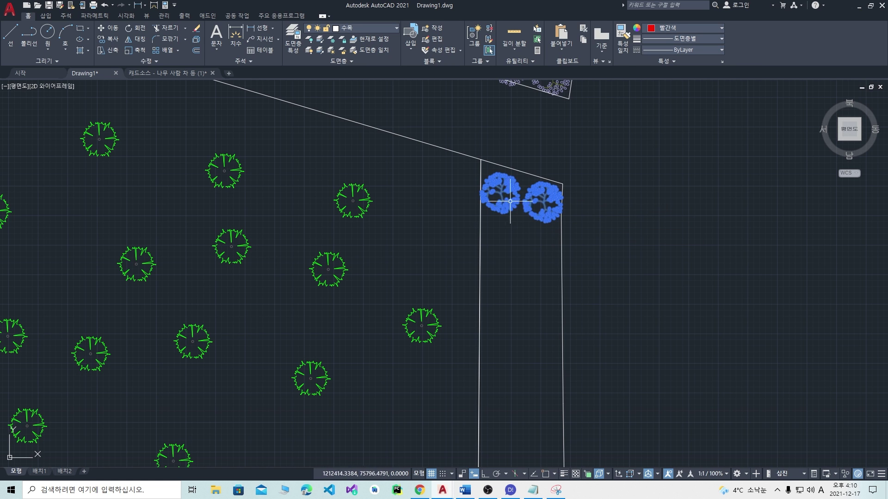
key("Return")
left_click(550, 197)
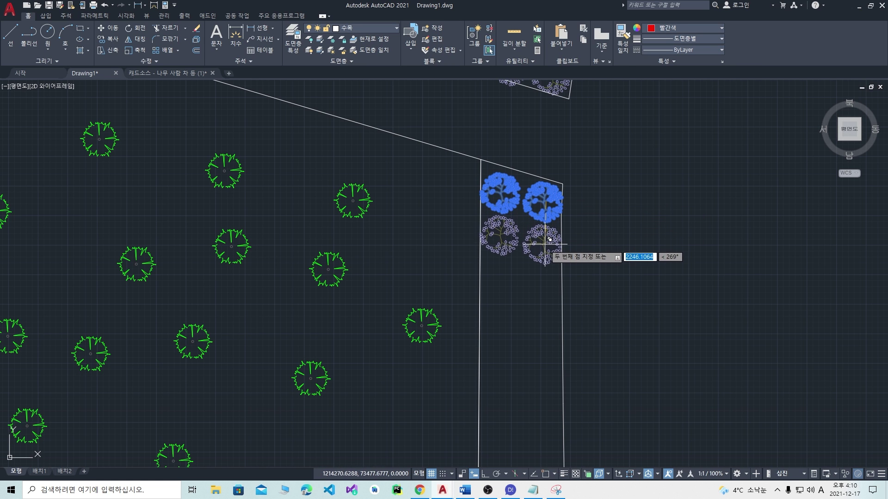
left_click(551, 241)
key("Return")
Step: Copy the block of four lavender trees repeatedly straight south until the long narrow plot is filled to its south end
left_click(549, 275)
left_click(517, 201)
type("co")
key("Return")
left_click(551, 199)
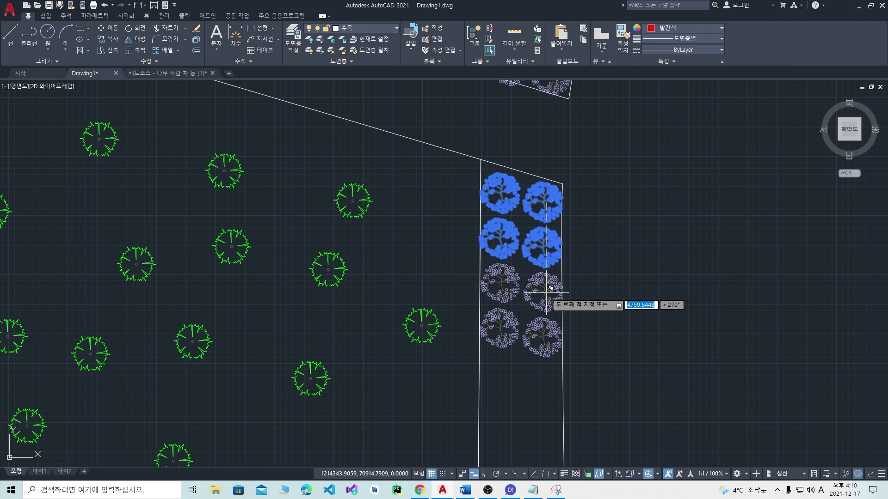
middle_click_drag(584, 318, 573, 186)
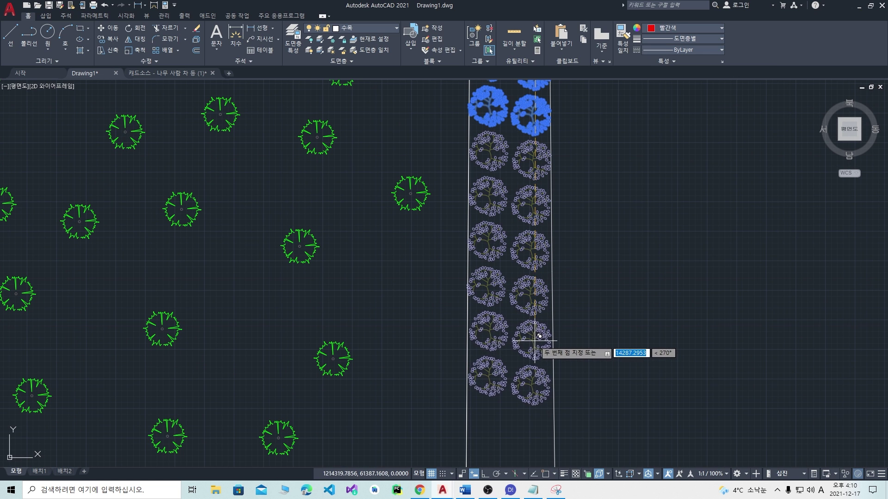
middle_click_drag(611, 340, 590, 164)
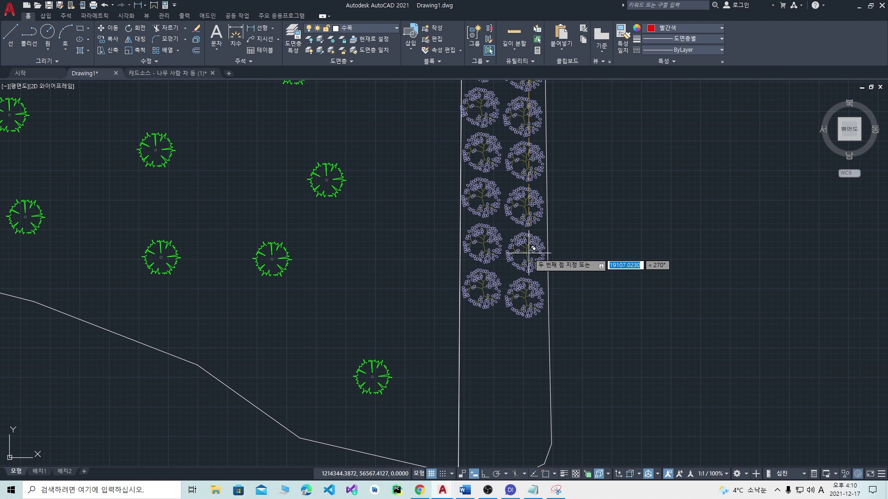
left_click(530, 343)
middle_click_drag(613, 313, 613, 235)
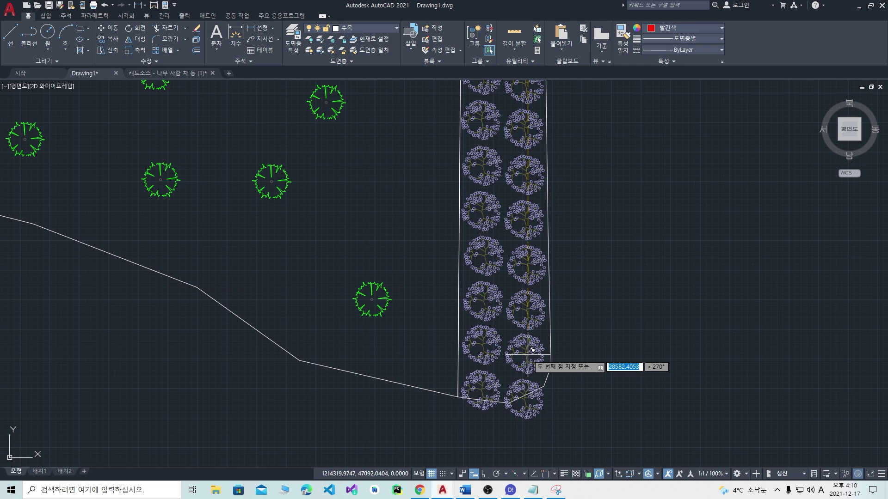
right_click(528, 355)
left_click(528, 355)
left_click(527, 354)
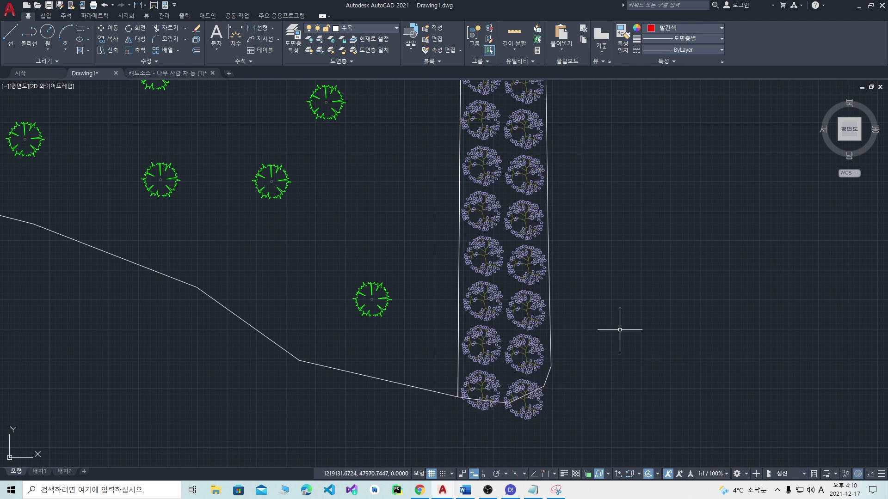
key("Escape")
Step: Review the planted plots, and look through the symbol library and its plan symbol table for another tree symbol
scroll(637, 299, "down", 2)
scroll(679, 276, "down", 4)
middle_click_drag(468, 224, 488, 278)
scroll(499, 252, "up", 4)
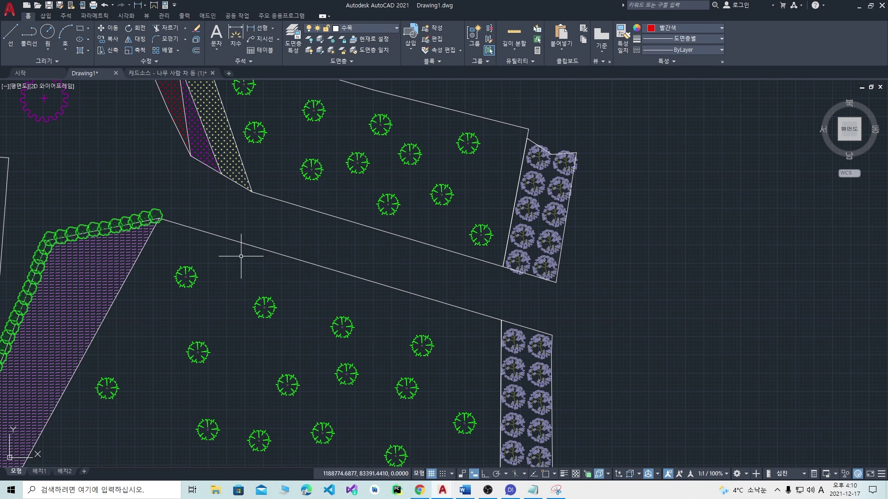
middle_click_drag(241, 256, 295, 249)
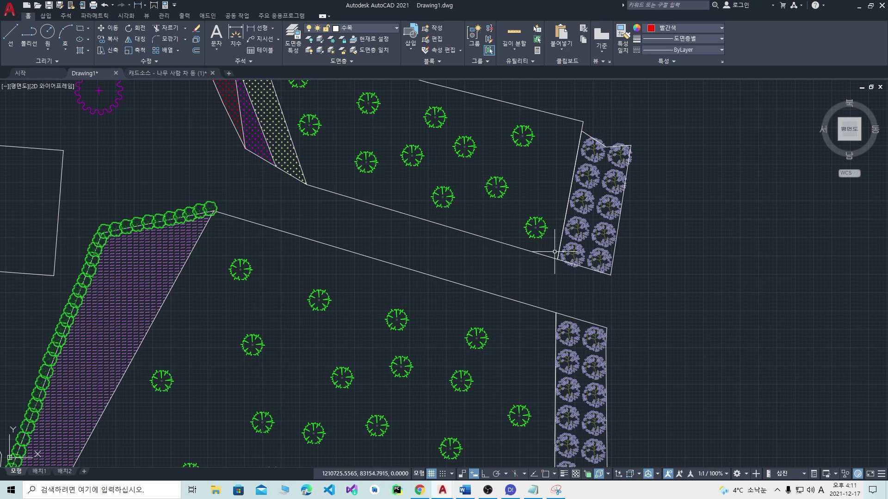
scroll(513, 248, "down", 2)
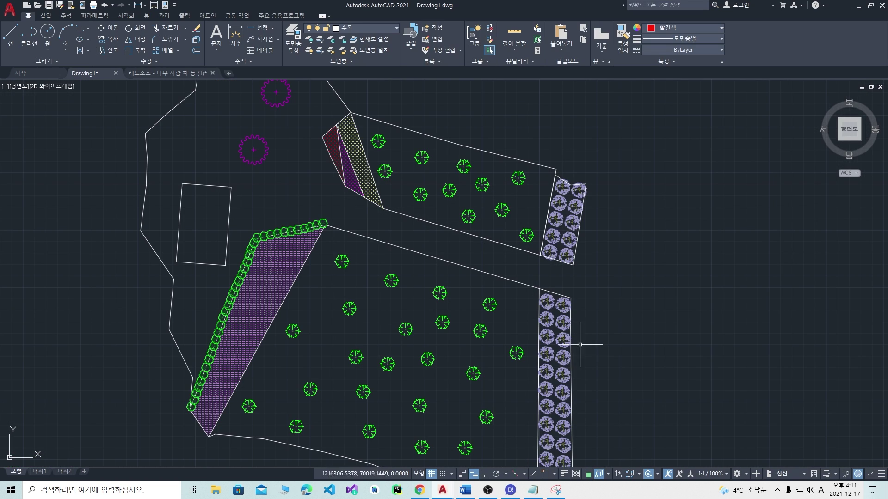
scroll(617, 266, "down", 4)
mouse_move(722, 249)
middle_mouse_down()
mouse_move(688, 267)
mouse_move(475, 295)
mouse_move(500, 283)
middle_mouse_up()
scroll(735, 250, "down", 2)
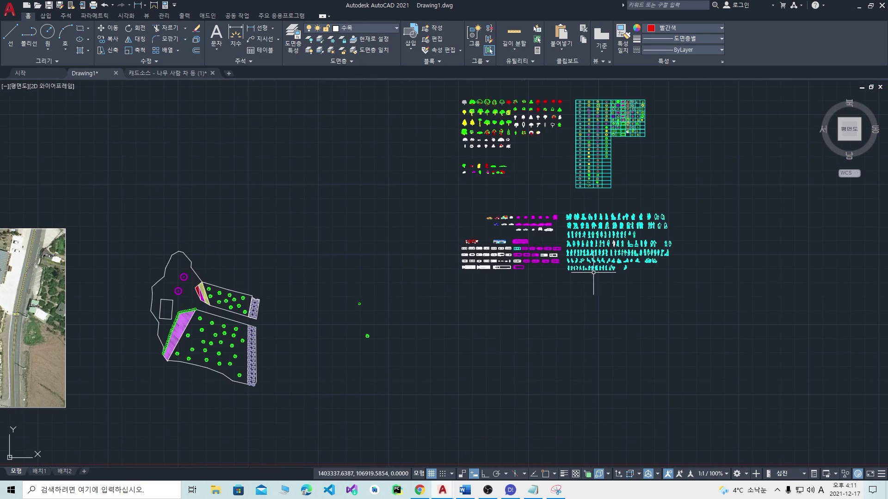
scroll(602, 136, "up", 4)
scroll(436, 218, "down", 4)
mouse_move(376, 221)
middle_mouse_down()
mouse_move(539, 174)
mouse_move(464, 241)
middle_mouse_up()
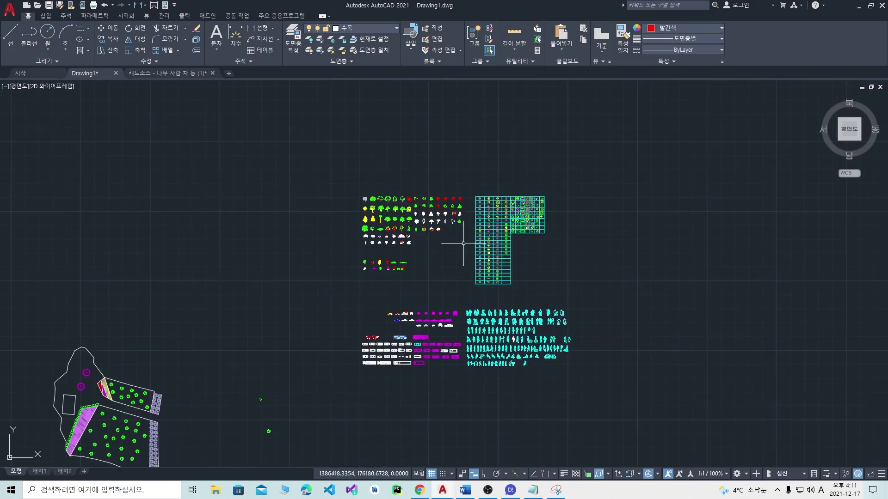
scroll(464, 216, "up", 4)
scroll(546, 247, "up", 4)
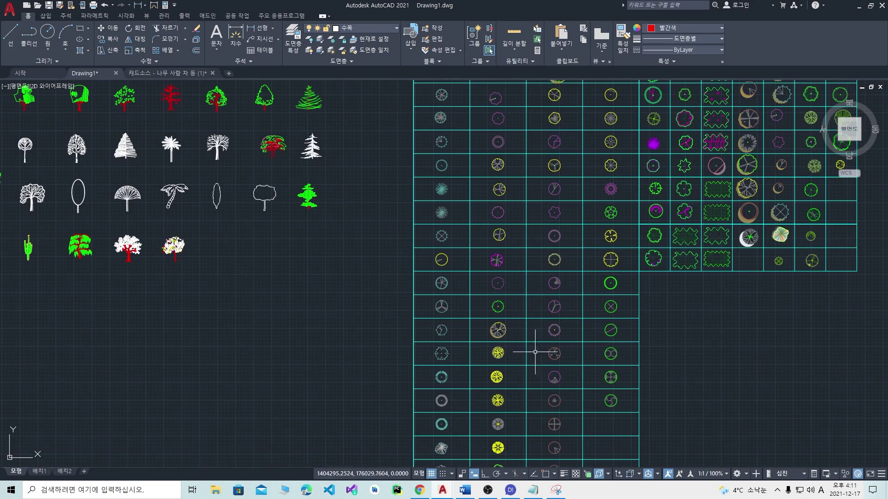
scroll(503, 326, "down", 4)
middle_click_drag(46, 379, 315, 261)
scroll(329, 337, "down", 4)
middle_click_drag(186, 401, 283, 297)
scroll(185, 319, "up", 4)
scroll(221, 325, "up", 4)
scroll(297, 307, "down", 2)
scroll(694, 208, "down", 4)
middle_click_drag(725, 209, 179, 339)
scroll(585, 204, "up", 4)
scroll(506, 201, "up", 2)
middle_click_drag(517, 204, 514, 260)
scroll(486, 366, "up", 4)
scroll(532, 277, "down", 7)
scroll(543, 258, "up", 3)
middle_click_drag(567, 115, 512, 280)
middle_click_drag(526, 189, 524, 364)
scroll(504, 300, "up", 4)
scroll(523, 364, "down", 3)
scroll(561, 313, "up", 3)
scroll(542, 359, "up", 3)
scroll(406, 356, "down", 6)
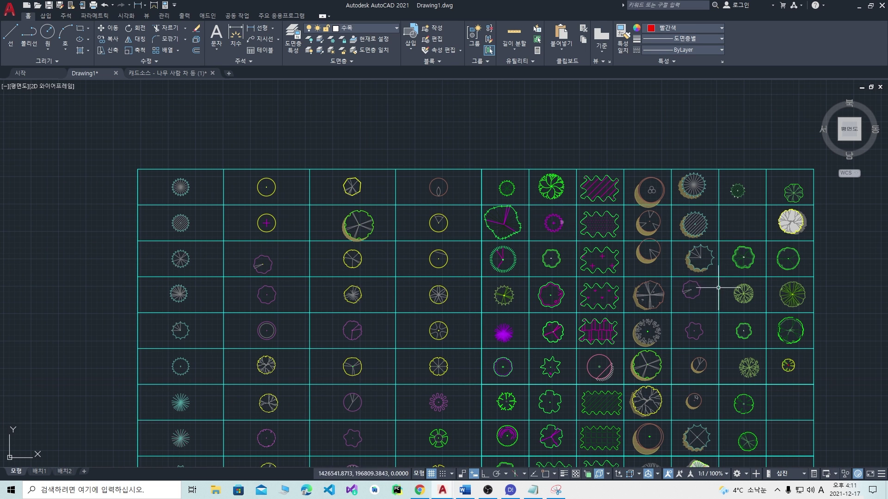
Step: Copy the small round symbol with concentric scalloped arcs from the plan symbol table to the empty ground east of the long narrow plot
scroll(718, 288, "down", 2)
middle_click_drag(722, 291, 604, 265)
scroll(602, 283, "up", 4)
middle_click_drag(574, 370, 575, 263)
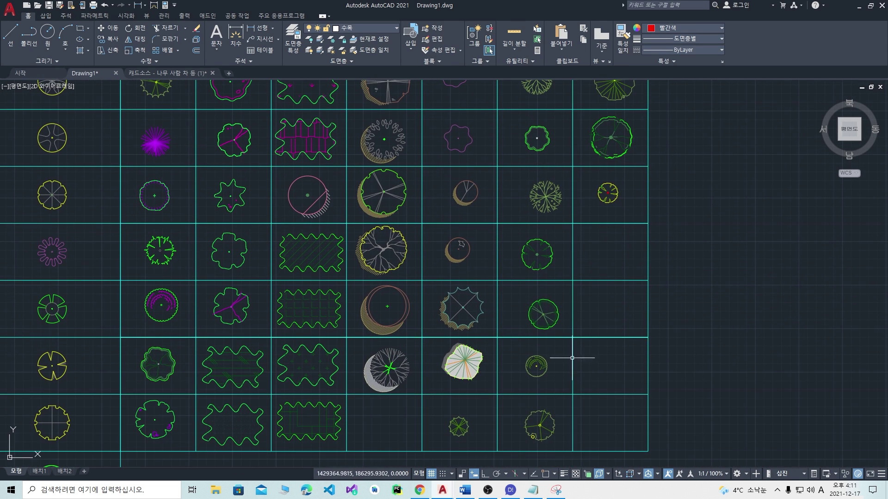
left_click(536, 362)
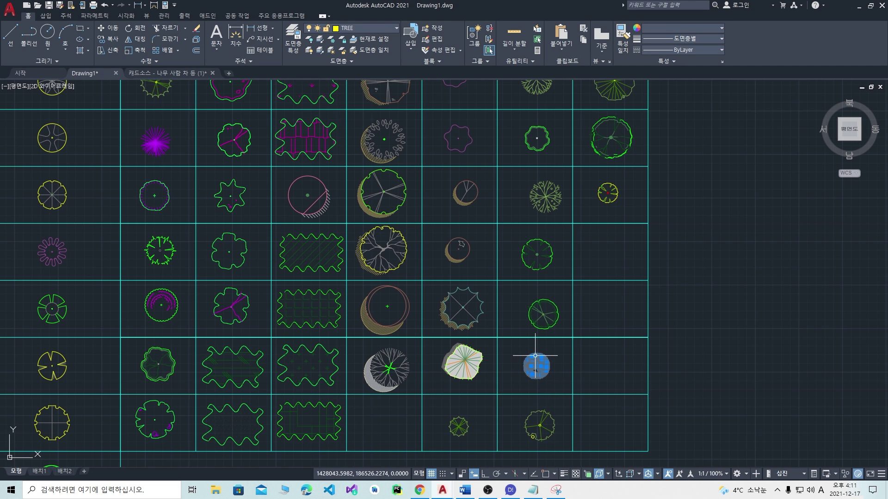
type("co")
key("space")
left_click(536, 366)
scroll(535, 370, "down", 6)
scroll(341, 420, "down", 6)
middle_click_drag(278, 398, 491, 110)
scroll(269, 302, "up", 4)
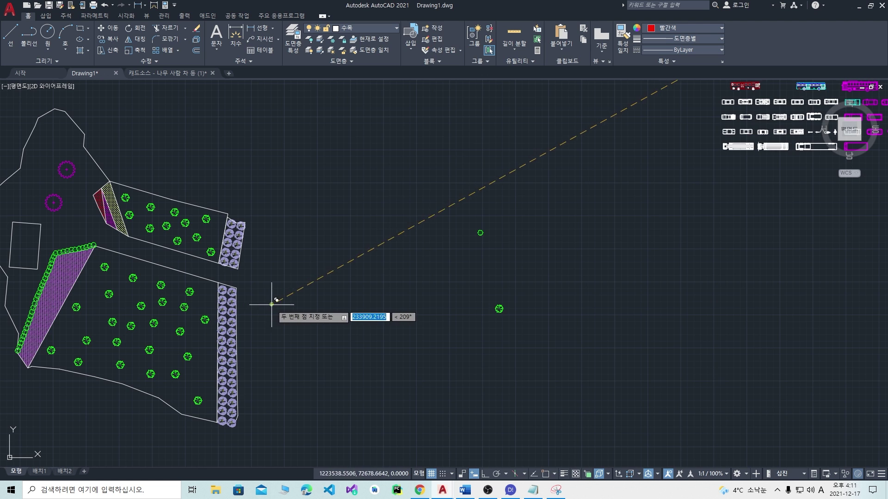
scroll(276, 306, "up", 7)
left_click(265, 306)
left_click(199, 254)
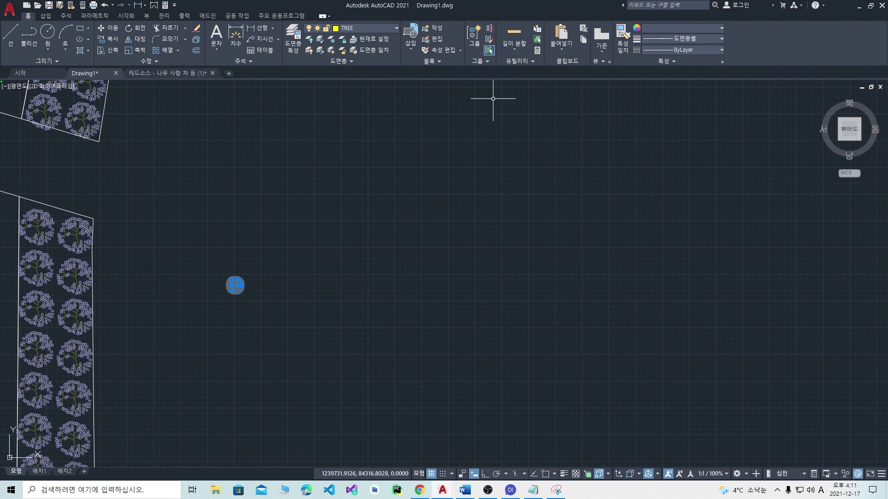
key("Escape")
scroll(231, 297, "up", 6)
scroll(233, 290, "up", 5)
left_click(324, 286)
left_click(223, 224)
key("Escape")
left_click(393, 264)
left_click(173, 224)
left_click(374, 241)
left_click(327, 130)
key("Escape")
left_click(396, 336)
left_click(157, 103)
key("Escape")
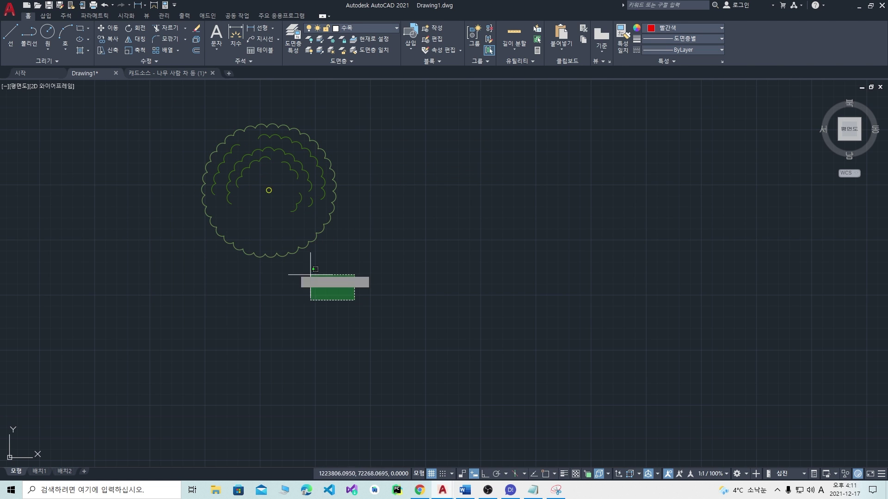
Step: Select all the arcs of the copied symbol's outer scalloped ring and set their color to green
left_click(351, 293)
left_click(157, 215)
left_click(352, 222)
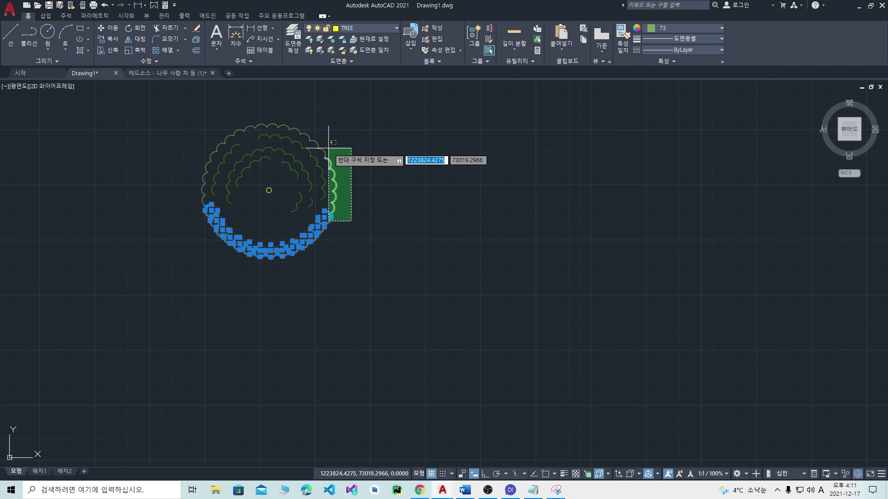
left_click(329, 138)
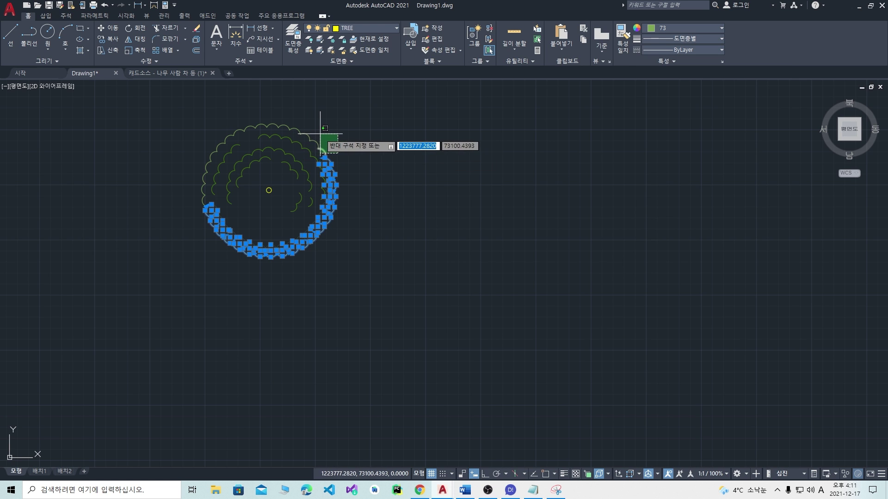
scroll(312, 113, "up", 4)
left_click(312, 190)
left_click(288, 154)
left_click(287, 141)
left_click(141, 117)
left_click(257, 159)
left_click(248, 133)
left_click(122, 176)
left_click(88, 135)
middle_click_drag(37, 248, 319, 228)
left_click(326, 317)
left_click(273, 197)
left_click(661, 29)
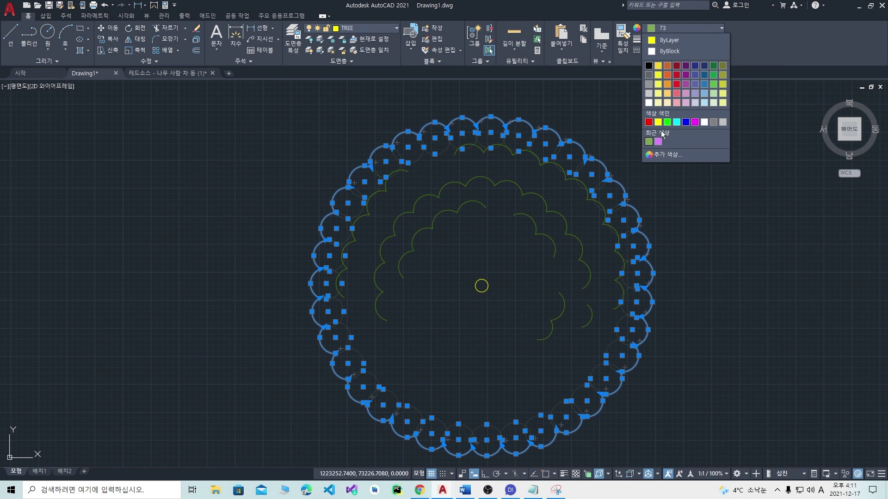
left_click(667, 123)
key("Escape")
Step: Define the whole recolored symbol as a block named 키볼
scroll(704, 293, "down", 8)
left_click(512, 337)
left_click(359, 200)
type("b")
key("Return")
type("ㅋㅣ볼")
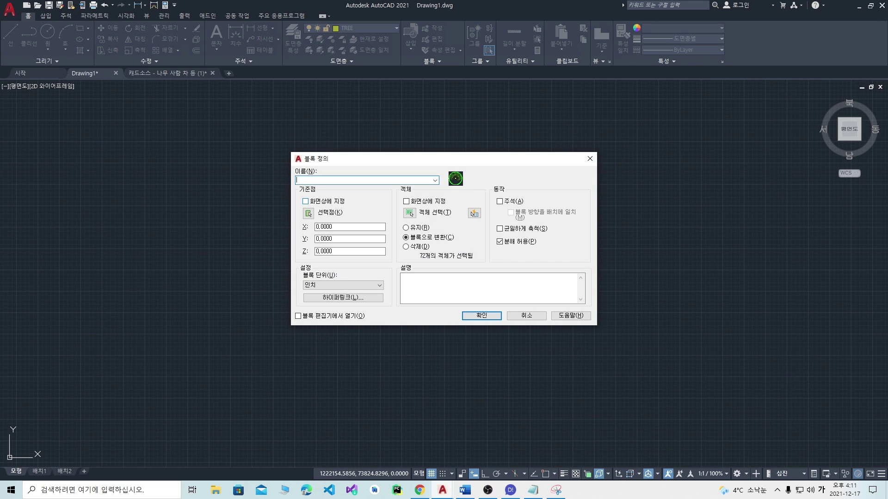
key("Return")
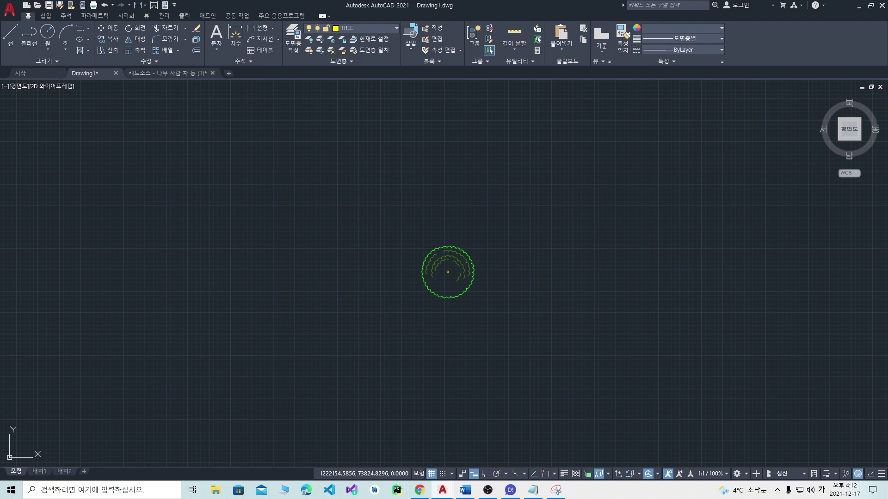
left_click(532, 327)
left_click(373, 204)
key("Escape")
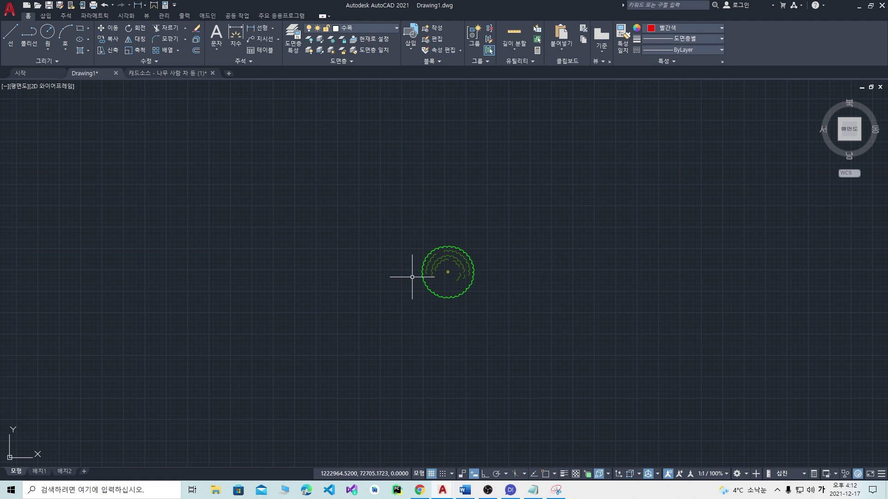
Step: Measure the diameter of the round symbol across its outer ring
type("di")
key("Return")
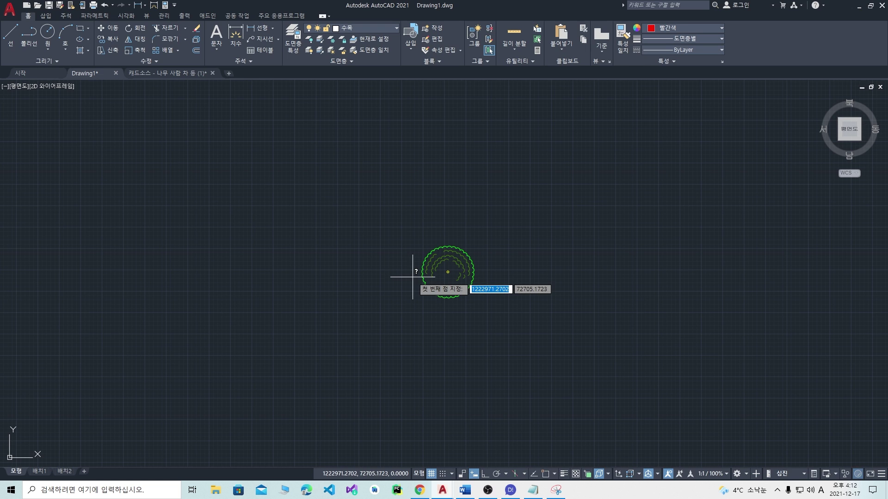
left_click(423, 276)
left_click(473, 270)
Step: Scale the round symbol by a factor of 1.1 about its center
left_click(520, 304)
left_click(331, 191)
scroll(506, 312, "down", 5)
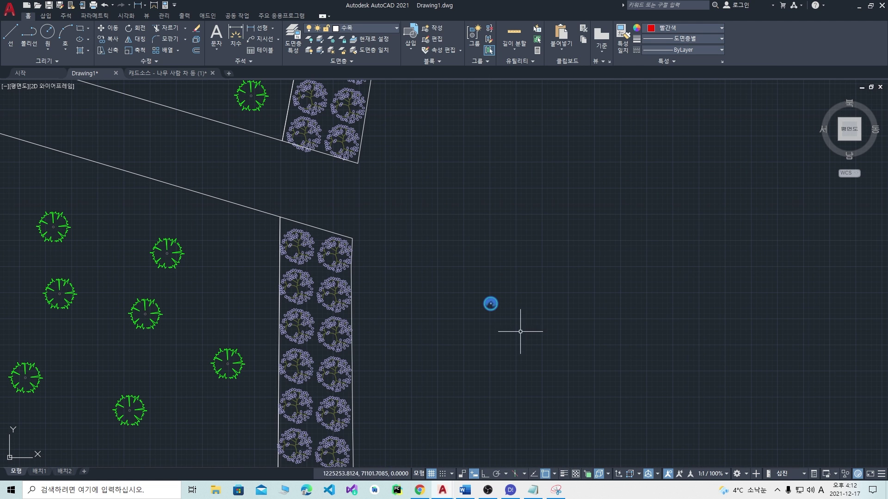
scroll(511, 318, "up", 4)
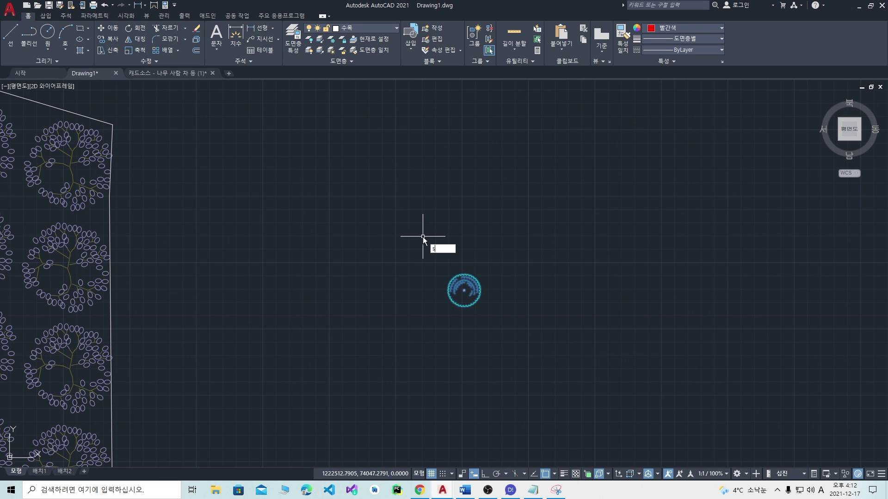
key("Return")
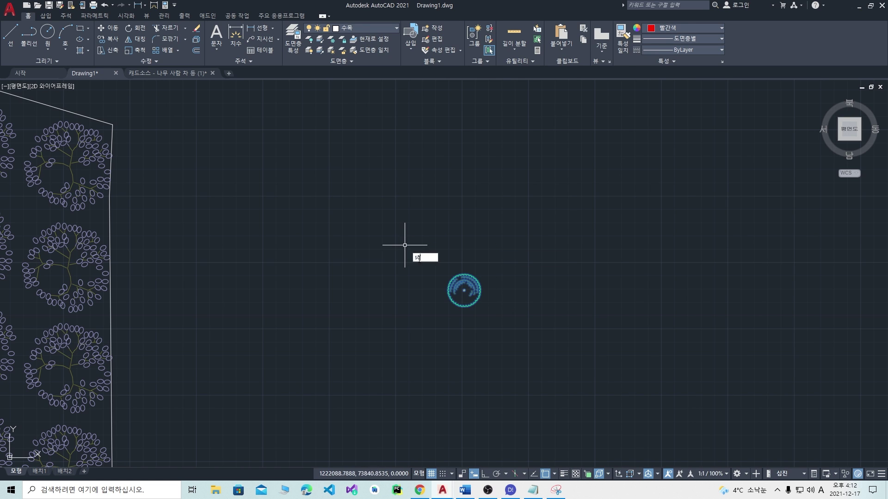
left_click(464, 291)
type("1.1")
key("Return")
Step: Move the round symbol by its center onto the lower site's north boundary, just east of the last tree in the green row
left_click(513, 337)
left_click(404, 207)
type("m")
key("Return")
left_click(464, 290)
scroll(418, 278, "down", 5)
middle_click_drag(227, 263, 517, 356)
scroll(301, 252, "up", 6)
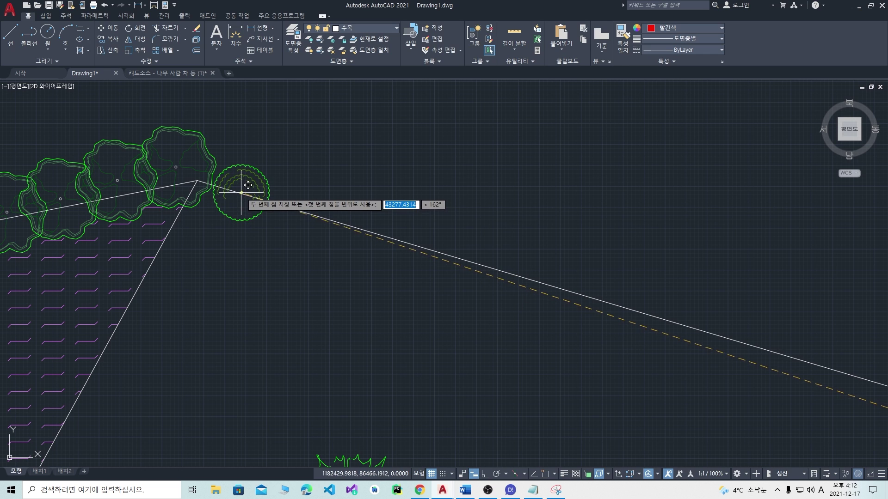
left_click(240, 193)
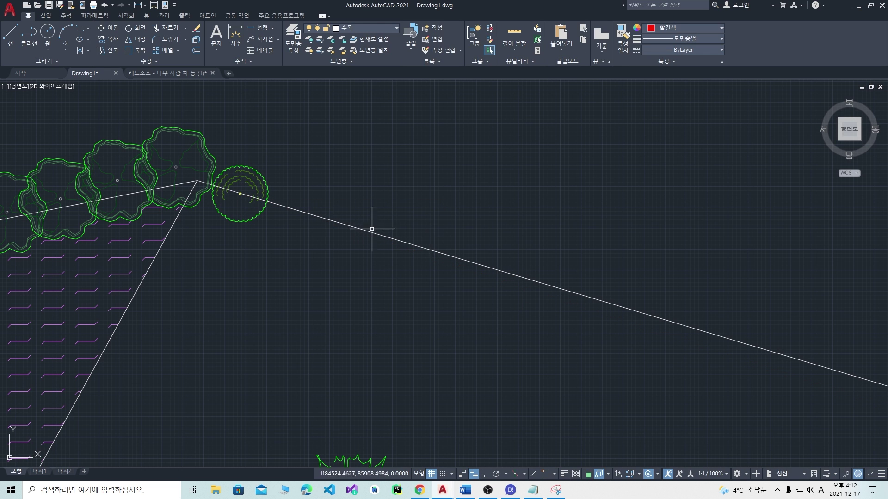
Step: Check which object snap modes are active in the drafting settings and accept them
right_click(430, 196, "shift")
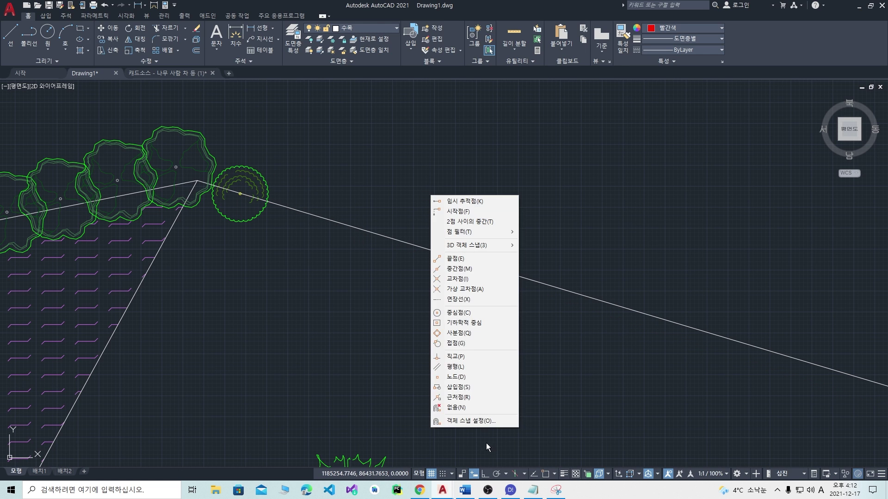
left_click(478, 420)
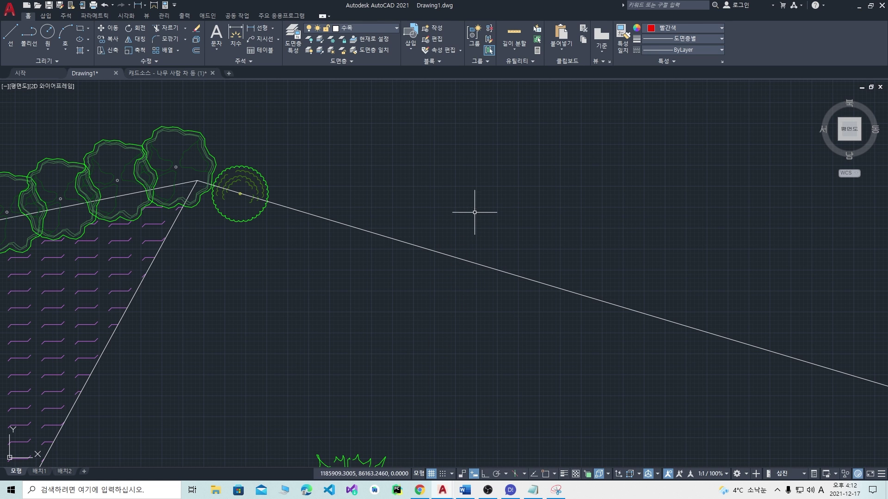
right_click(475, 209, "shift")
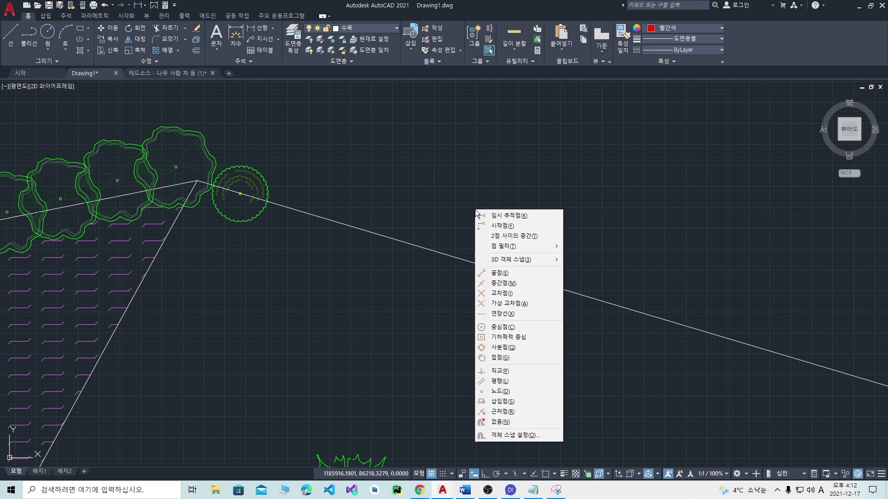
left_click(522, 439)
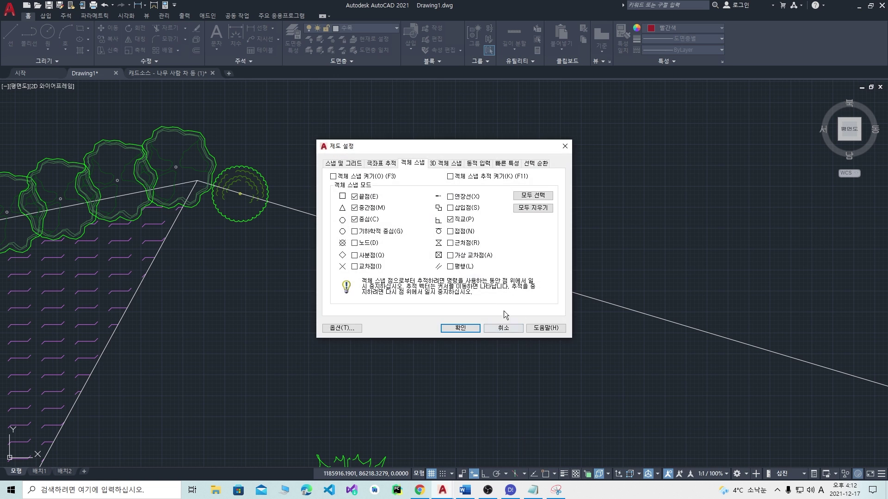
left_click(460, 329)
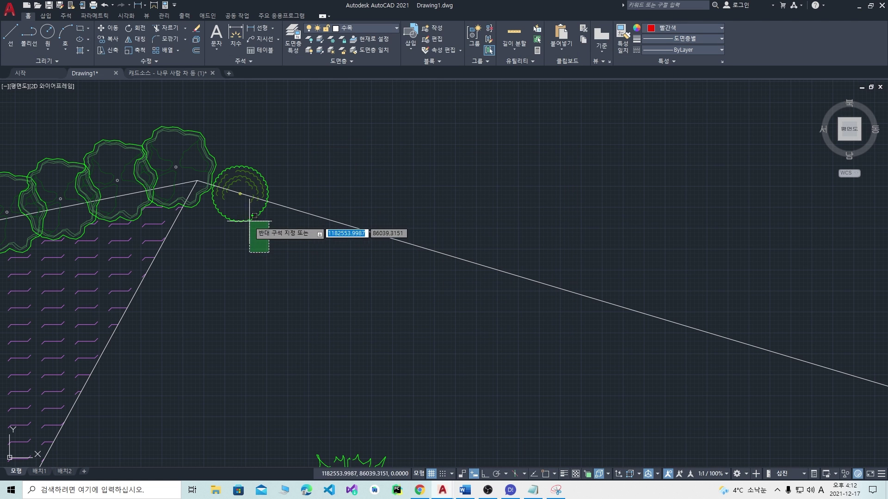
Step: Start copying the round symbol from its center with object snap on, trying out spacings along the north boundary toward the long narrow plot's corner
type("co")
key("Return")
key("F3")
left_click(240, 194)
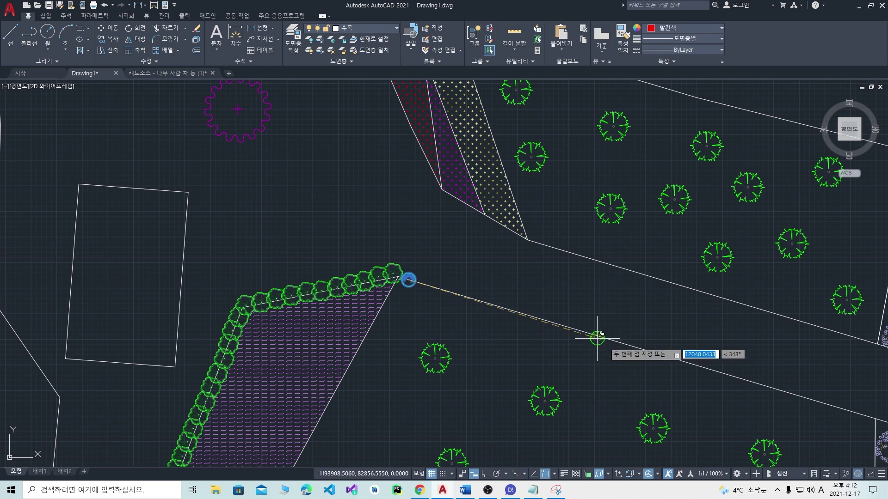
scroll(464, 308, "down", 5)
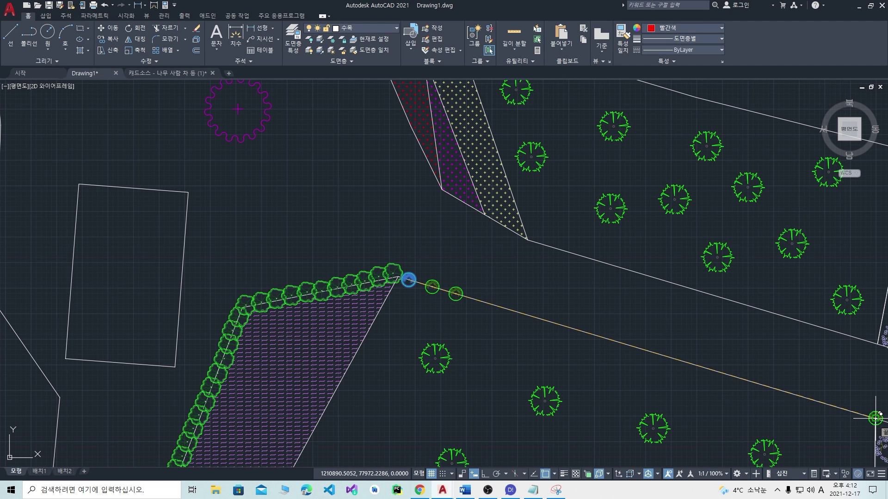
scroll(873, 416, "up", 5)
scroll(583, 276, "down", 3)
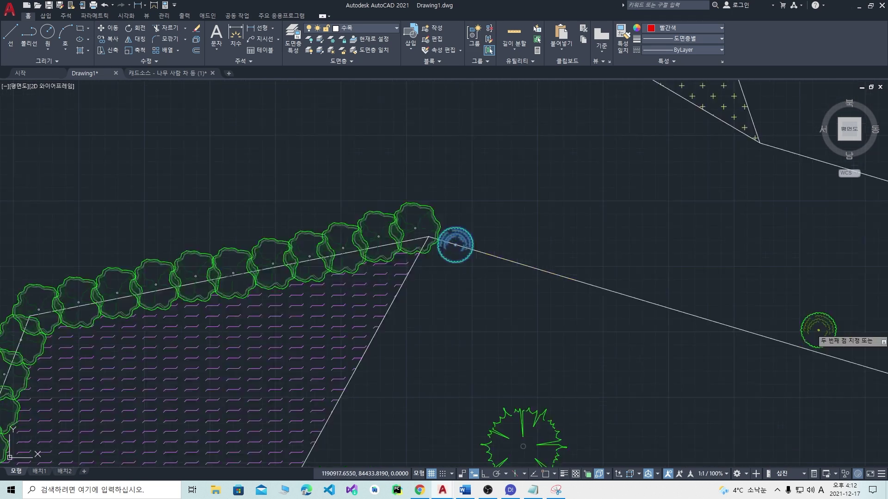
scroll(694, 305, "down", 1)
scroll(789, 353, "down", 2)
scroll(716, 313, "up", 1)
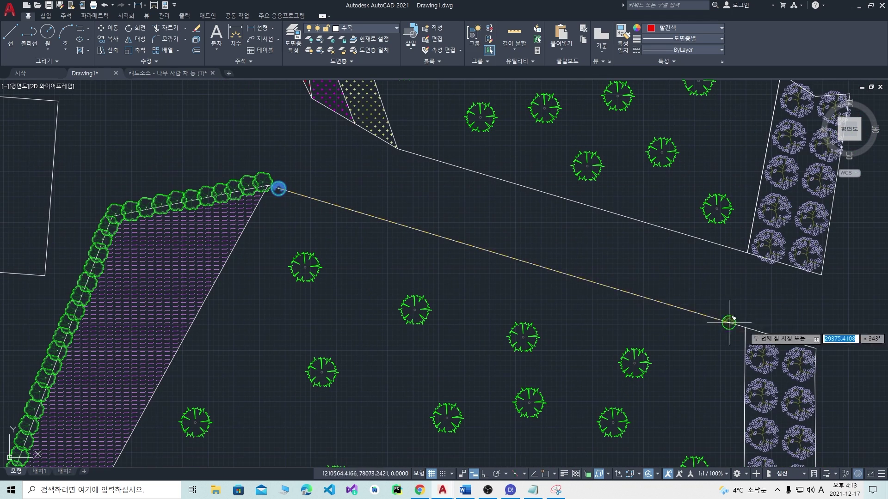
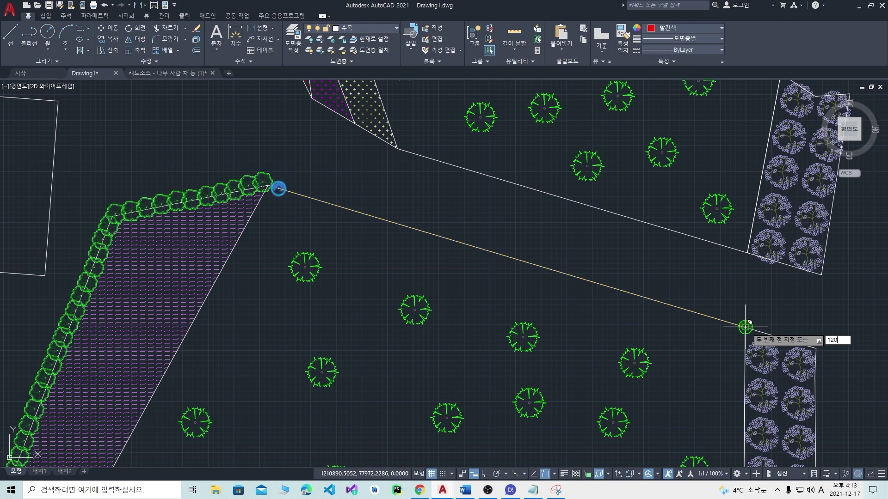
scroll(745, 327, "up", 6)
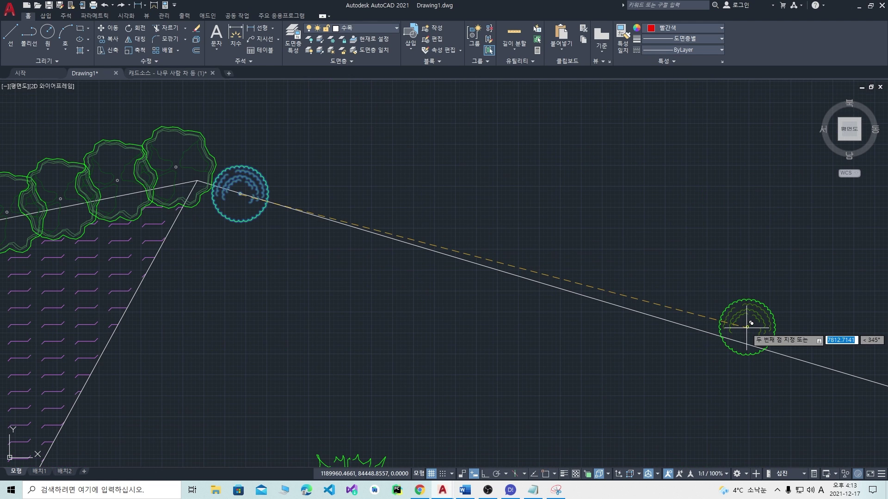
scroll(745, 327, "down", 8)
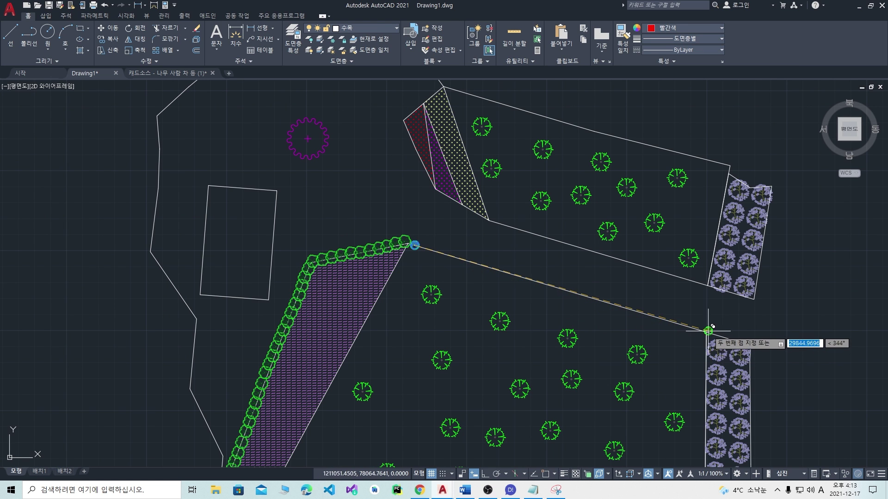
scroll(705, 330, "up", 3)
scroll(700, 319, "down", 3)
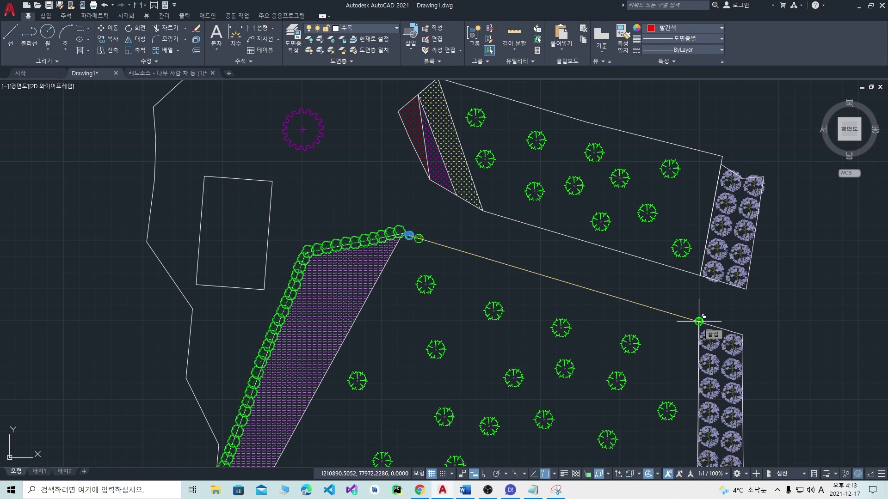
Step: Continue copying the round symbol along the lower site's north boundary at distances from 2000 to 11000, every 1000
type("00")
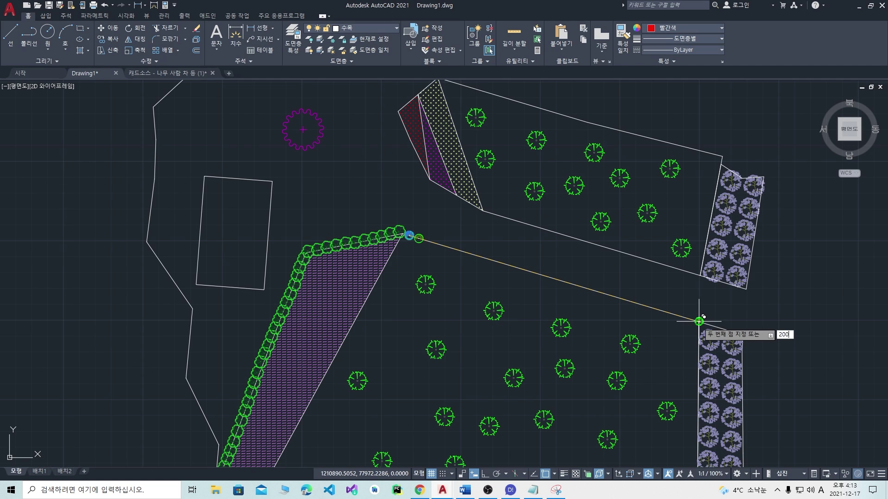
key("Return")
type("3000")
key("Return")
type("4000")
key("Return")
type("5000")
key("Return")
type("60")
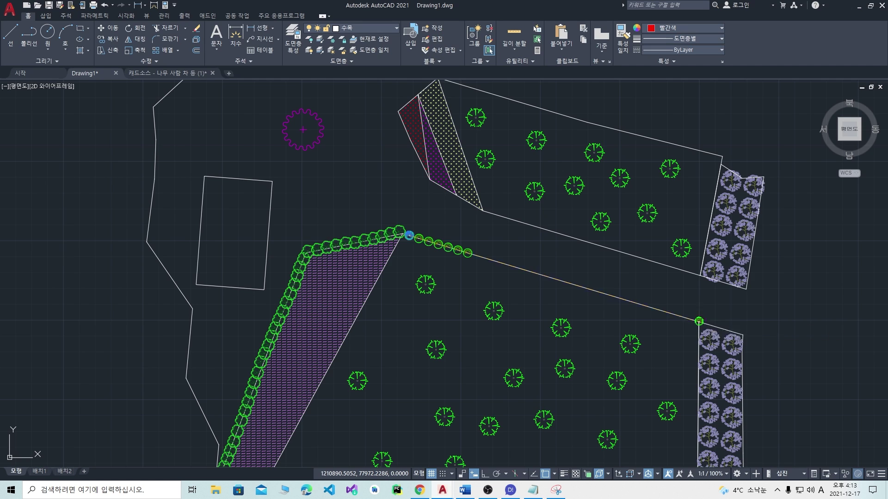
key("Return")
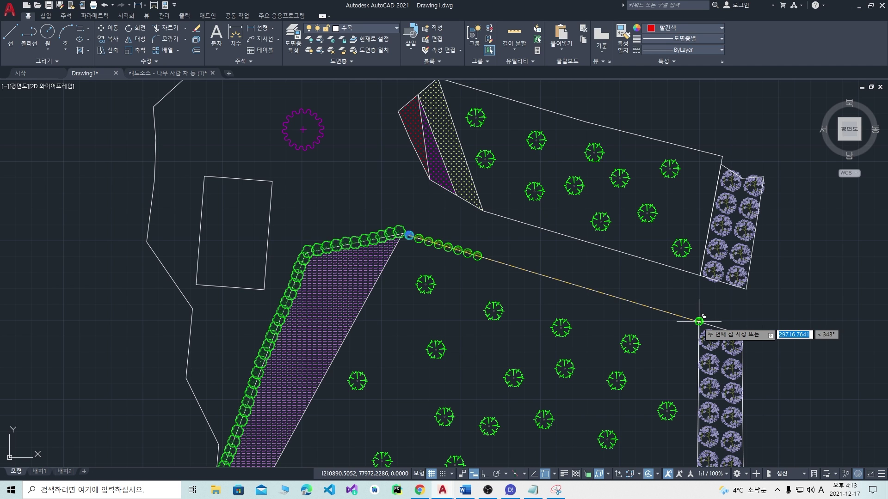
type("7000")
key("Return")
type("8000")
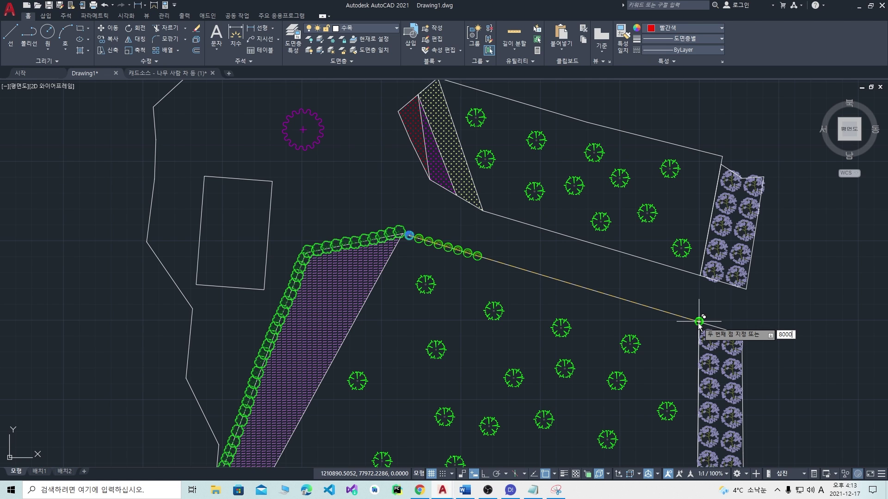
key("Return")
type("9000")
key("Return")
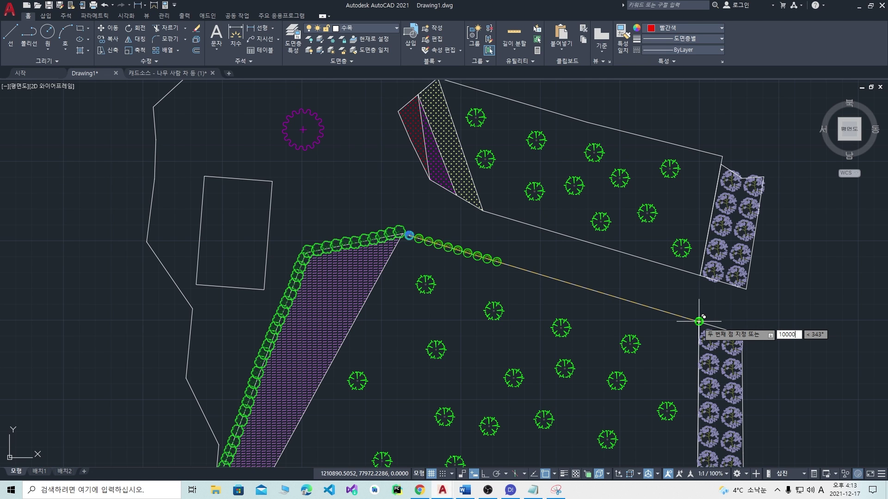
key("Return")
type("11000")
key("Return")
key("Return")
scroll(514, 255, "up", 4)
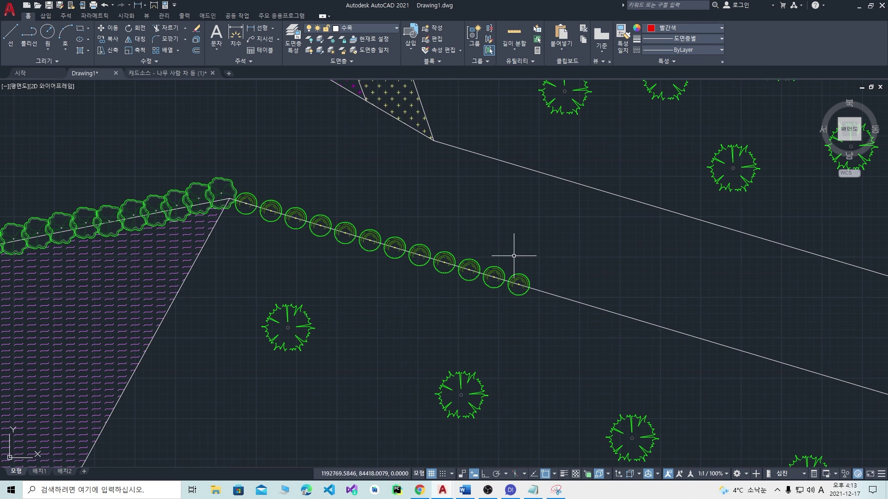
scroll(520, 291, "up", 4)
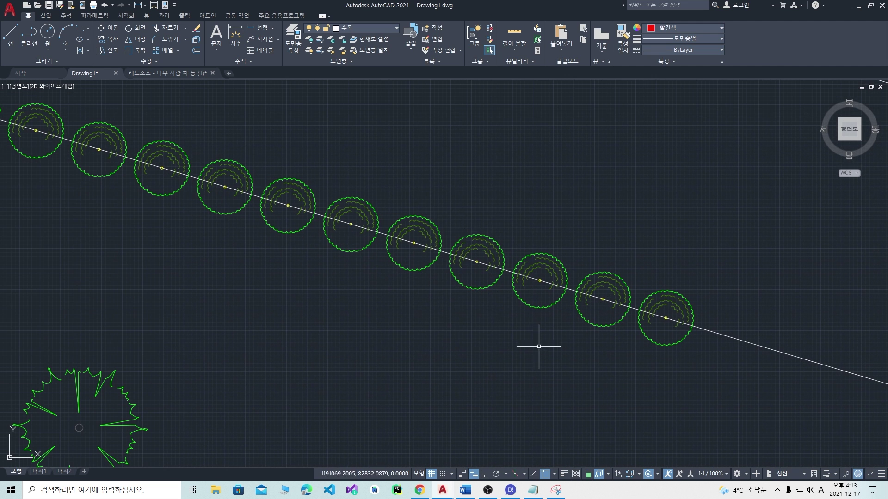
Step: Review the object snap modes in the drafting settings again and accept them
right_click(421, 352, "shift")
left_click(455, 344)
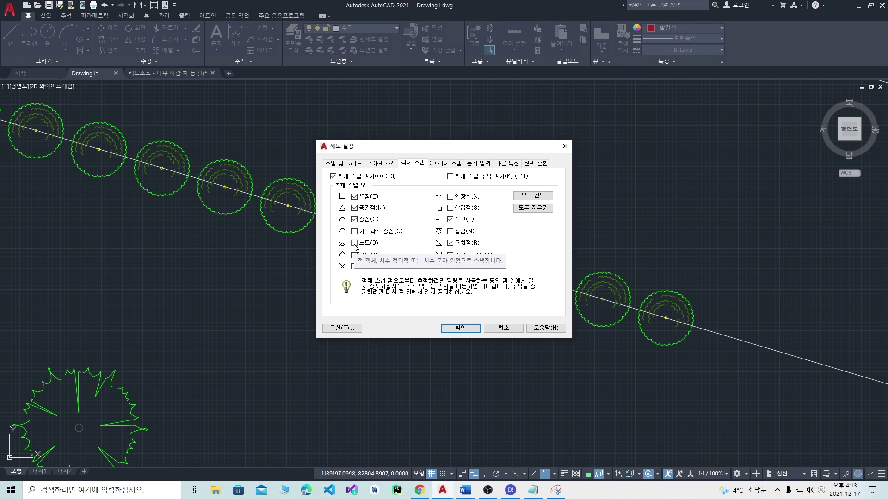
left_click(440, 328)
Step: Copy all round symbols except the westernmost from the westernmost one's center to the row's last center, 11000 along the boundary
scroll(492, 340, "down", 4)
left_click(555, 347)
left_click(530, 332)
left_click(511, 315)
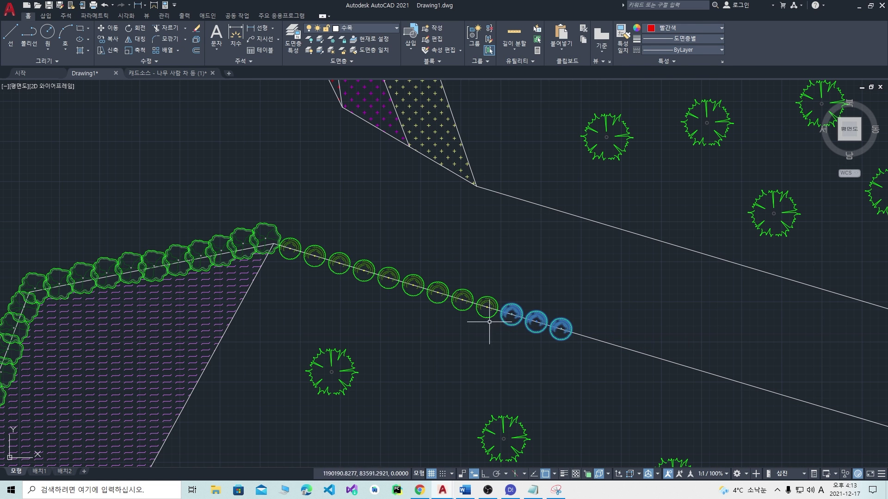
left_click(486, 307)
left_click(462, 305)
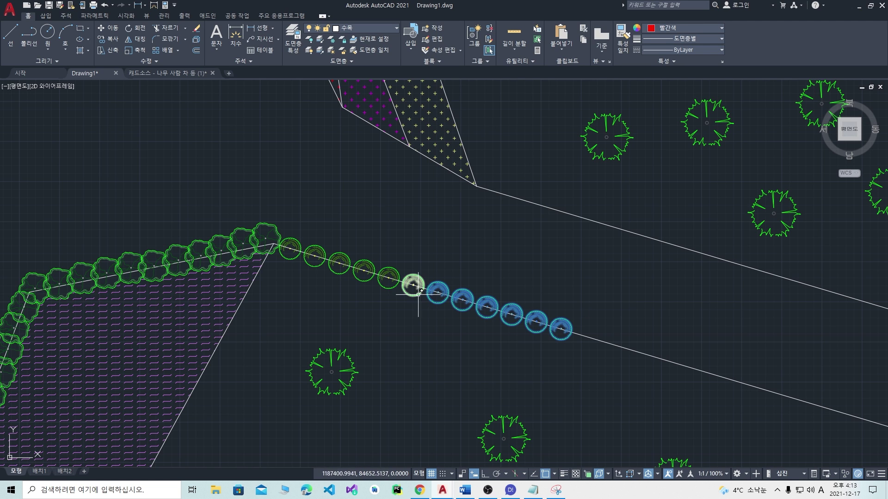
left_click(317, 265)
left_click(307, 280)
type("co")
key("Return")
scroll(296, 254, "up", 6)
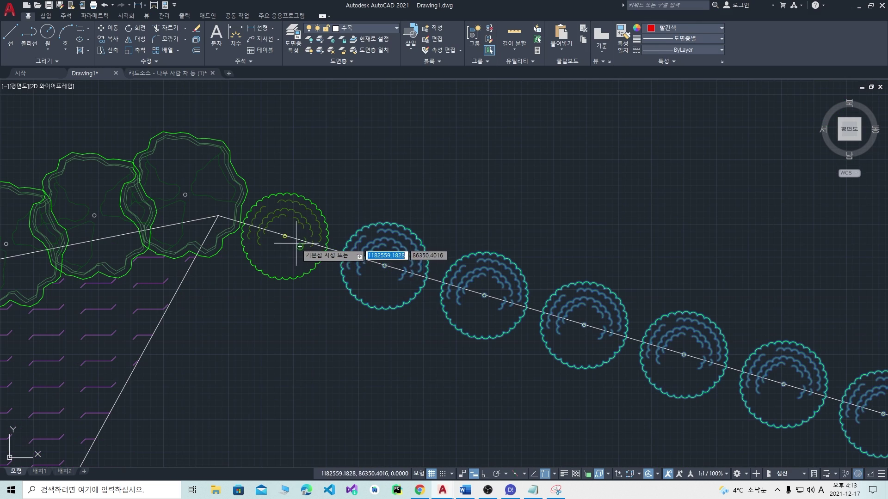
left_click(285, 236)
scroll(658, 312, "down", 5)
scroll(601, 296, "up", 5)
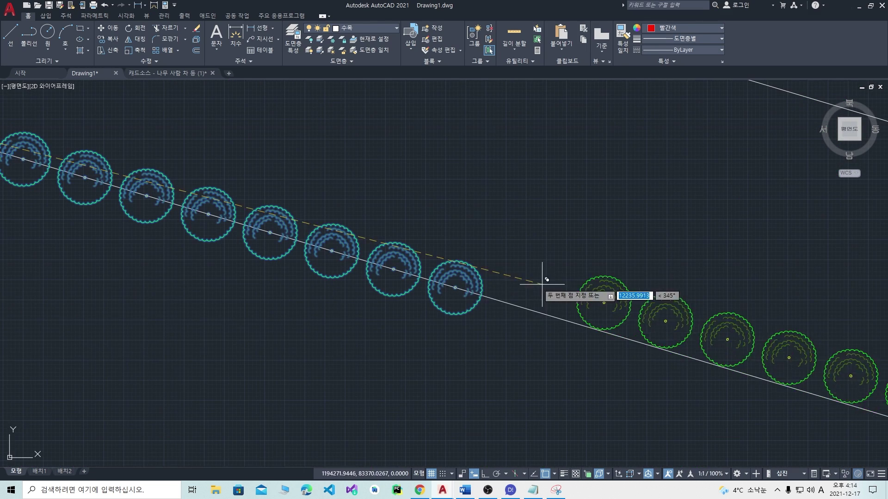
scroll(455, 286, "up", 5)
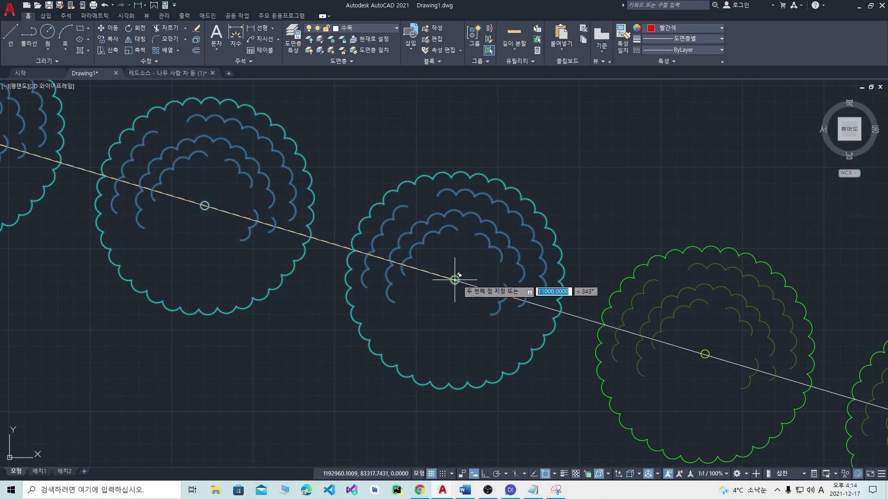
Step: Place another copy of the round symbols at the center of the extended row's last one and finish copying
scroll(455, 280, "down", 12)
scroll(353, 208, "up", 5)
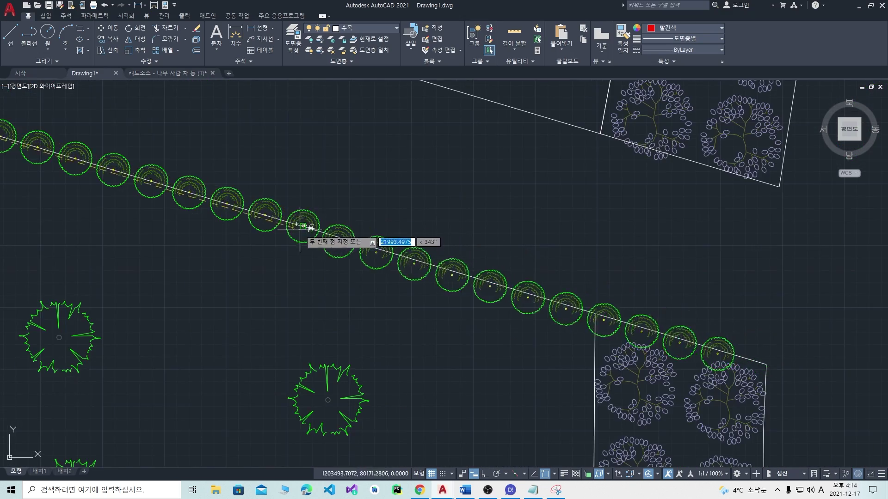
scroll(300, 228, "up", 5)
left_click(297, 212)
scroll(297, 212, "down", 6)
scroll(760, 272, "down", 3)
key("Escape")
Step: Delete the surplus round symbols at the row's east end that lie beyond the long narrow plot's corner
middle_click_drag(792, 303, 534, 257)
scroll(534, 257, "up", 3)
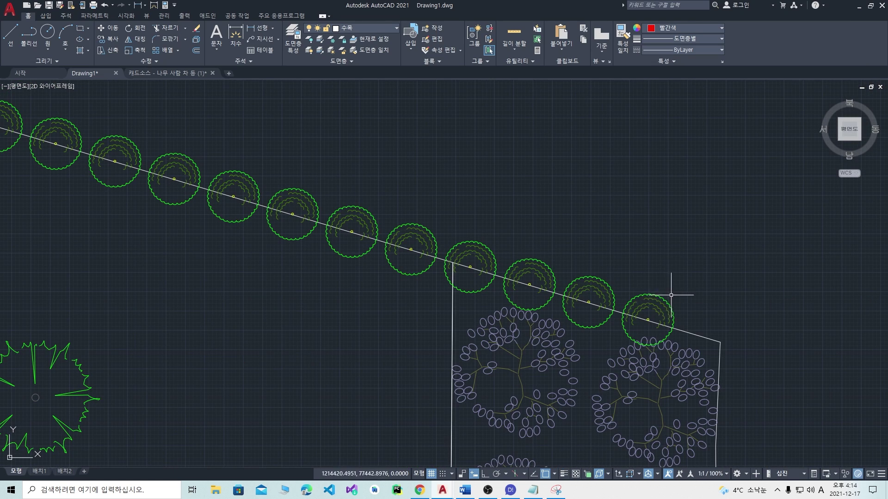
left_click(652, 302)
left_click(637, 287)
key("Delete")
left_click(627, 288)
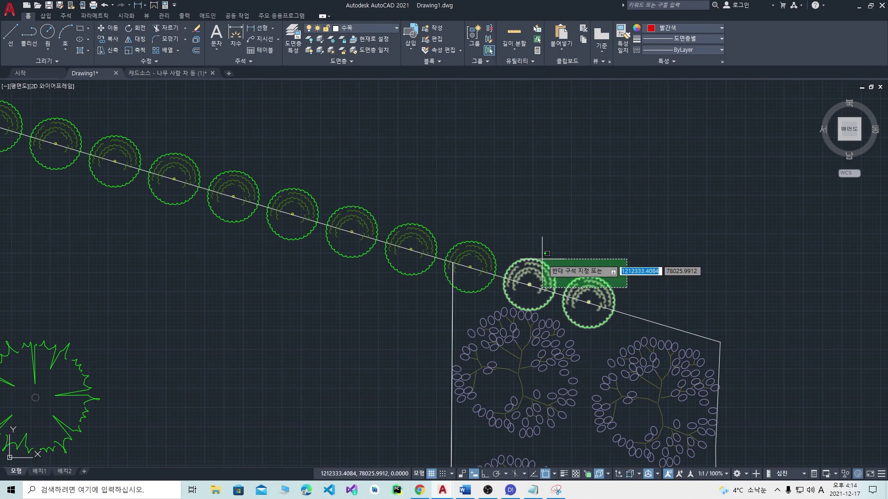
left_click(537, 255)
key("Delete")
scroll(481, 245, "down", 8)
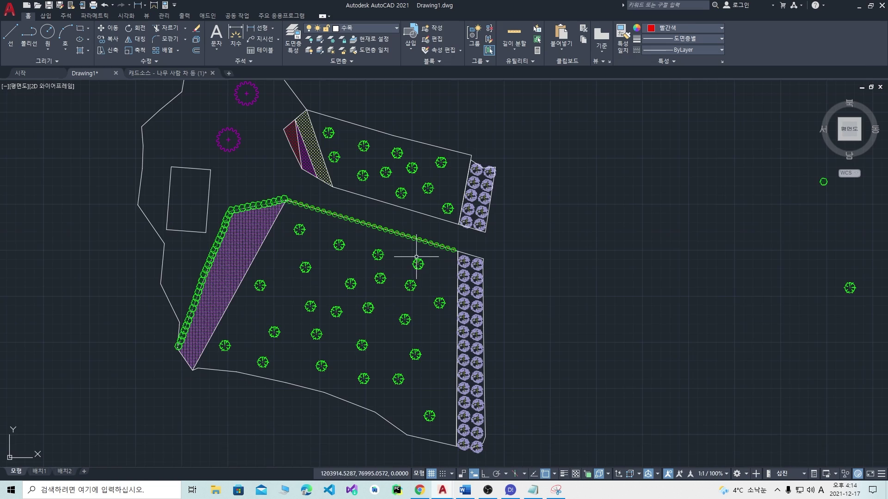
scroll(451, 265, "up", 8)
scroll(440, 310, "down", 2)
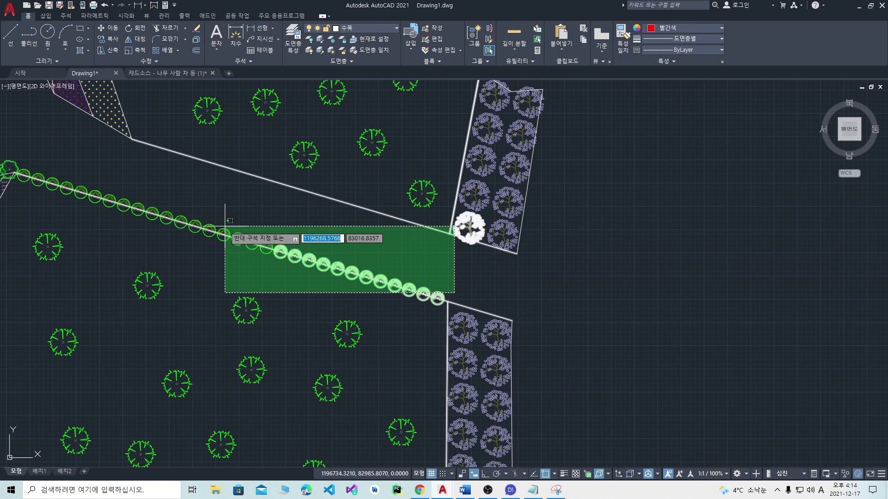
middle_click_drag(217, 248, 559, 293)
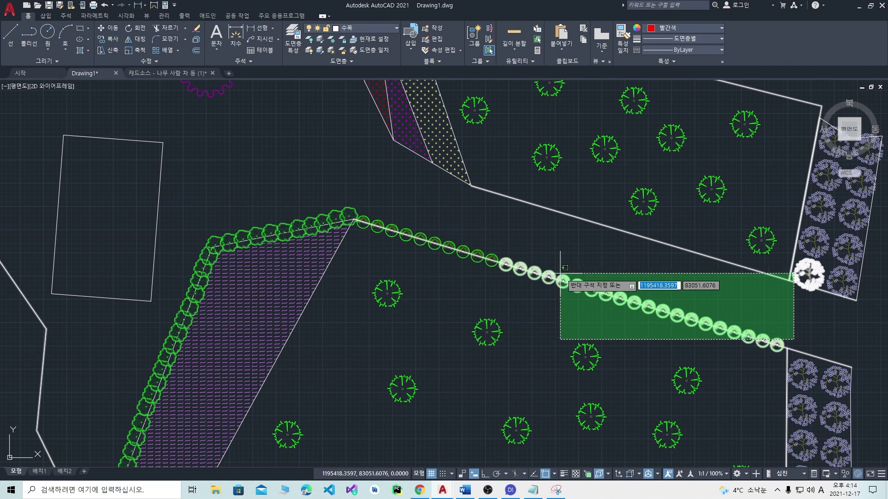
left_click(586, 275)
key("Escape")
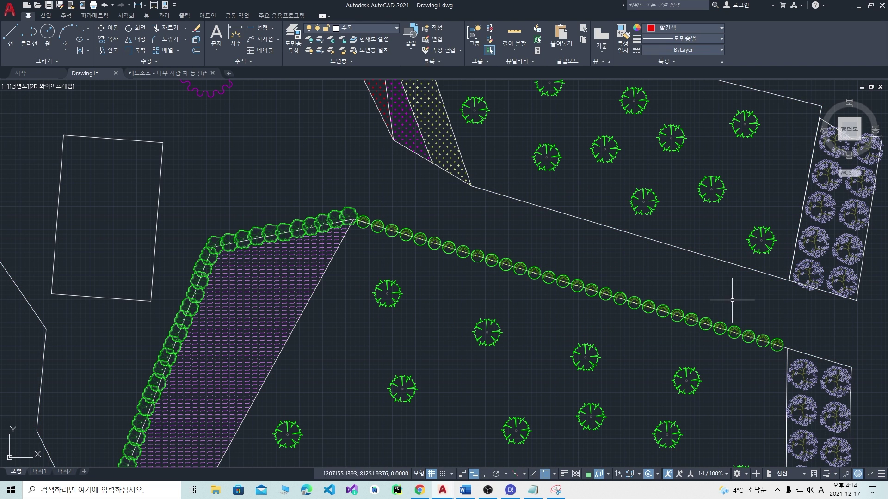
Step: Copy the round row without its seven westernmost symbols from the lower narrow plot's northwest corner to the upper site's southeast corner
left_click(777, 356)
left_click(749, 346)
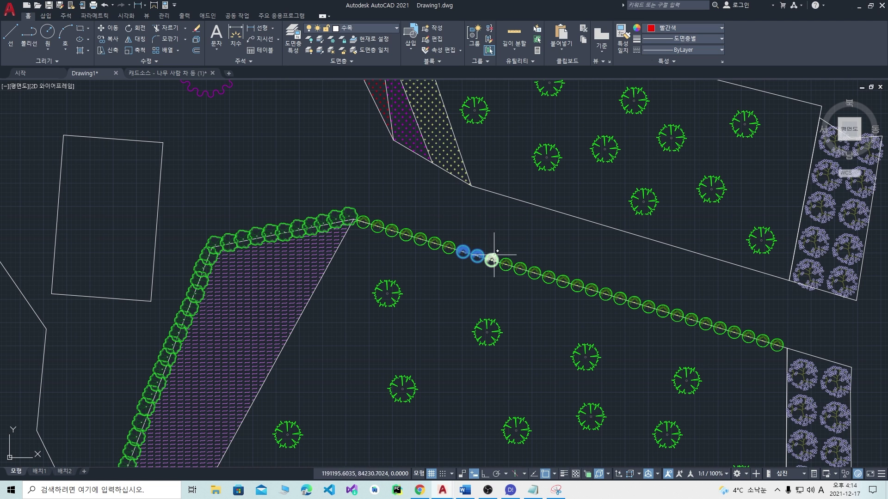
left_click(672, 324)
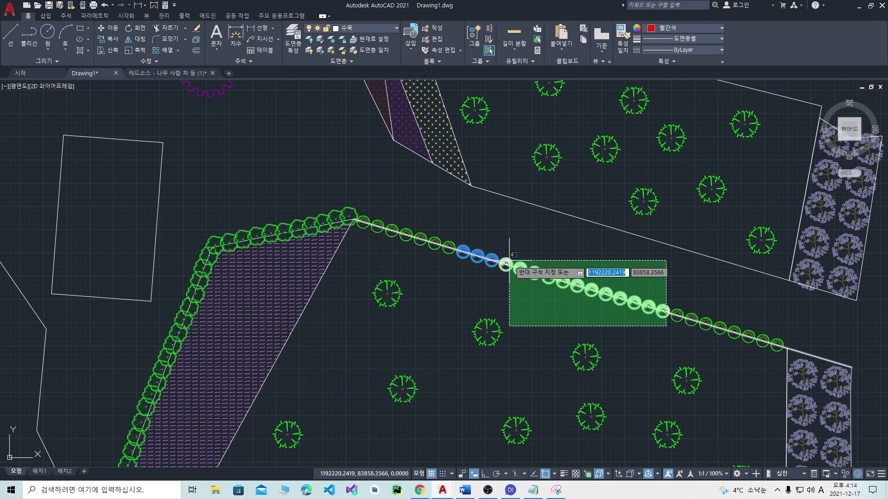
left_click(510, 272)
left_click(701, 318)
left_click(677, 314)
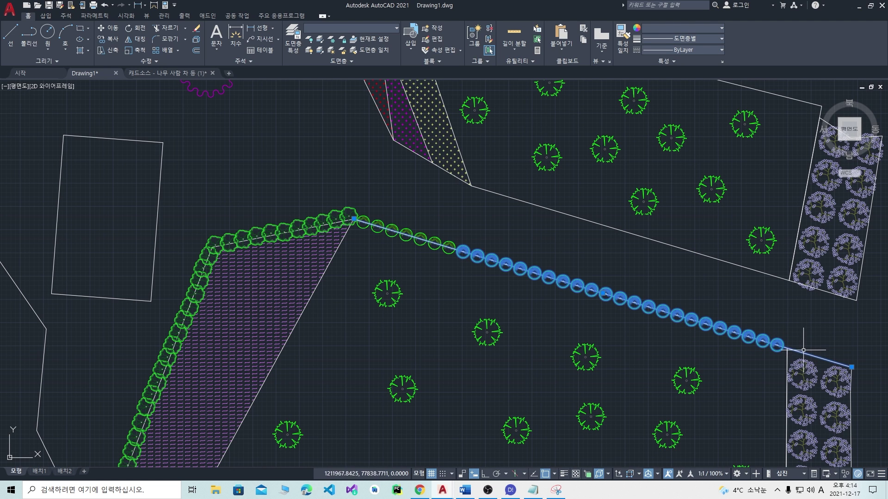
type("co")
key("space")
left_click(787, 348)
left_click(791, 277)
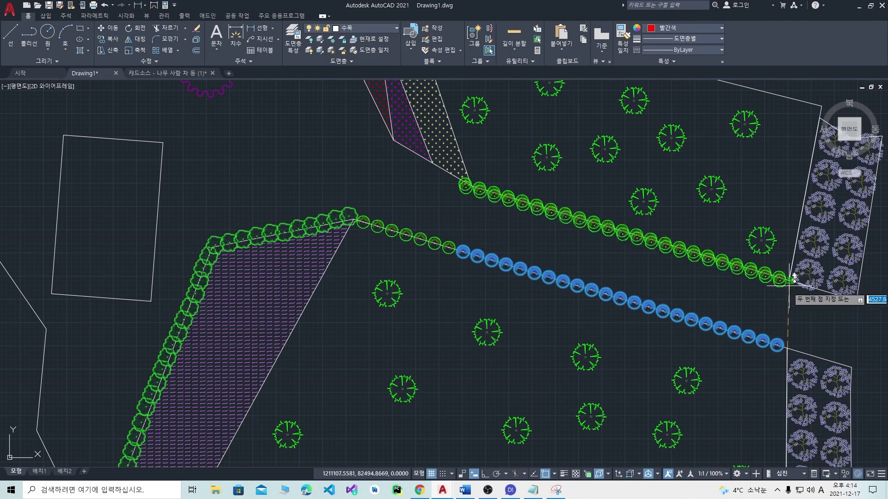
key("space")
Step: Delete the westernmost round symbol of the copied row, which overlaps the tip of the yellow flower hatch
scroll(460, 194, "up", 4)
left_click(466, 184)
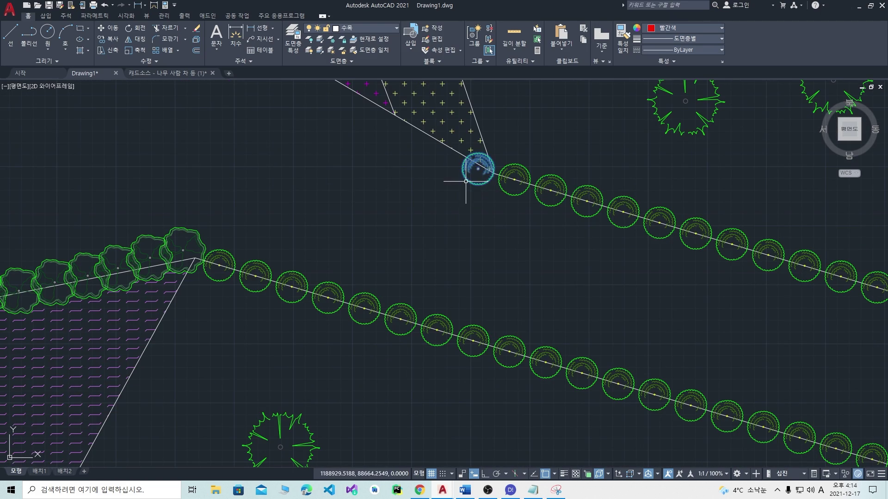
key("Delete")
scroll(469, 235, "down", 5)
middle_click_drag(662, 317, 442, 256)
scroll(436, 260, "down", 5)
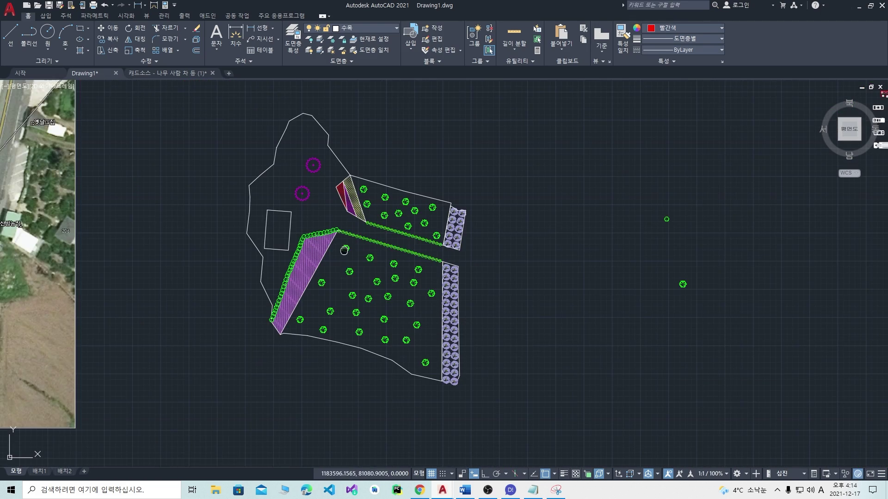
Step: Dimension the purple hatched strip's long east edge from its south tip to its northeast corner, placing the dimension west of the site
scroll(355, 255, "up", 5)
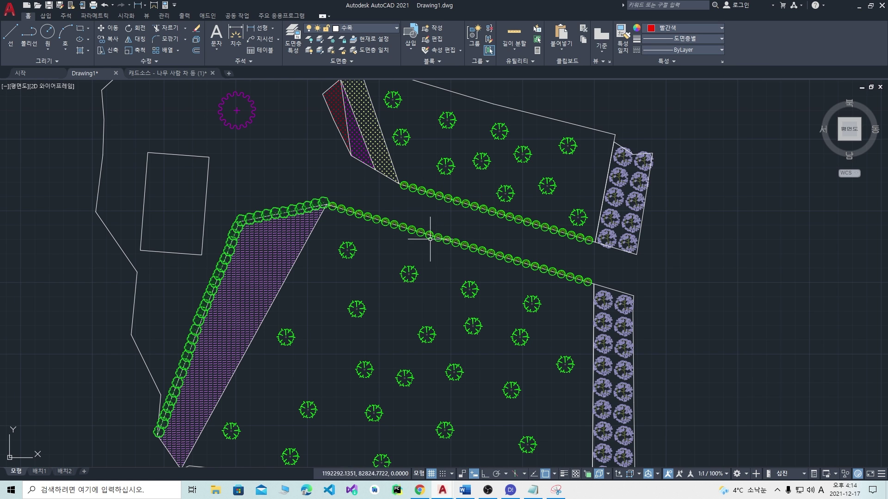
middle_click_drag(419, 336, 515, 324)
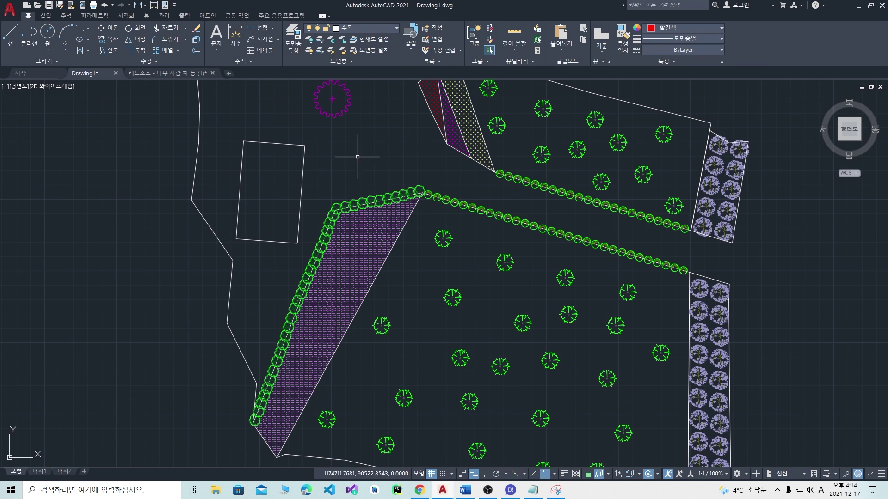
middle_click_drag(280, 416, 341, 341)
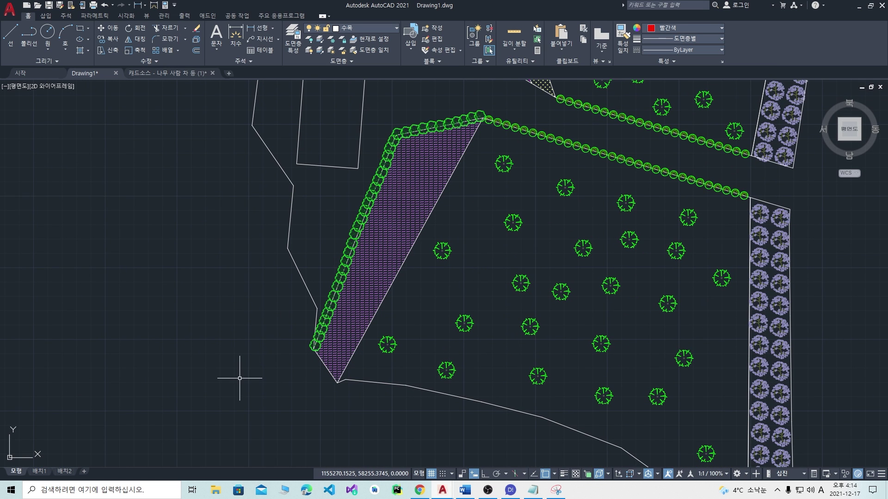
key("Return")
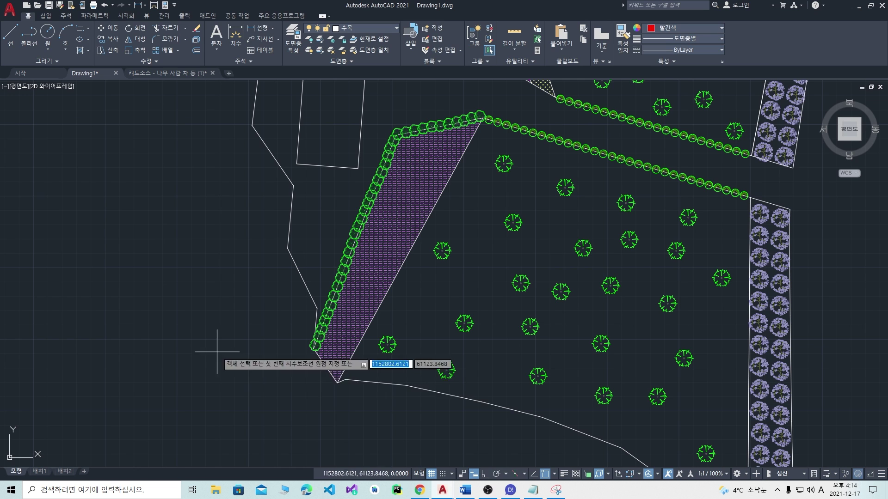
left_click(337, 382)
scroll(482, 119, "up", 5)
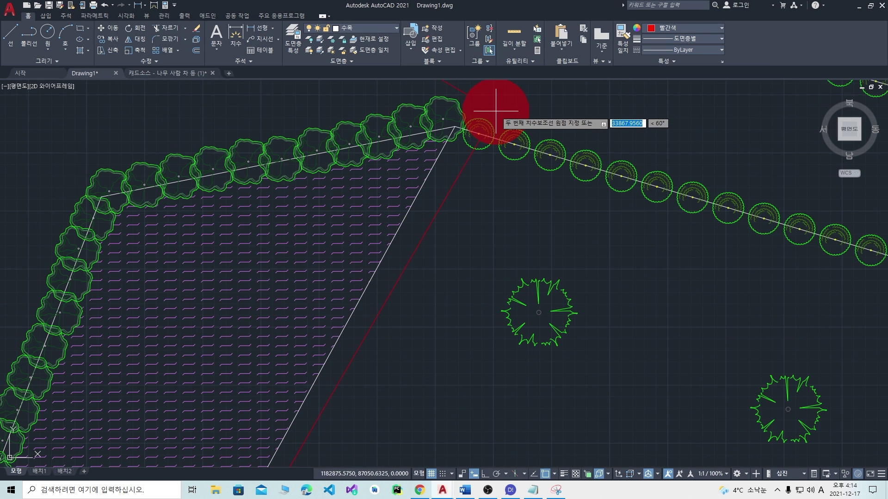
left_click(455, 126)
scroll(535, 168, "down", 6)
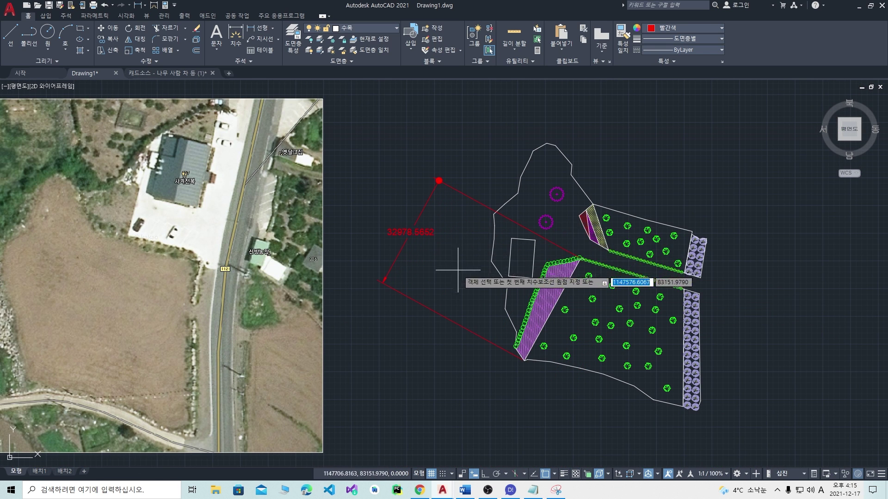
left_click(406, 242)
scroll(438, 234, "up", 2)
scroll(476, 232, "down", 2)
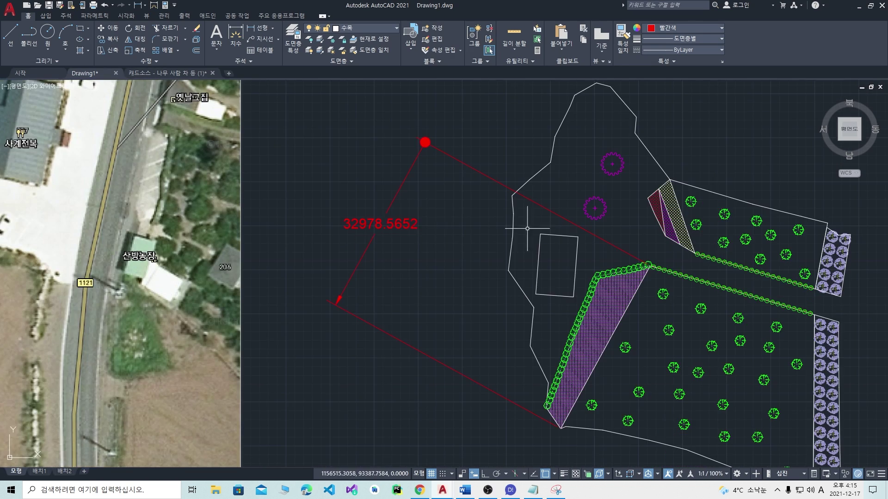
scroll(538, 276, "up", 3)
scroll(554, 263, "down", 3)
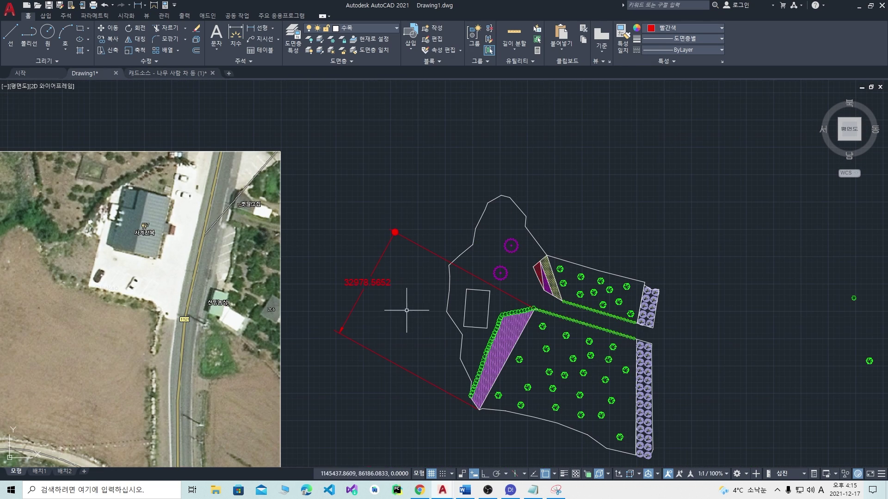
scroll(341, 349, "up", 2)
scroll(383, 357, "down", 2)
scroll(392, 325, "up", 3)
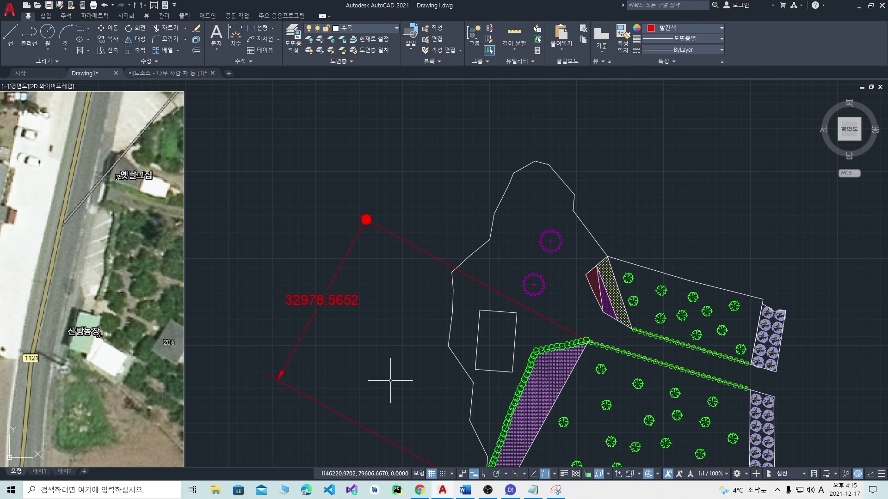
Step: Modify the Standard dimension style so its second and leader arrowheads are closed filled (닫고 채움)
type("im")
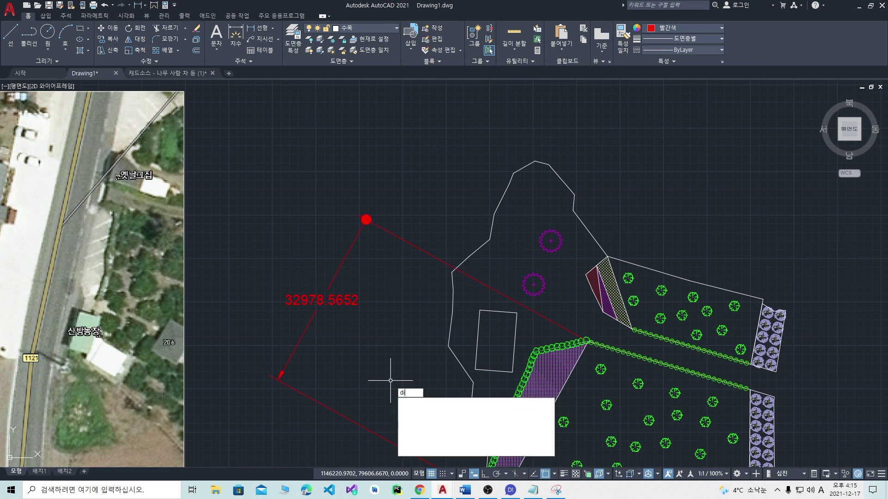
key("BackSpace")
key("BackSpace")
key("BackSpace")
type("dimst")
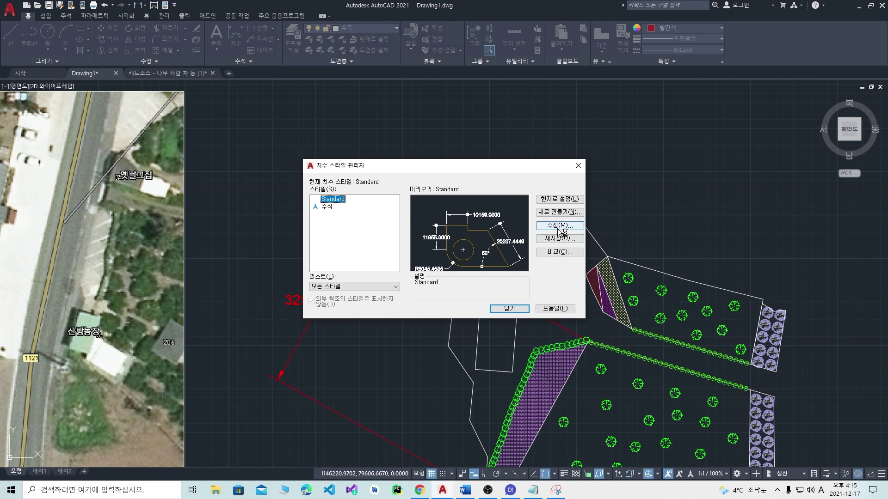
left_click(559, 226)
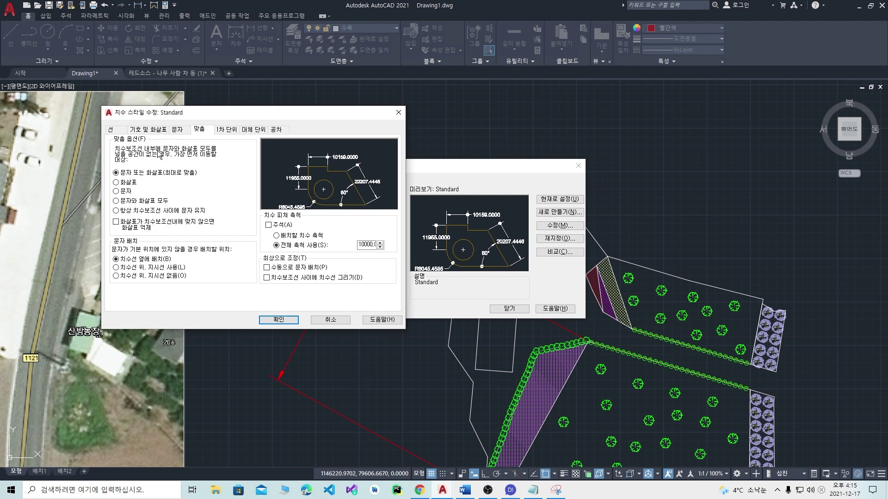
left_click(148, 130)
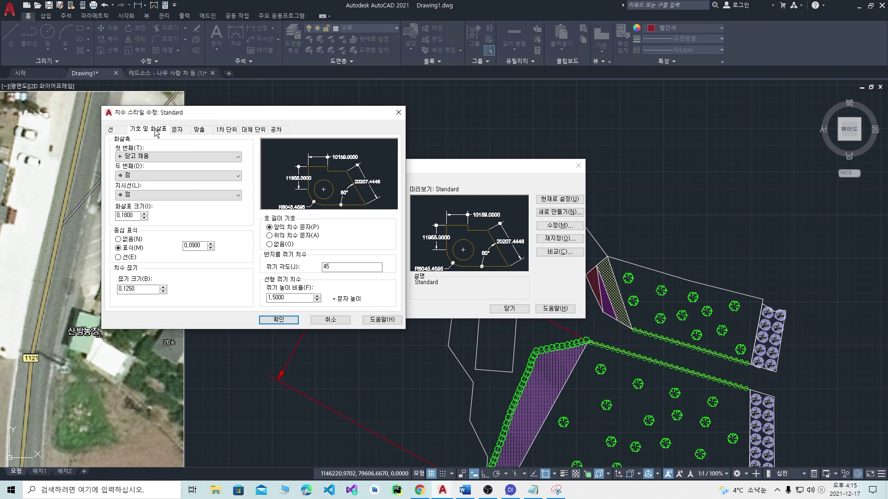
left_click(155, 176)
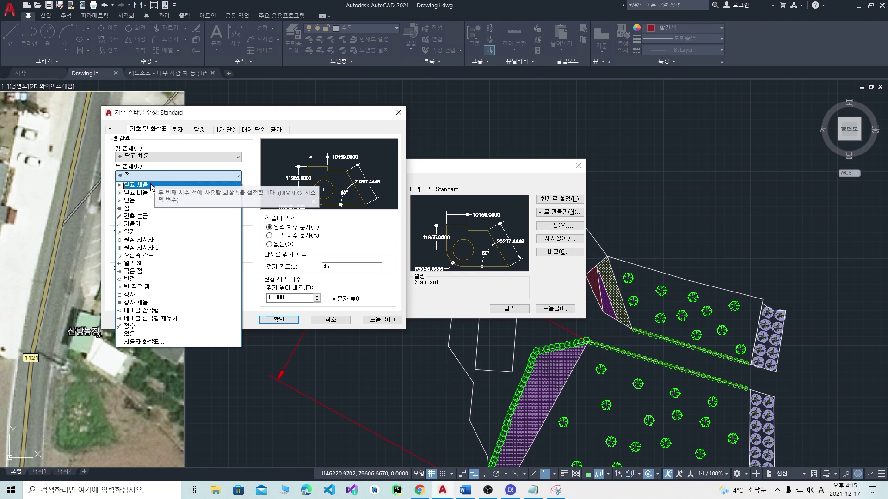
left_click(162, 184)
left_click(159, 204)
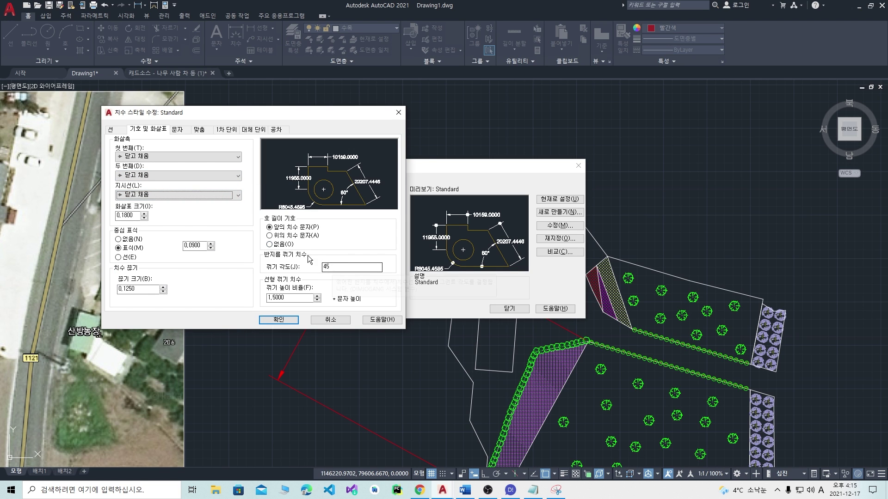
Step: Set the Standard dimension style's overall scale to 8000 and apply the style changes
left_click(199, 129)
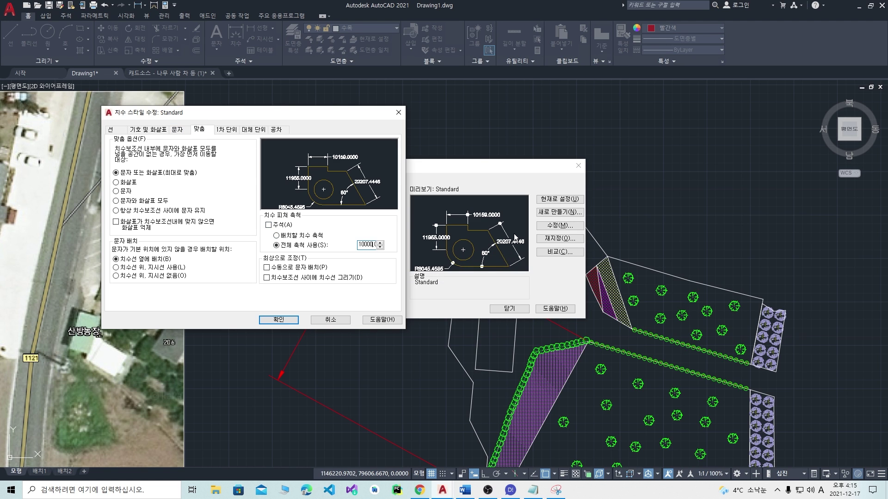
key("BackSpace")
key("BackSpace")
key("BackSpace")
key("BackSpace")
key("BackSpace")
type("800")
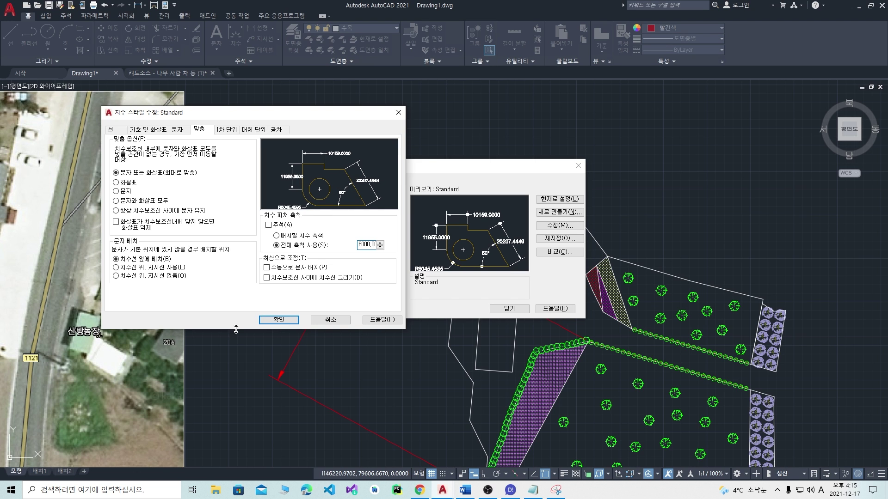
left_click(278, 320)
left_click(510, 308)
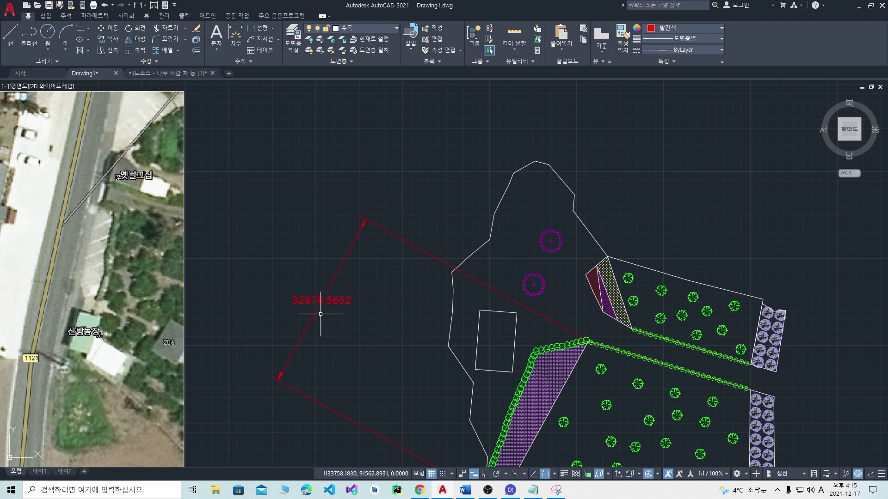
Step: Dimension the purple hatched strip's west edge between its southwest and northwest corners, placing the dimension over the planted field to the east
middle_click_drag(383, 356, 390, 264)
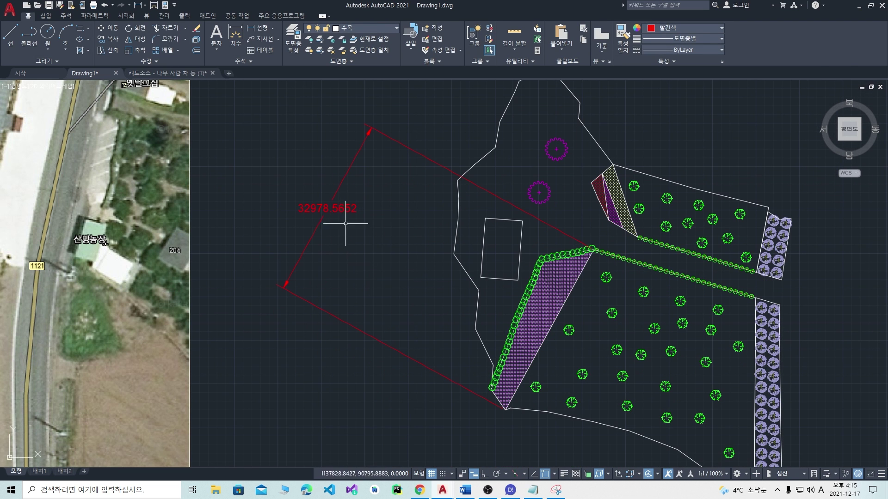
middle_click_drag(547, 245, 525, 256)
middle_click_drag(636, 251, 526, 247)
scroll(437, 295, "up", 2)
scroll(441, 289, "down", 2)
scroll(452, 318, "up", 2)
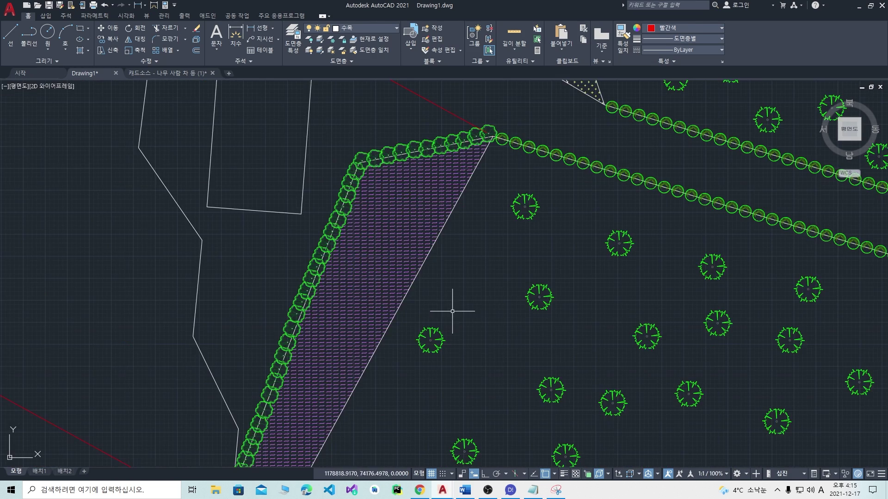
scroll(467, 305, "down", 2)
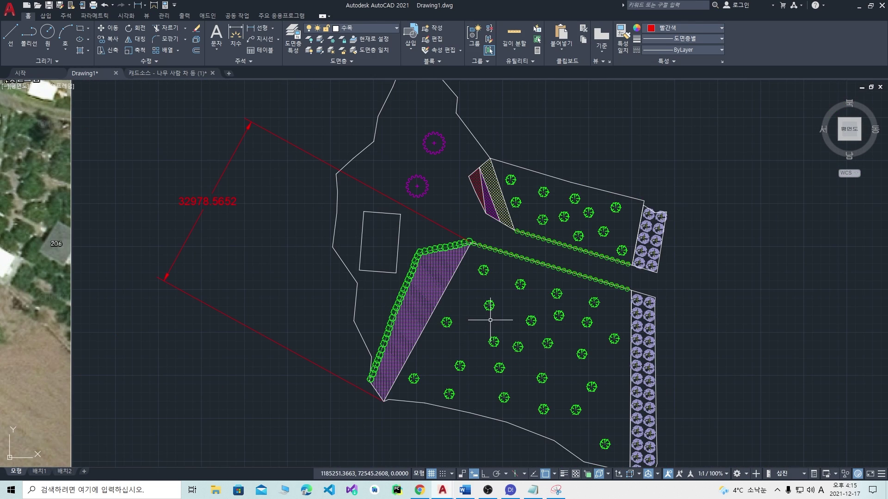
scroll(396, 357, "up", 4)
scroll(397, 365, "down", 2)
scroll(405, 350, "up", 1)
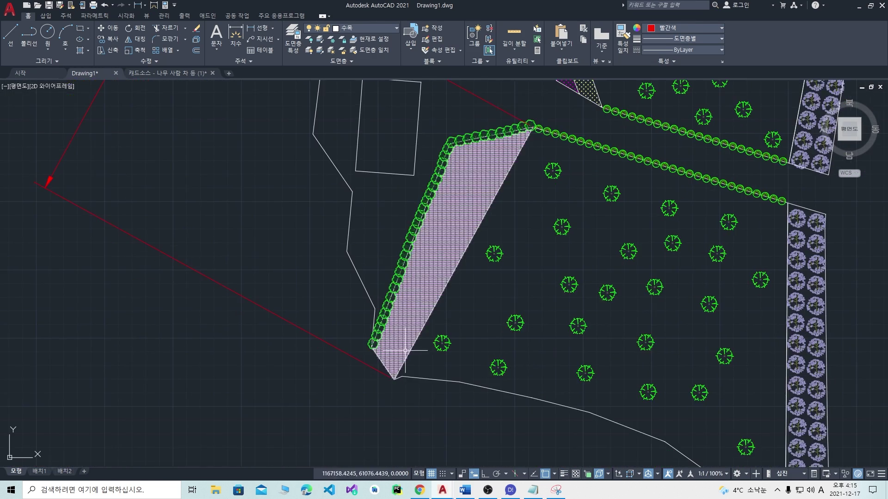
type("dim")
key("Return")
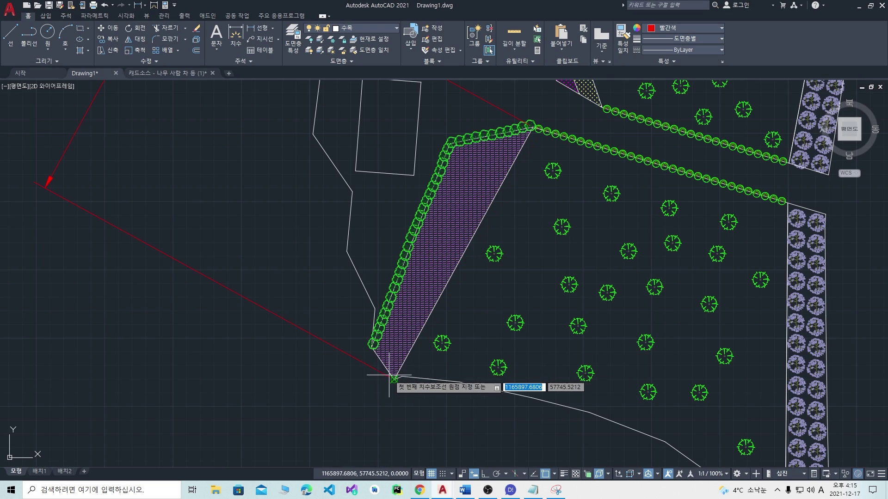
scroll(395, 380, "up", 3)
scroll(398, 342, "down", 2)
scroll(337, 433, "up", 2)
scroll(337, 433, "up", 5)
left_click(336, 433)
scroll(531, 231, "down", 11)
scroll(585, 104, "up", 5)
scroll(470, 437, "up", 6)
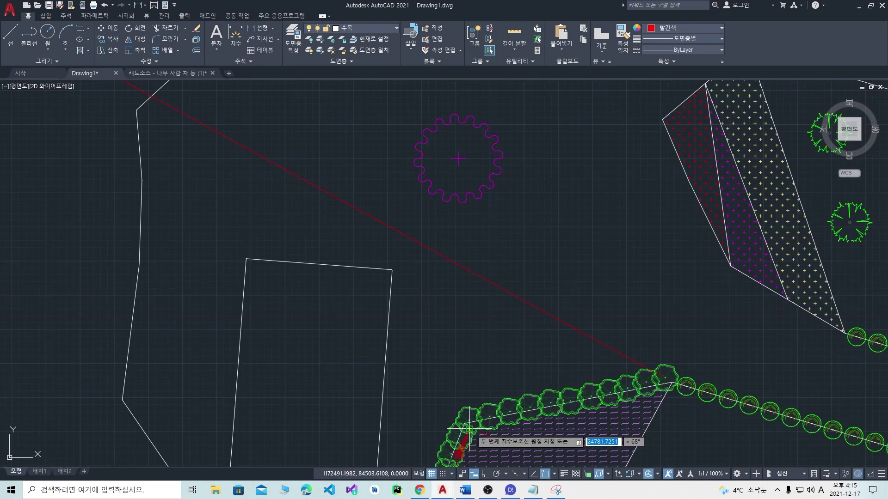
scroll(444, 419, "up", 8)
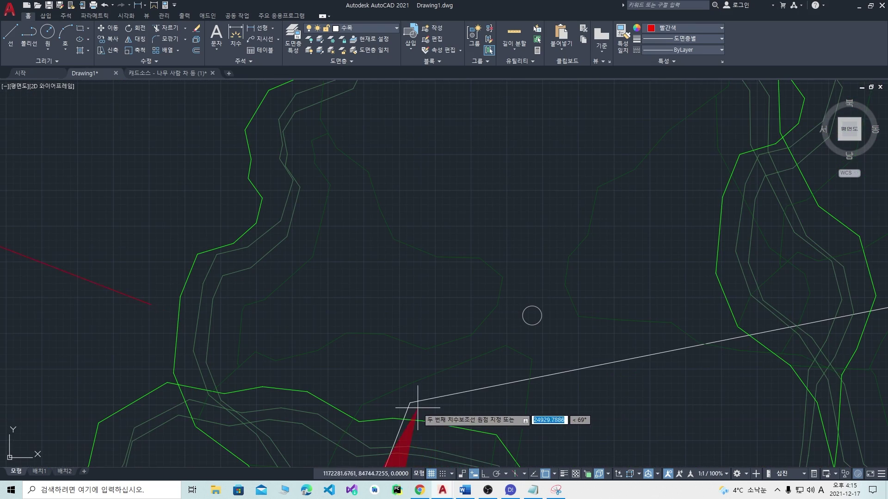
left_click(410, 403)
scroll(259, 308, "down", 8)
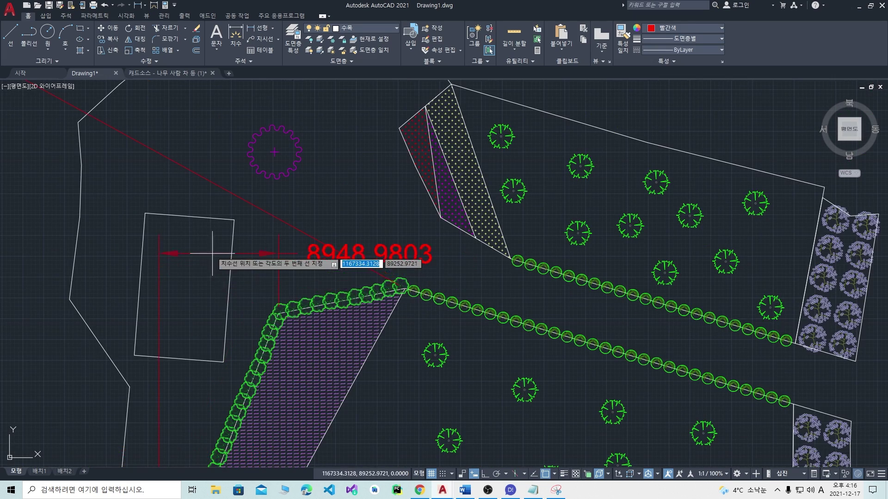
middle_click_drag(178, 286, 360, 263)
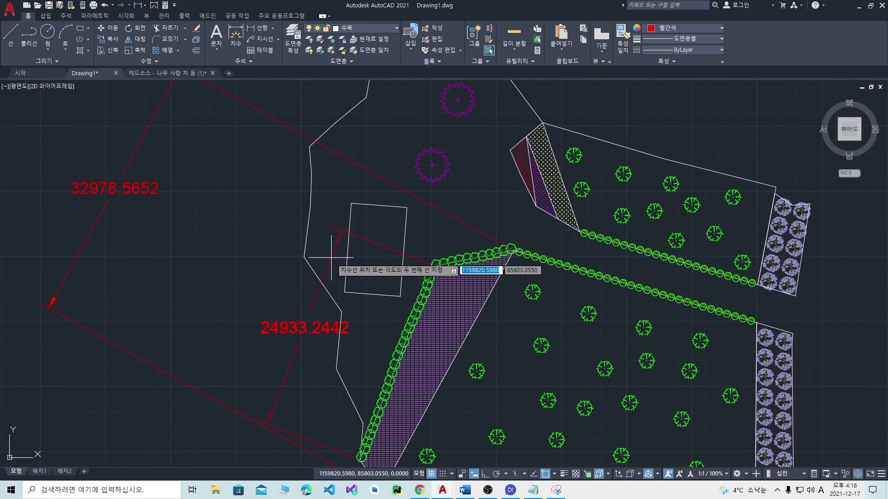
middle_click_drag(535, 353, 403, 168)
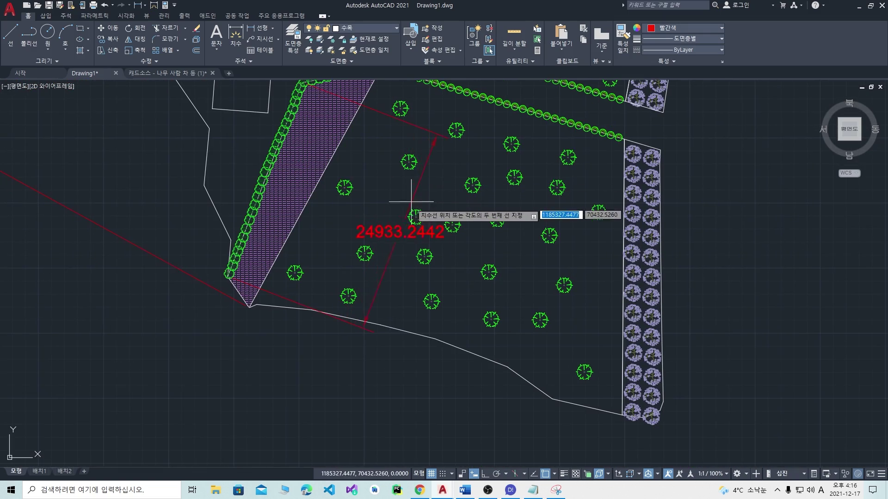
left_click(394, 211)
Step: Delete both aligned dimensions of the purple hatched strip
scroll(443, 214, "down", 6)
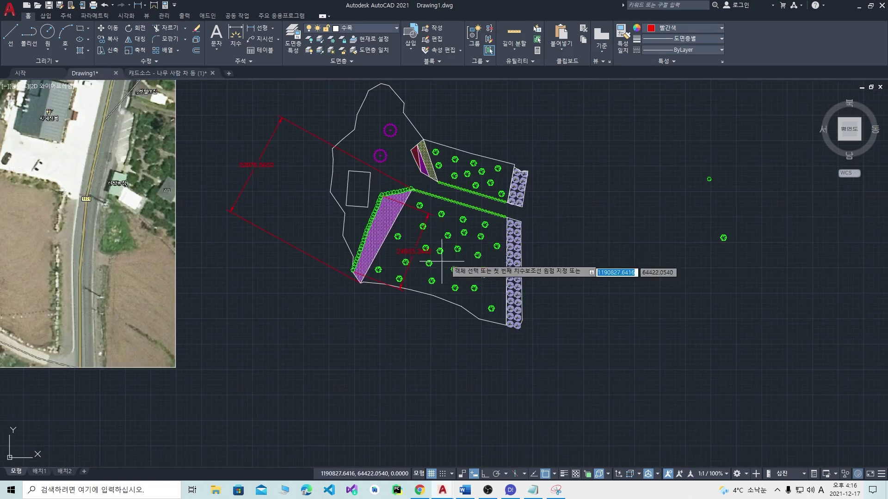
scroll(437, 289, "up", 10)
scroll(457, 254, "down", 8)
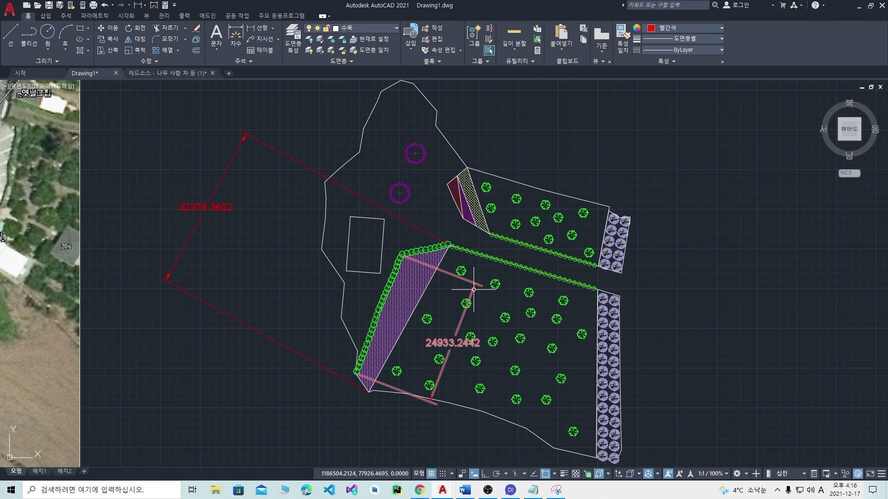
left_click(416, 229)
key("Delete")
Step: Delete the two stray green plant symbols lying east of the plan
scroll(495, 283, "down", 3)
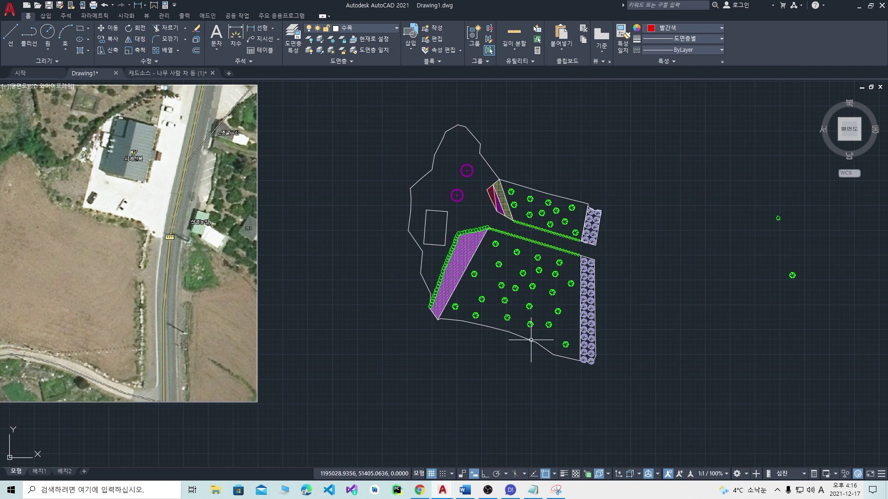
left_click(837, 373)
left_click(737, 207)
key("Delete")
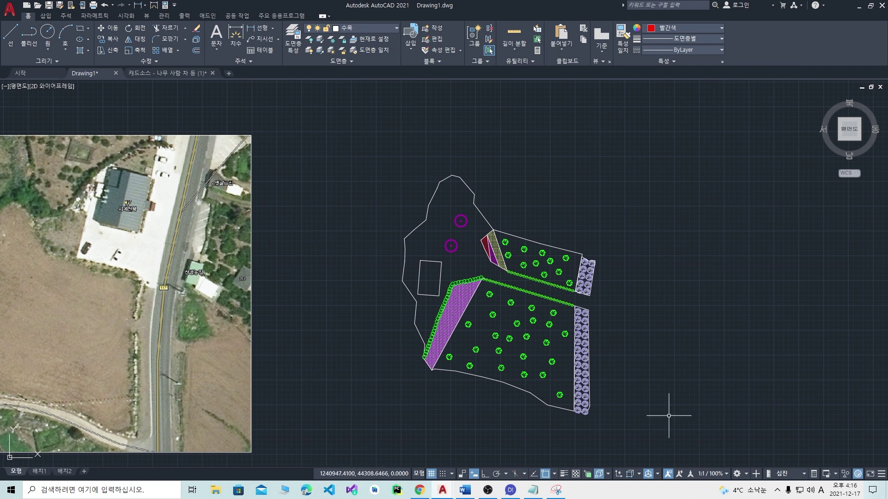
Step: Copy the entire planting plan to the empty area directly south of the original
left_click(647, 442)
left_click(376, 150)
type("co")
key("Return")
left_click(450, 246)
middle_click_drag(718, 253, 407, 190)
middle_click_drag(279, 313, 552, 135)
middle_click_drag(424, 325, 433, 230)
left_click(437, 313)
scroll(465, 272, "down", 6)
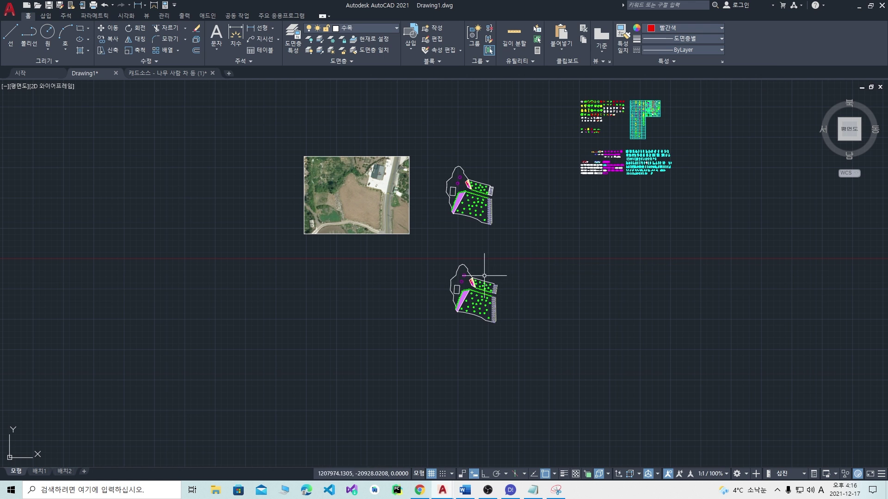
Step: Dimension the west edge of the copied plan's purple hatched strip between its southwest and northwest corners, placing the dimension west of the site
scroll(468, 272, "up", 5)
middle_click_drag(485, 179, 474, 264)
middle_click_drag(449, 150, 455, 195)
middle_click_drag(467, 302, 539, 113)
middle_click_drag(489, 239, 499, 202)
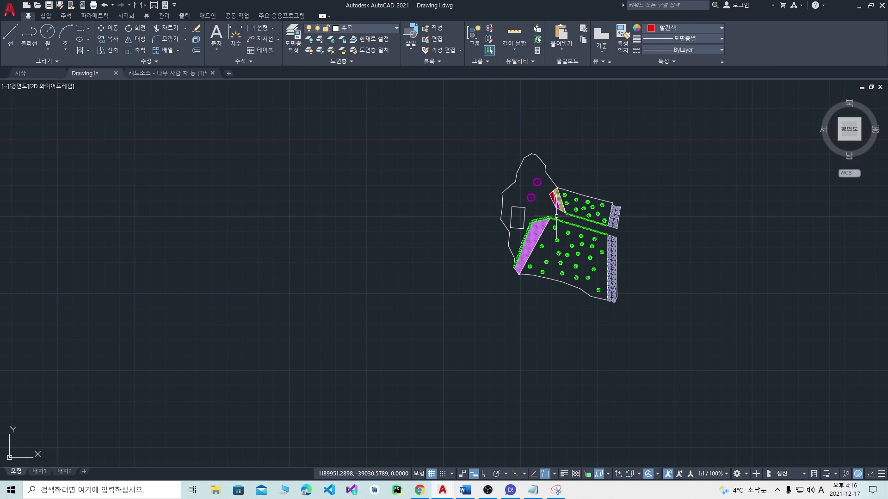
scroll(550, 277, "up", 5)
middle_click_drag(499, 300, 507, 377)
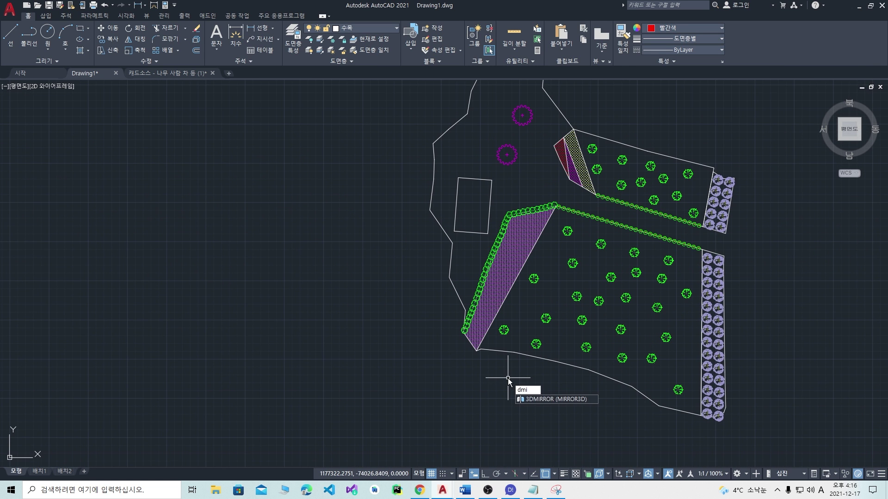
key("BackSpace")
type("i")
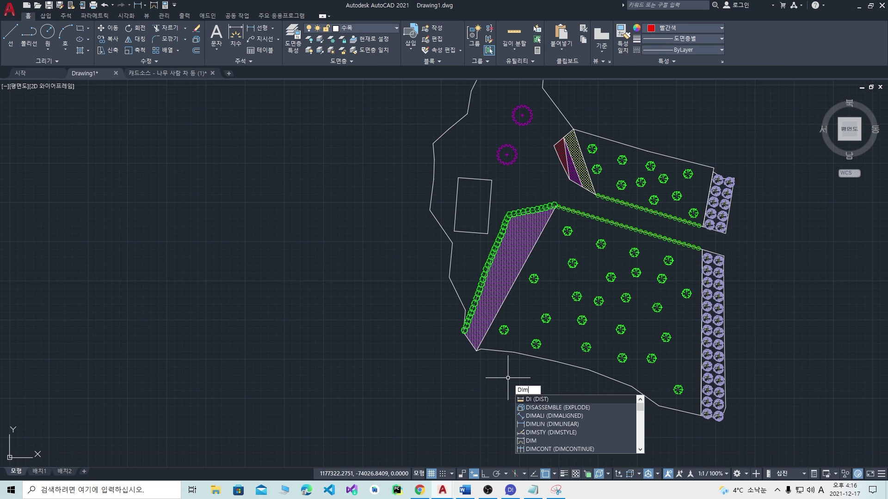
type("m")
key("Return")
scroll(465, 356, "up", 5)
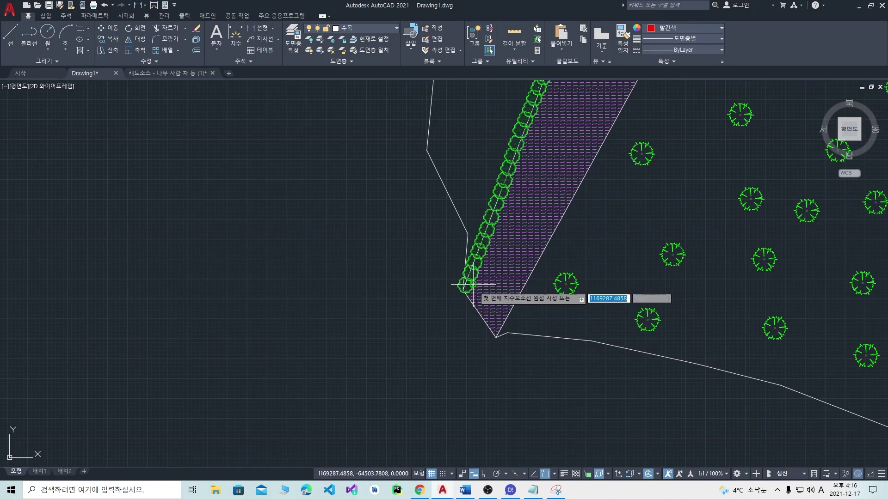
scroll(463, 286, "up", 7)
left_click(440, 302)
scroll(502, 271, "down", 10)
middle_click_drag(606, 186, 575, 395)
scroll(539, 302, "up", 8)
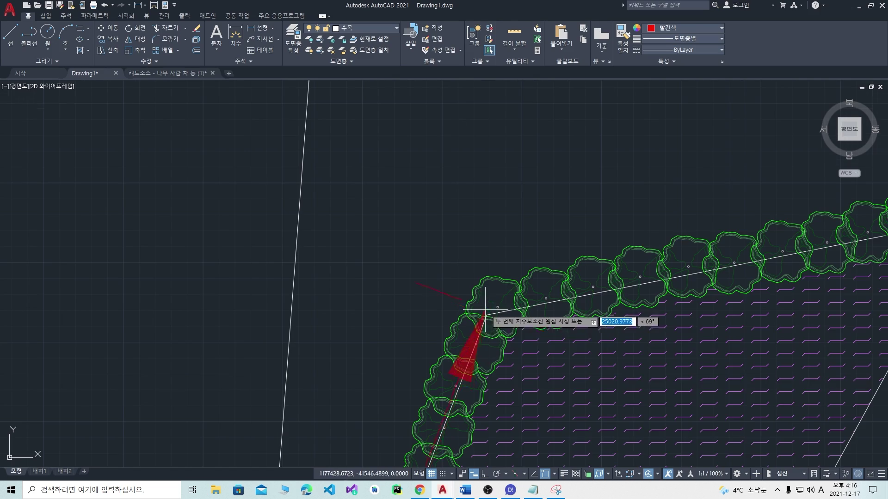
scroll(481, 323, "up", 4)
left_click(483, 329)
scroll(453, 315, "down", 5)
scroll(303, 252, "down", 5)
middle_click_drag(156, 234, 426, 248)
left_click(326, 238)
scroll(461, 265, "down", 2)
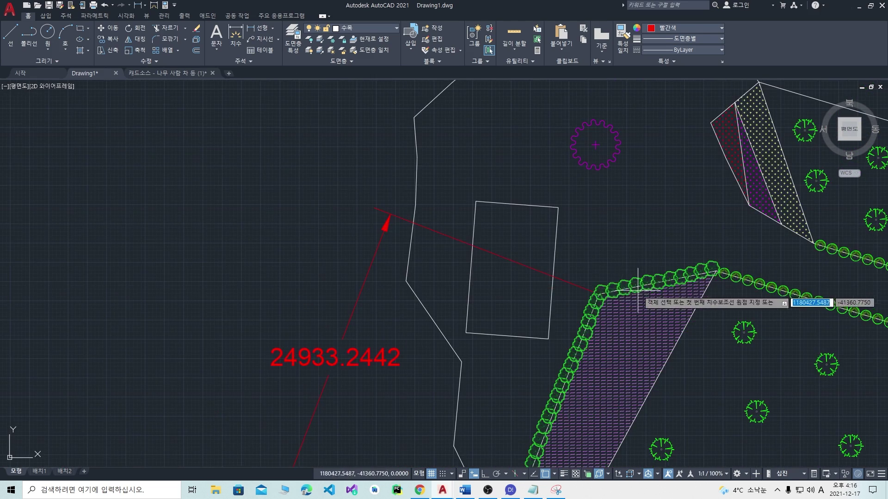
Step: Dimension the north edge of the purple hatched strip between its northwest and northeast corners, placing the dimension south of the strip's edge inside the plan
scroll(629, 286, "up", 4)
scroll(535, 308, "up", 5)
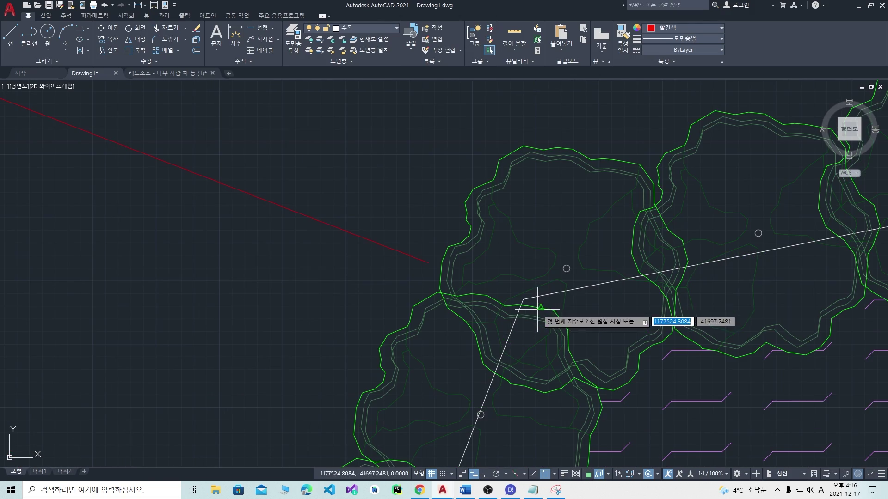
left_click(526, 301)
scroll(527, 301, "down", 5)
middle_click_drag(747, 301, 225, 331)
scroll(125, 275, "up", 4)
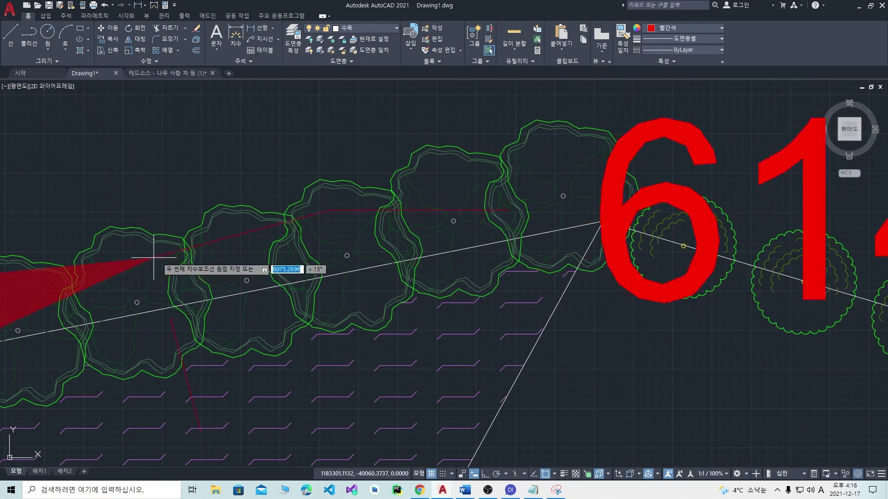
left_click(603, 221)
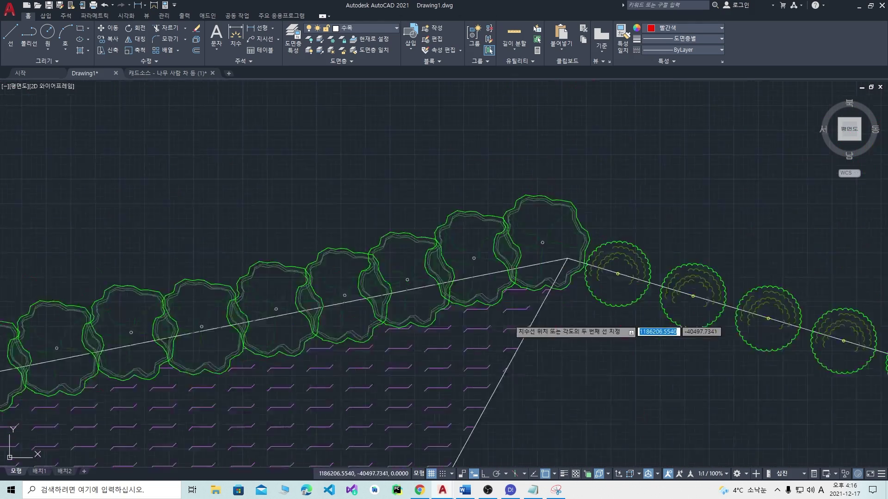
scroll(596, 224, "down", 5)
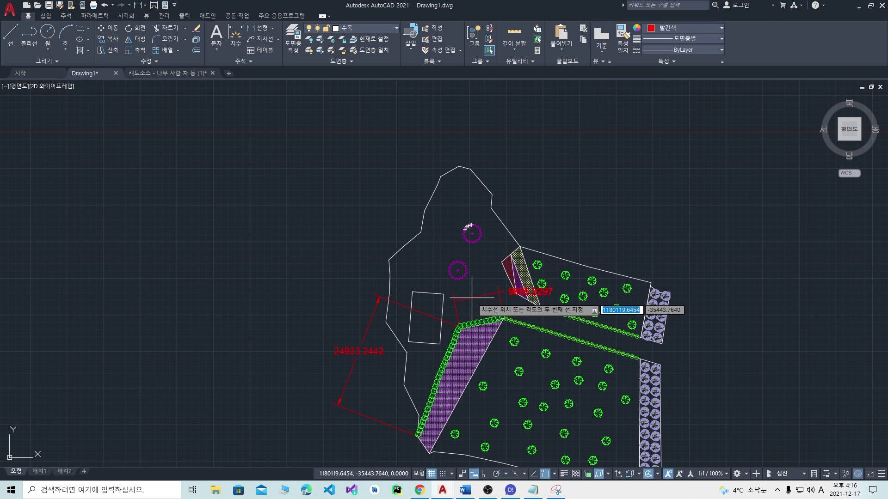
middle_click_drag(488, 400, 497, 326)
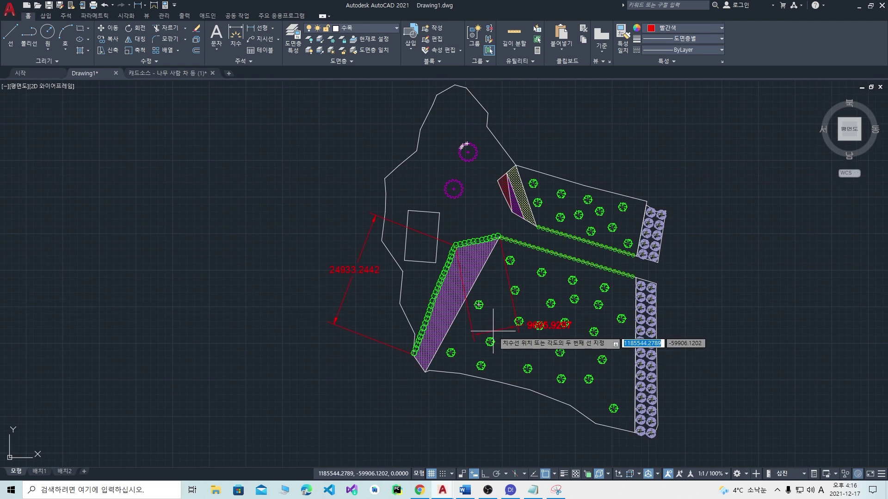
Step: Add a horizontal dimension from the purple strip's northeast corner to the east end of the southern hedge line, placing it south of the site
scroll(498, 345, "up", 2)
middle_click_drag(516, 198, 513, 310)
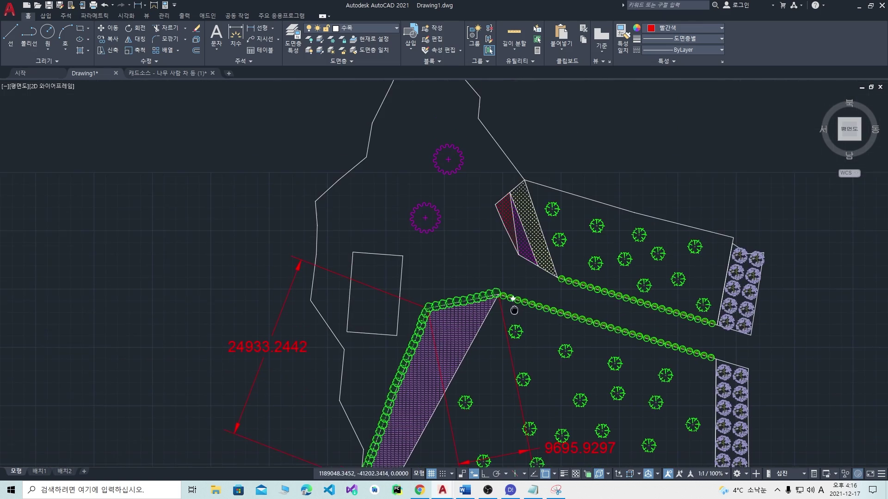
scroll(517, 298, "up", 6)
left_click(437, 284)
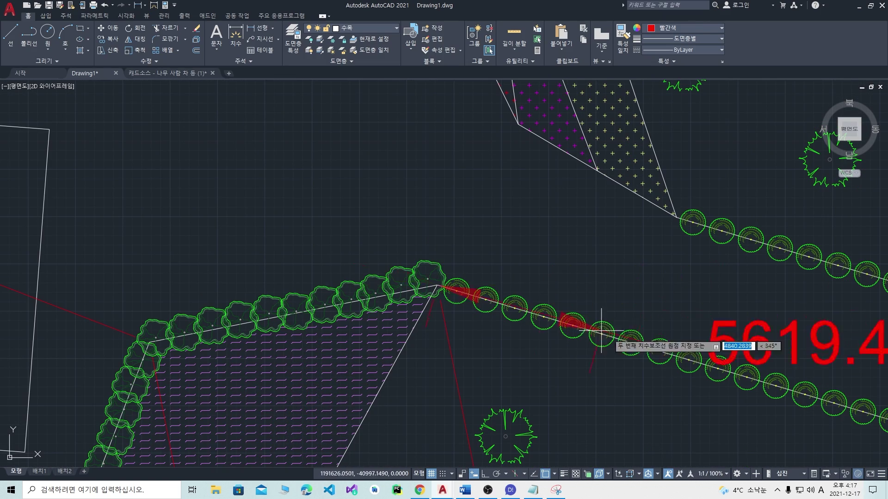
middle_click_drag(874, 444, 245, 116)
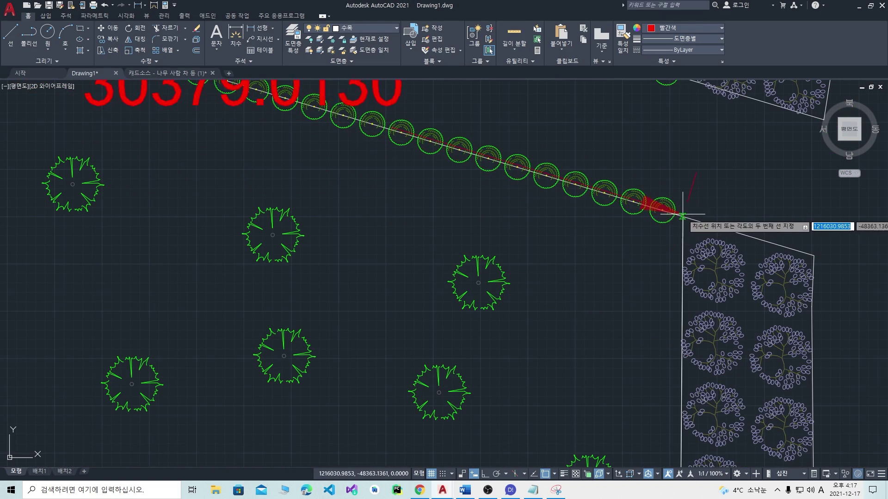
scroll(684, 223, "down", 5)
left_click(652, 381)
Step: Dimension the east edge of the yellow hatched bed between its north and south corners, placing the dimension east of the bed
scroll(545, 264, "up", 5)
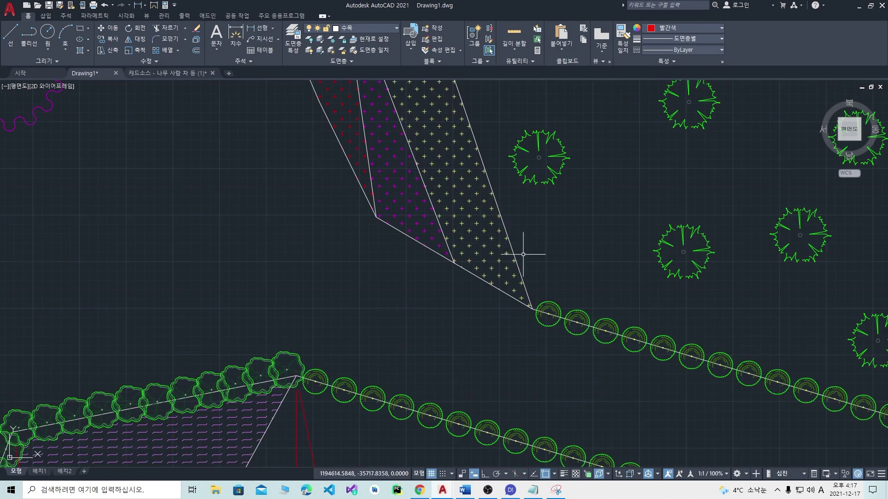
scroll(487, 223, "up", 2)
left_click(525, 150)
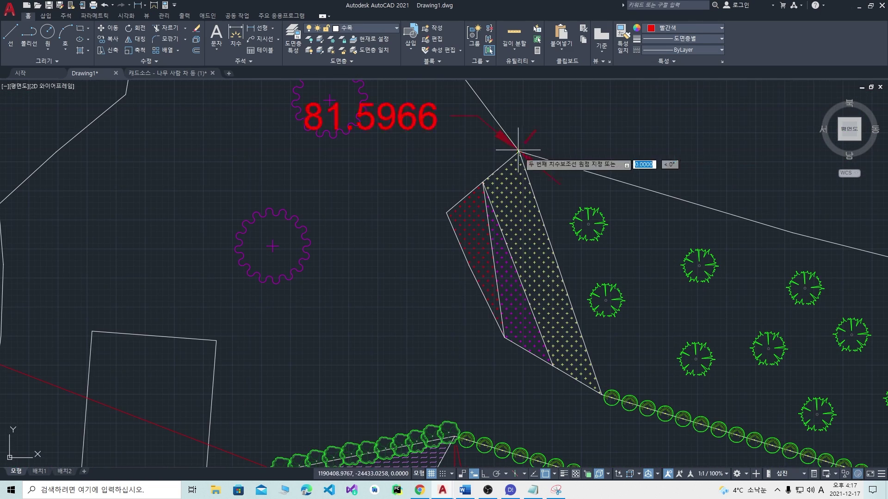
left_click(602, 395)
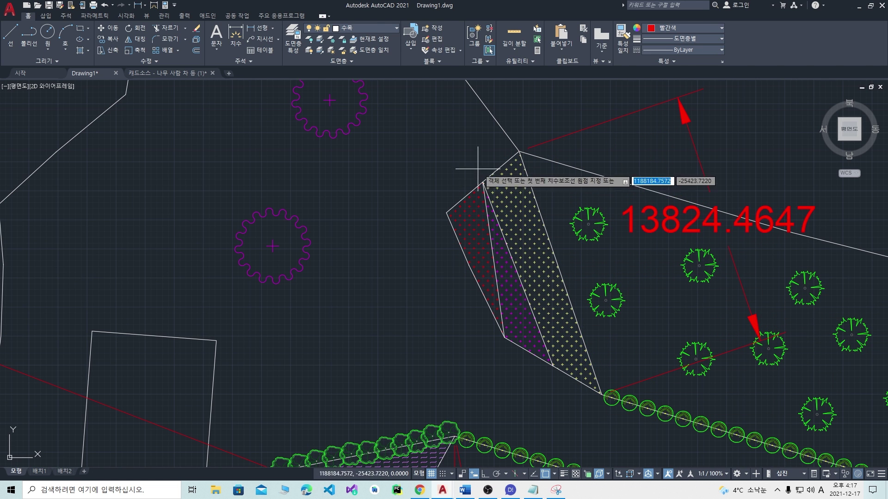
Step: Dimension the north edge across the hatched flower beds from the yellow bed's north corner to the red bed's west corner, placing it northwest of them
scroll(521, 150, "up", 2)
left_click(524, 149)
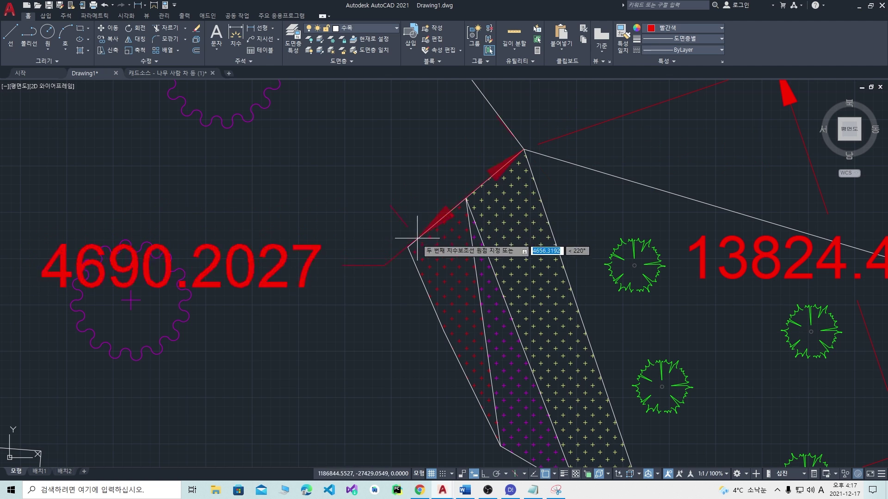
left_click(408, 247)
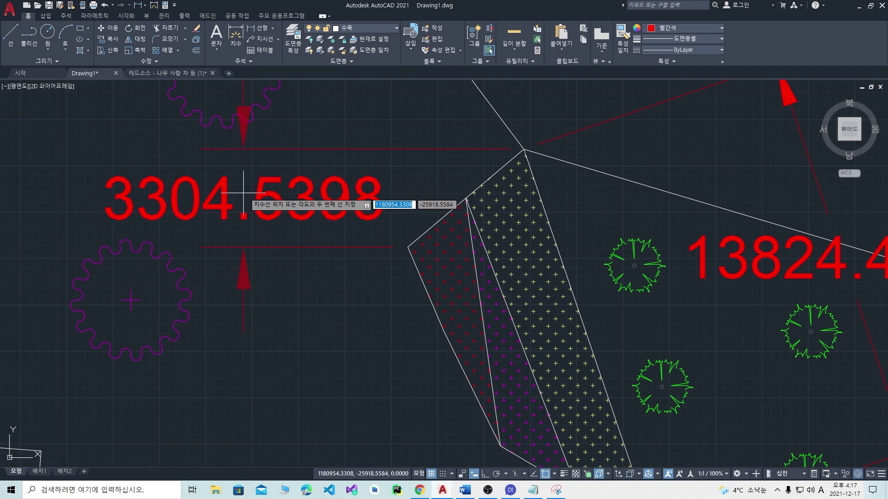
middle_click_drag(338, 110, 471, 383)
left_click(454, 314)
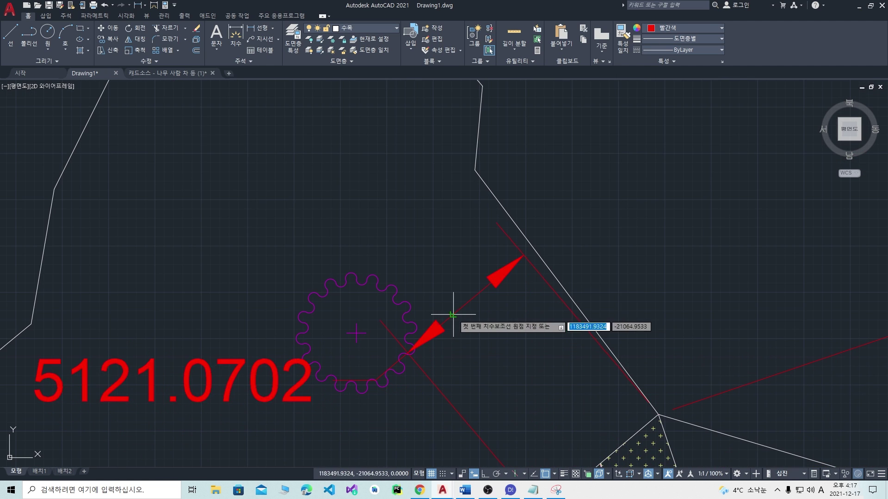
Step: Dimension the south edge of the purple and yellow flower beds between its two end corners, placing the dimension just southwest of them
key("space")
scroll(502, 358, "down", 5)
scroll(505, 263, "up", 5)
middle_click_drag(523, 372, 524, 150)
key("Escape")
key("space")
left_click(569, 322)
left_click(722, 411)
middle_click_drag(667, 434, 743, 227)
scroll(710, 255, "down", 4)
left_click(710, 259)
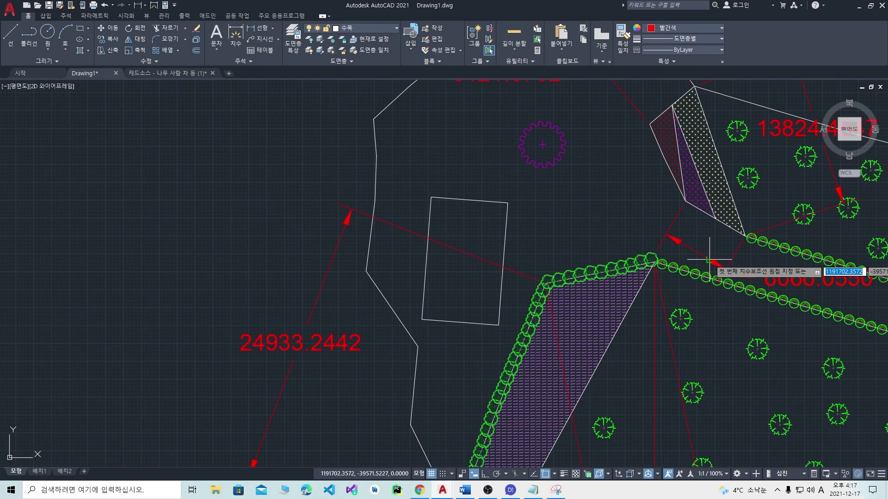
Step: Dimension the west side of the red flower bed from its south corner to its west corner, placing the dimension toward the west
scroll(678, 185, "up", 4)
left_click(695, 225)
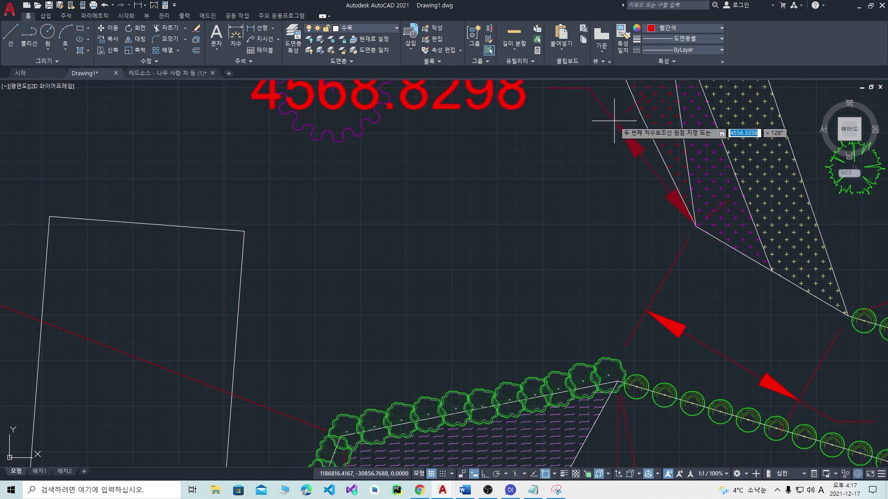
middle_click_drag(615, 122, 626, 267)
left_click(618, 176)
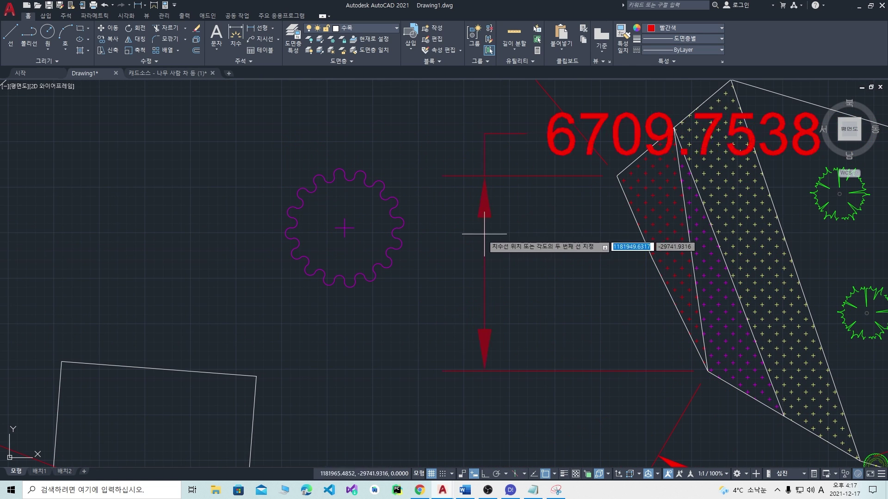
left_click(432, 297)
key("Return")
Step: Dimension the west edge of the southern purple tree strip between its southwest and northwest corners, placing the dimension east of the site
scroll(537, 300, "down", 5)
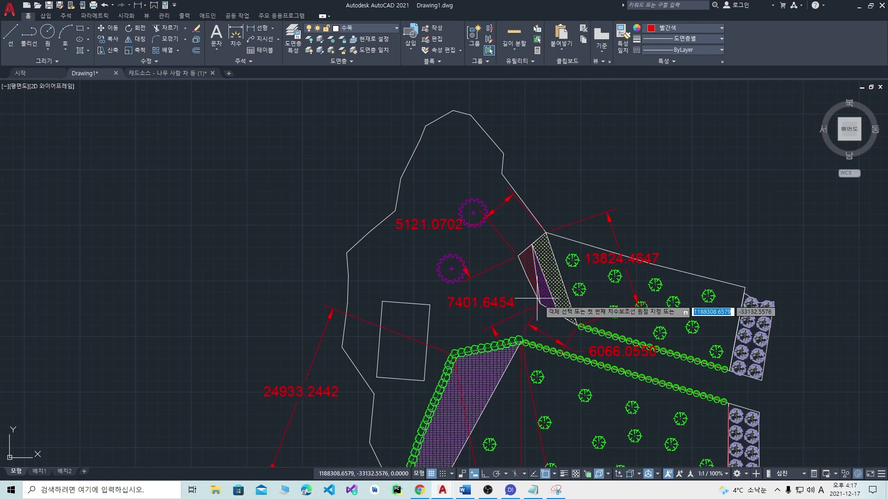
middle_click_drag(625, 341, 588, 295)
scroll(666, 309, "up", 2)
scroll(686, 316, "down", 4)
middle_click_drag(749, 314, 602, 224)
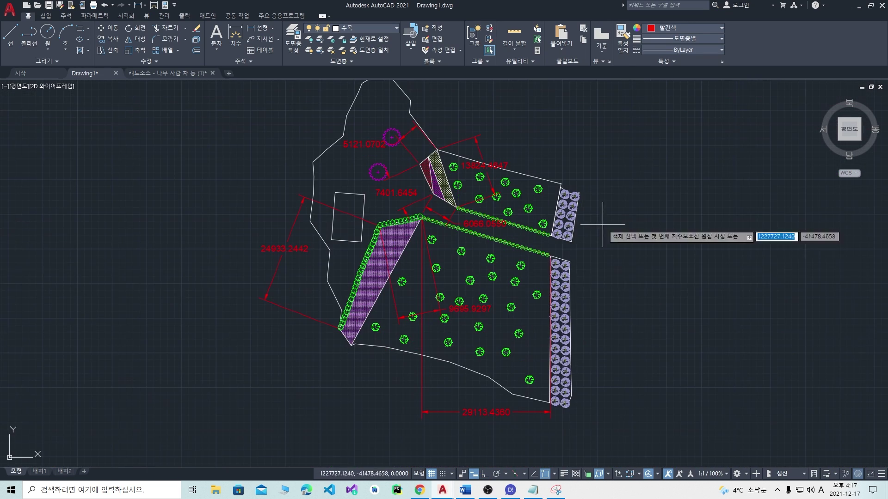
scroll(606, 269, "up", 2)
middle_click_drag(586, 372, 584, 169)
middle_click_drag(587, 226, 564, 363)
scroll(519, 406, "up", 2)
scroll(476, 391, "up", 2)
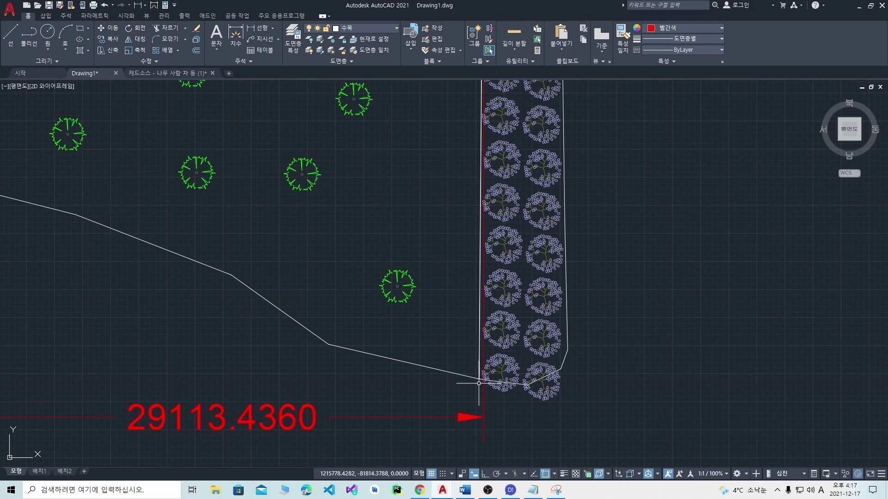
key("space")
left_click(479, 379)
scroll(468, 272, "down", 5)
middle_click_drag(466, 236, 457, 358)
scroll(458, 319, "up", 6)
scroll(452, 303, "up", 3)
scroll(637, 300, "down", 5)
middle_click_drag(712, 338, 491, 214)
scroll(522, 201, "down", 5)
left_click(542, 220)
key("Escape")
Step: Dimension the west edge of the northern purple tree strip between its southwest and northwest corners, placing the dimension east of the strip
scroll(488, 218, "up", 4)
key("space")
left_click(446, 222)
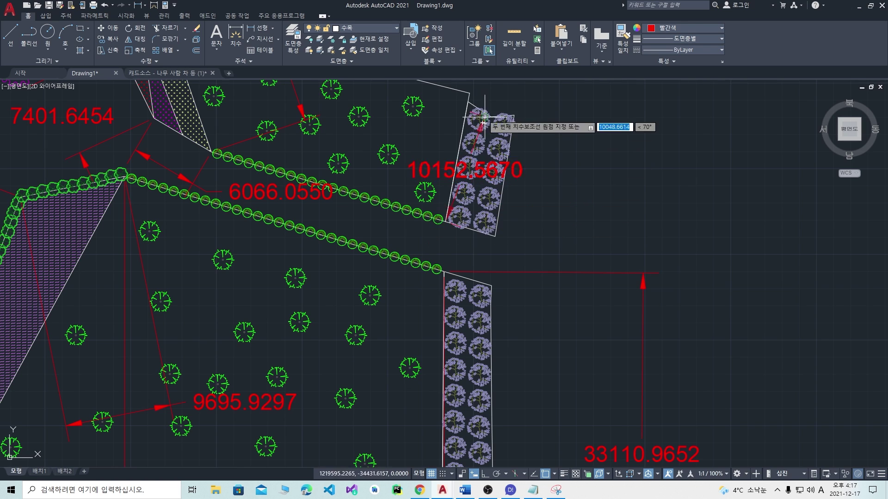
left_click(470, 93)
scroll(470, 93, "up", 4)
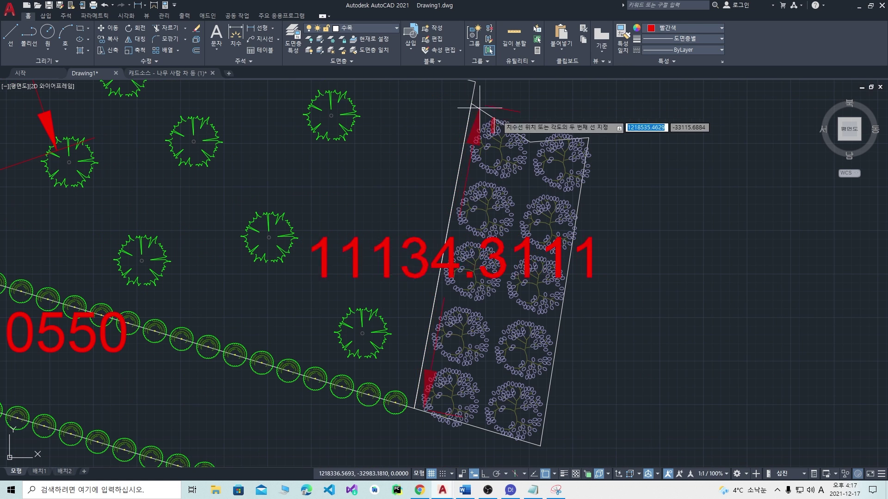
left_click(753, 192)
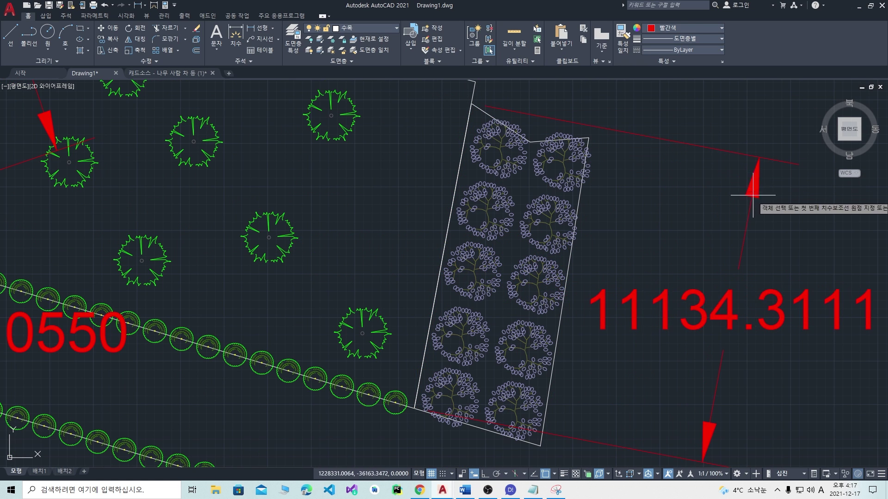
Step: Dimension the northern hedge line between the purple tree strip and the yellow hatched bed, placing the dimension north of the site
scroll(753, 192, "down", 4)
scroll(453, 337, "up", 4)
middle_click_drag(745, 384, 697, 277)
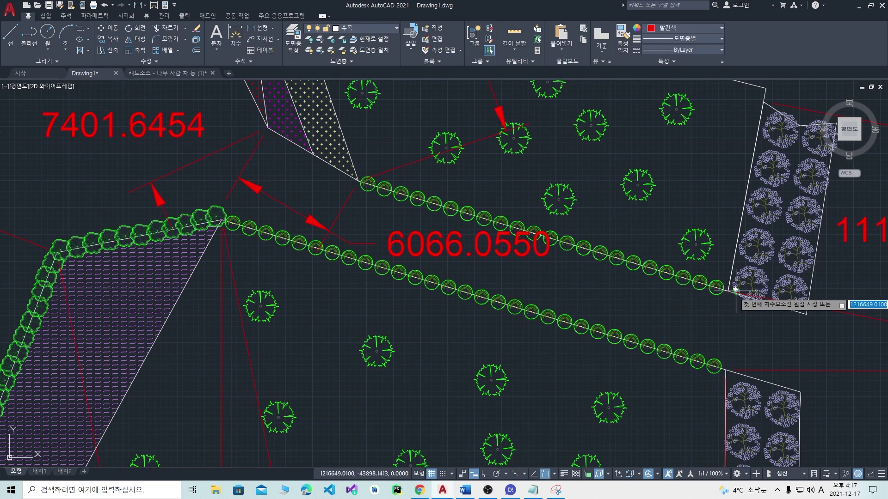
left_click(717, 287)
scroll(373, 185, "up", 4)
left_click(364, 189)
scroll(558, 171, "down", 6)
middle_click_drag(558, 171, 479, 390)
left_click(573, 206)
Step: Examine the dimensioned planting plan copy and compare it with the original plan to the north
scroll(601, 315, "down", 4)
middle_click_drag(347, 356, 345, 240)
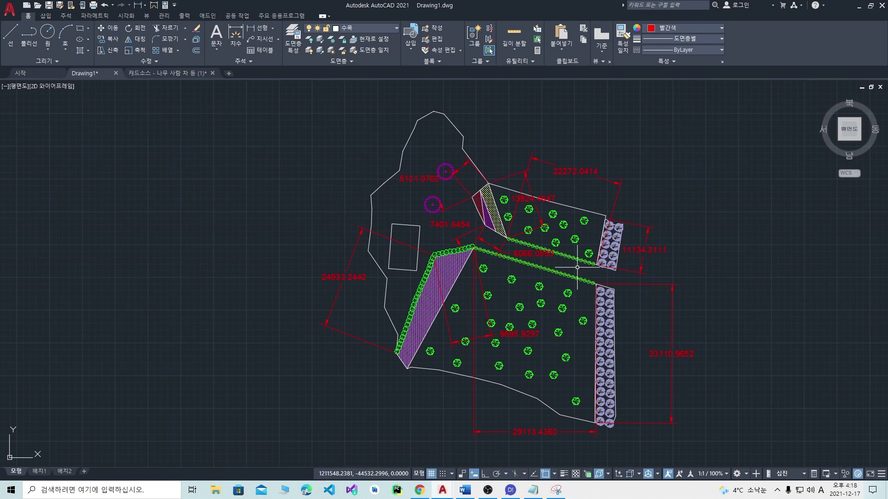
scroll(459, 164, "up", 5)
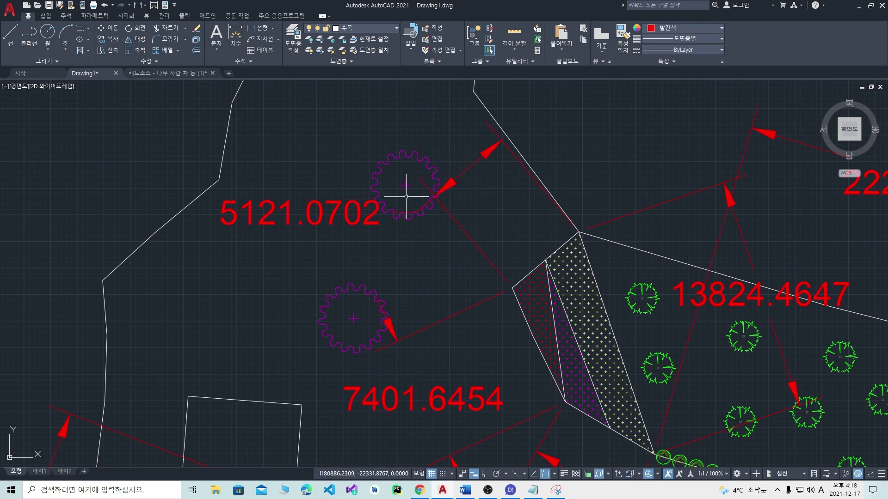
scroll(444, 190, "down", 8)
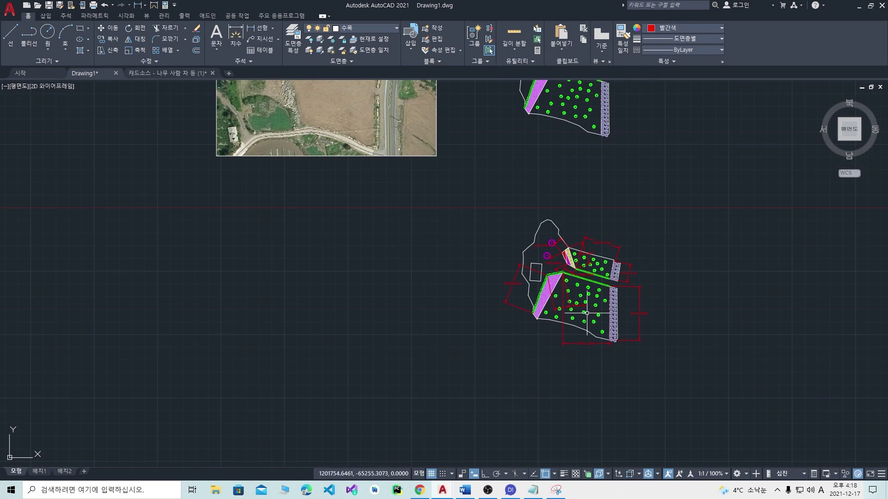
scroll(586, 313, "up", 3)
scroll(553, 276, "up", 3)
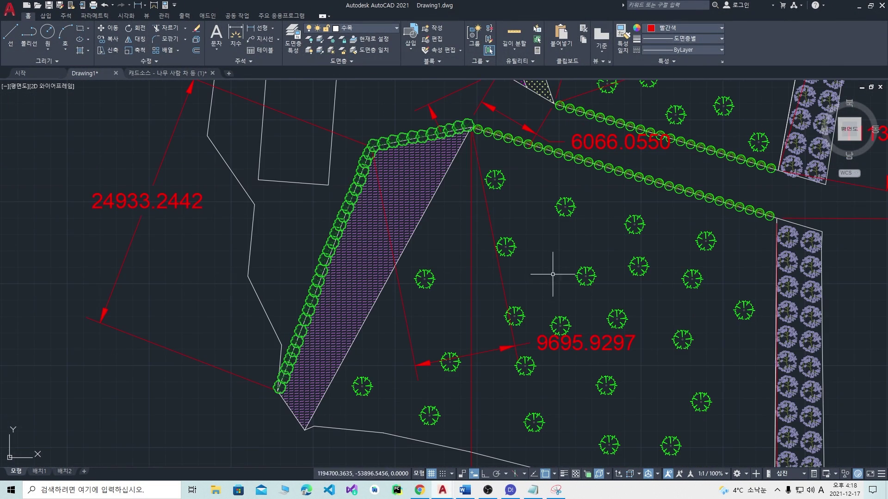
scroll(500, 238, "down", 3)
middle_click_drag(482, 171, 453, 304)
middle_click_drag(481, 136, 451, 213)
scroll(480, 180, "down", 3)
middle_click_drag(480, 171, 463, 305)
scroll(430, 218, "up", 3)
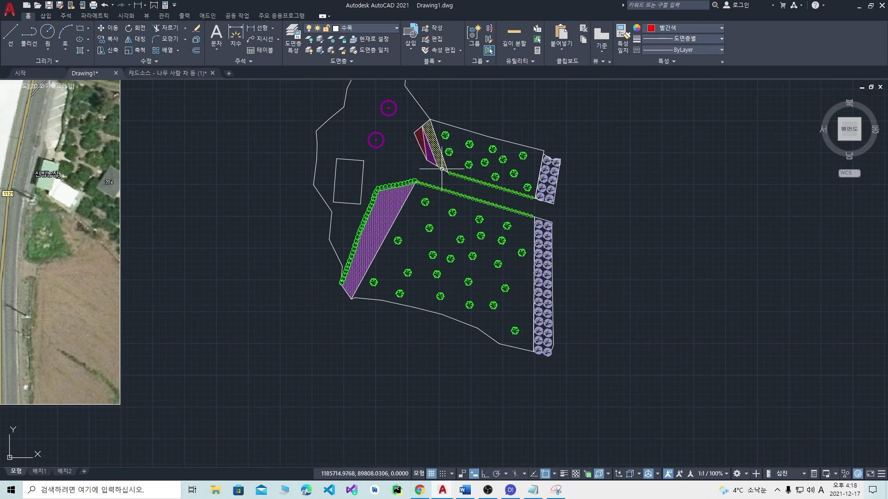
middle_click_drag(337, 133, 352, 229)
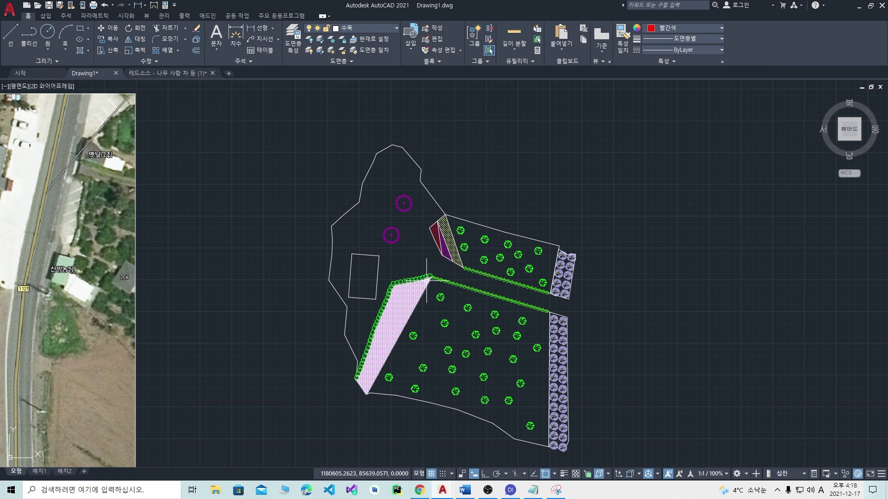
scroll(403, 341, "up", 3)
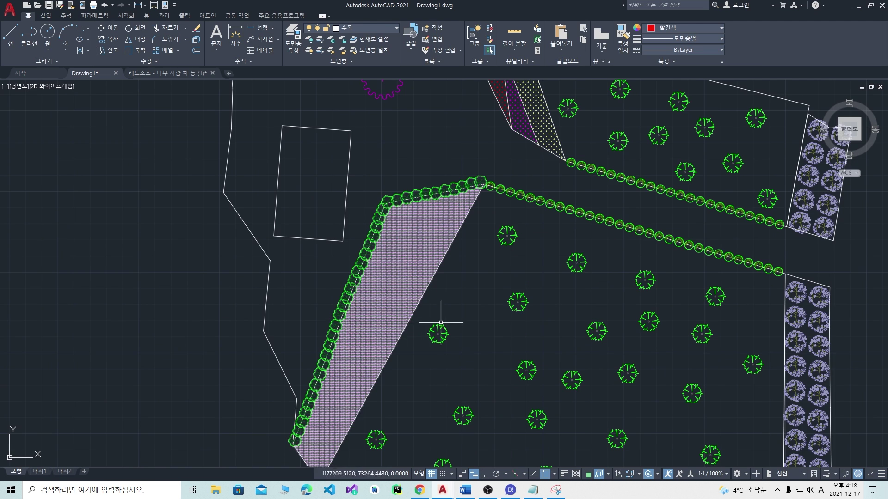
scroll(390, 333, "down", 1)
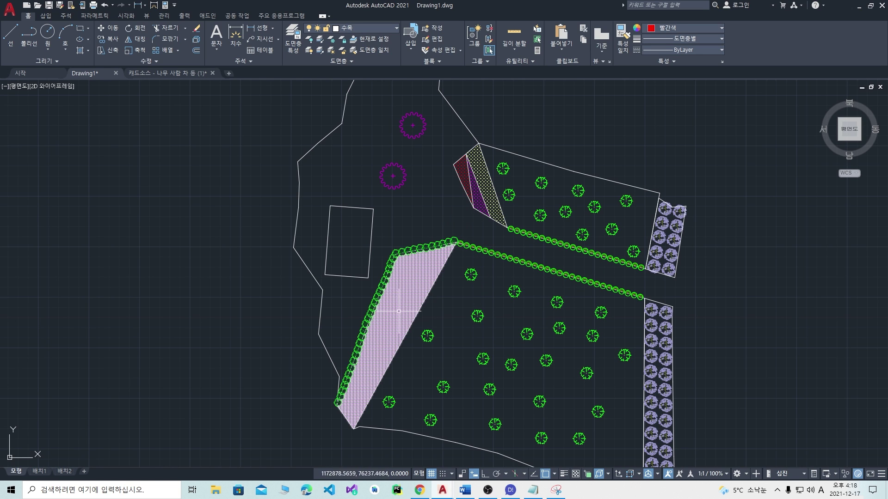
middle_click_drag(738, 357, 600, 313)
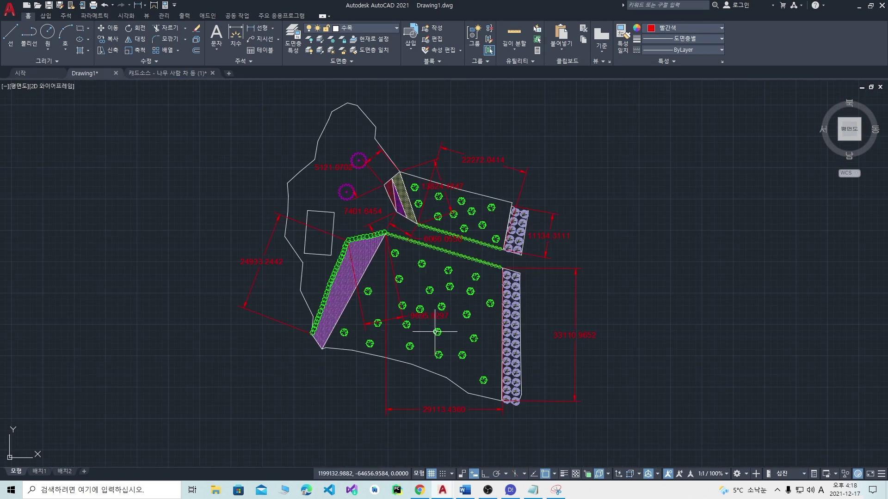
scroll(347, 323, "up", 4)
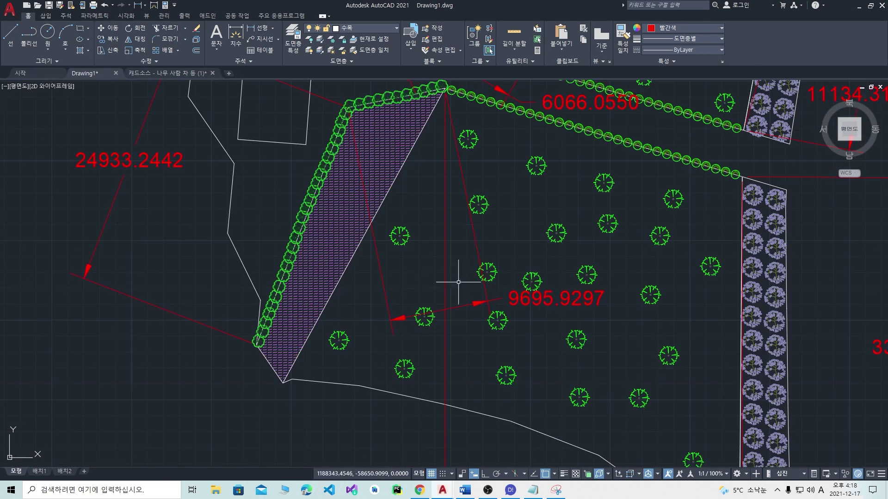
scroll(459, 274, "down", 4)
middle_click_drag(529, 197, 520, 258)
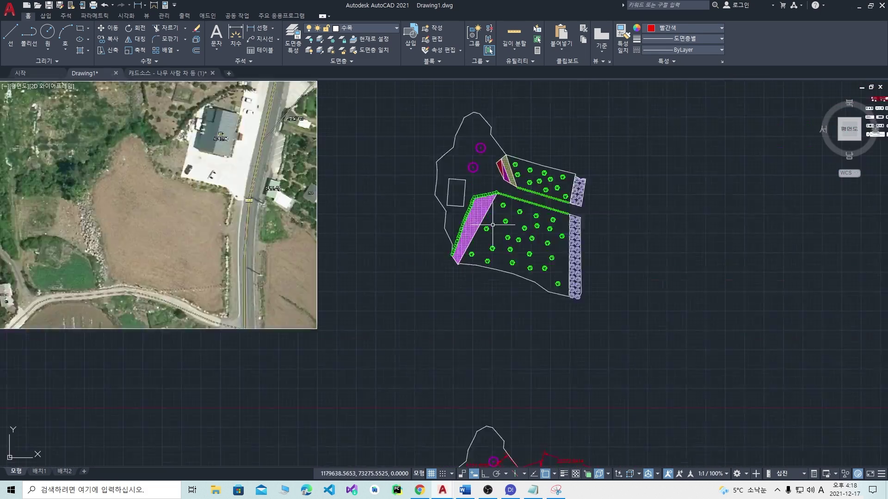
Step: Try to add a multiline text label reading 핑크뮬리 west of the original planting plan
scroll(458, 196, "up", 5)
scroll(441, 191, "down", 5)
scroll(547, 242, "up", 5)
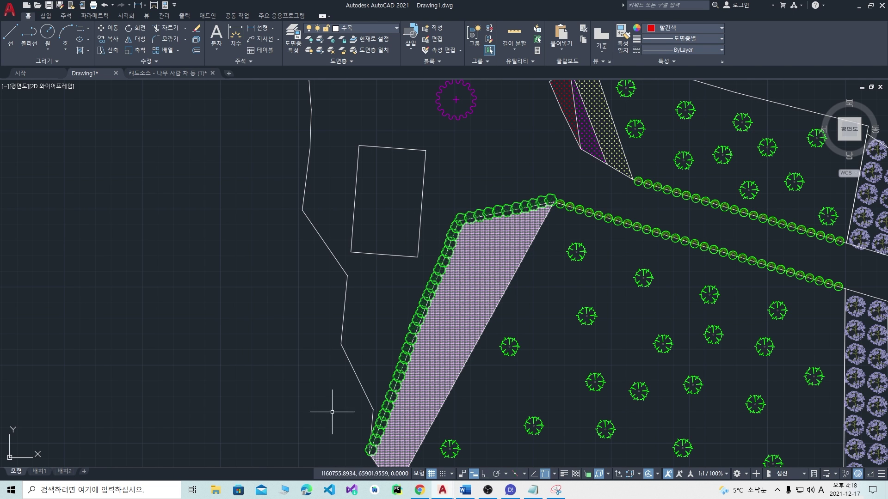
key("Return")
left_click(117, 244)
left_click(124, 284)
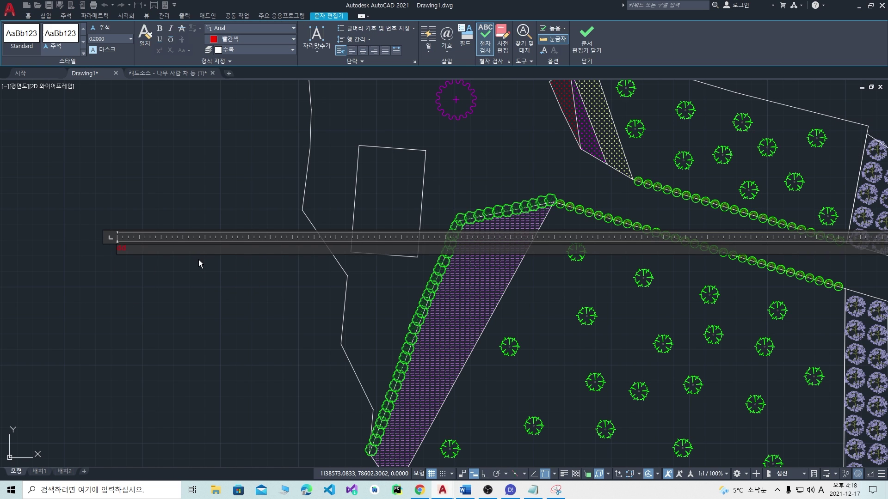
key("Hangul")
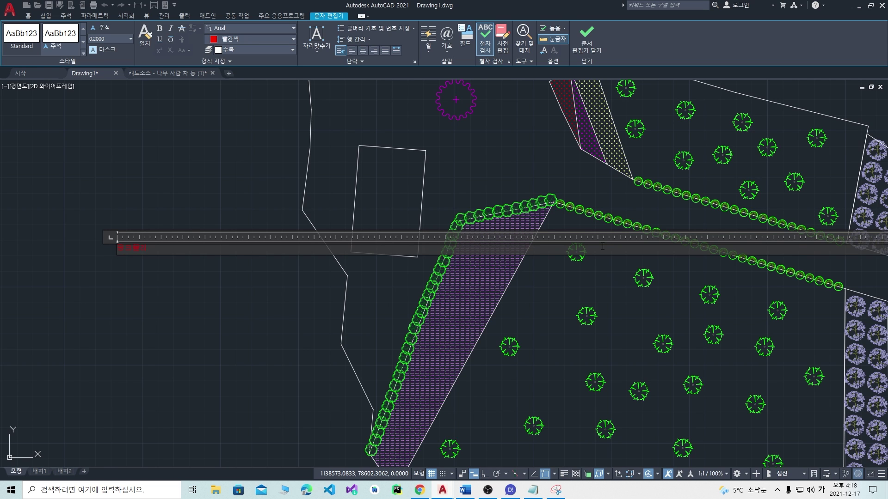
key("Return")
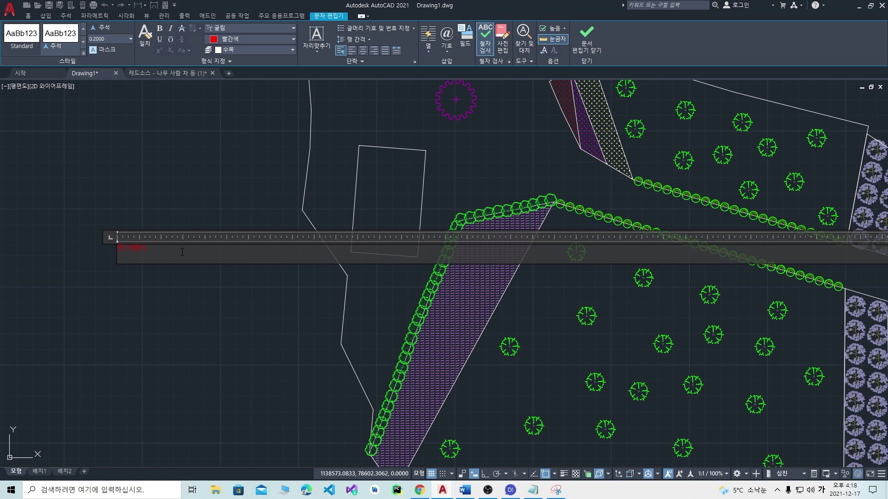
left_click(182, 277)
scroll(222, 299, "down", 2)
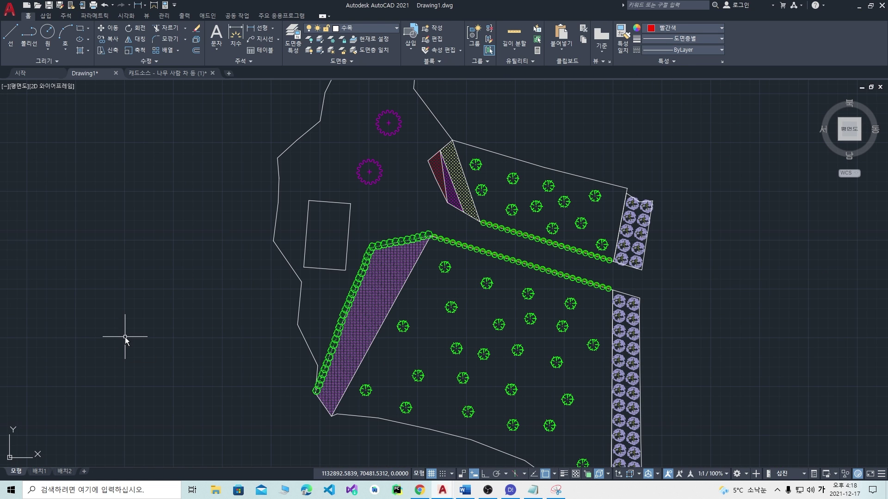
Step: Try the 핑크뮬리 multiline text once more in a second text box west of the plan
key("space")
left_click(98, 262)
left_click(112, 287)
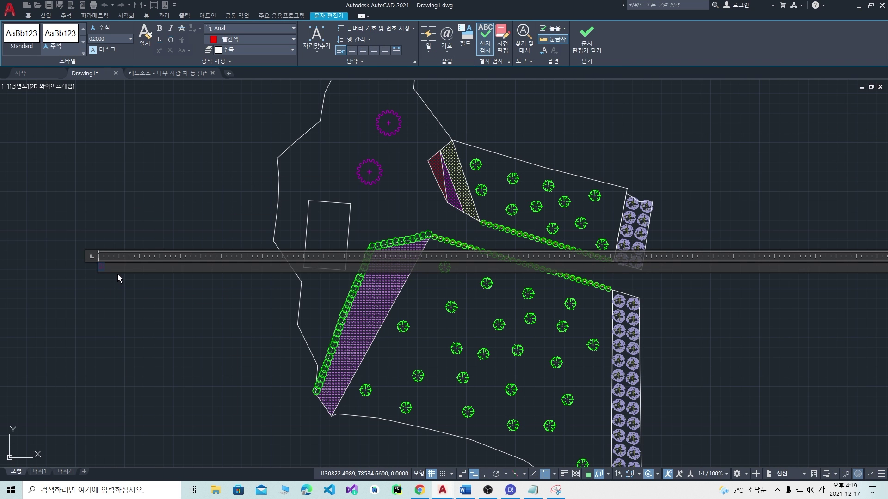
type("핑크뮬리")
key("Return")
key("BackSpace")
scroll(403, 296, "down", 12)
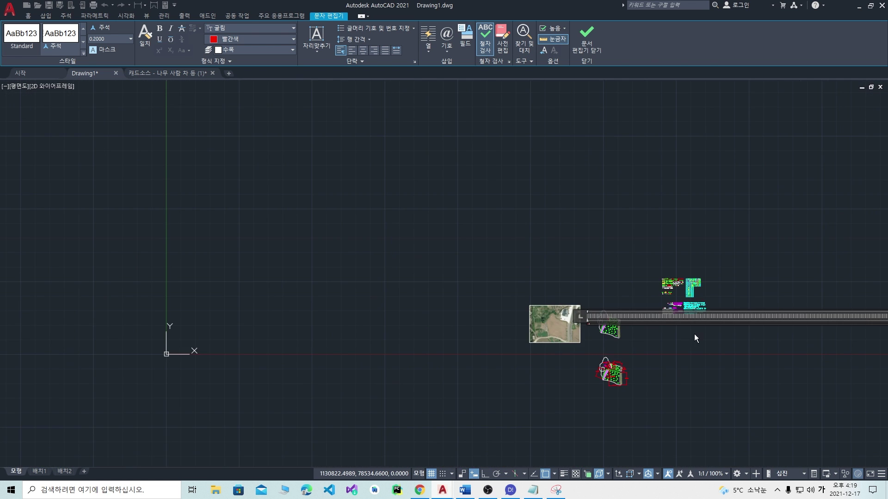
scroll(439, 326, "up", 10)
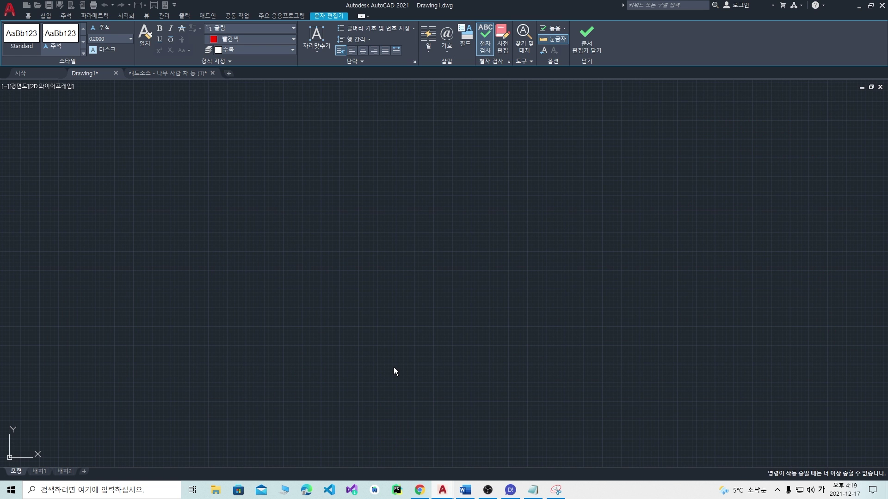
left_click(394, 368)
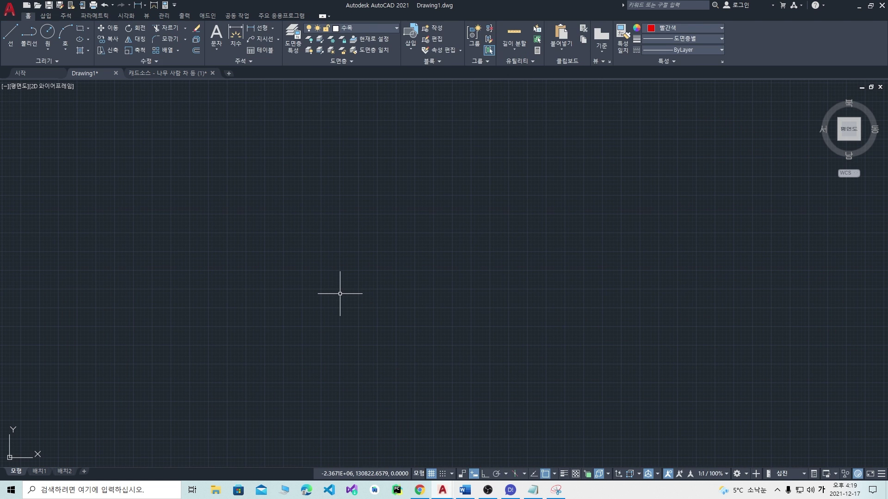
Step: Locate the tiny multiline label between the aerial photo and the original plan
scroll(340, 292, "down", 5)
scroll(376, 164, "up", 8)
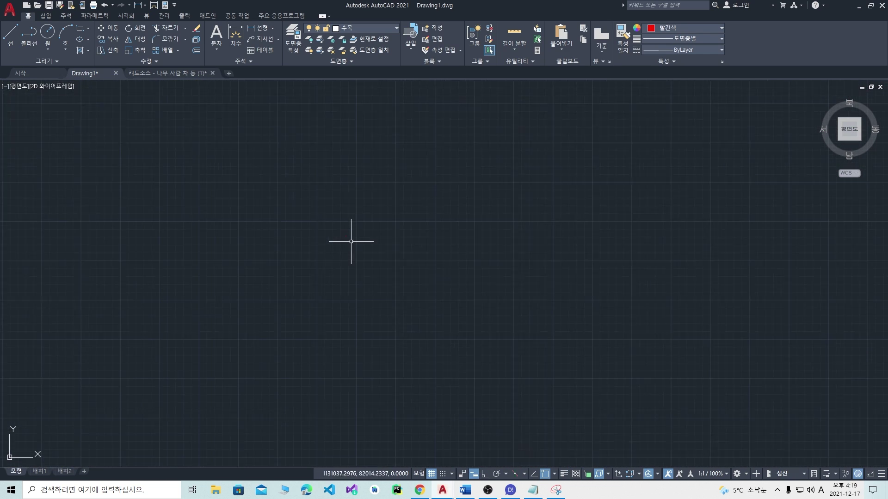
scroll(353, 243, "down", 2)
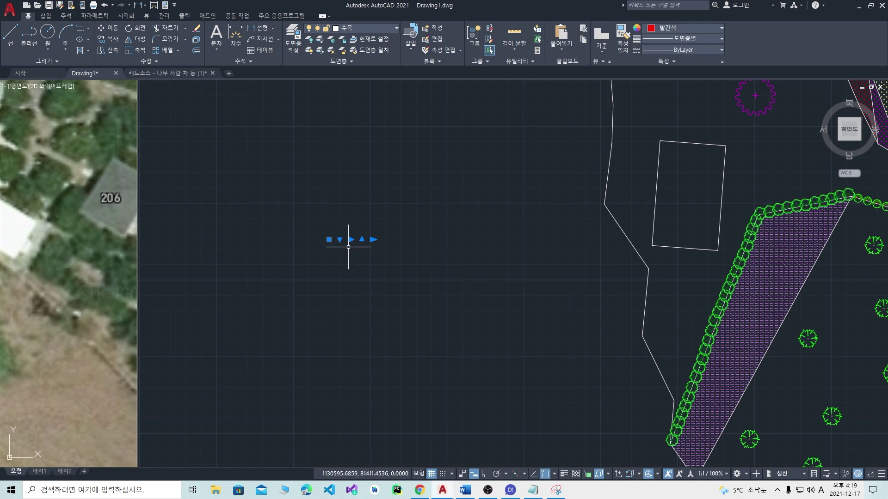
scroll(348, 247, "up", 3)
key("space")
left_click(331, 234)
key("Escape")
scroll(407, 243, "down", 6)
middle_click_drag(503, 260, 450, 243)
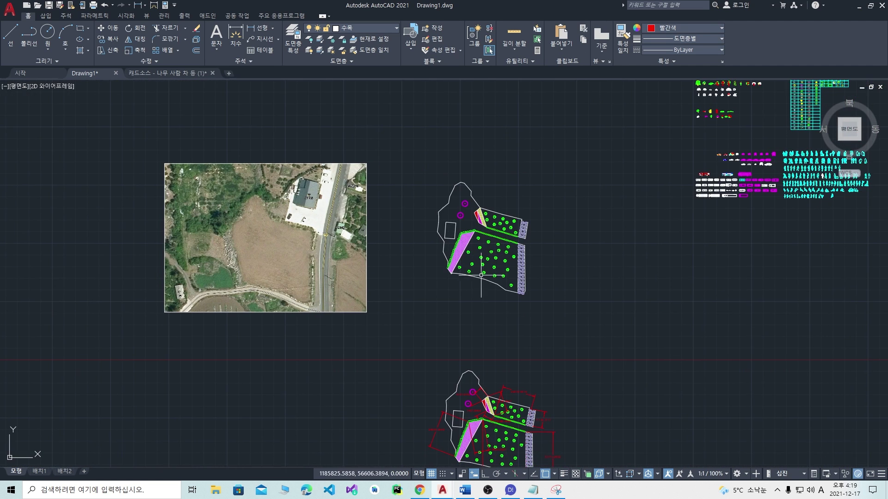
scroll(470, 296, "up", 2)
scroll(456, 191, "down", 1)
type("r")
key("space")
left_click(432, 267)
key("Escape")
Step: Start a single-line text just south of the original plan and enter 핑크 as the beginning of the label
type("dt")
key("space")
left_click(420, 258)
key("space")
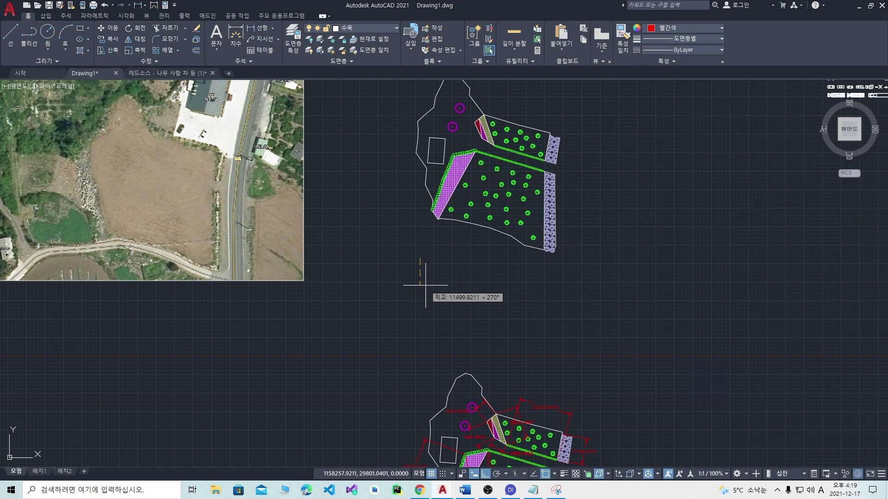
key("space")
type("d")
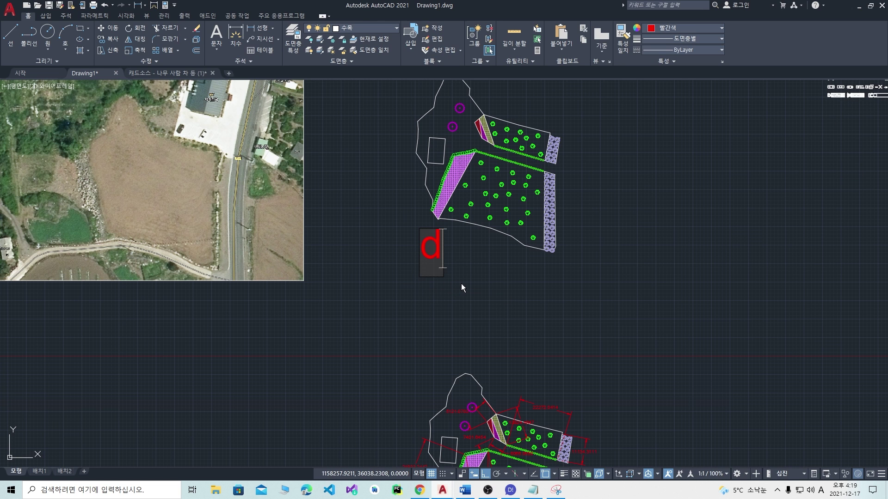
key("BackSpace")
key("Hangul")
type("핑크ㅁ")
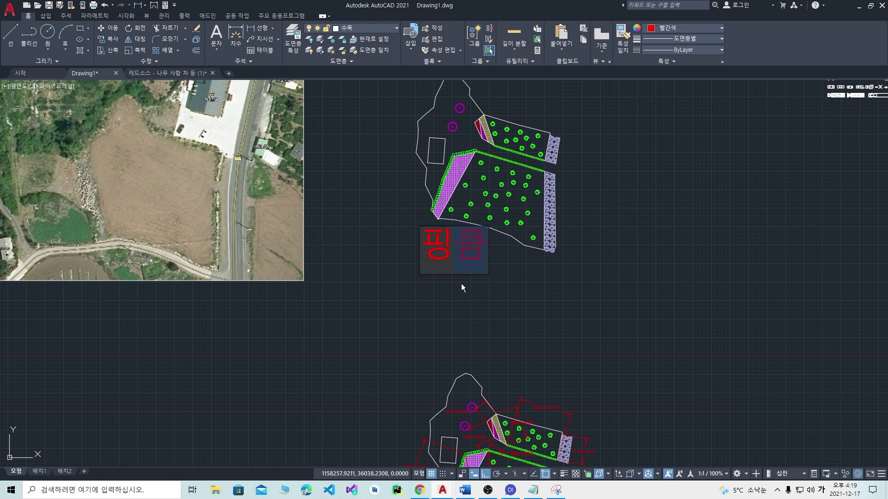
Step: Switch to Chrome, look up 핑크 in the Naver image search suggestions, and return to AutoCAD
left_click(426, 489)
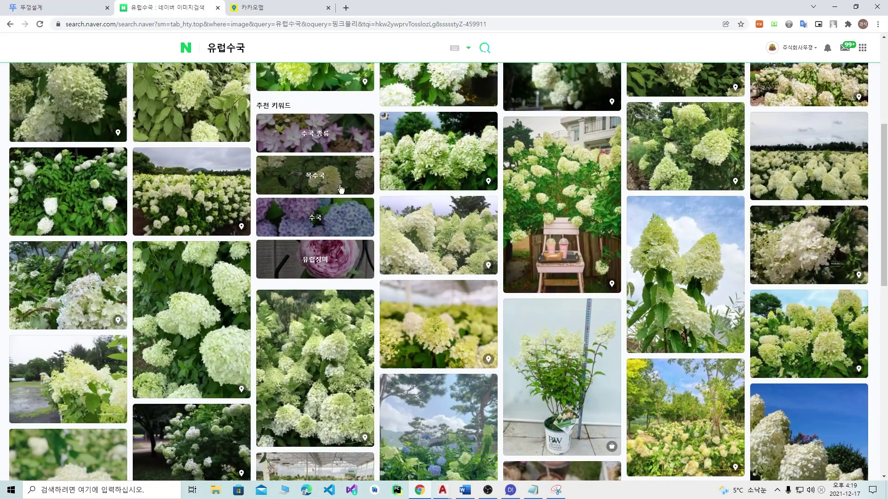
left_click_drag(252, 48, 156, 52)
type("ㅍ핑크")
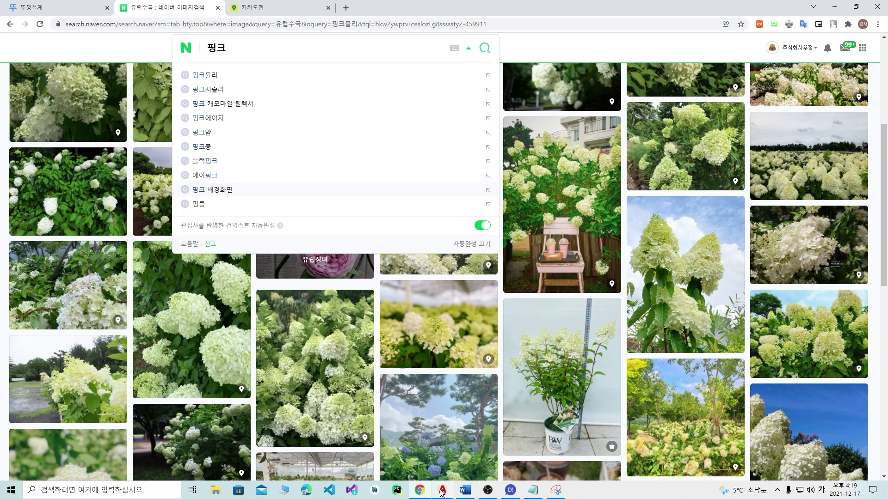
mouse_move(442, 494)
left_click(523, 464)
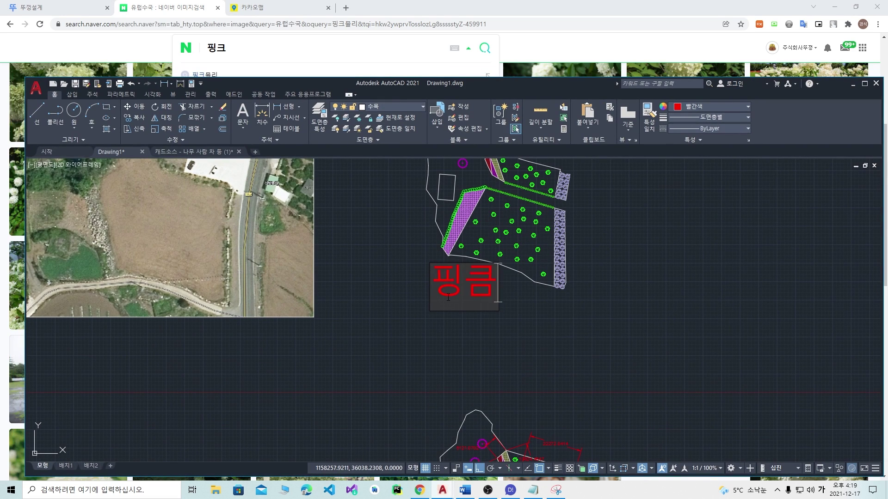
Step: Complete the label south of the plan as 핑크뮬리 and rotate it so that it reads horizontally
type("뮬리")
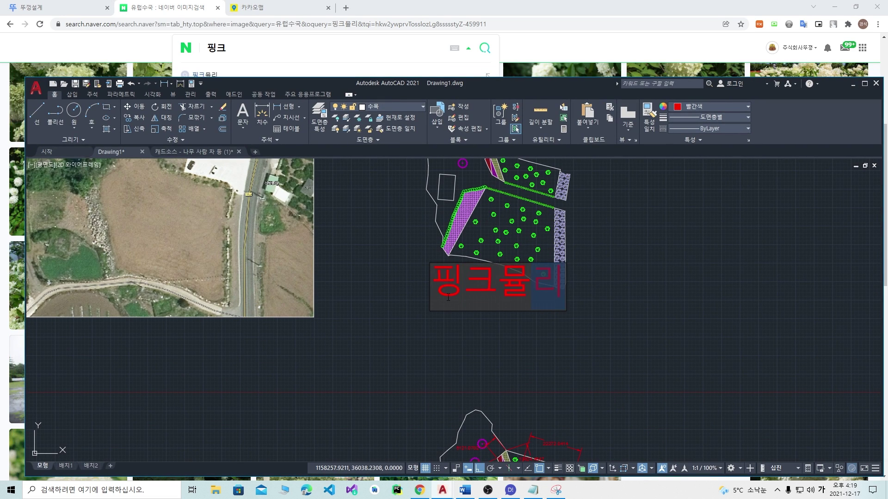
left_click(479, 341)
left_click(443, 331)
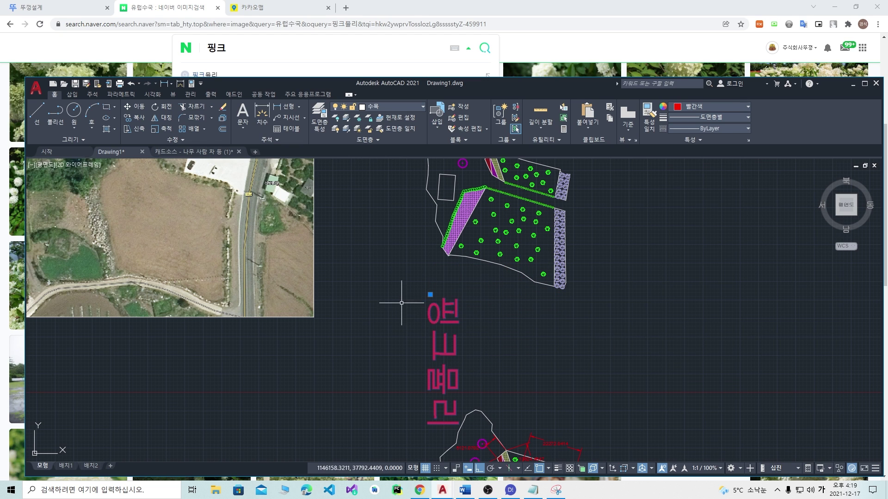
type("개")
key("space")
key("Hangul")
type("ro")
key("space")
left_click(435, 322)
left_click(403, 258)
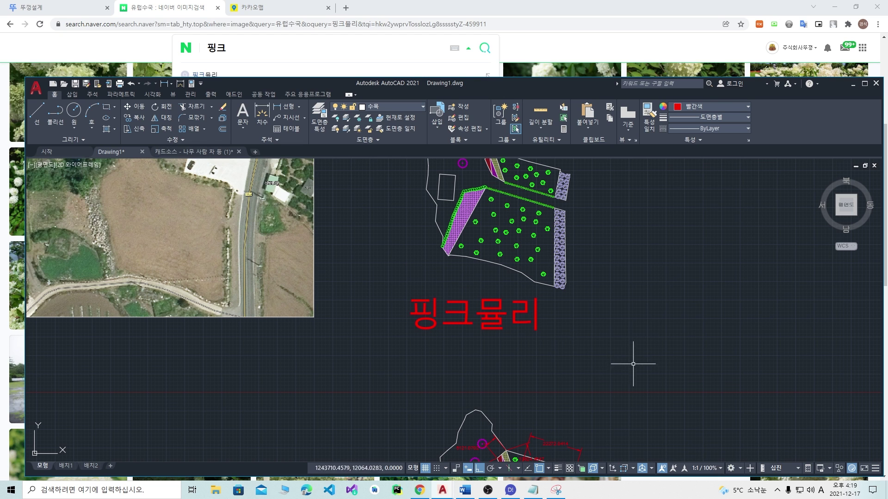
Step: Scale the 핑크뮬리 label down to less than half its size about a point near its middle
left_click(491, 324)
type("sc")
key("space")
left_click(478, 319)
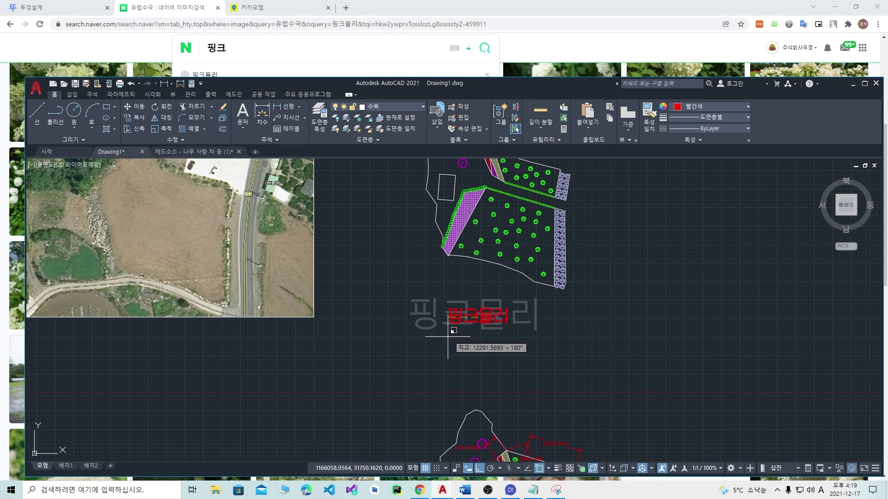
left_click(462, 340)
Step: Move the 핑크뮬리 label into the open space east of the original plan and set its colour to ByBlock
scroll(484, 330, "up", 2)
left_click(463, 311)
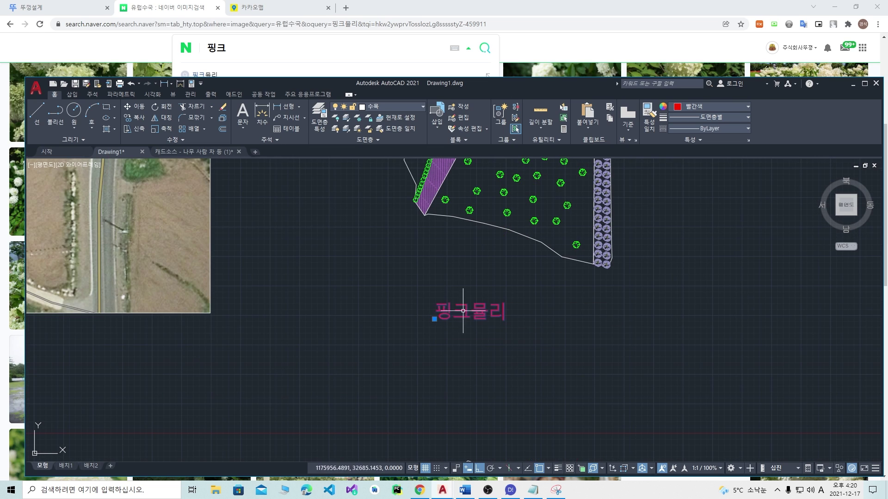
type("m")
key("space")
left_click(477, 314)
middle_click_drag(402, 265, 486, 159)
scroll(467, 285, "up", 2)
key("F8")
scroll(403, 370, "down", 2)
scroll(528, 396, "up", 1)
scroll(491, 300, "down", 4)
left_click(580, 294)
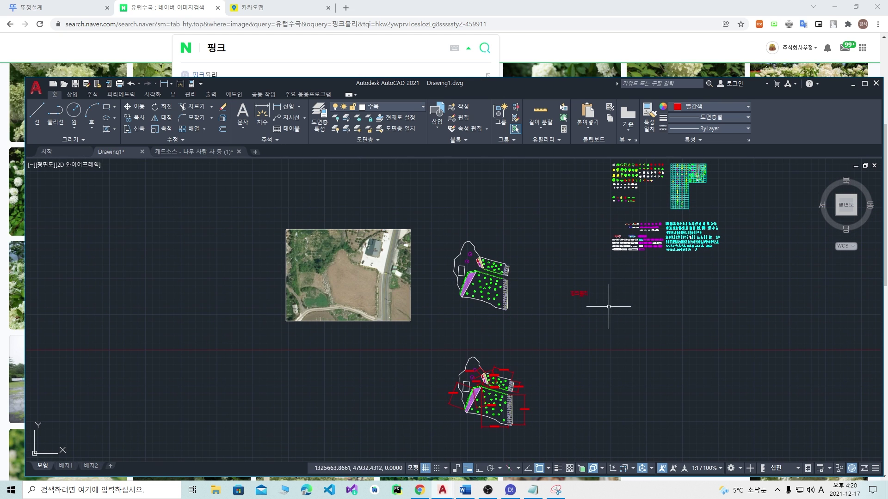
left_click(686, 107)
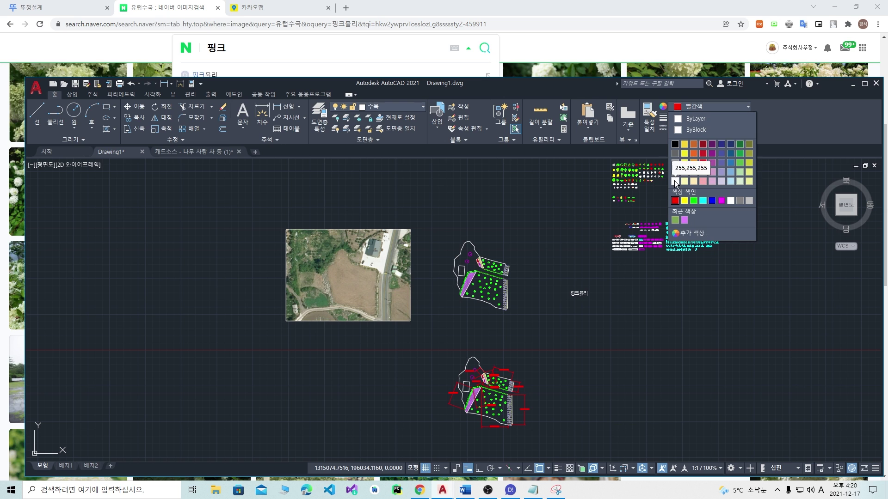
left_click(686, 132)
scroll(598, 318, "up", 4)
key("m")
key("space")
left_click(559, 255)
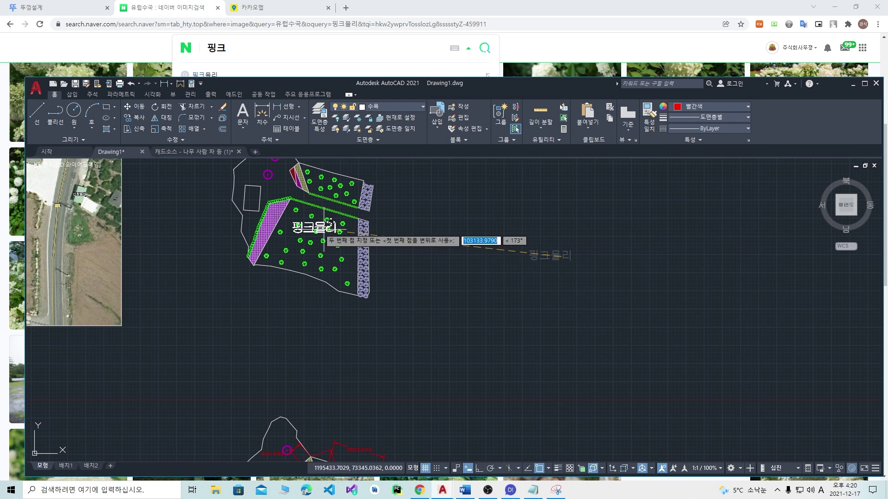
key("Escape")
Step: Scale the 핑크뮬리 label by a factor of 0.5
type("sc")
key("space")
left_click(547, 259)
type("0.5")
key("Return")
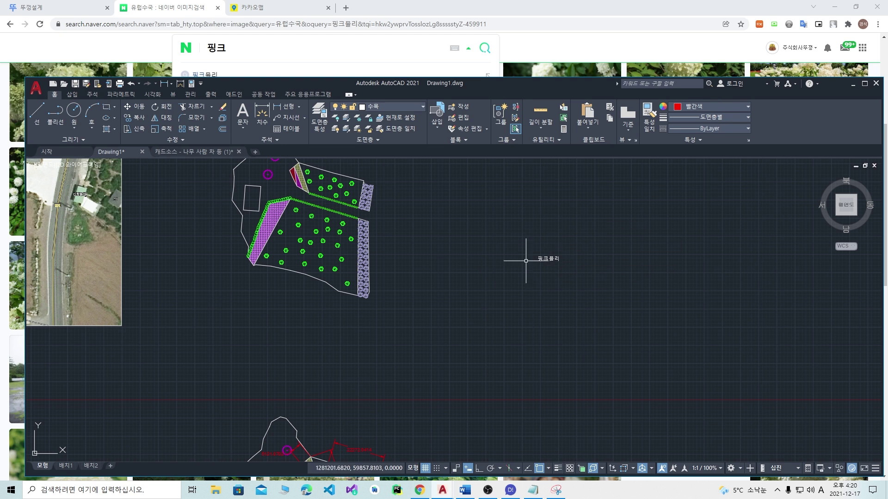
Step: Move the 핑크뮬리 label onto the upper part of the purple hatched bed in the original plan
type("m")
key("space")
left_click(562, 260)
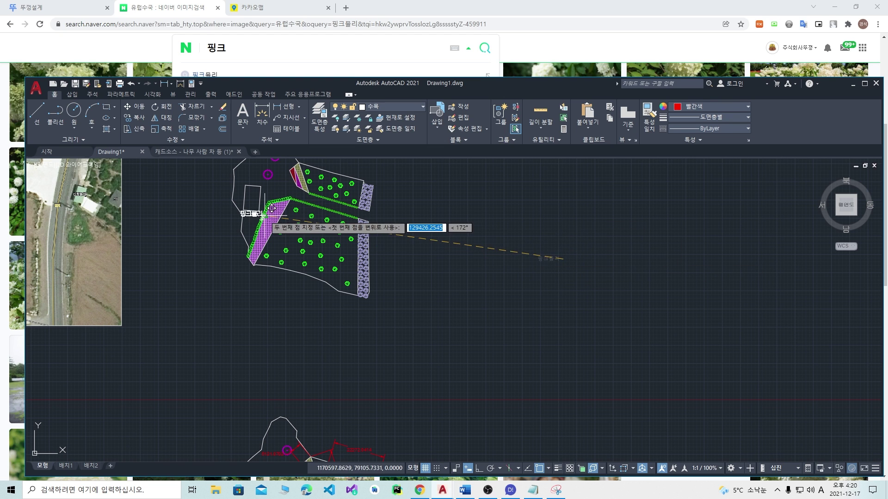
scroll(284, 216, "up", 6)
left_click(303, 230)
middle_click_drag(302, 230, 391, 319)
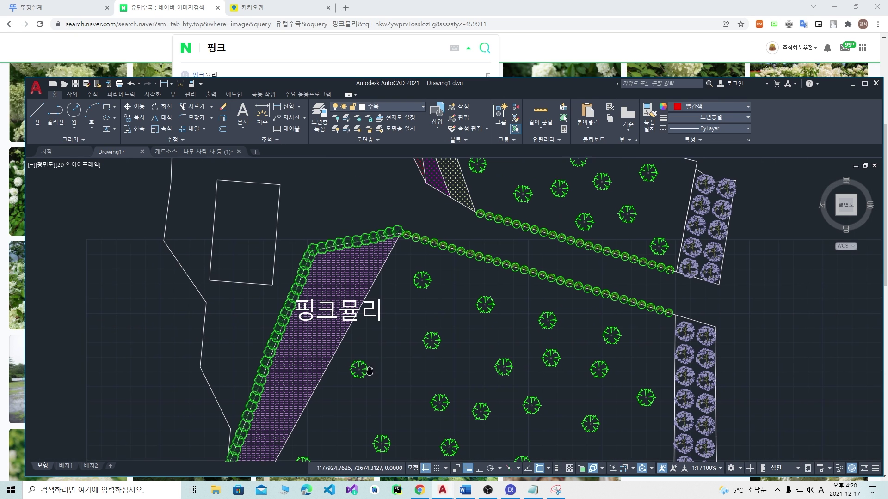
type("co")
key("space")
left_click(372, 307)
middle_click_drag(393, 219, 398, 379)
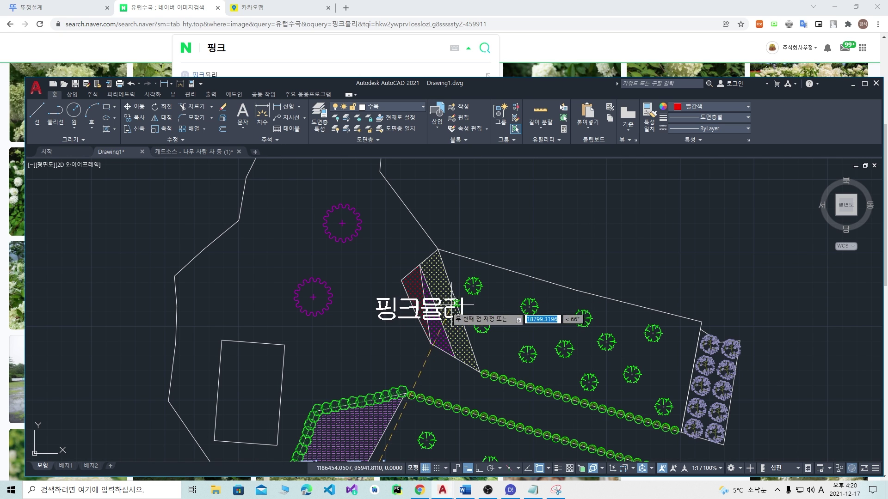
key("Escape")
scroll(371, 361, "down", 4)
middle_click_drag(356, 363, 432, 234)
scroll(436, 276, "up", 4)
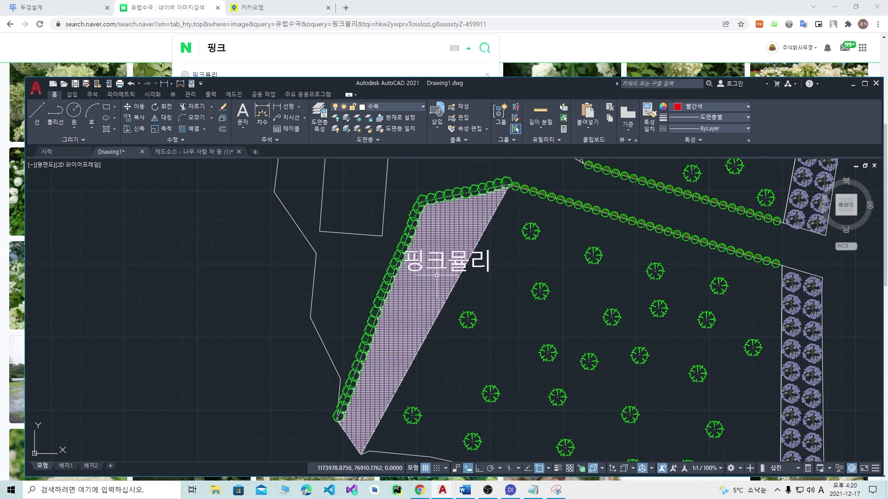
key("Escape")
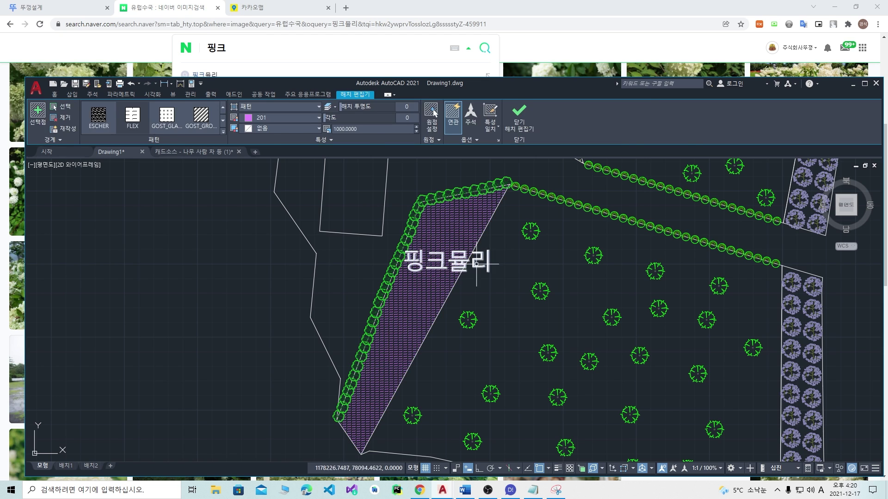
Step: Move the 핑크뮬리 label off the purple hatch to the empty area west of the site boundary
left_click(487, 267)
type("m")
key("space")
left_click(492, 266)
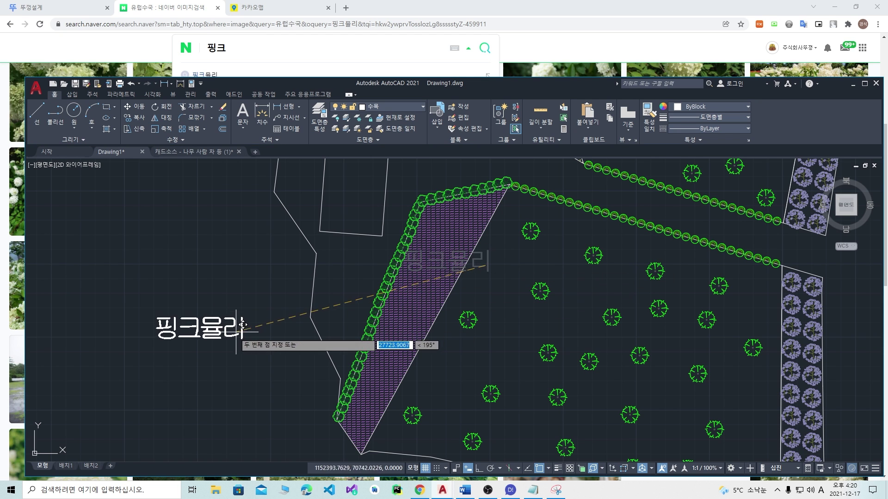
left_click(241, 332)
type("c")
key("space")
left_click(195, 401)
key("Escape")
Step: Maximize the AutoCAD window and set the current object colour to ByLayer
left_click(682, 111)
left_click(561, 84)
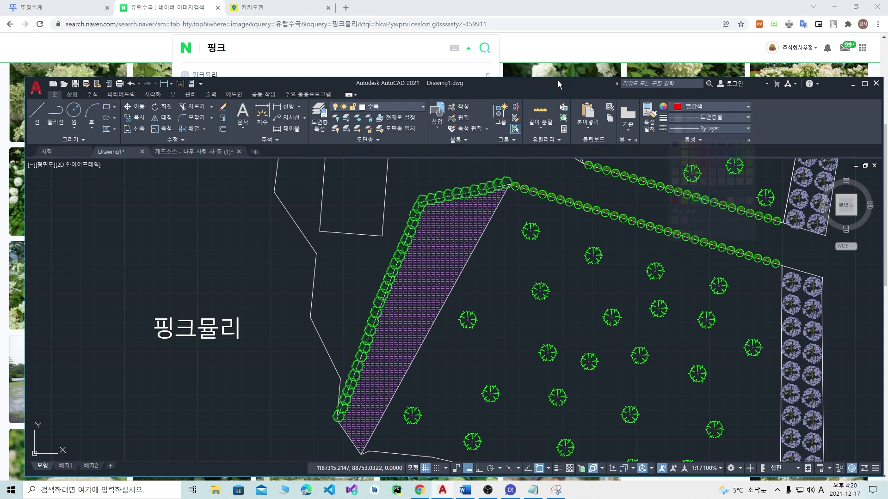
double_click(585, 86)
left_click(682, 28)
left_click(669, 39)
Step: Draw a small circle below the 핑크뮬리 label, west of the site boundary
type("c")
key("space")
left_click(228, 357)
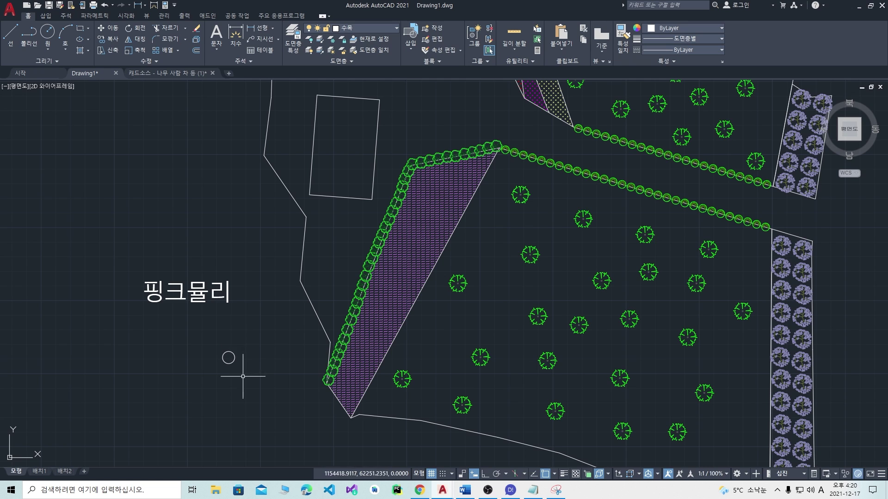
Step: Hatch the inside of the small circle below the 핑크뮬리 label
left_click(230, 362)
type("h")
key("space")
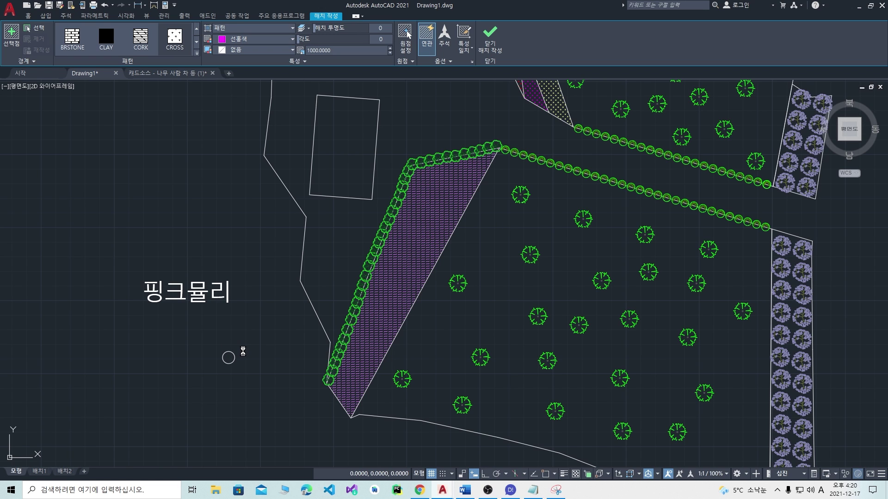
key("Return")
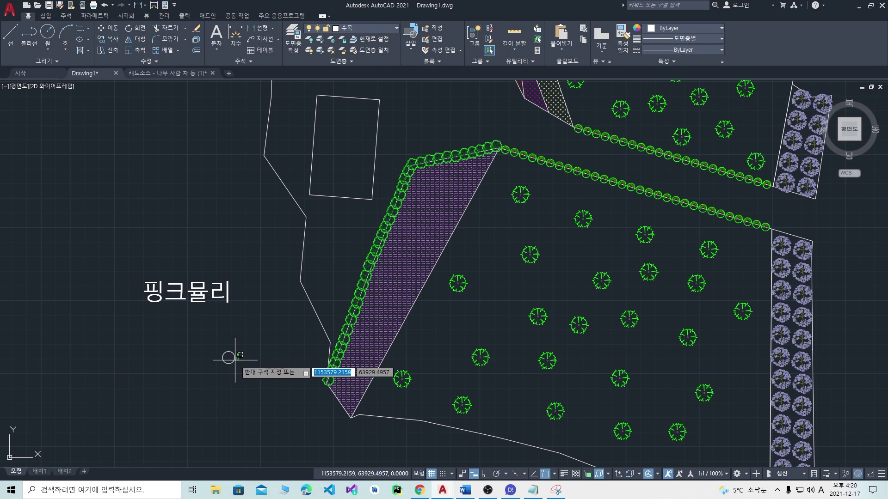
scroll(222, 359, "up", 3)
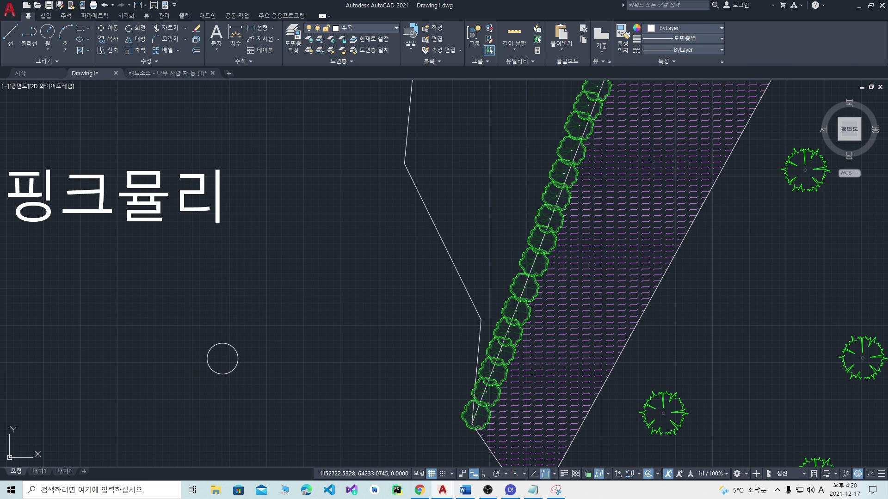
key("Return")
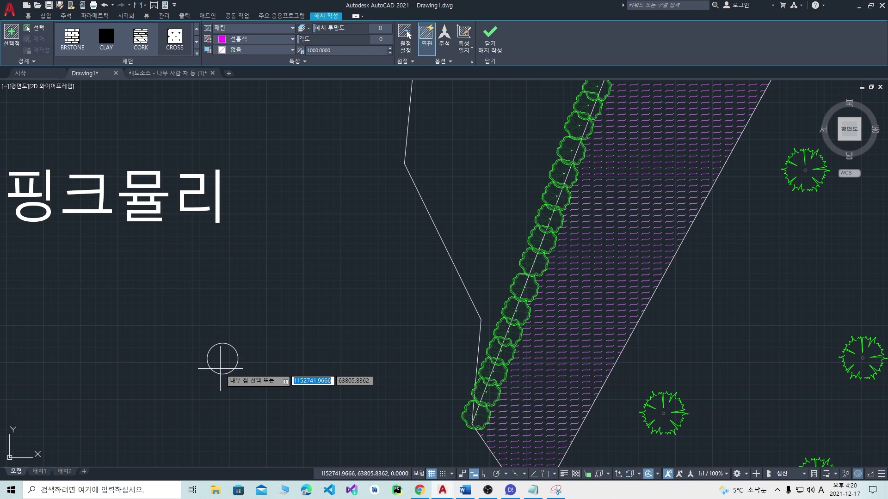
left_click(223, 359)
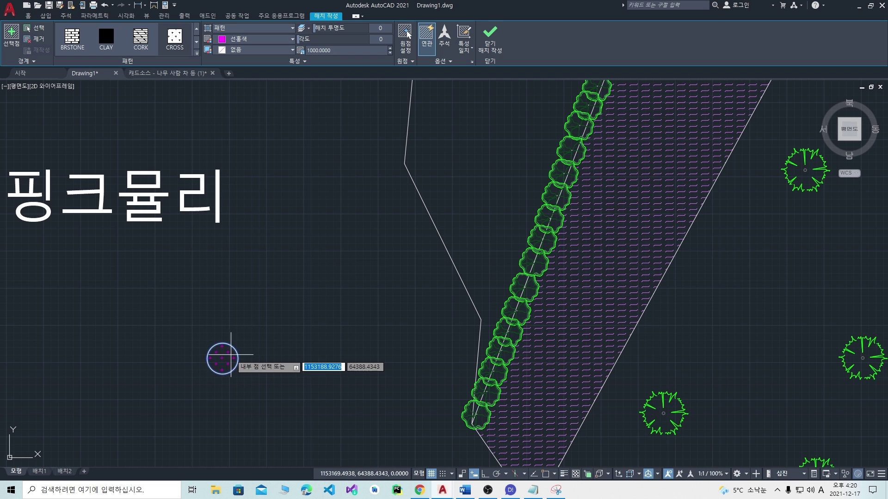
key("Return")
Step: Change the small circle's hatch to the SOLID pattern and recolour it white
left_click(228, 352)
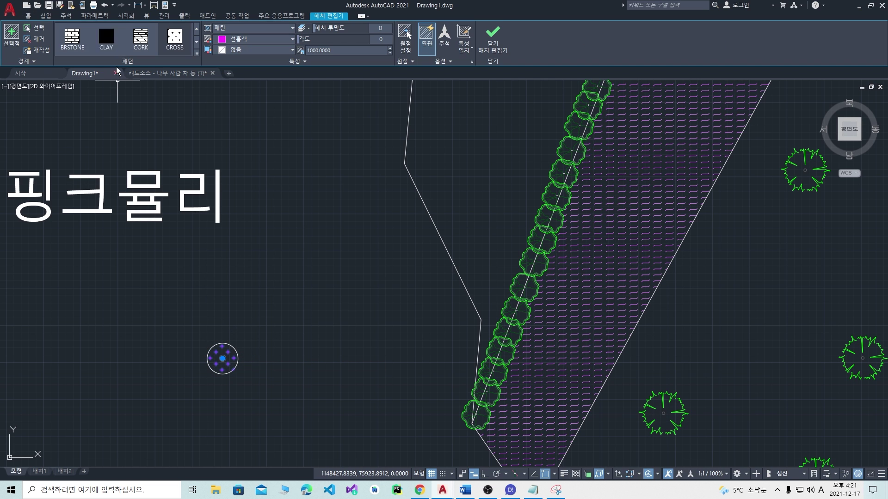
left_click(86, 39)
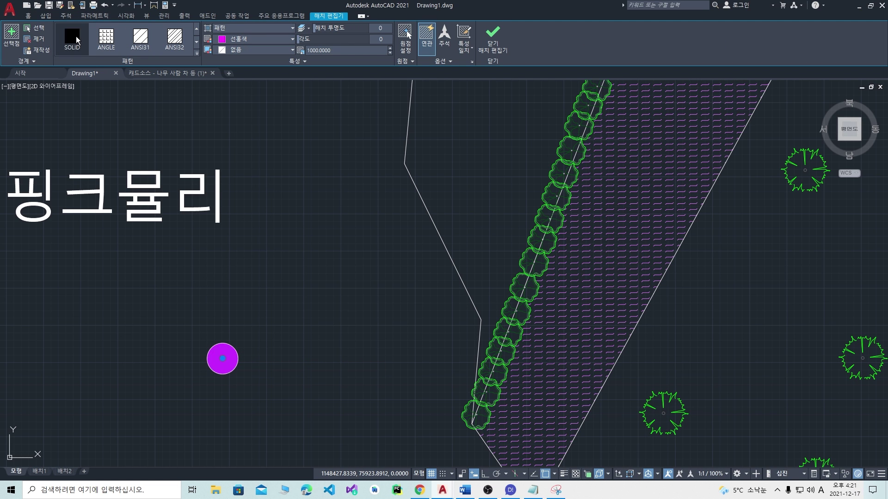
left_click(270, 40)
left_click(252, 52)
key("Escape")
Step: Define the small circle and its solid hatch as a block named 포인트
scroll(257, 359, "down", 2)
middle_click_drag(258, 354, 312, 314)
left_click_drag(316, 348, 244, 286)
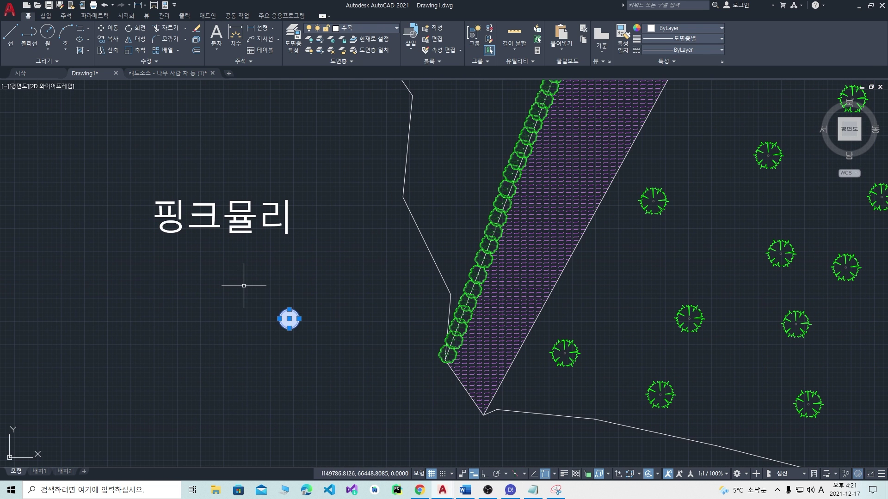
key("Return")
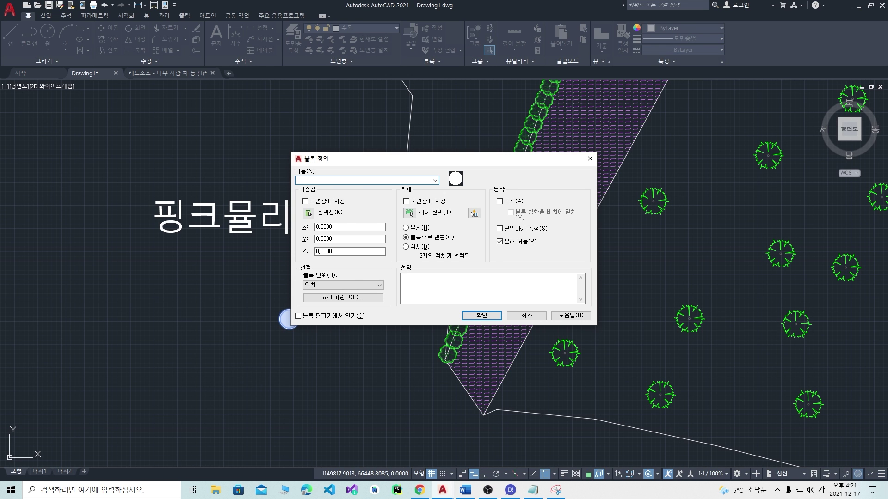
type("포인트")
key("Return")
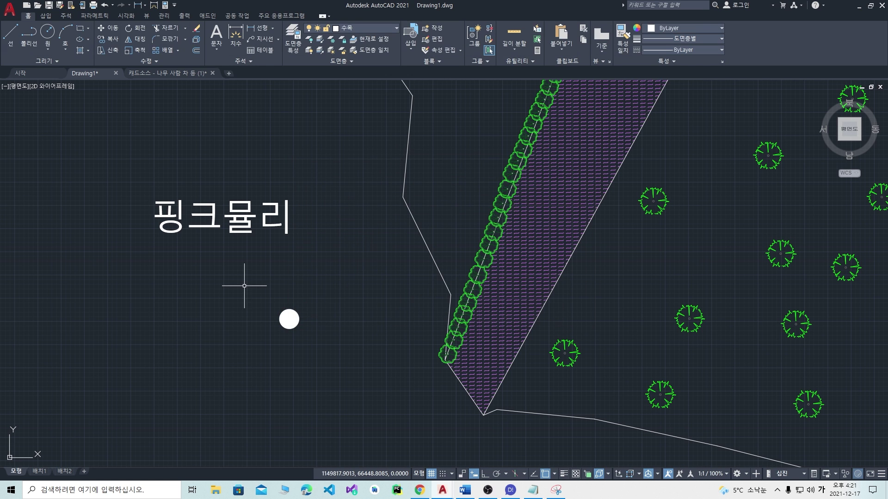
Step: Move the 포인트 marker block from below the 핑크뮬리 label onto the middle of the purple hatched bed
left_click(340, 353)
left_click(275, 292)
type("채")
key("Return")
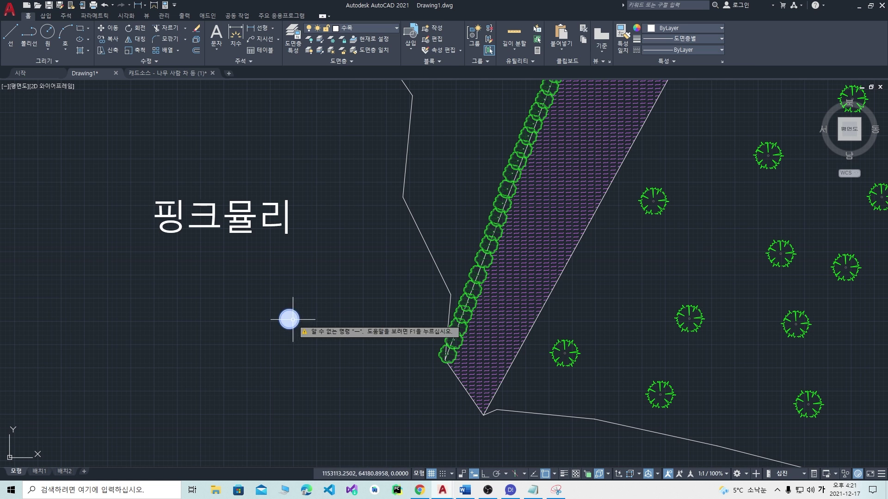
key("Hangul")
type("co")
key("Return")
left_click(287, 318)
left_click(566, 180)
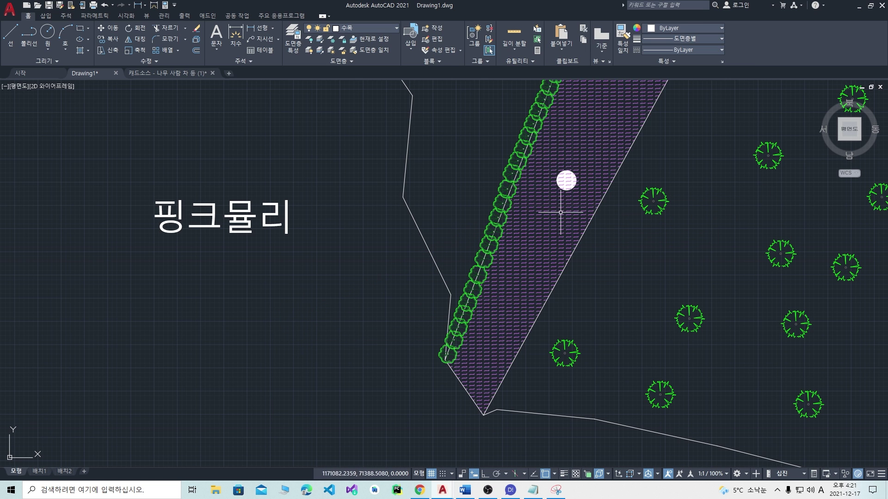
key("Escape")
Step: Draw a leader line from the marker in the purple hatched bed, ending in a horizontal underline beneath the 핑크뮬리 label
key("l")
key("space")
left_click(566, 180)
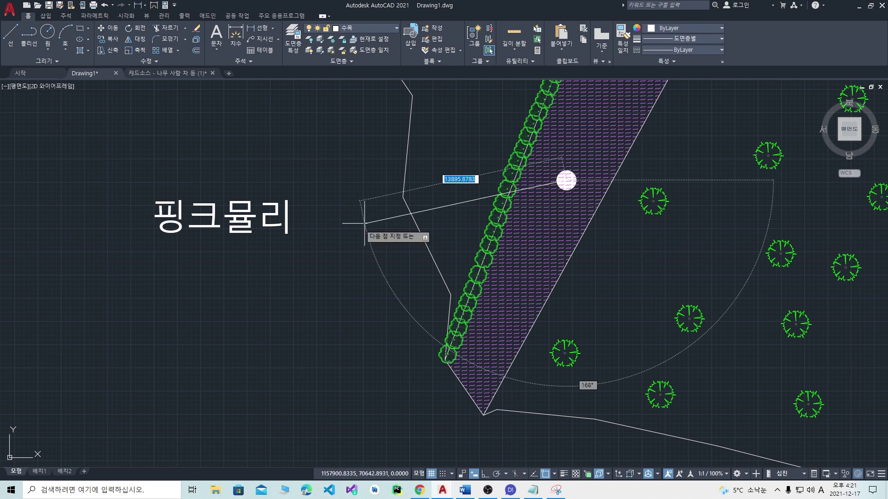
left_click(313, 241)
key("F8")
left_click(147, 242)
key("Escape")
Step: Copy the marker by its centre from the purple hatched bed into the small multicoloured flower bed to the north
scroll(245, 263, "down", 3)
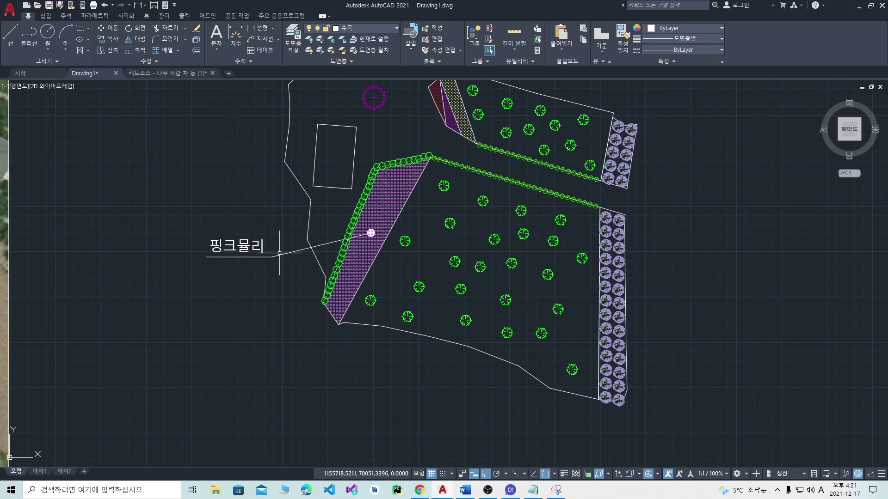
scroll(356, 248, "up", 10)
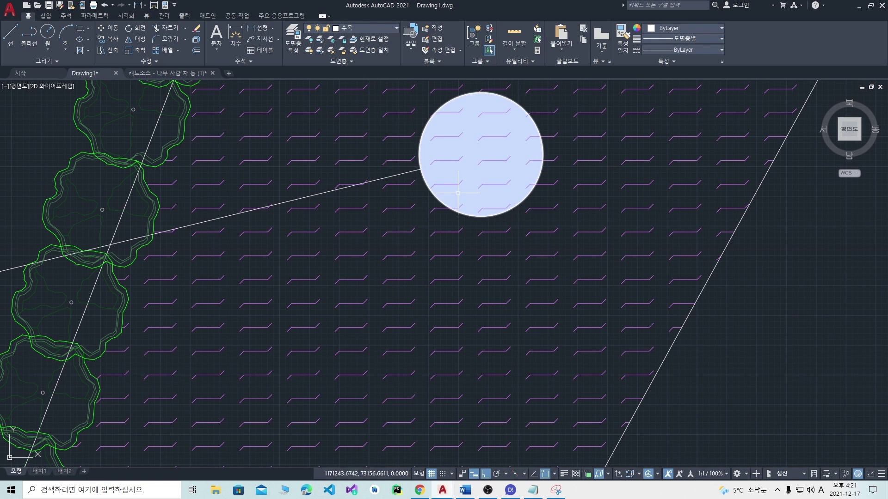
left_click(454, 194)
type("co")
key("space")
left_click(481, 155)
scroll(500, 190, "down", 10)
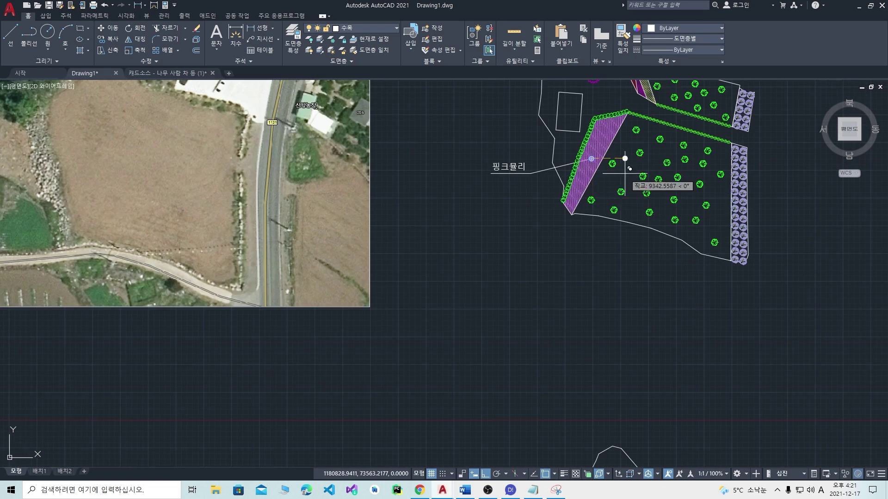
scroll(531, 204, "up", 10)
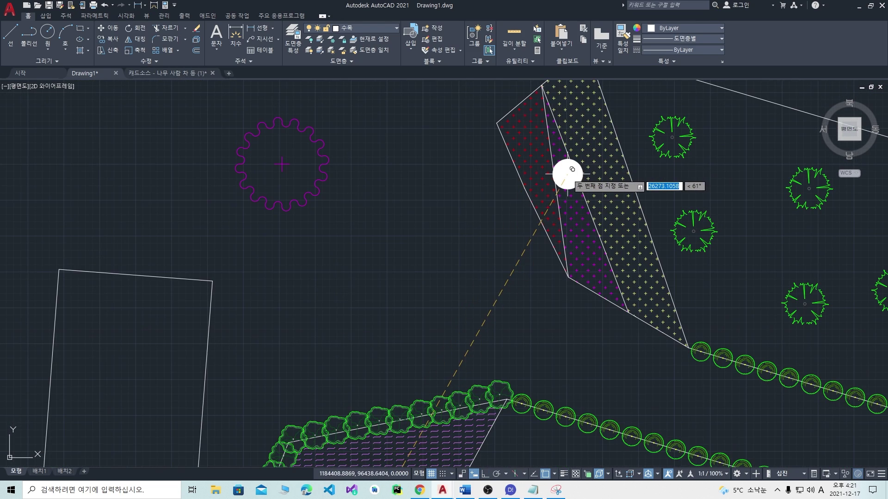
Step: Try placing marker copies on the lower green shrub row and the northeast shrub bed, and delete both copies
scroll(587, 190, "down", 5)
scroll(584, 234, "up", 2)
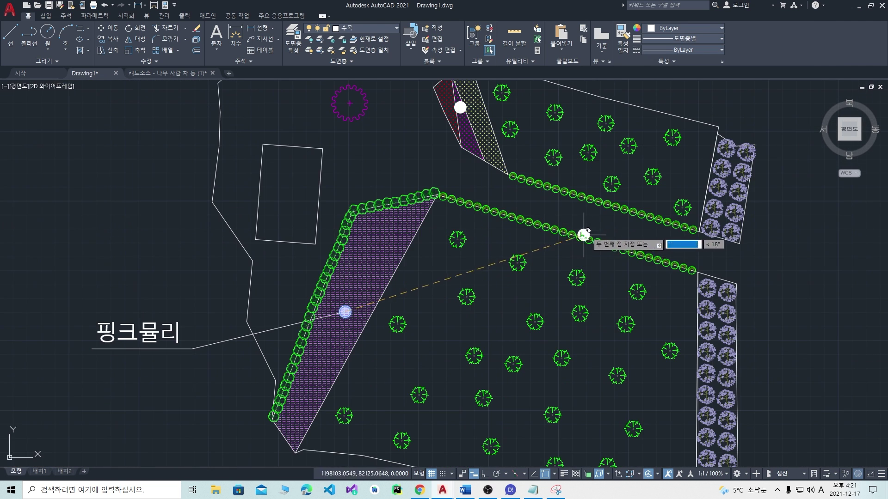
left_click(641, 256)
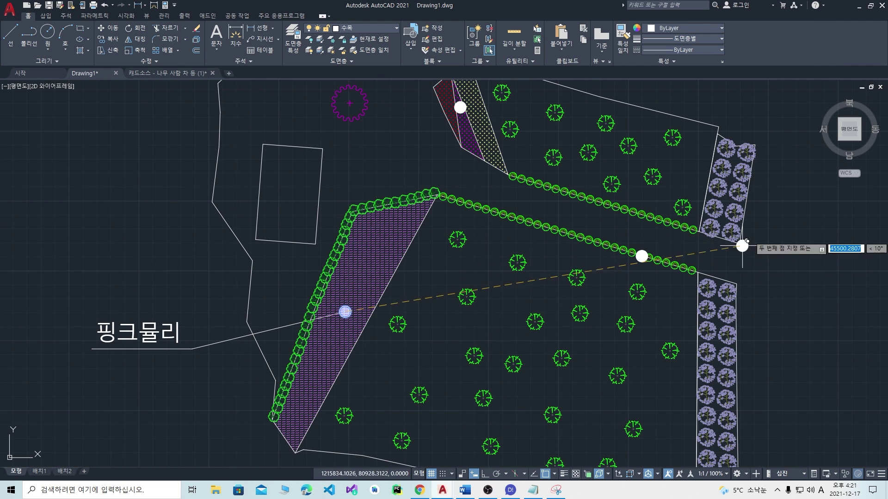
left_click(738, 196)
middle_click_drag(387, 128, 440, 228)
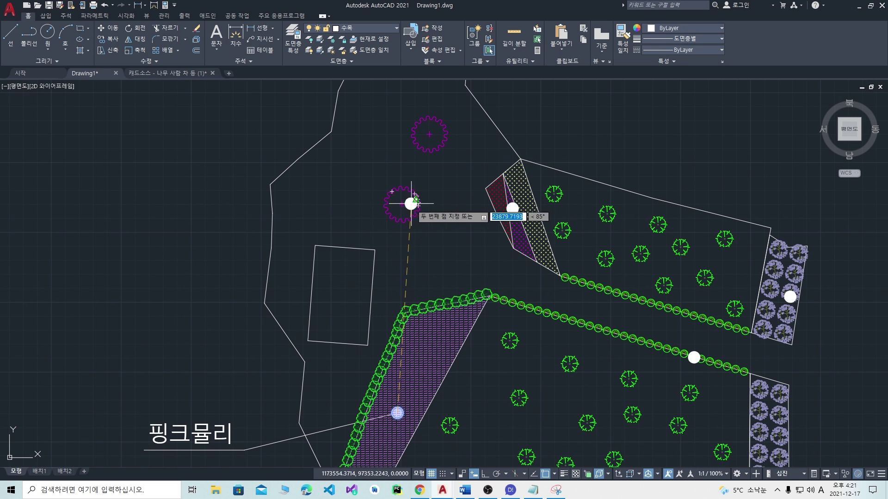
scroll(738, 374, "up", 4)
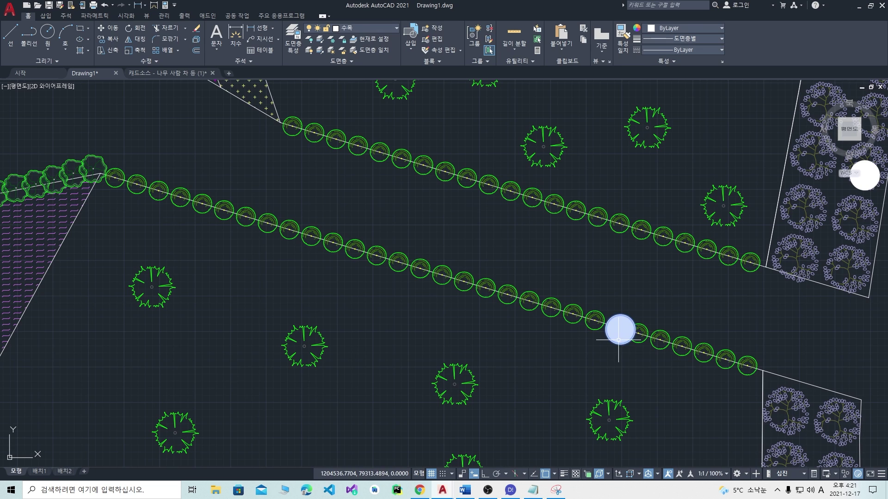
middle_click_drag(868, 180, 560, 281)
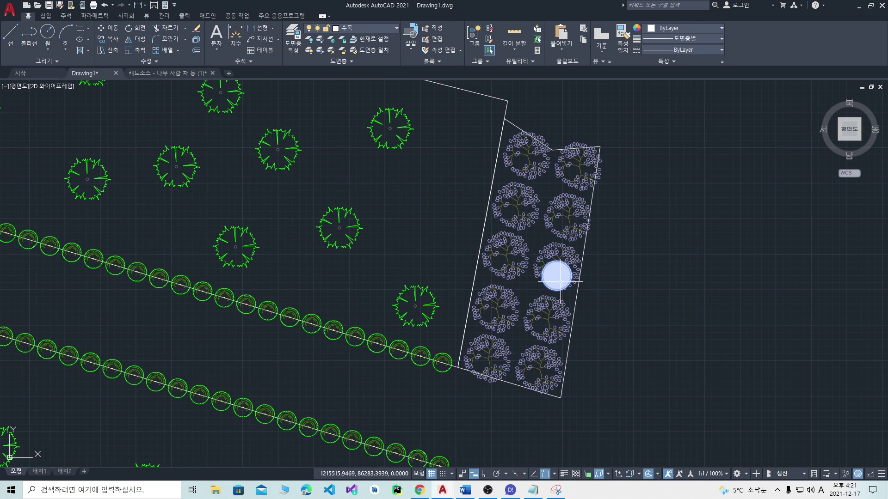
key("Escape")
Step: Draw a leader from the flower bed's marker up to the northeast, ending in a horizontal shoulder towards the east
scroll(487, 329, "down", 6)
middle_click_drag(171, 382, 327, 289)
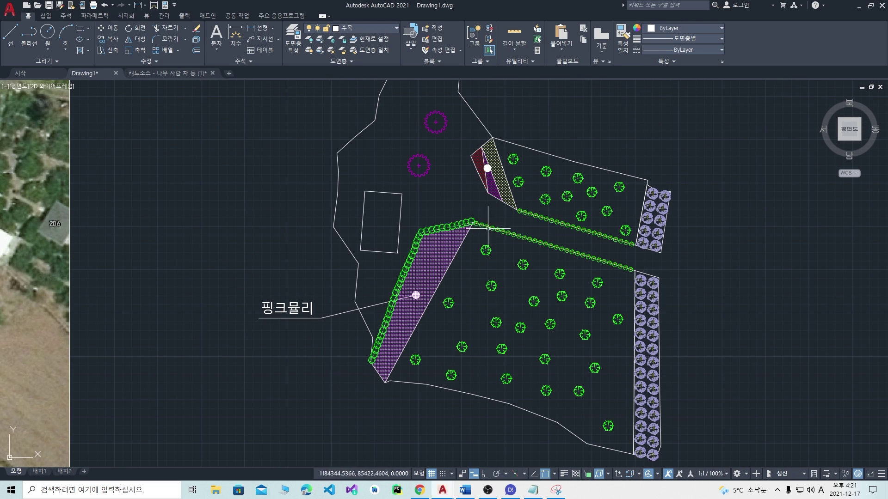
type("l")
key("space")
left_click(487, 168)
left_click(518, 108)
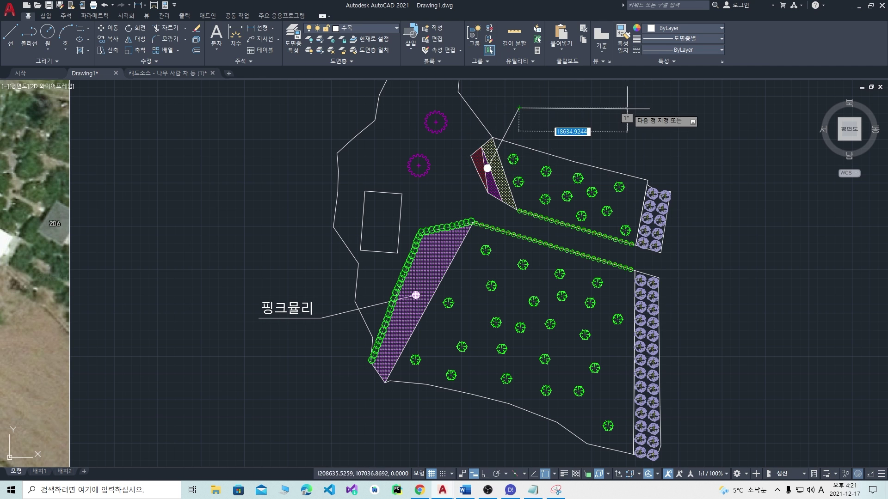
left_click(629, 108)
key("space")
Step: Draw a leader from the east end of the lower green shrub row, sloping southeast and ending in a horizontal shoulder
key("space")
scroll(635, 246, "up", 4)
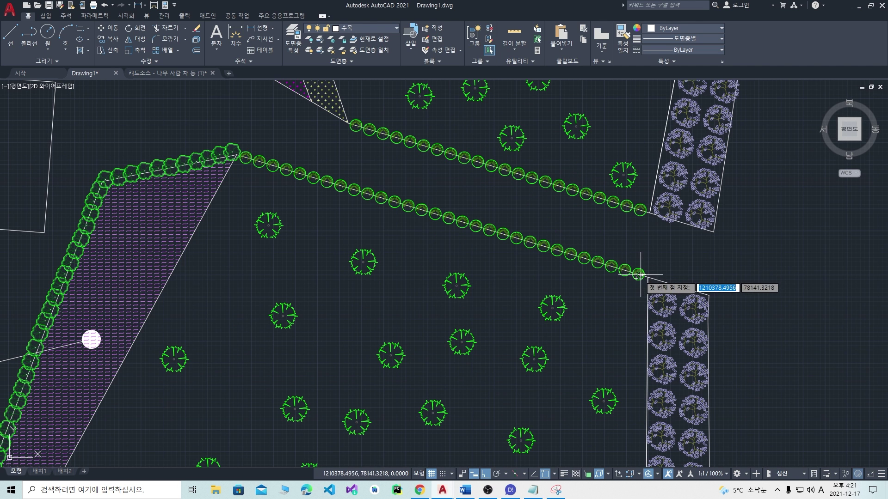
scroll(634, 245, "up", 1)
left_click(637, 277)
scroll(638, 278, "down", 5)
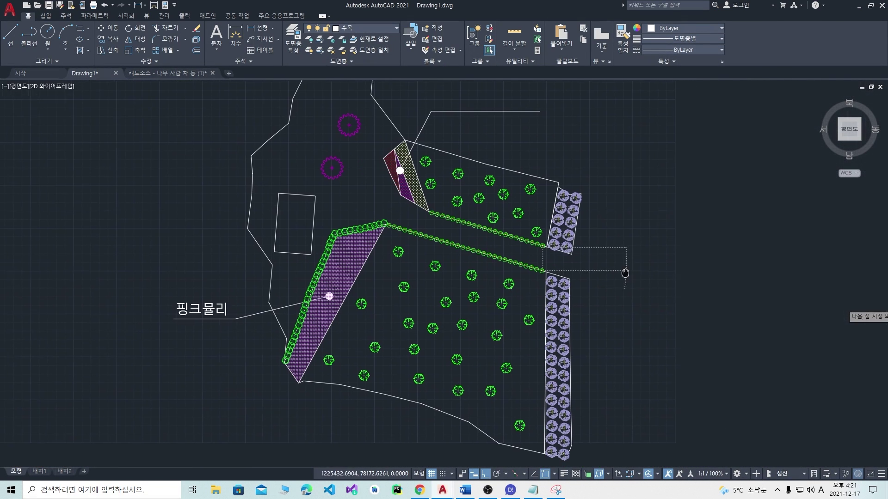
left_click(619, 293)
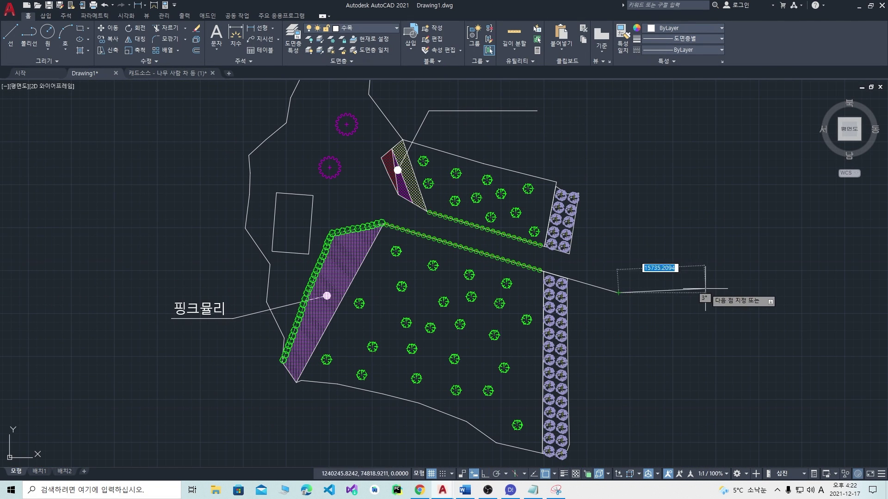
key("F8")
left_click(730, 293)
key("space")
Step: Draw a horizontal leader line eastward from a shrub symbol in the northeast shrub bed
key("space")
scroll(566, 239, "up", 4)
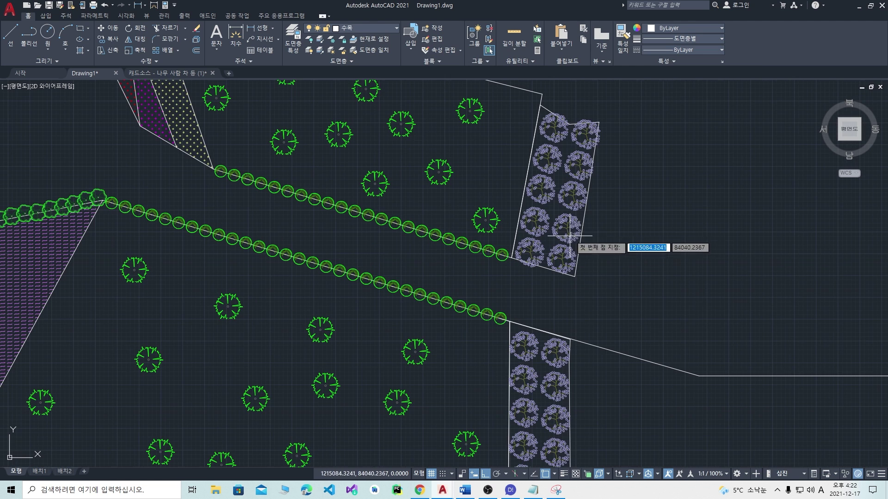
left_click(566, 226)
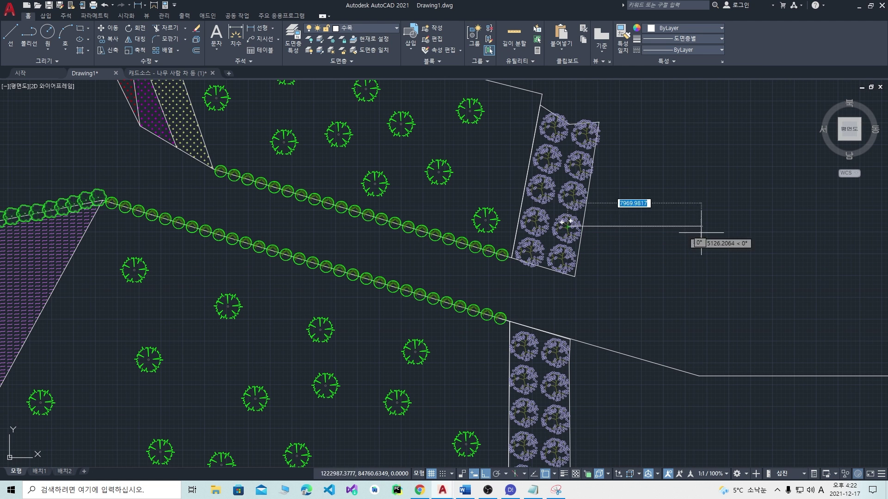
left_click(808, 238)
key("space")
Step: Copy the 핑크뮬리 label onto the three new leaders of the flower bed, northeast shrub bed and lower shrub row
scroll(678, 272, "down", 6)
left_click(421, 306)
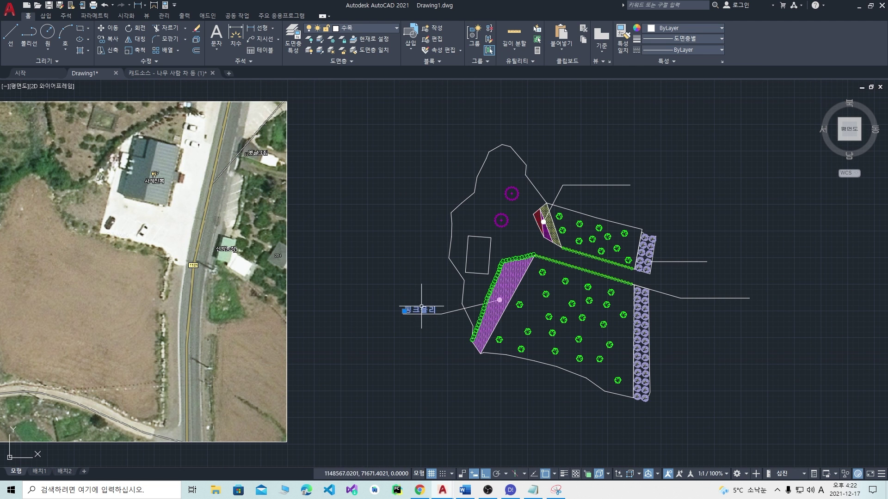
type("o")
key("space")
left_click(405, 313)
left_click(563, 185)
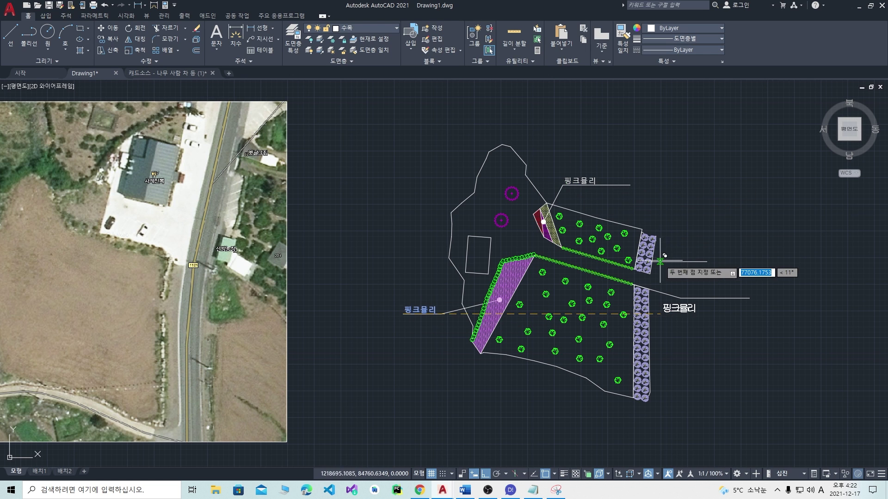
left_click(678, 260)
left_click(681, 297)
key("space")
Step: Change the label text on the flower bed's leader to 초화류식재
double_click(584, 181)
type("초화류")
type("식재")
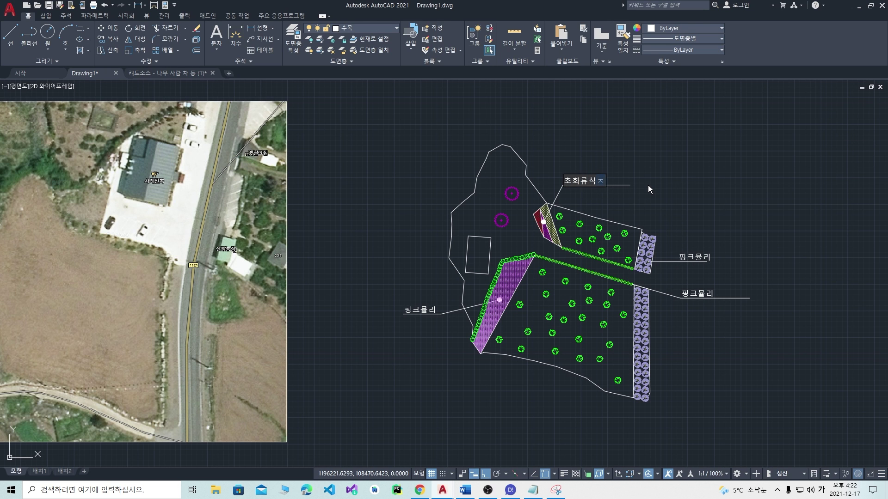
key("Return")
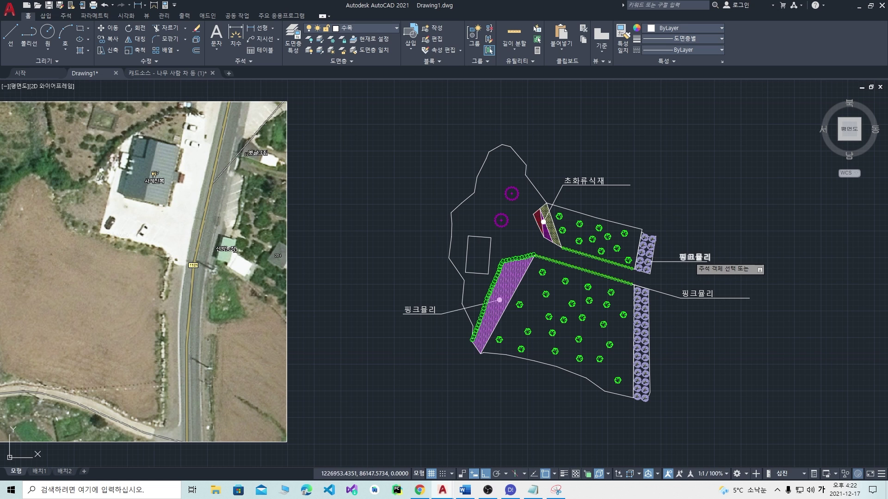
Step: Change the label text on the northeast shrub bed's leader to 수국식재
left_click(698, 257)
type("ㅅ수국식재")
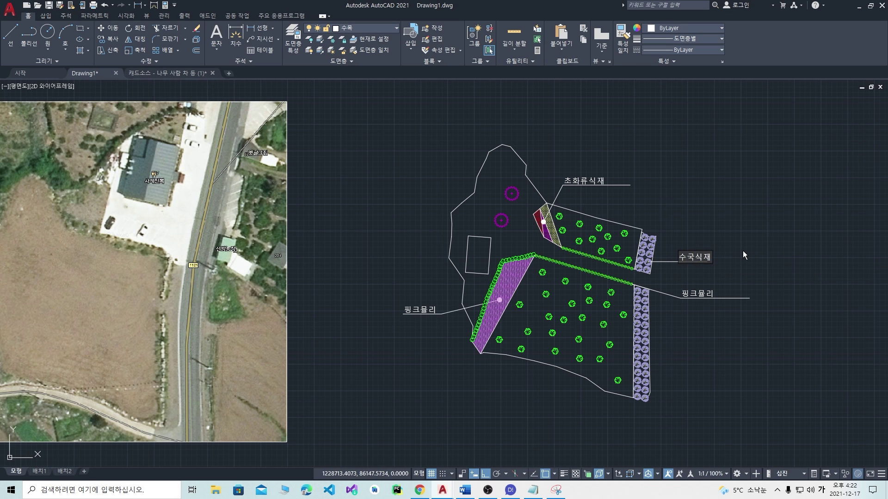
key("Return")
Step: Change the label text on the lower shrub row's leader to 키다리측백 식재
left_click(697, 294)
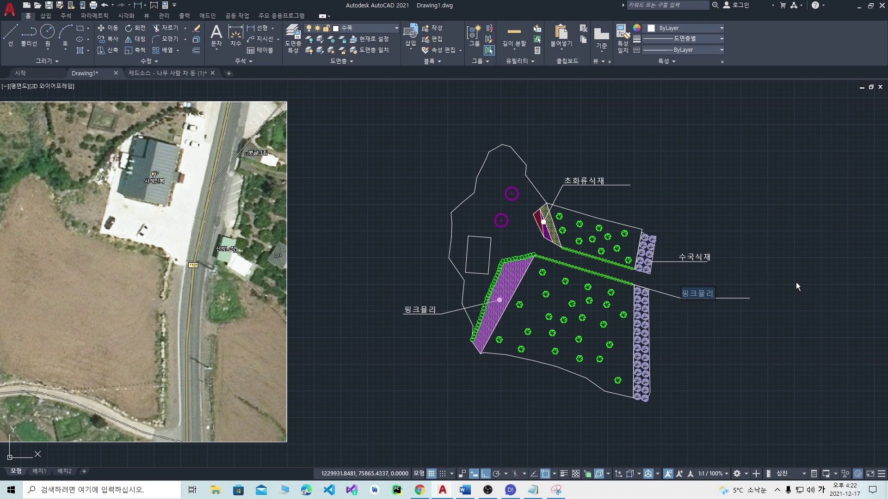
type("키다리측백")
type(" 식재")
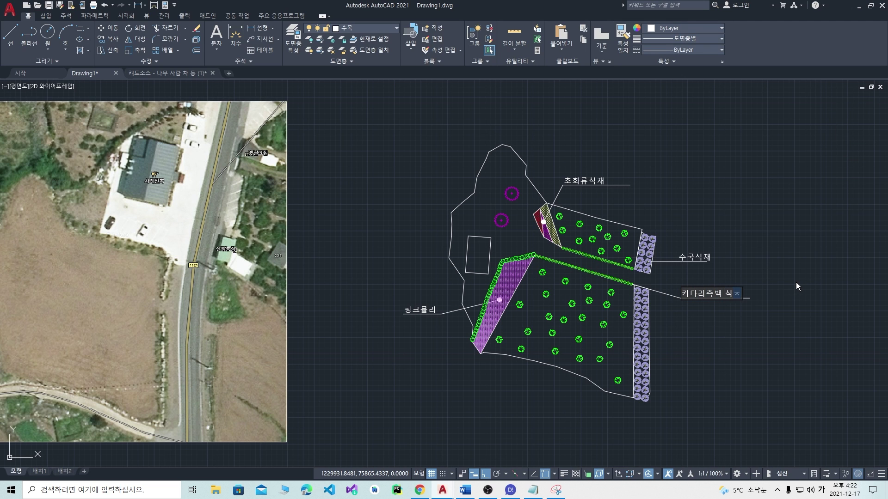
key("Return")
Step: Draw a long horizontal leader line westward from the green shrub row bordering the pink-purple hatched bed, above the 핑크뮬리 leader
scroll(463, 310, "up", 5)
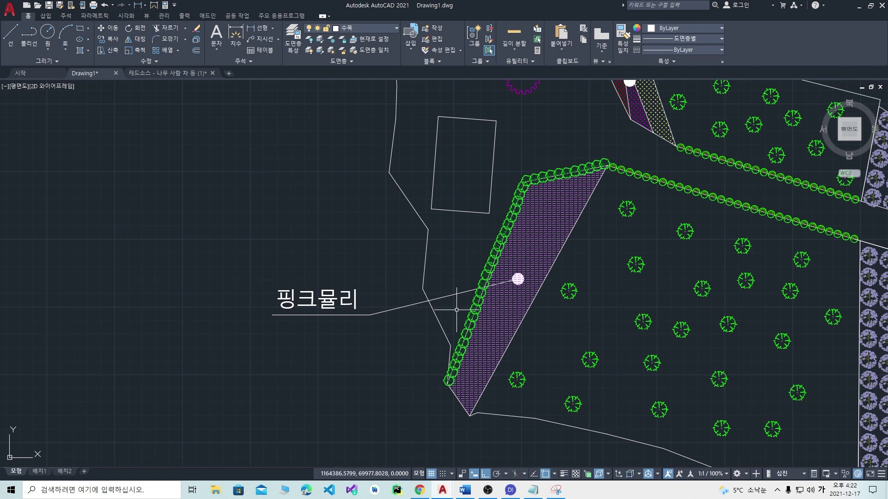
scroll(517, 291, "up", 2)
scroll(395, 320, "down", 4)
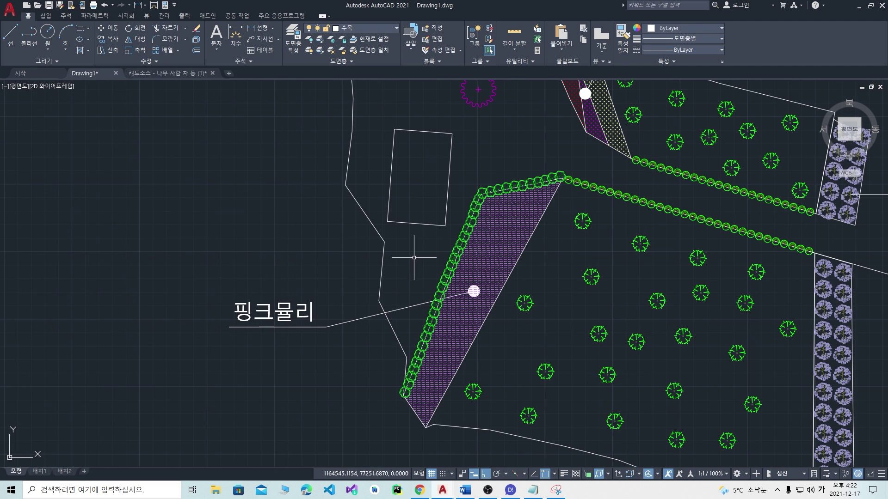
middle_click_drag(410, 258, 426, 316)
key("l")
key("Return")
left_click(472, 312)
left_click(131, 312)
key("Return")
Step: Copy the 핑크뮬리 label straight up onto the new horizontal leader of the green shrub row
left_click(274, 376)
type("co")
key("Return")
left_click(337, 395)
left_click(340, 312)
key("Escape")
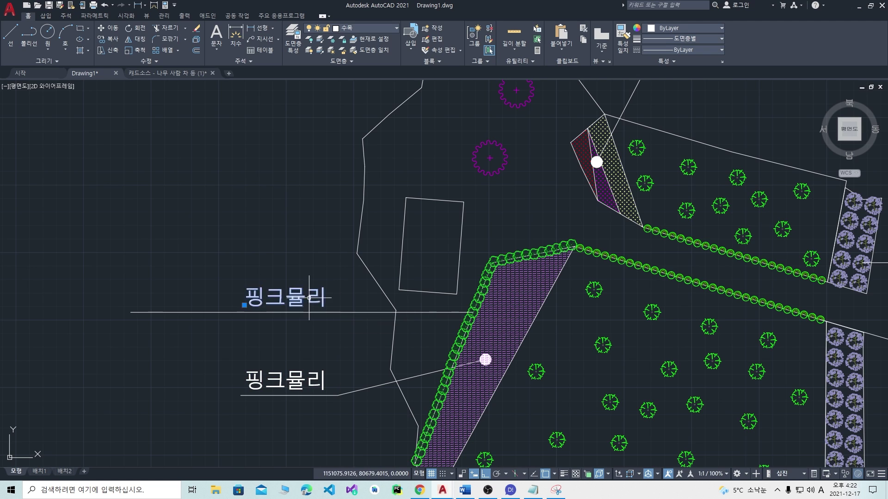
Step: Change the copied label text on the green shrub row's leader to 동백나무식재
double_click(331, 293)
type("e")
key("BackSpace")
key("Hangul")
type("동백나무식재")
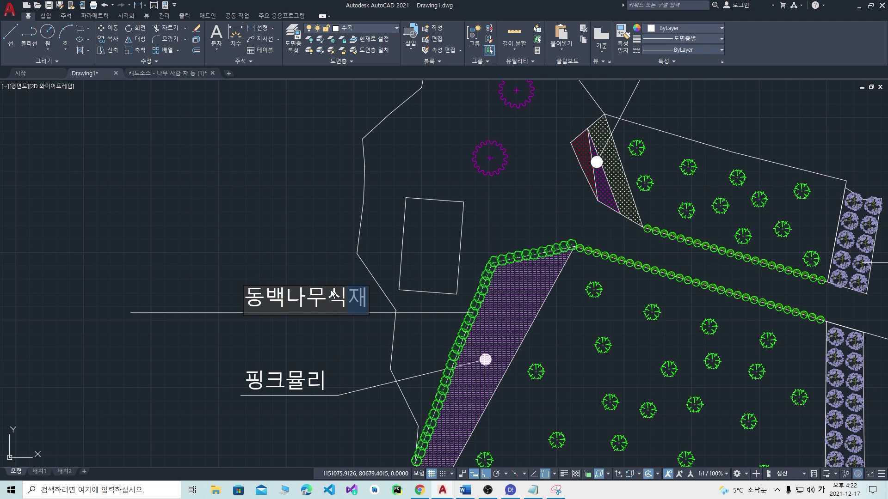
left_click(223, 263)
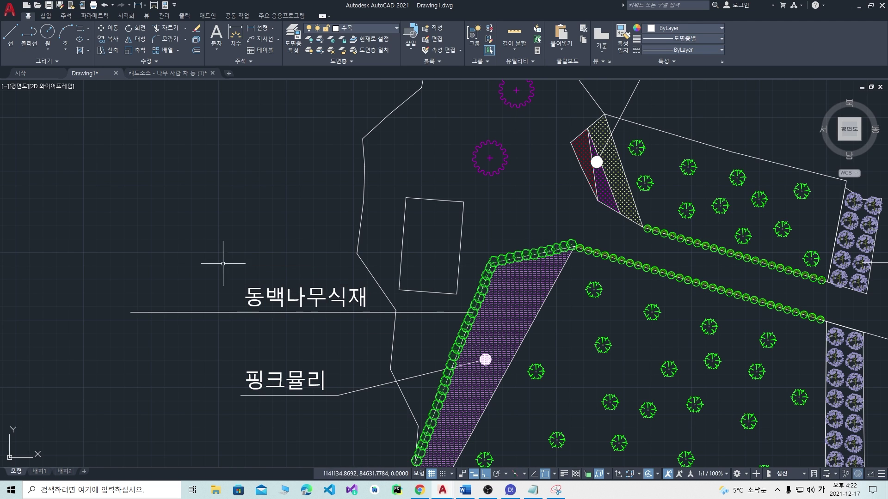
Step: Draw a short vertical cutting line across the 동백나무식재 leader, just west of its text
key("l")
key("space")
left_click(230, 344)
left_click(233, 254)
key("space")
Step: Trim the 동백나무식재 leader's excess length west of the vertical cutting line and delete that cutting line
left_click(230, 276)
type("tr")
key("space")
left_click(188, 285)
left_click(207, 338)
key("space")
key("space")
left_click(236, 338)
left_click(219, 329)
key("Delete")
Step: Move the 수국식재 label about 3900 units west so it sits over its leader line
scroll(287, 323, "down", 6)
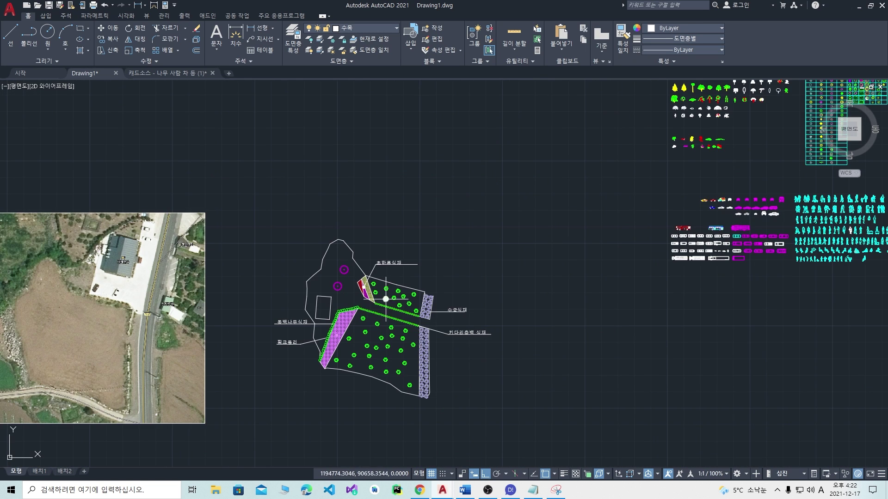
scroll(394, 292, "up", 4)
scroll(411, 229, "down", 5)
scroll(426, 245, "up", 5)
left_click(471, 272)
type("m")
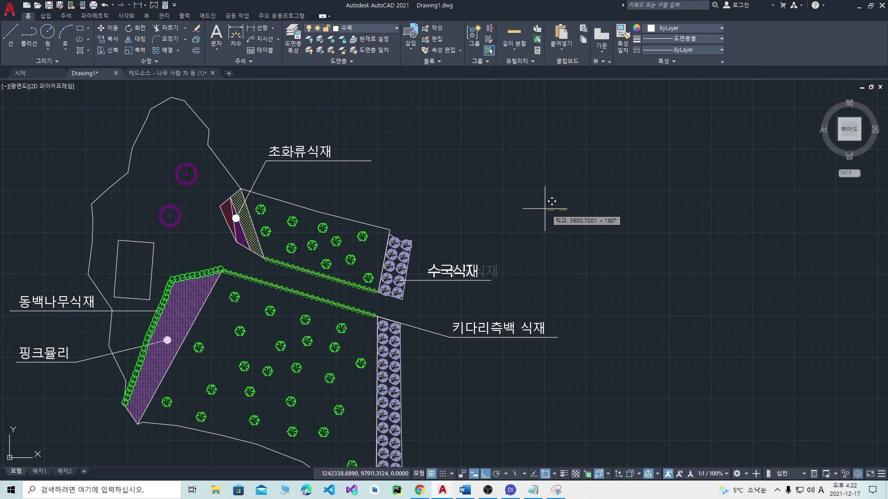
key("Escape")
key("Escape")
Step: Review the labelled planting plan, checking its leaders and labels beside the satellite image and the dimensioned copy below
scroll(541, 313, "down", 3)
middle_click_drag(495, 351, 495, 300)
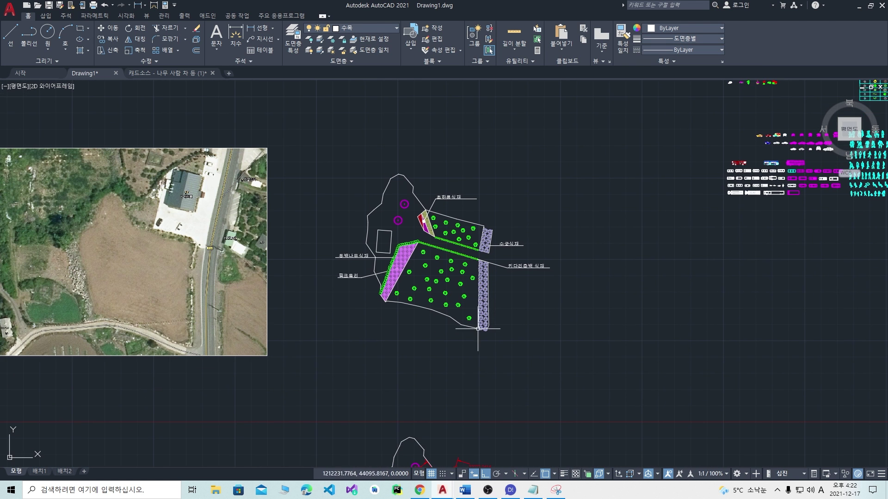
scroll(470, 319, "up", 2)
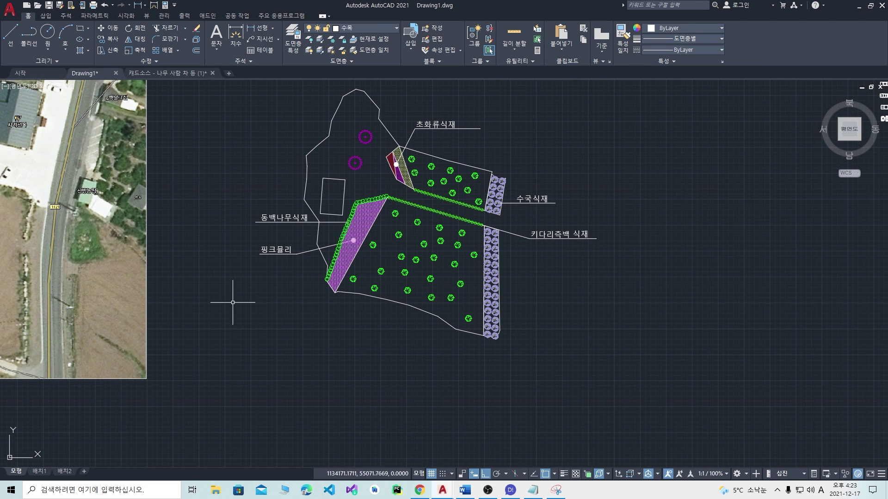
scroll(382, 323, "down", 2)
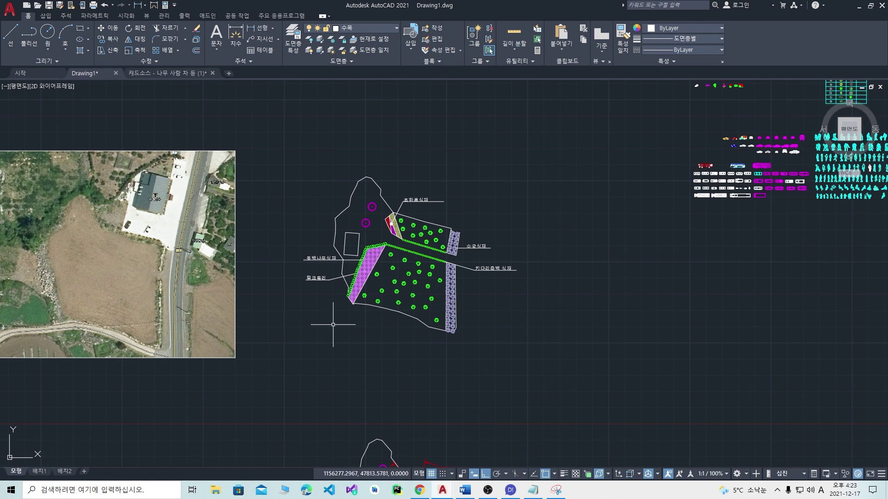
middle_click_drag(331, 302, 381, 309)
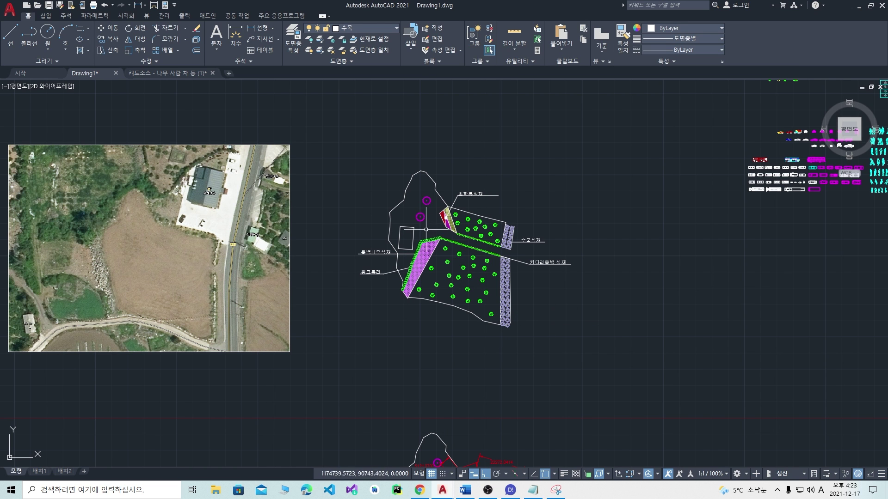
scroll(442, 199, "up", 4)
scroll(440, 217, "down", 4)
scroll(441, 217, "up", 4)
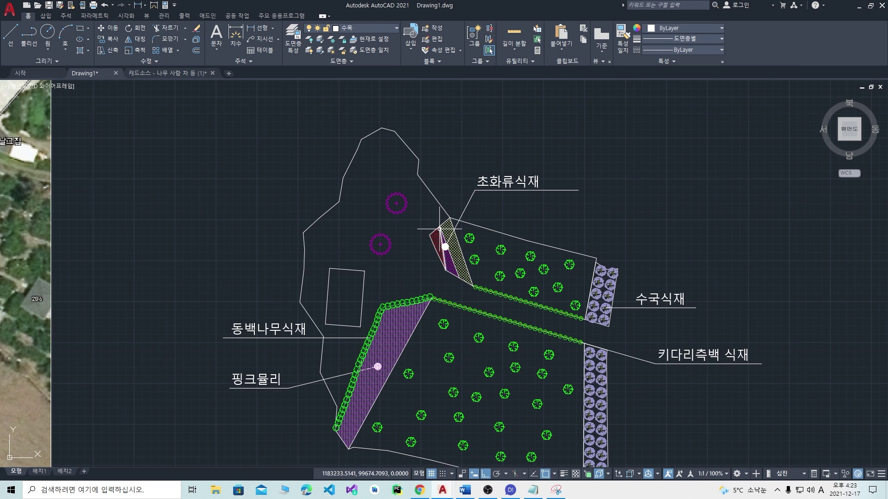
scroll(439, 226, "down", 2)
scroll(416, 319, "down", 3)
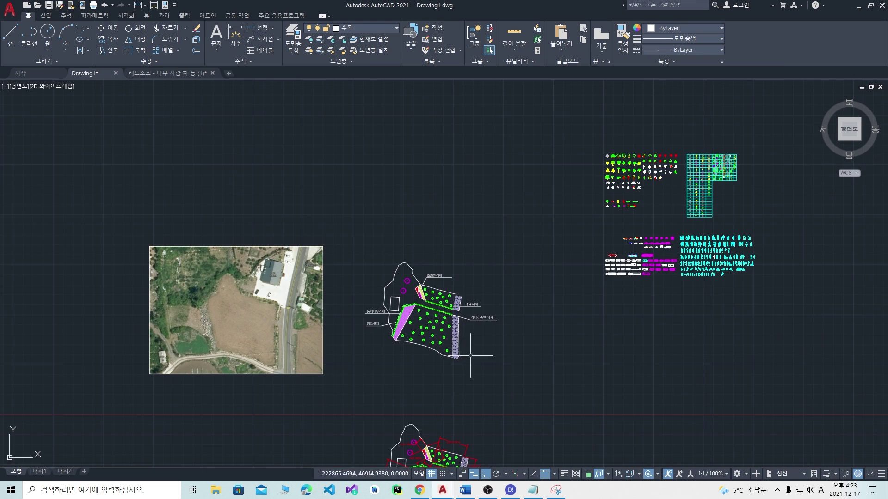
scroll(476, 365, "up", 3)
scroll(325, 327, "down", 1)
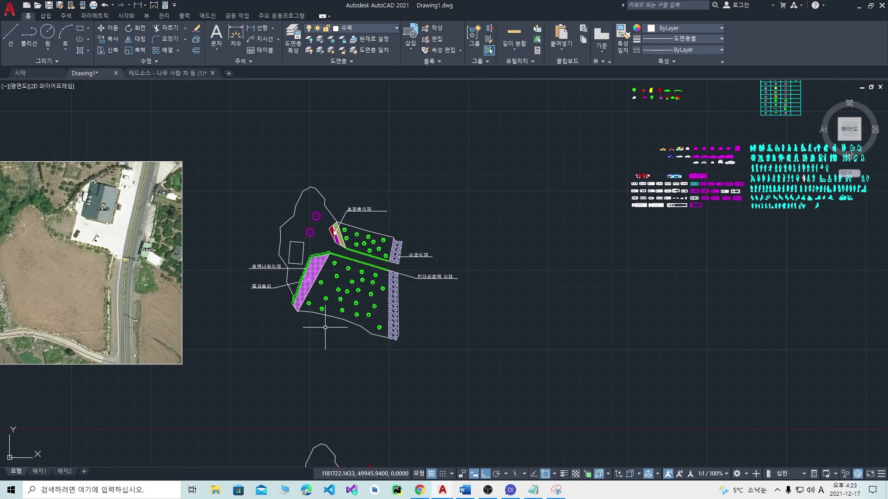
middle_click_drag(289, 340, 327, 334)
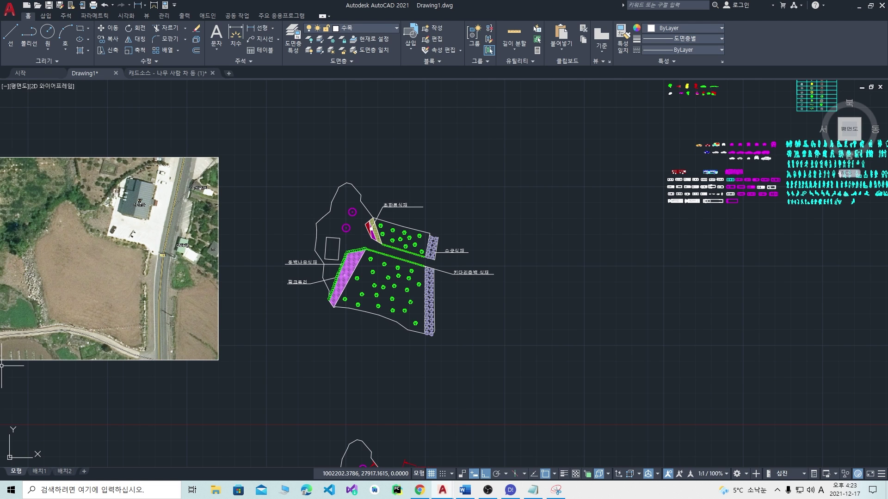
scroll(347, 323, "down", 1)
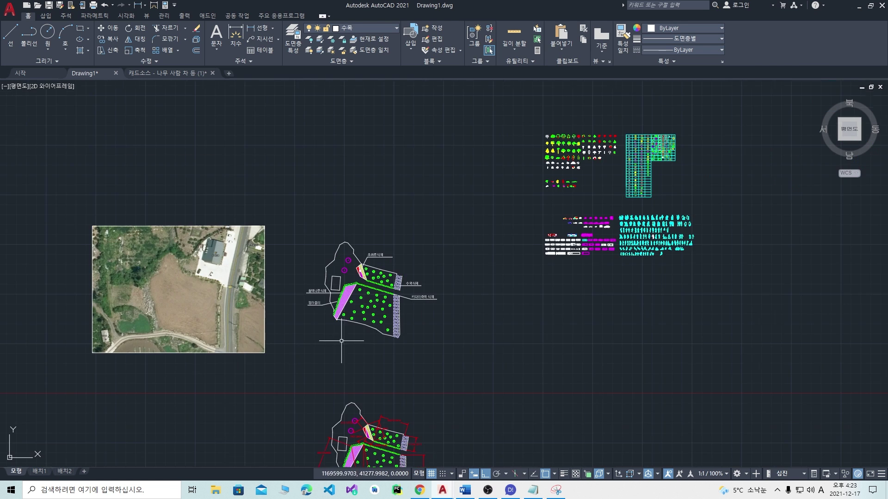
scroll(373, 309, "up", 3)
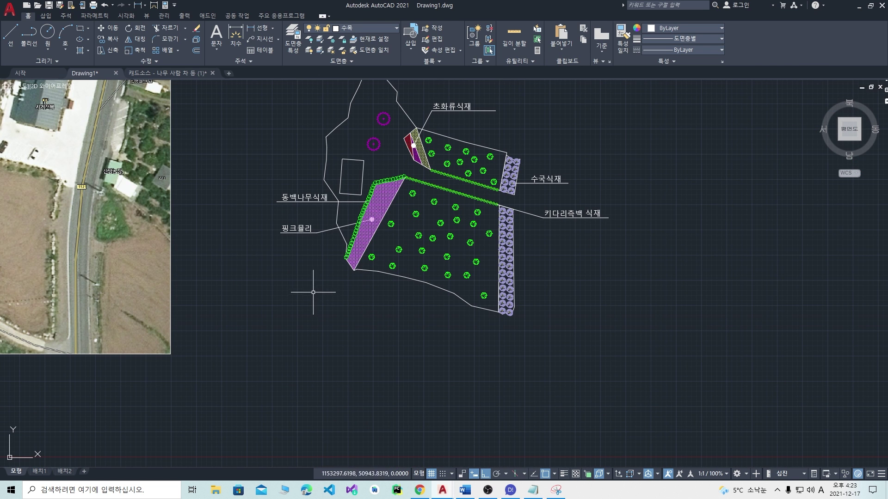
middle_click_drag(313, 294, 310, 331)
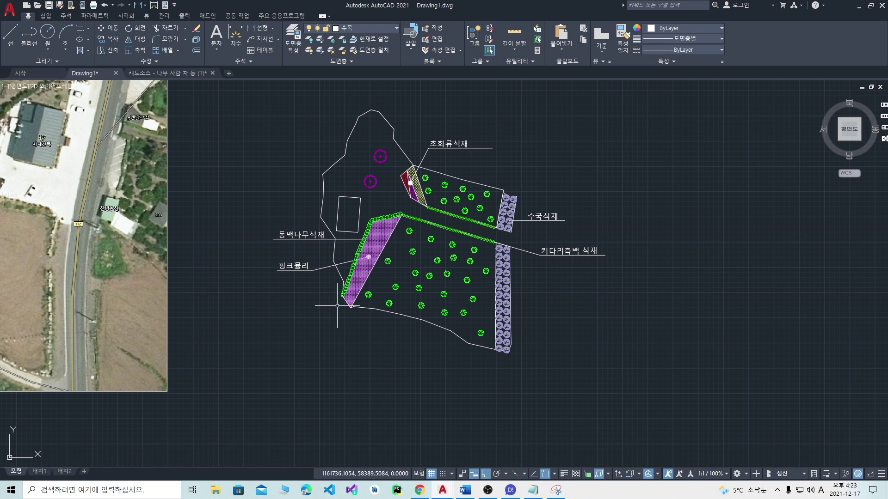
scroll(295, 277, "down", 2)
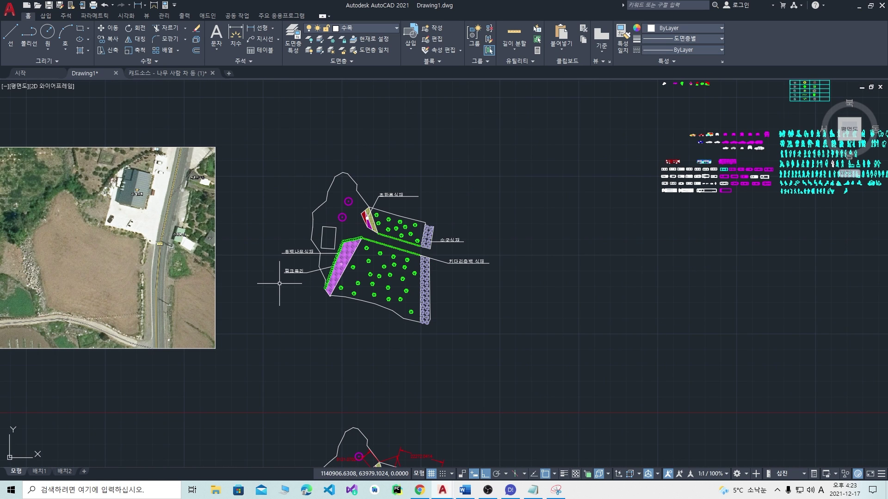